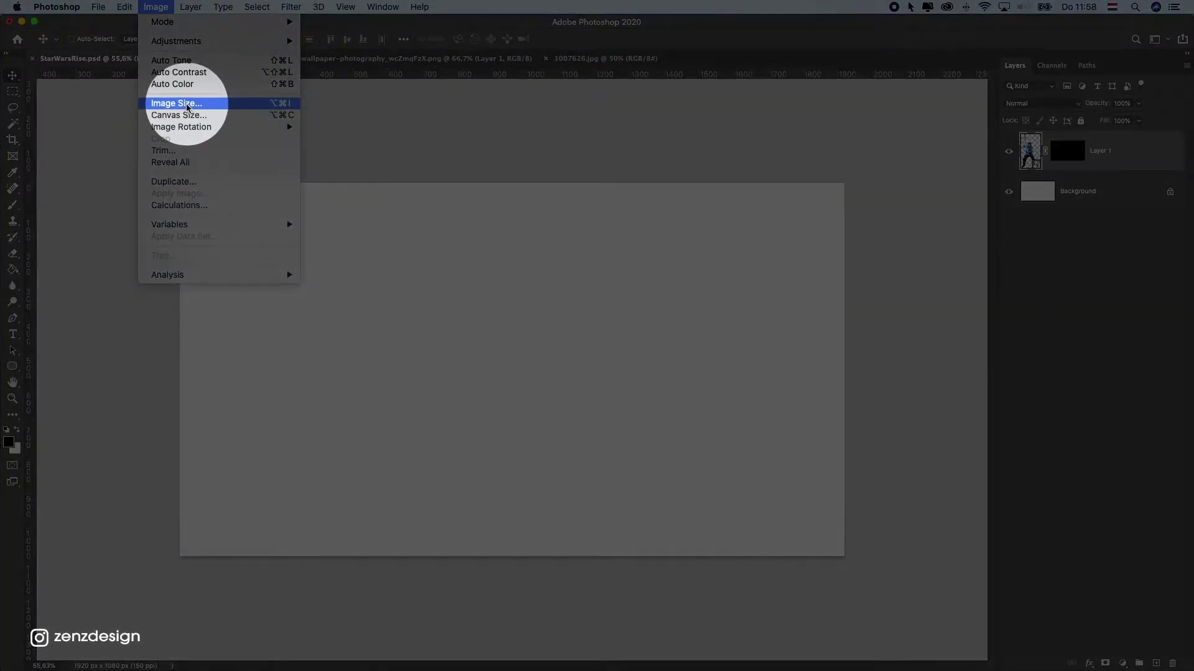
# Check the document's pixel dimensions and resolution in the Image Size settings
pyautogui.click(185, 103)
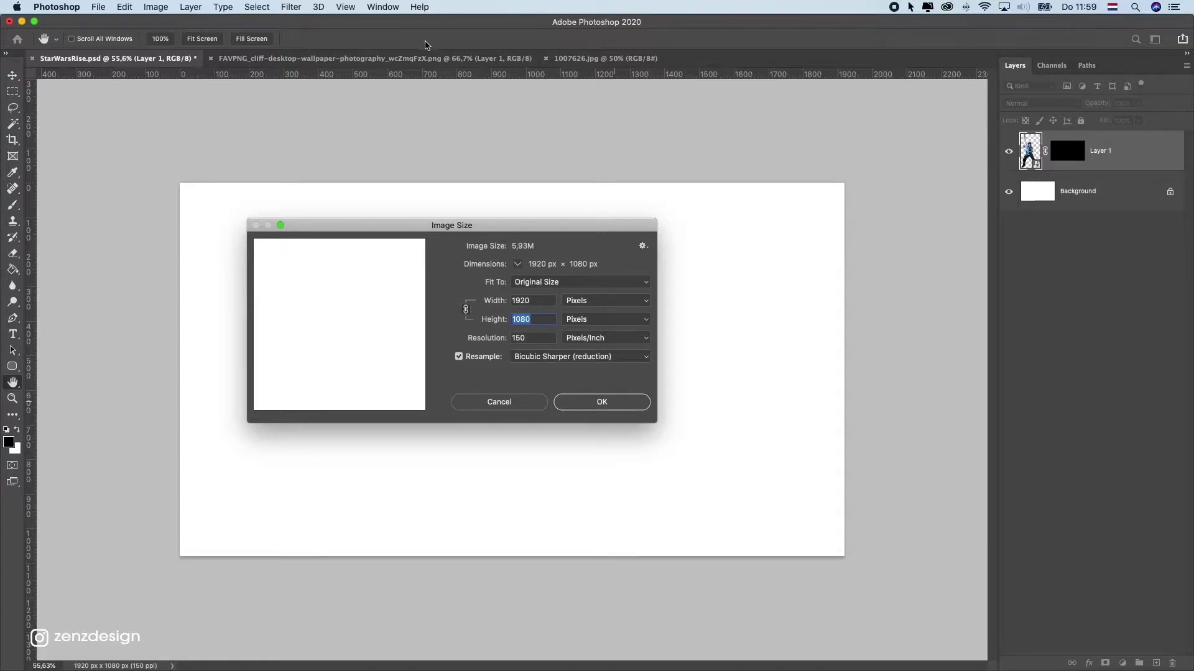
pyautogui.click(602, 402)
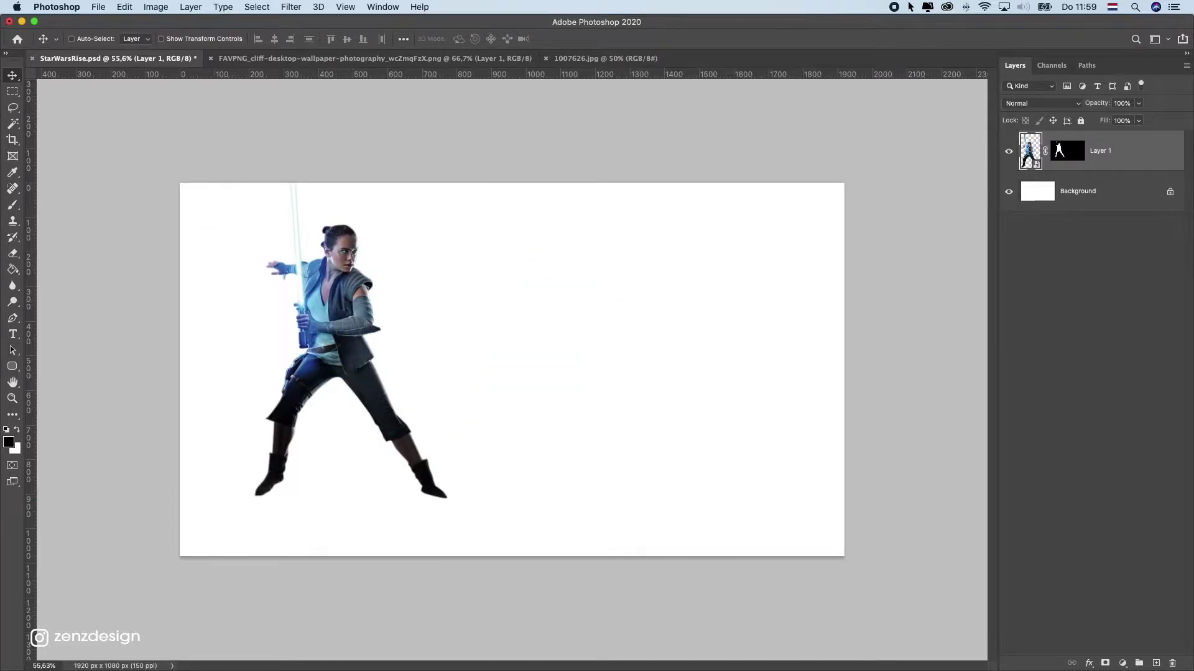
# Scale the lightsaber figure on Layer 1 to about 166% and position it left of centre with the head near the canvas's upper edge
pyautogui.moveTo(347, 244); pyautogui.dragTo(487, 305)
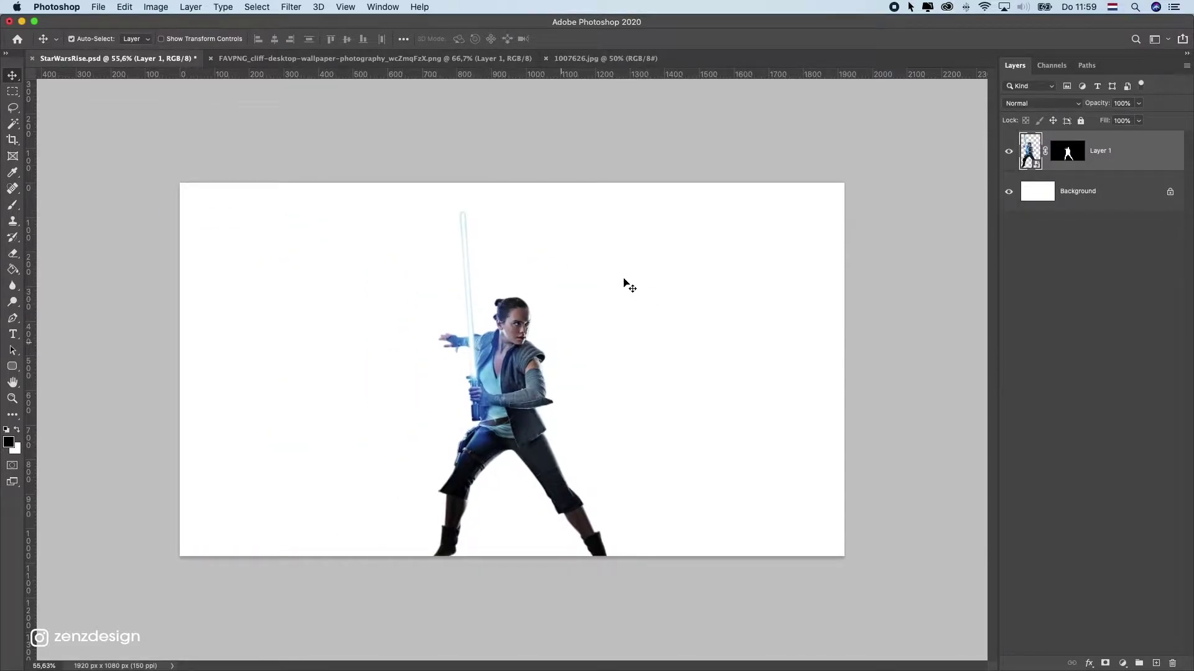
pyautogui.press('super+t')
pyautogui.moveTo(627, 207); pyautogui.dragTo(715, 46)
pyautogui.moveTo(645, 253); pyautogui.dragTo(579, 329)
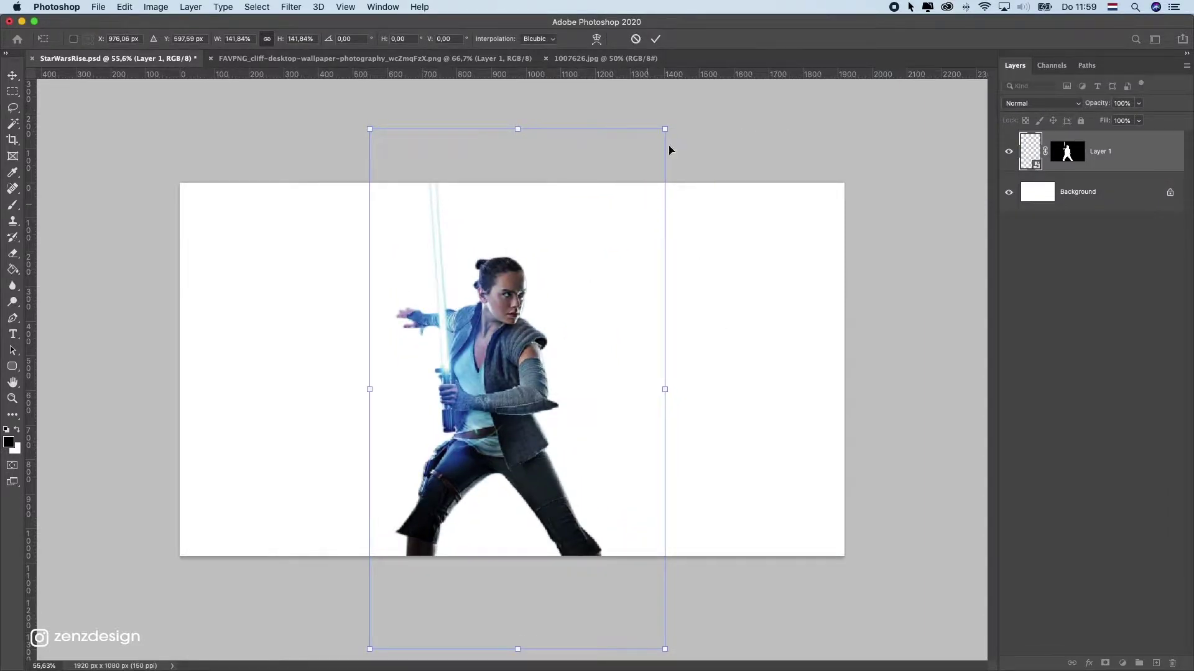
pyautogui.moveTo(662, 128); pyautogui.dragTo(703, 93)
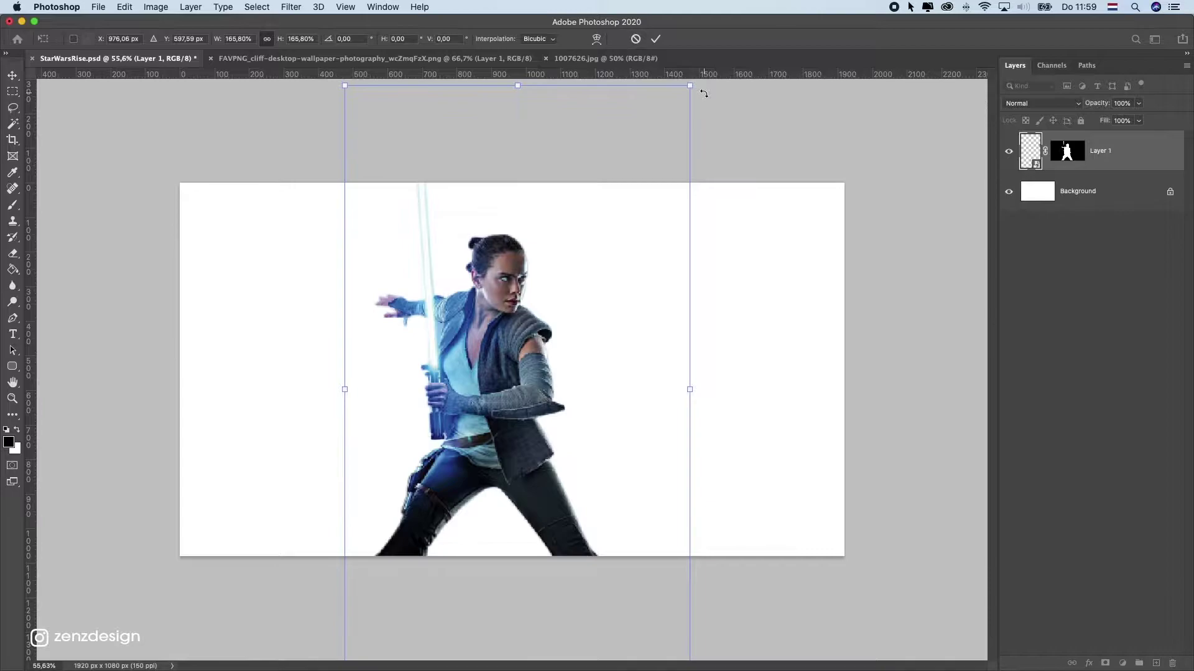
pyautogui.press('Return')
pyautogui.moveTo(494, 236); pyautogui.dragTo(481, 189)
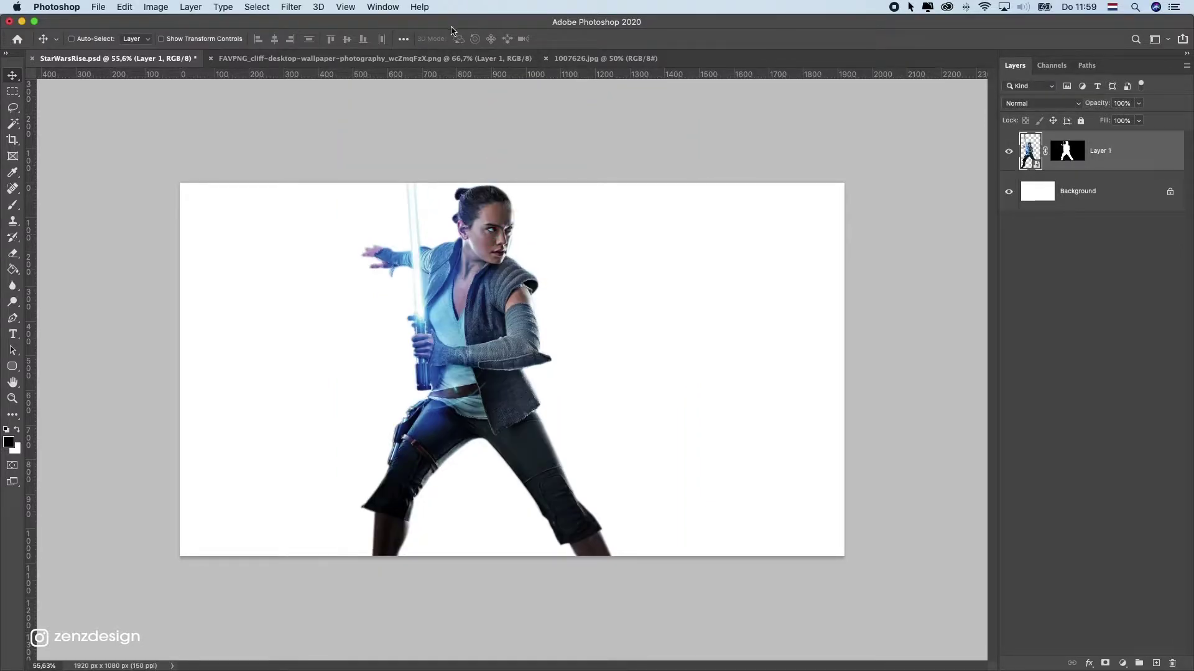
# Copy the entire 1007626.jpg picture and paste it into StarWarsRise.psd directly above the Background layer
pyautogui.click(459, 59)
pyautogui.click(567, 59)
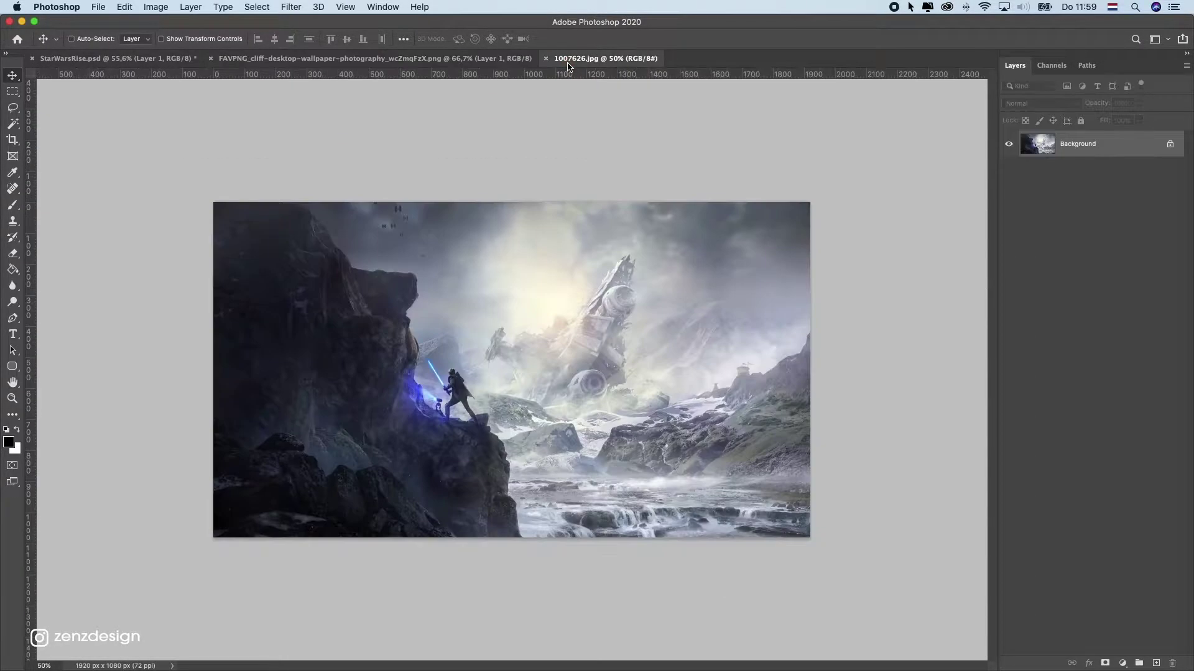
pyautogui.press('super+a')
pyautogui.click(93, 59)
pyautogui.click(1089, 193)
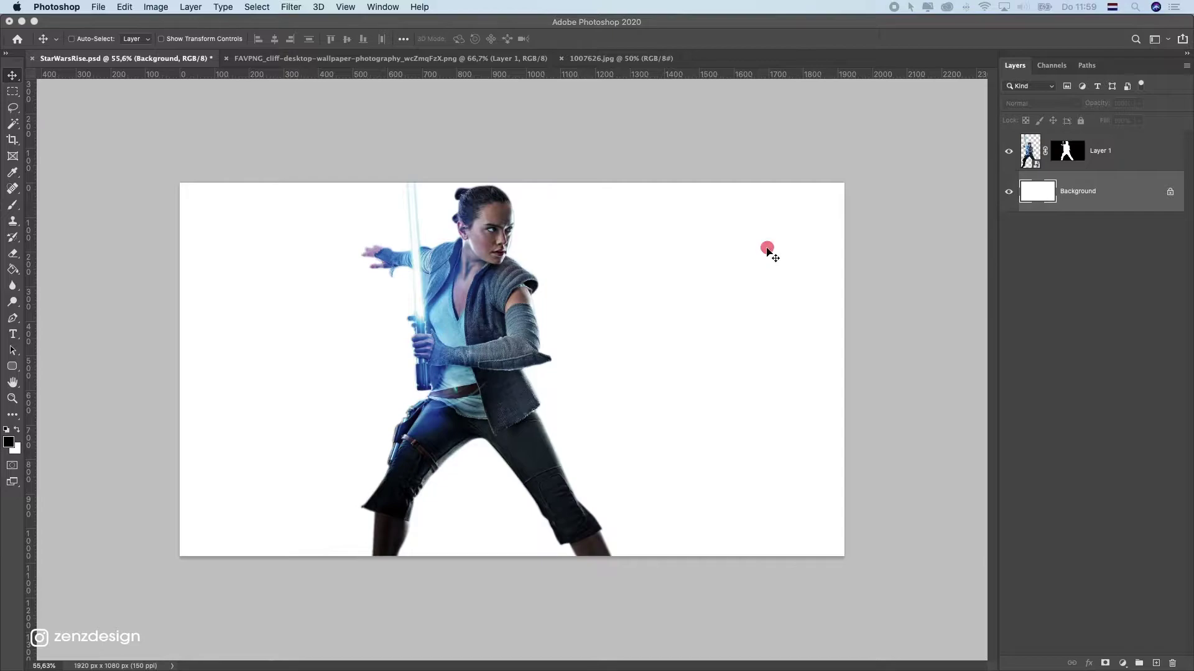
pyautogui.click(597, 59)
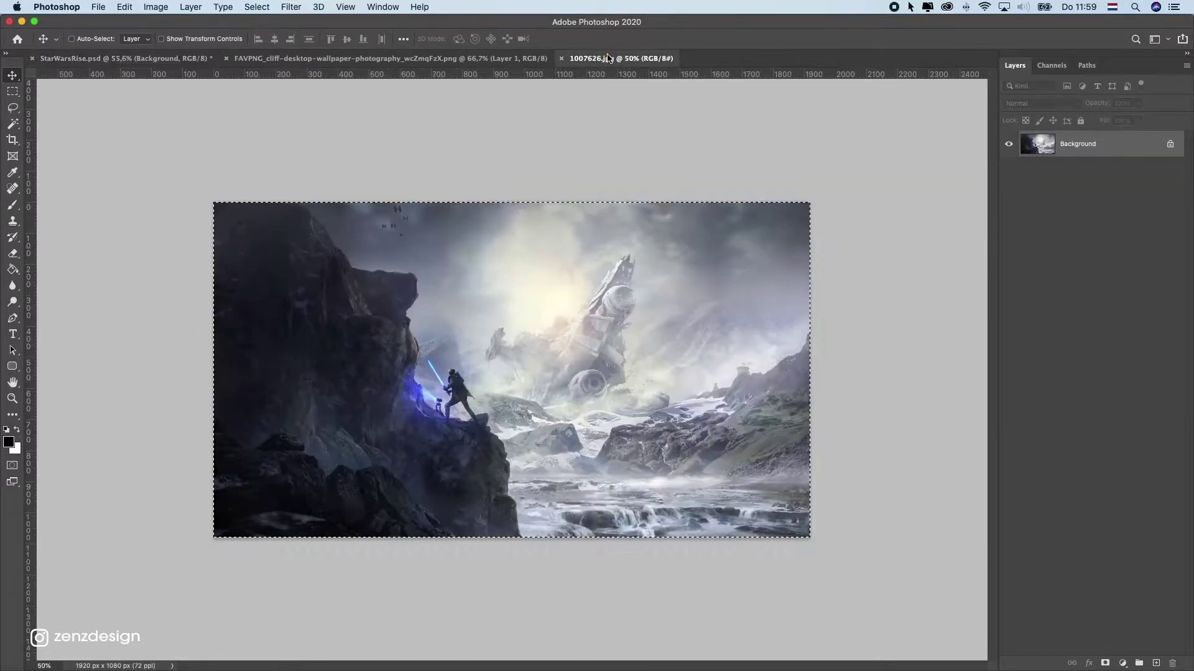
pyautogui.press('super+a')
pyautogui.click(166, 58)
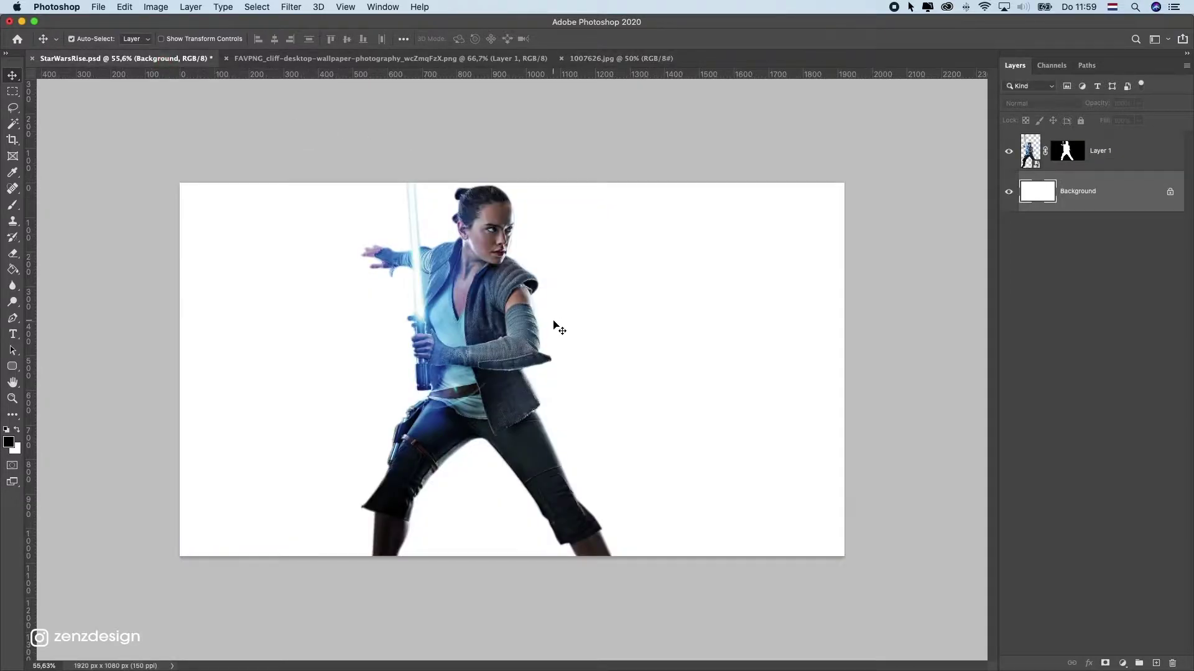
pyautogui.press('super+v')
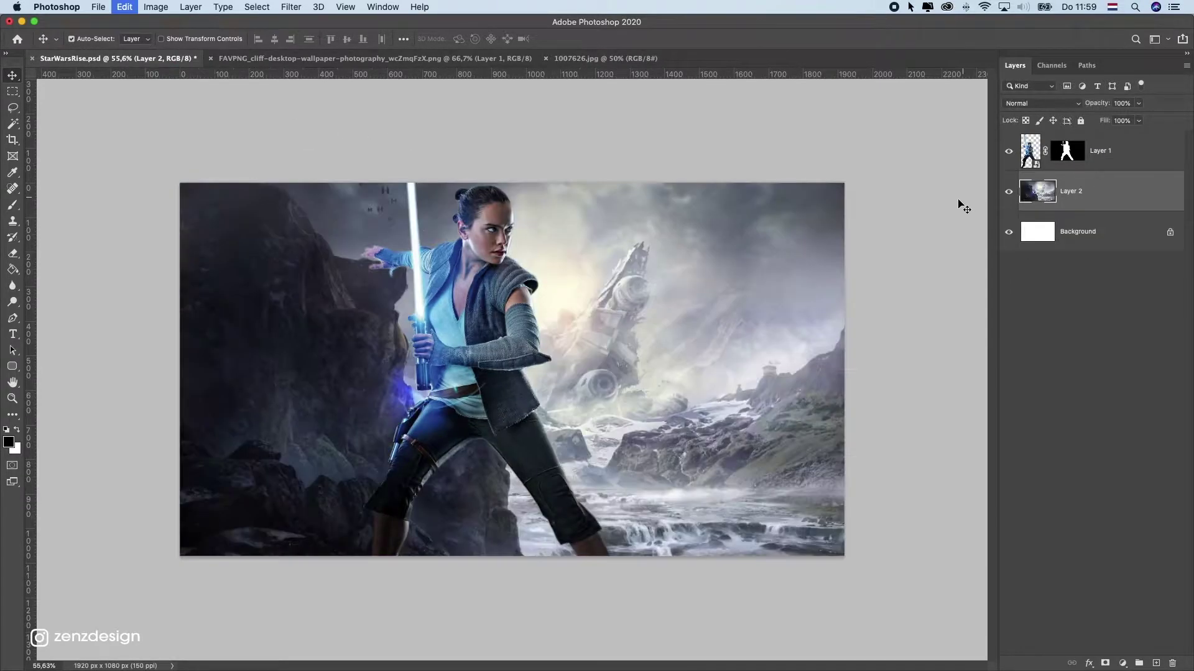
# Convert the pasted landscape layer to a smart object and apply a Gaussian Blur with a radius of 8.0 pixels
pyautogui.rightClick(1088, 195)
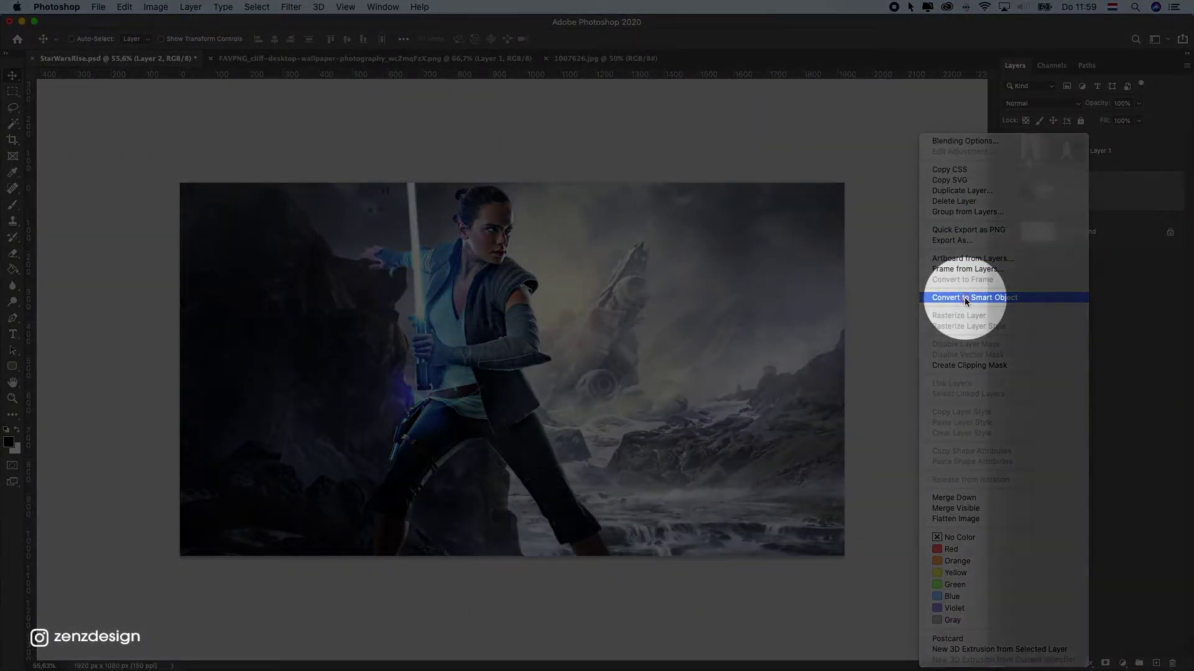
pyautogui.click(964, 297)
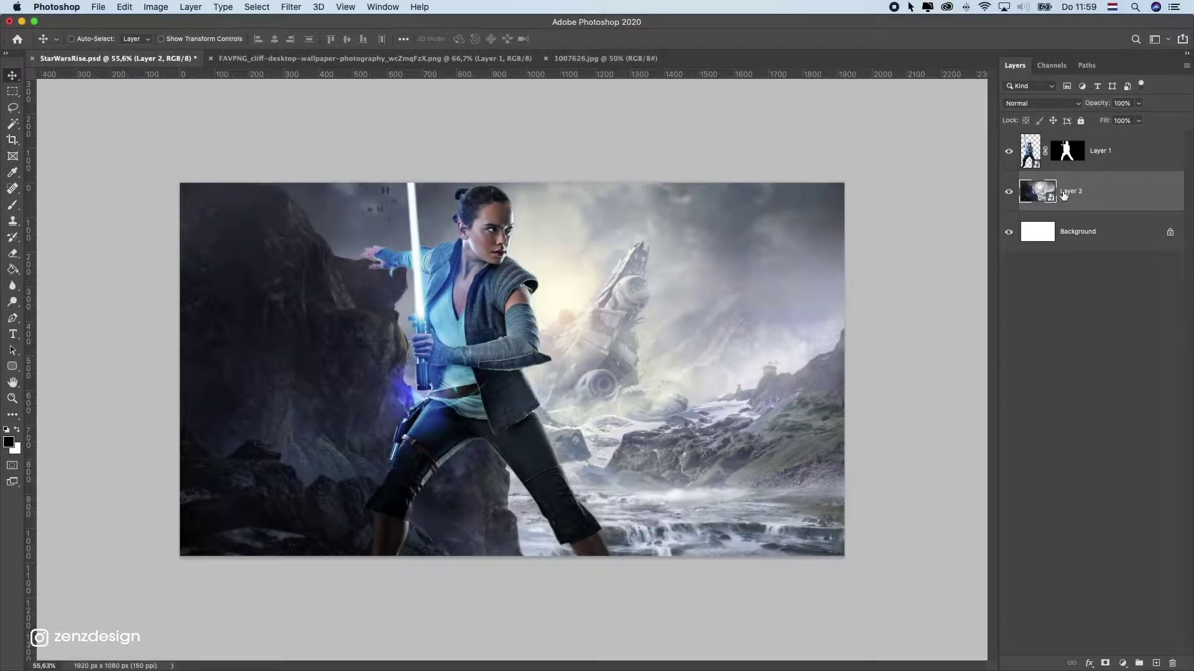
pyautogui.click(301, 6)
pyautogui.moveTo(299, 155)
pyautogui.click(514, 203)
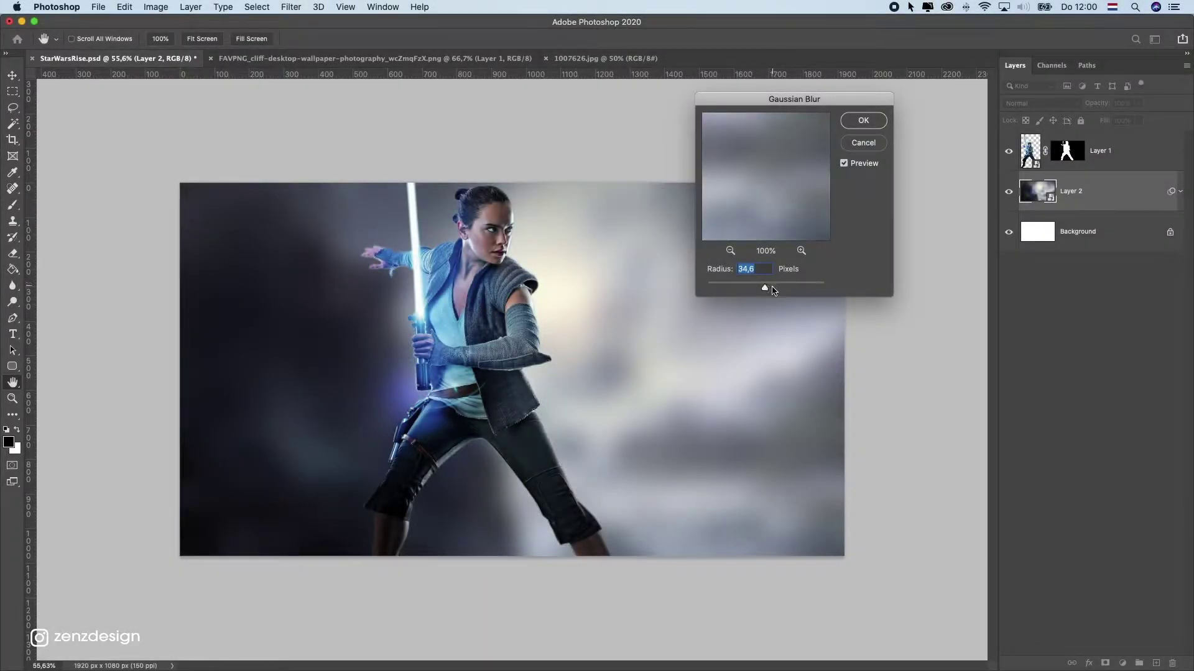
pyautogui.moveTo(762, 286); pyautogui.dragTo(749, 287)
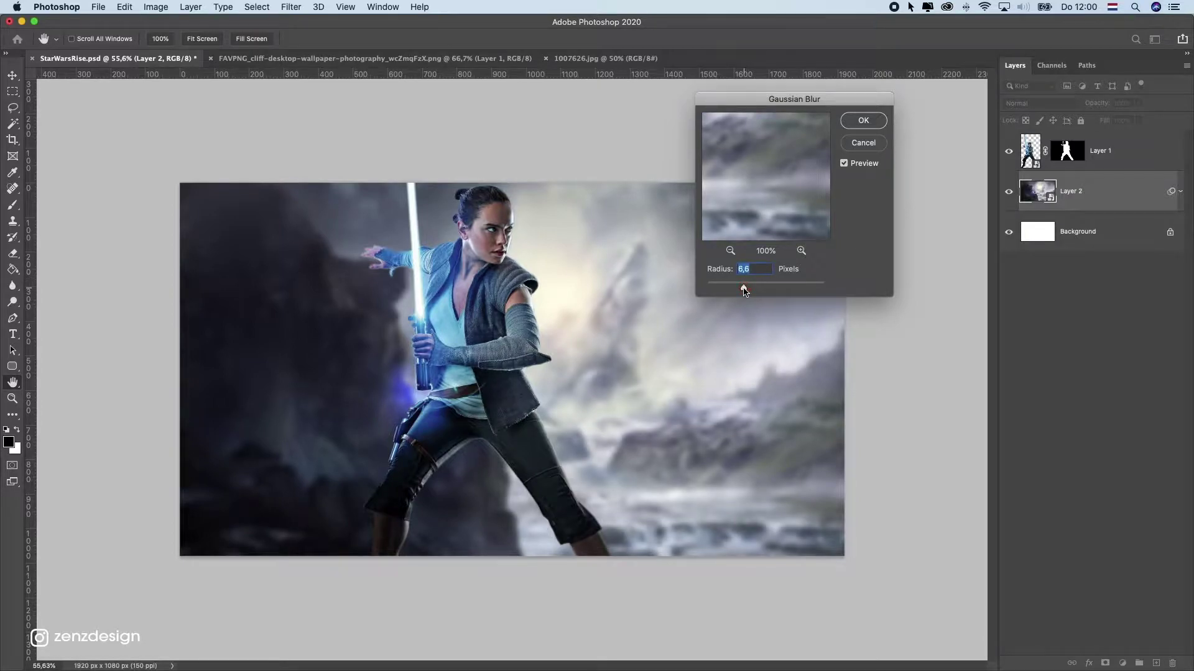
pyautogui.moveTo(747, 293); pyautogui.dragTo(751, 293)
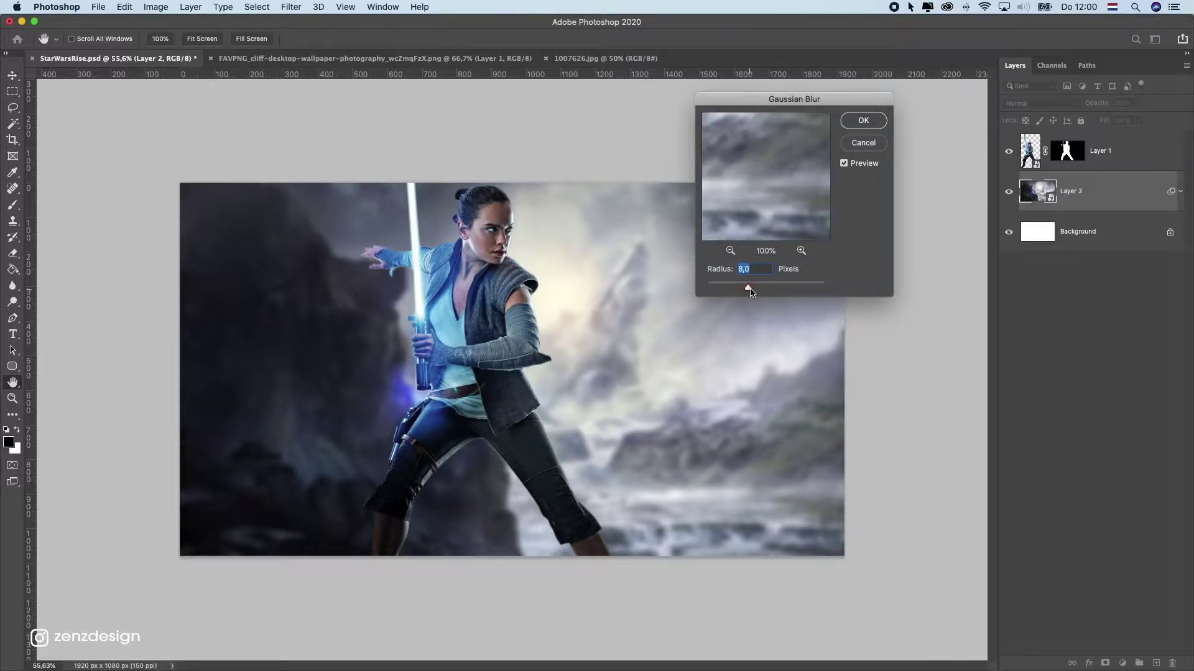
pyautogui.click(864, 120)
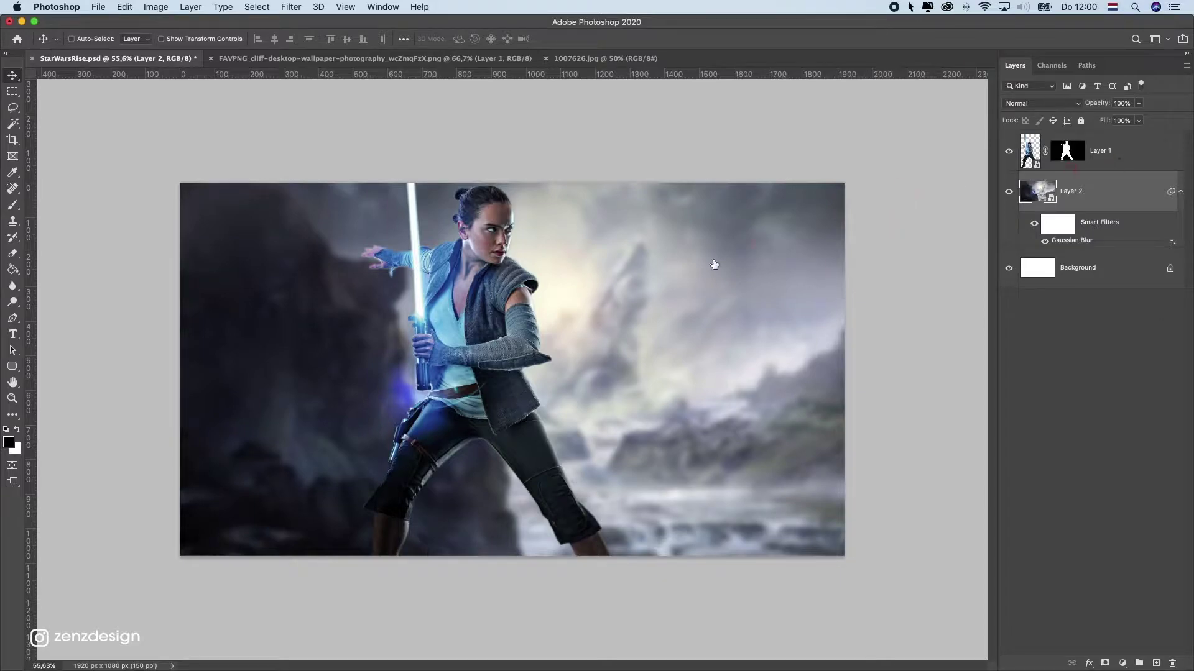
# Enlarge the figure on Layer 1 slightly and shift it down so the legs run off the canvas's lower edge
pyautogui.click(1118, 158)
pyautogui.press('super+t')
pyautogui.press('Return')
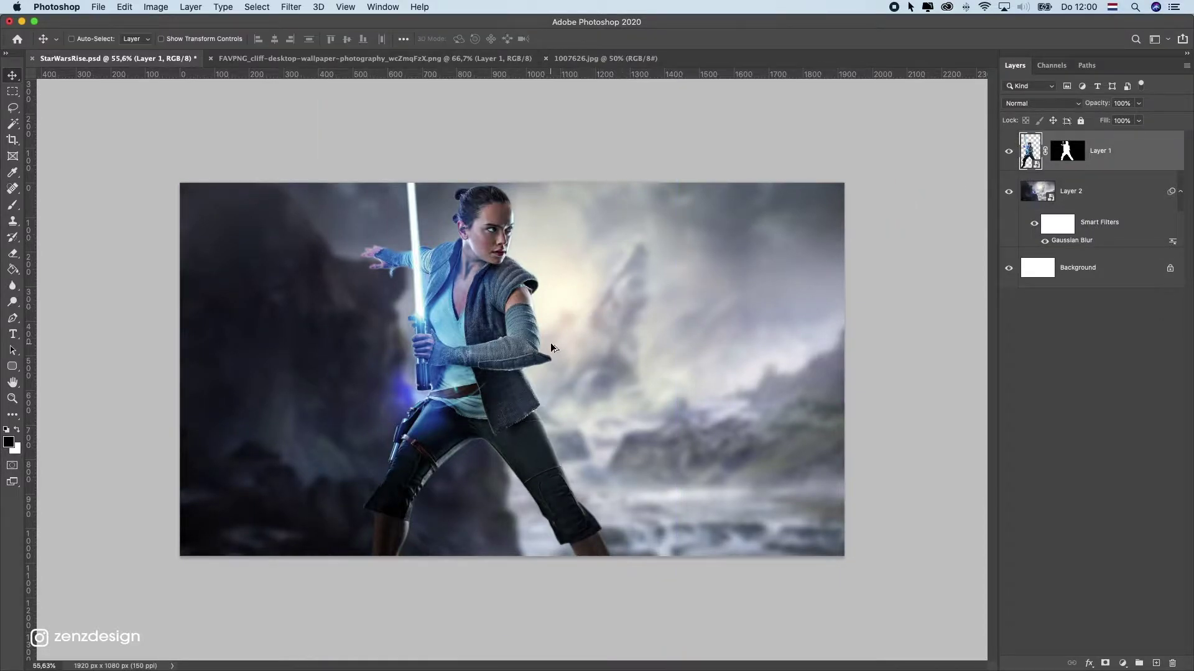
pyautogui.scroll(-5, 550, 342)
pyautogui.press('super+t')
pyautogui.moveTo(582, 228); pyautogui.dragTo(604, 199)
pyautogui.moveTo(527, 295); pyautogui.dragTo(529, 321)
pyautogui.moveTo(606, 216)
pyautogui.mouseDown()
pyautogui.moveTo(631, 197)
pyautogui.moveTo(601, 225)
pyautogui.mouseUp()
pyautogui.press('Return')
pyautogui.press('super+0')
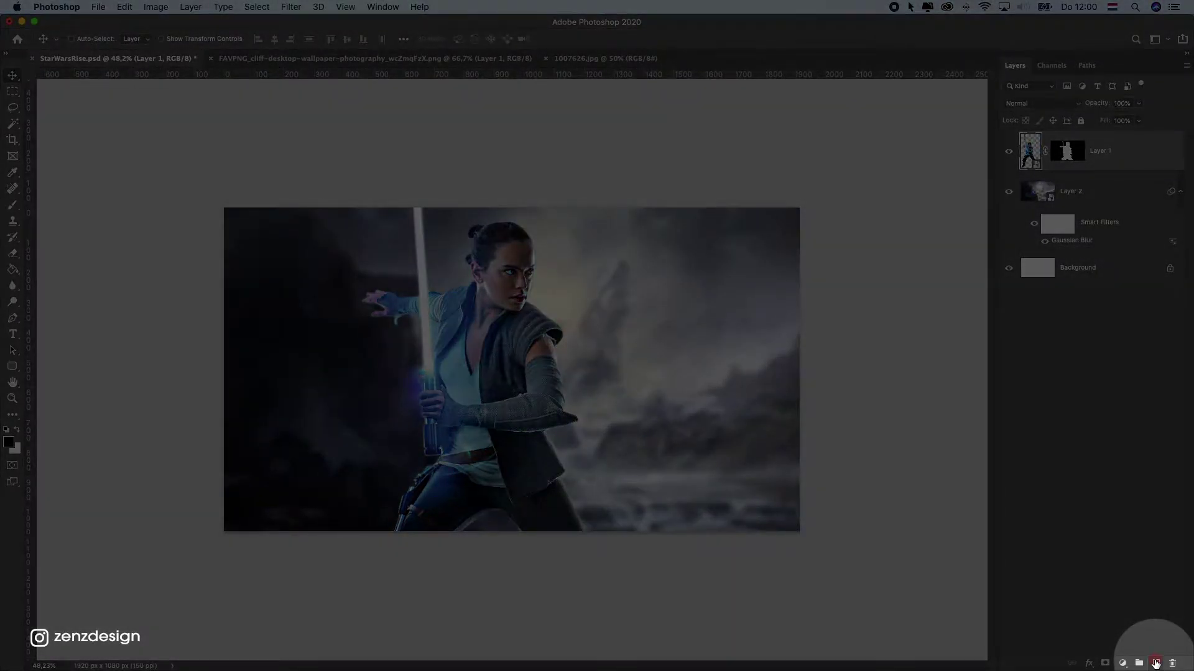
# Add a new empty layer above the figure and ready the Brush tool with the risingmist02 preset from the mist brushes
pyautogui.click(1155, 664)
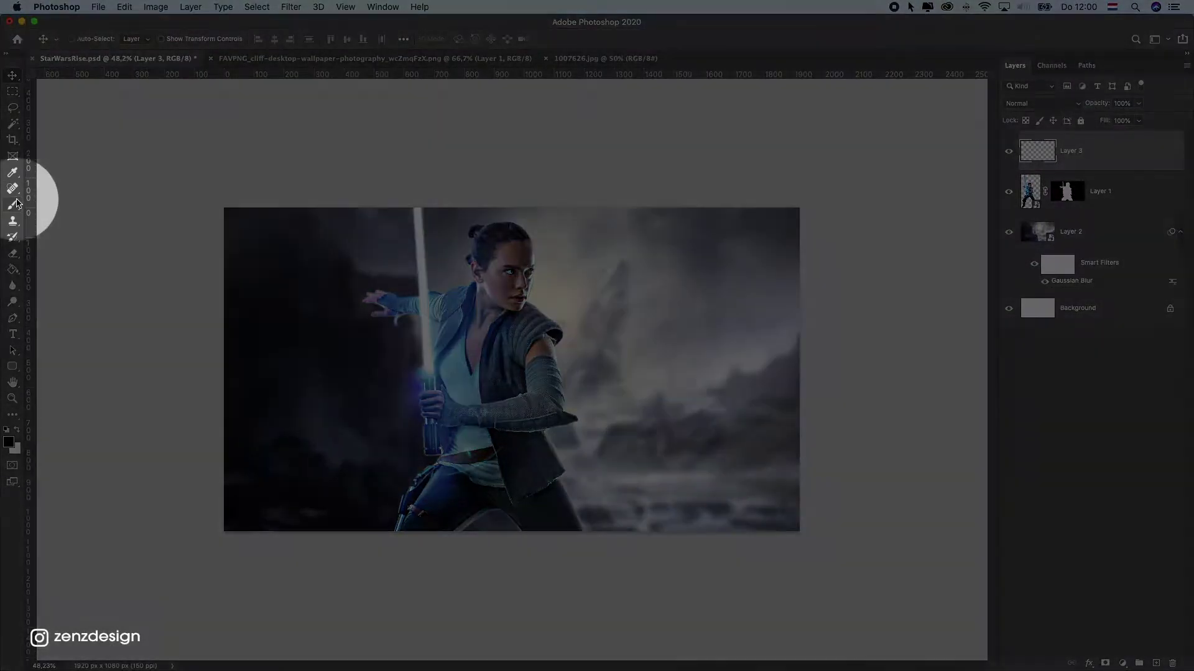
pyautogui.click(14, 206)
pyautogui.click(81, 38)
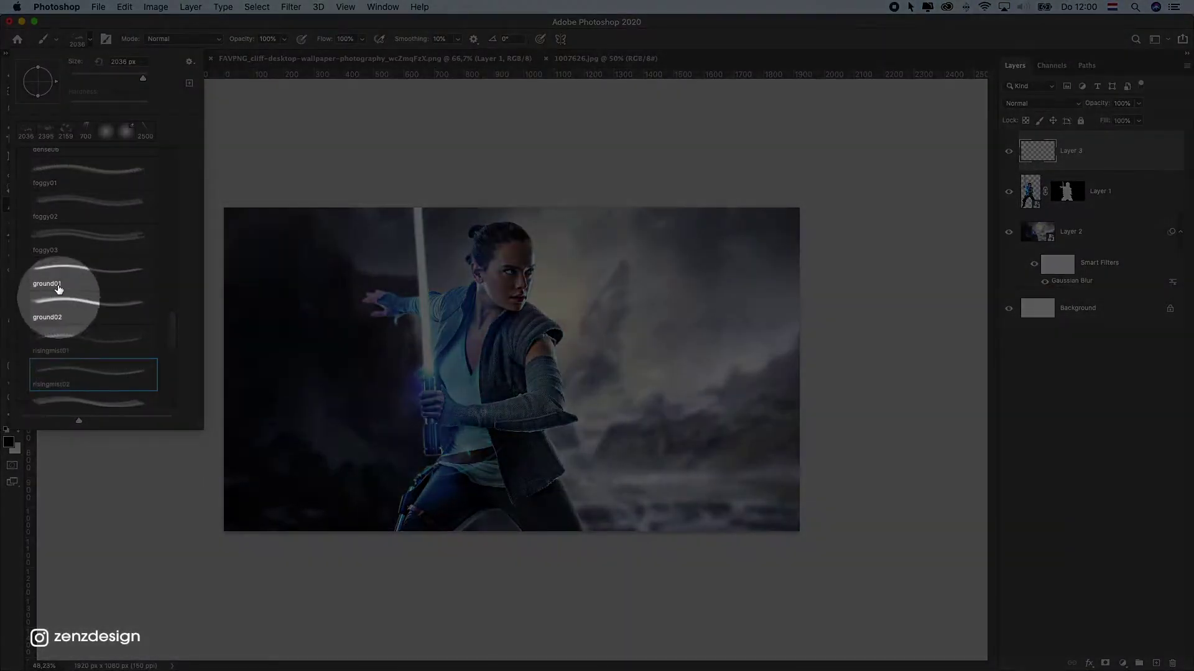
pyautogui.scroll(4, 81, 232)
pyautogui.scroll(3, 81, 233)
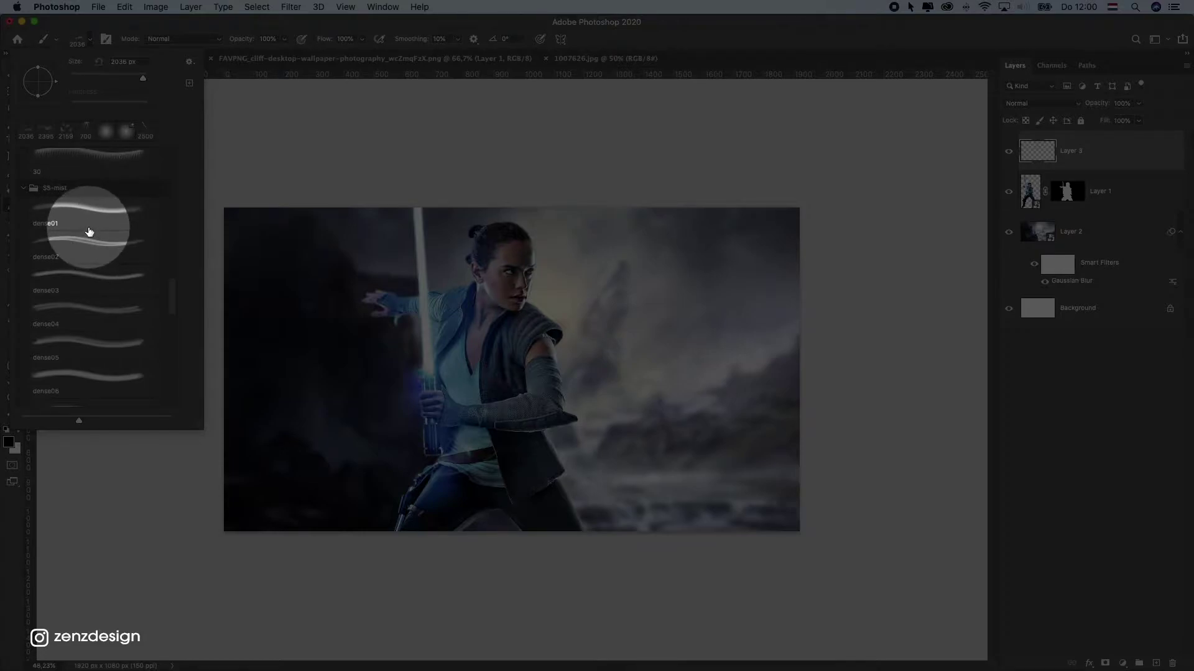
pyautogui.scroll(-1, 90, 209)
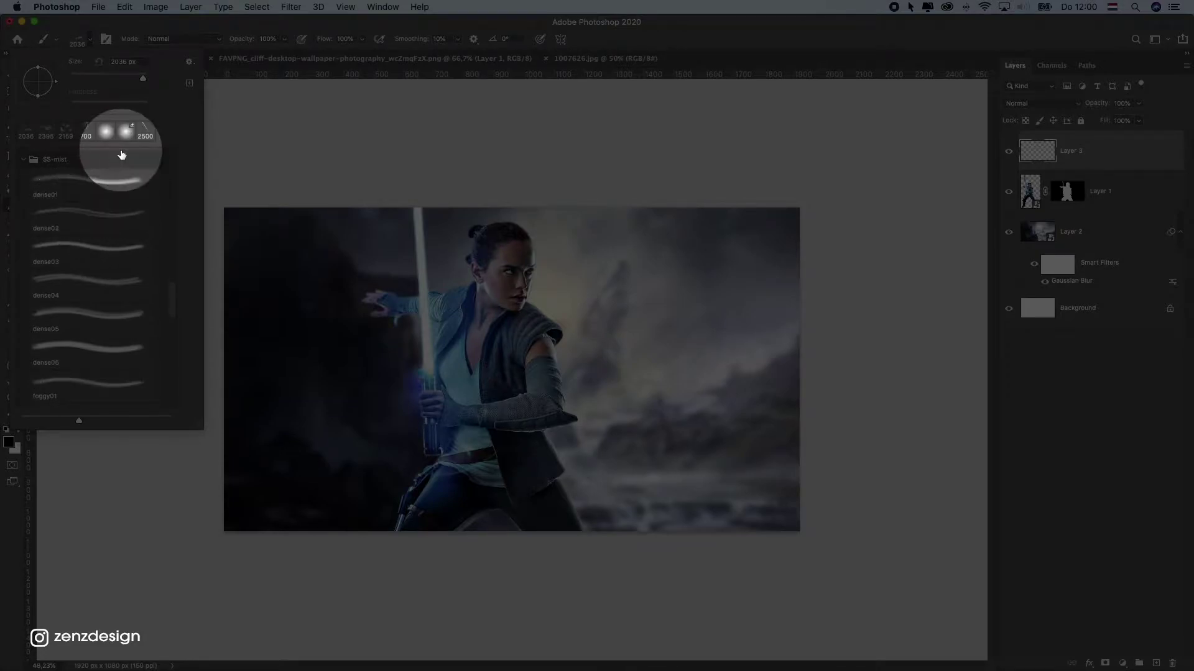
pyautogui.scroll(-2, 97, 243)
pyautogui.scroll(-5, 97, 244)
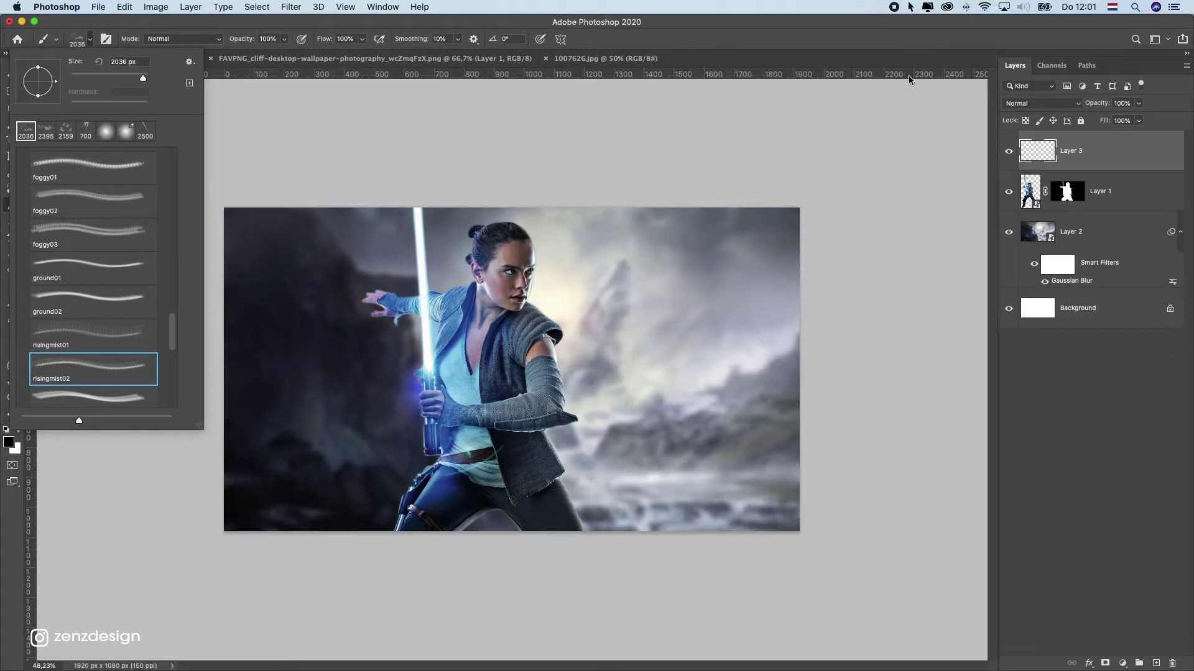
pyautogui.click(330, 26)
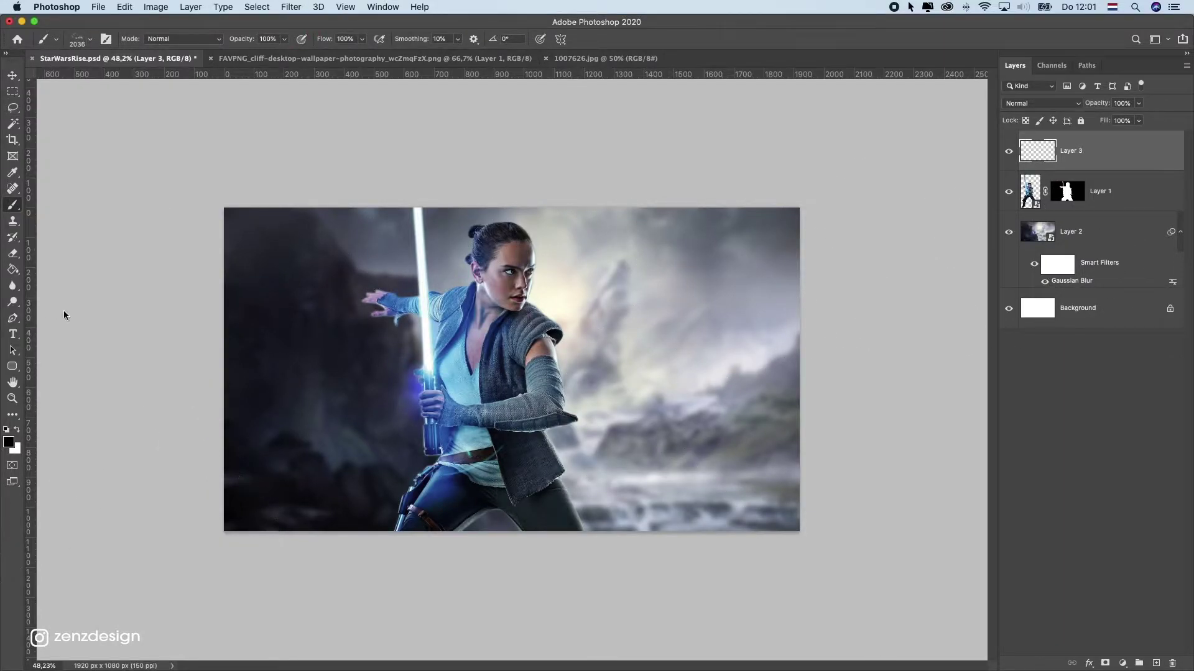
# Set the foreground color to light blue a1d7fd, based on a sample from the lightsaber's glow, and return to the Brush tool
pyautogui.click(9, 442)
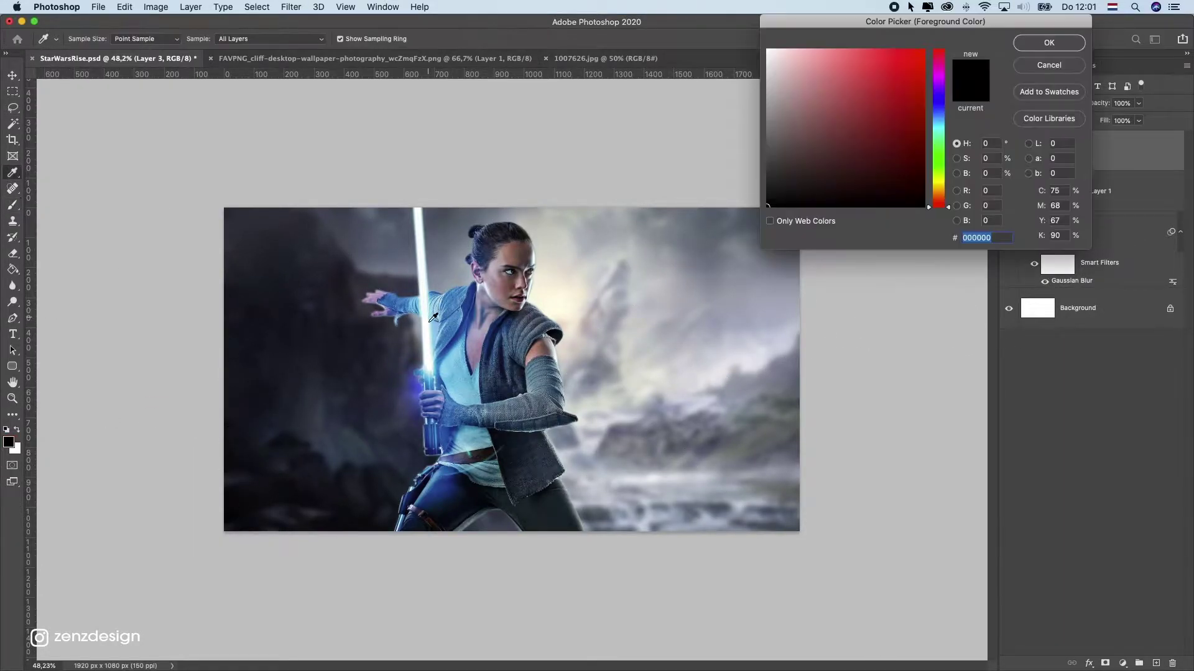
pyautogui.click(426, 376)
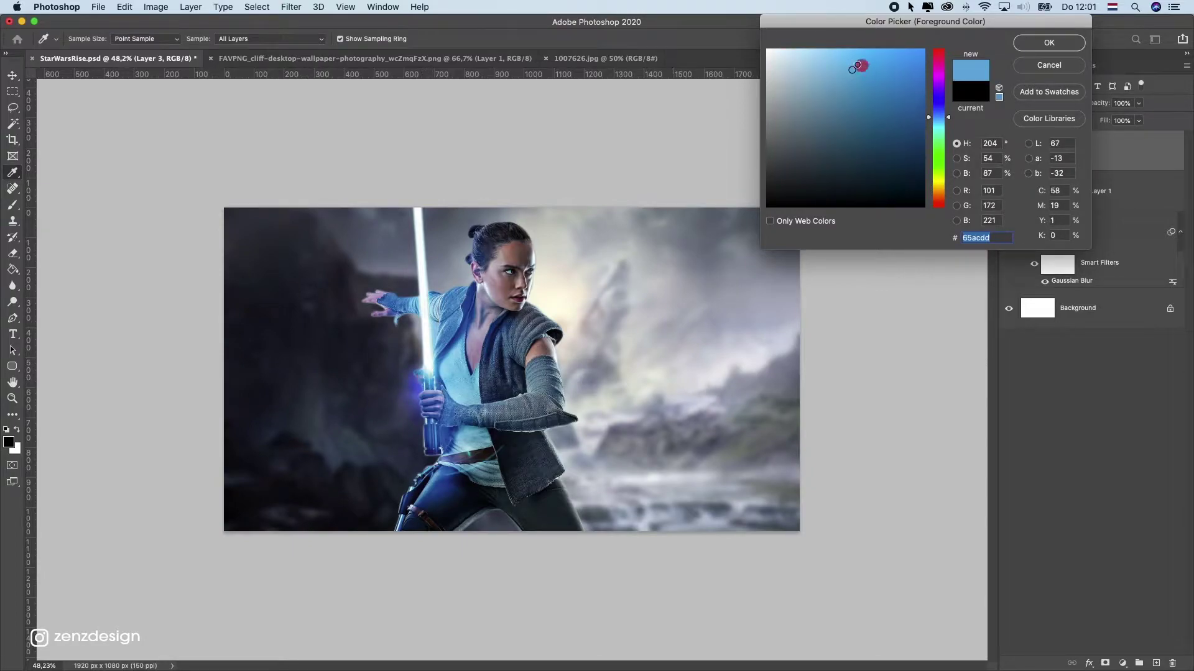
pyautogui.moveTo(867, 69); pyautogui.dragTo(828, 54)
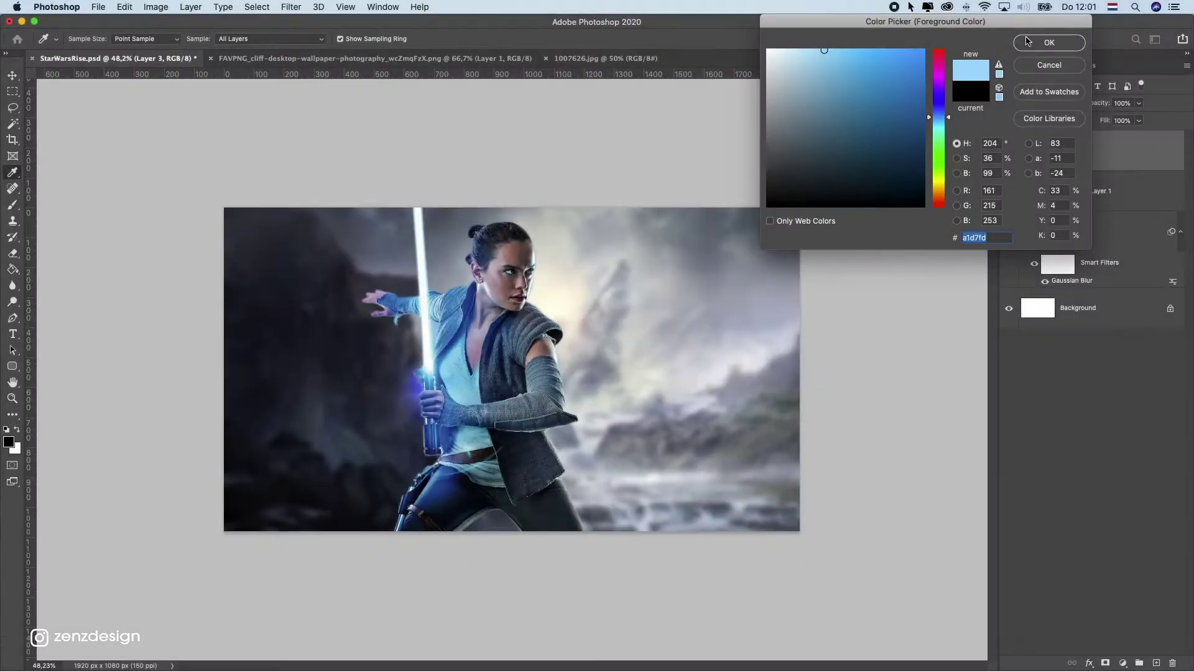
pyautogui.click(1032, 42)
pyautogui.press('b')
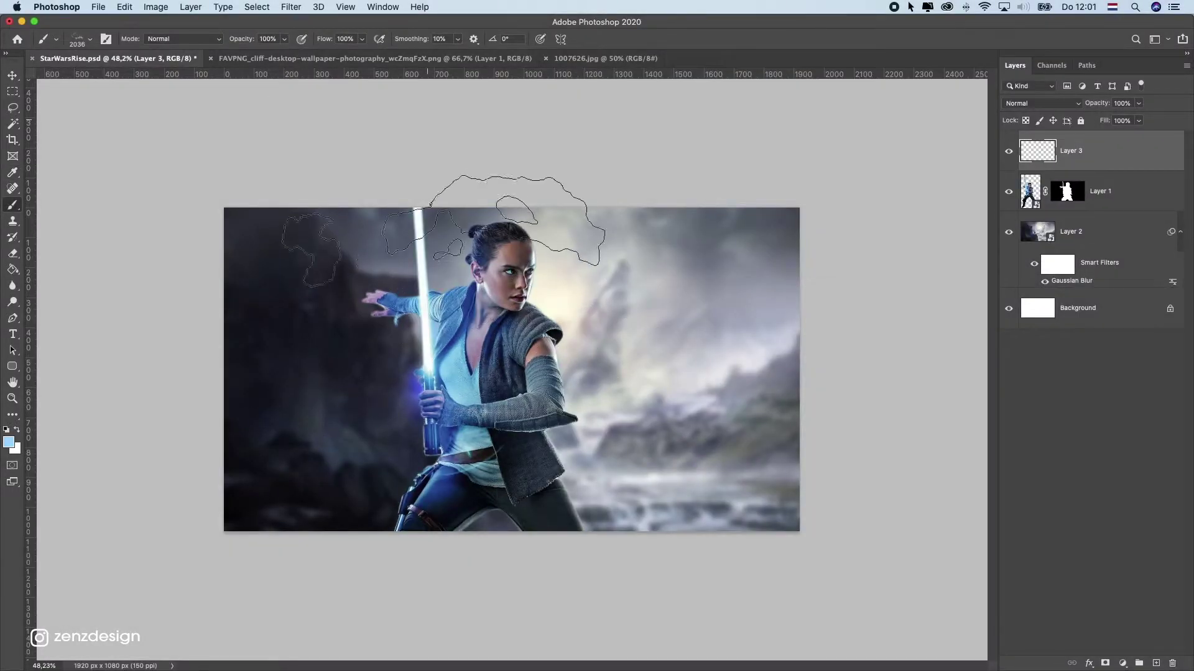
# Paint light-blue mist around the figure and background on Layer 3 with the brush enlarged to 2500 px, undoing unwanted strokes
pyautogui.press('super+z')
pyautogui.press(']')
pyautogui.press(']')
pyautogui.press(']')
pyautogui.press(']')
pyautogui.press(']')
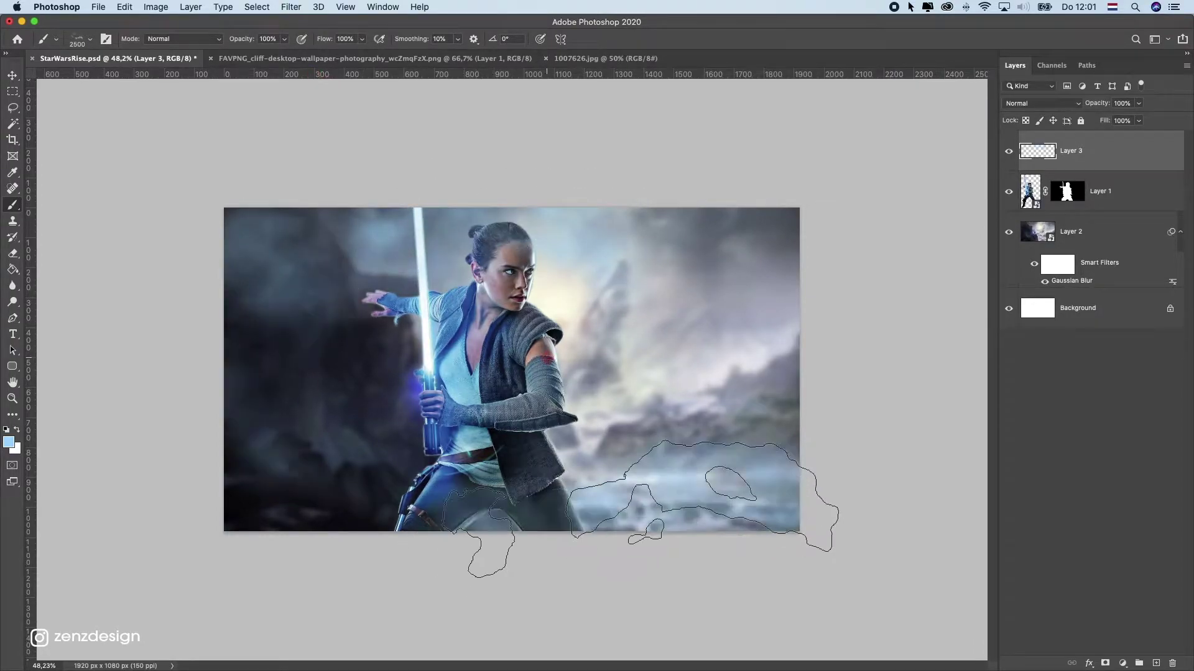
pyautogui.click(113, 301)
pyautogui.press('super+z')
pyautogui.press('super+z')
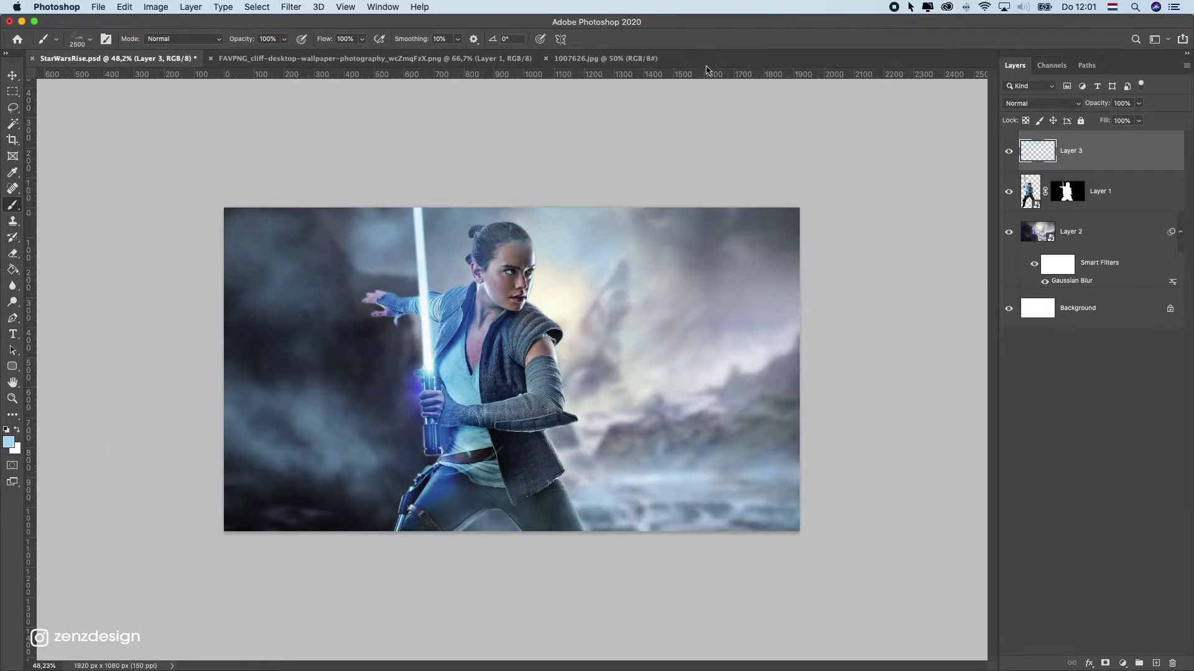
pyautogui.click(775, 94)
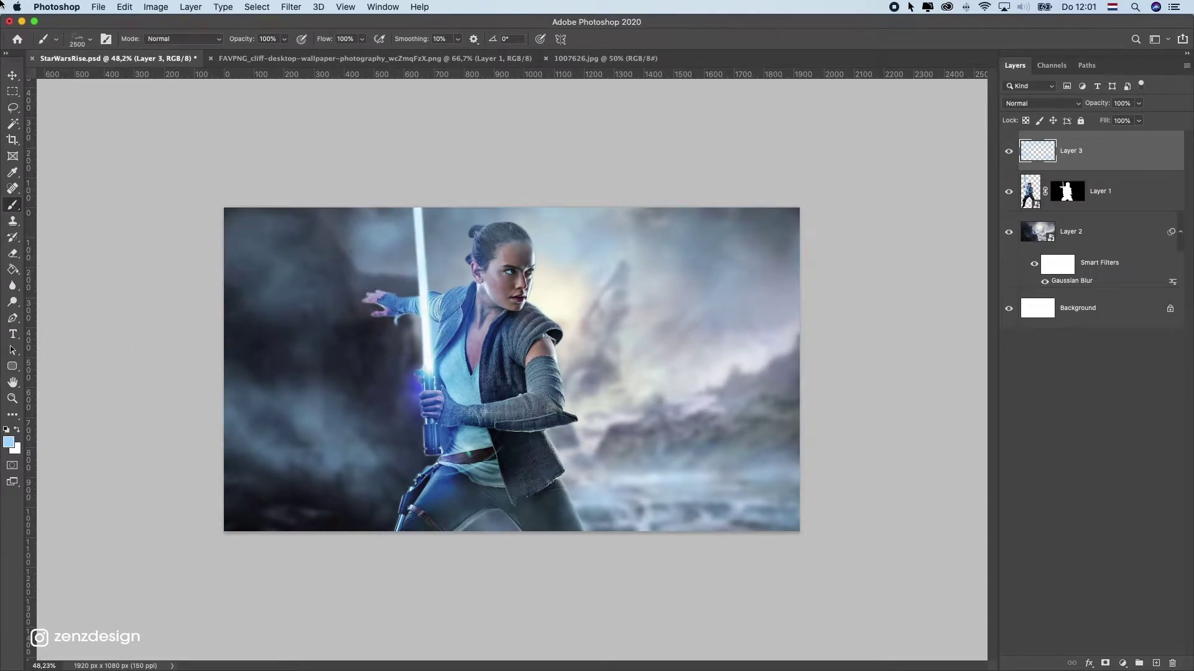
# Switch to the ground02 mist brush and reduce its size to 1700 px
pyautogui.click(87, 37)
pyautogui.click(117, 312)
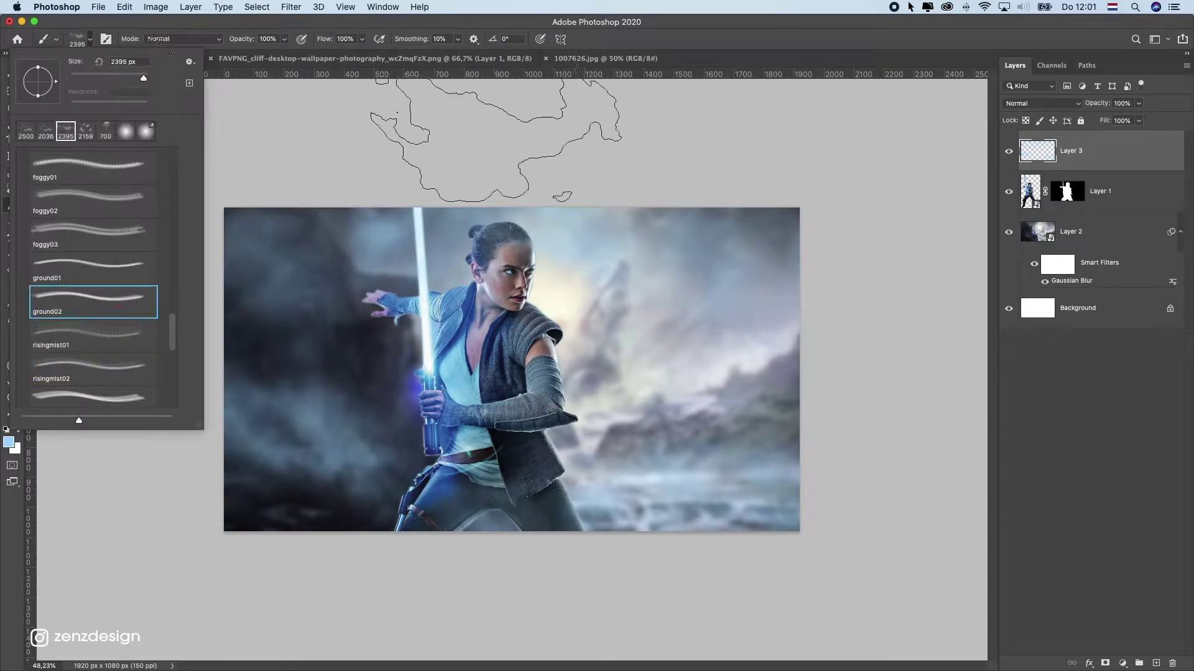
pyautogui.click(448, 32)
pyautogui.press('[')
pyautogui.press('[')
pyautogui.press('[')
pyautogui.press('[')
pyautogui.press('[')
pyautogui.press('[')
pyautogui.press('[')
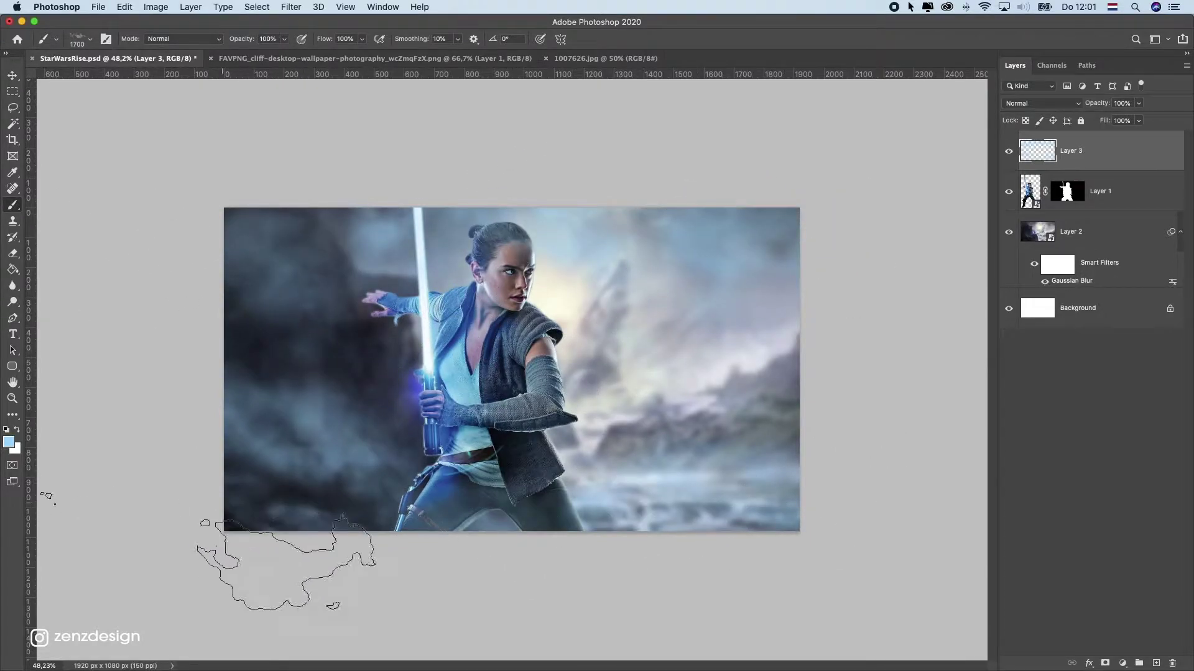
# Copy the whole cliff image into StarWarsRise.psd above Layer 3 and move it to the lower-left part of the composition
pyautogui.click(12, 75)
pyautogui.click(331, 57)
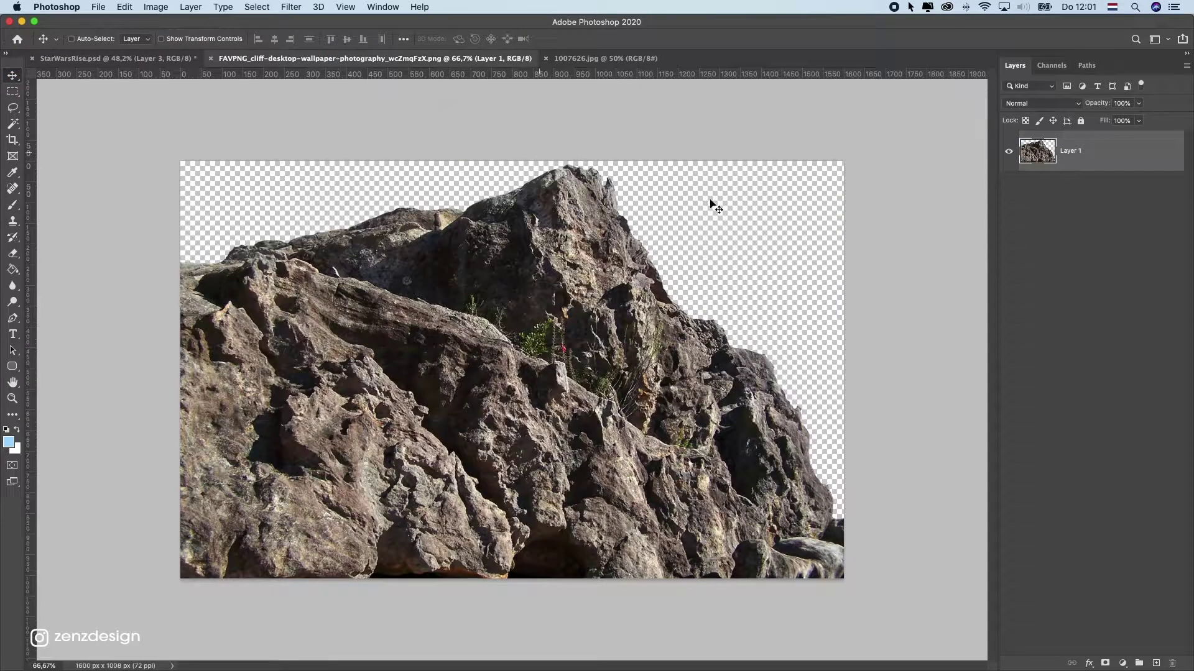
pyautogui.press('super+a')
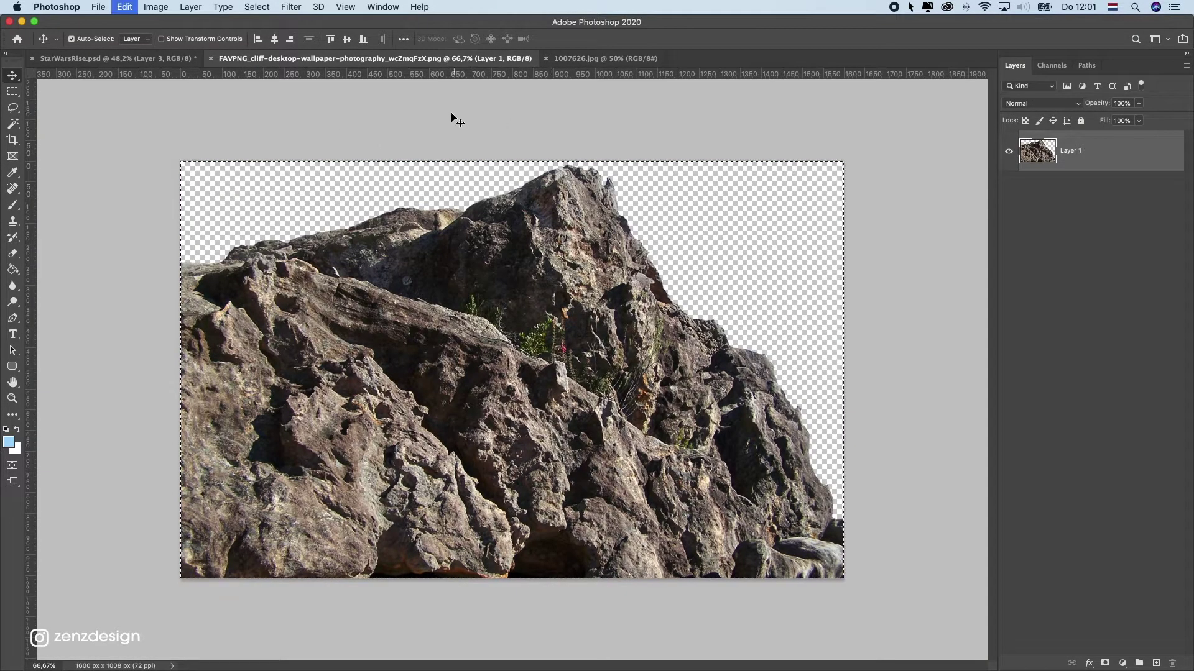
pyautogui.click(154, 60)
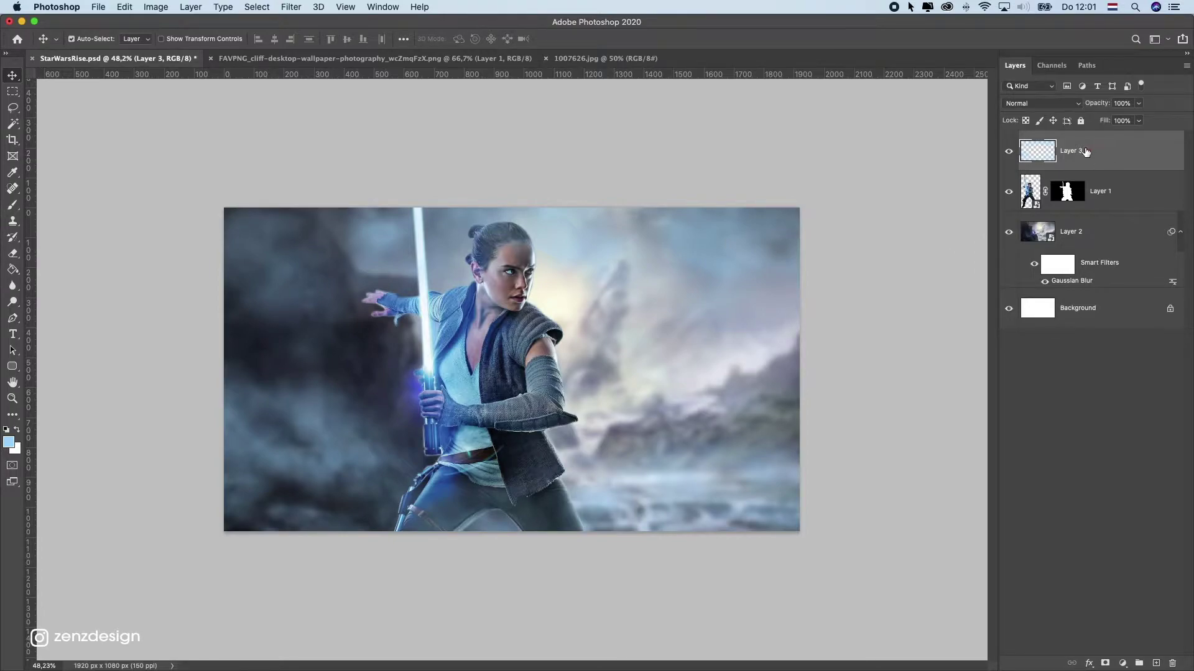
pyautogui.press('super+v')
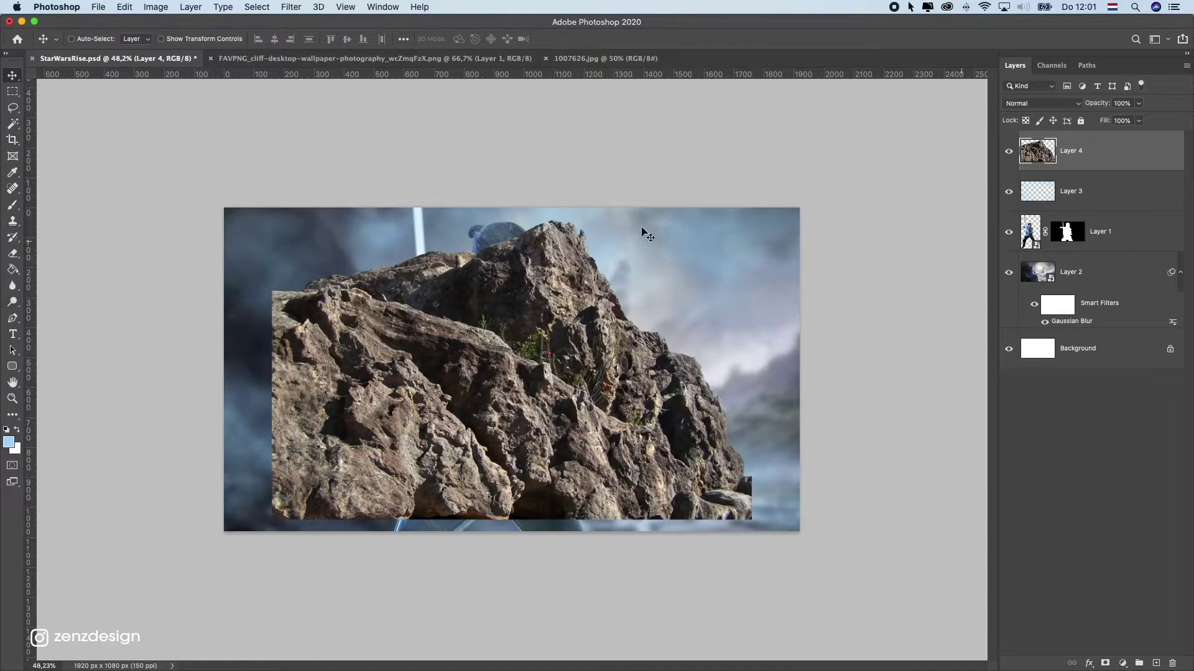
pyautogui.moveTo(664, 221); pyautogui.dragTo(479, 326)
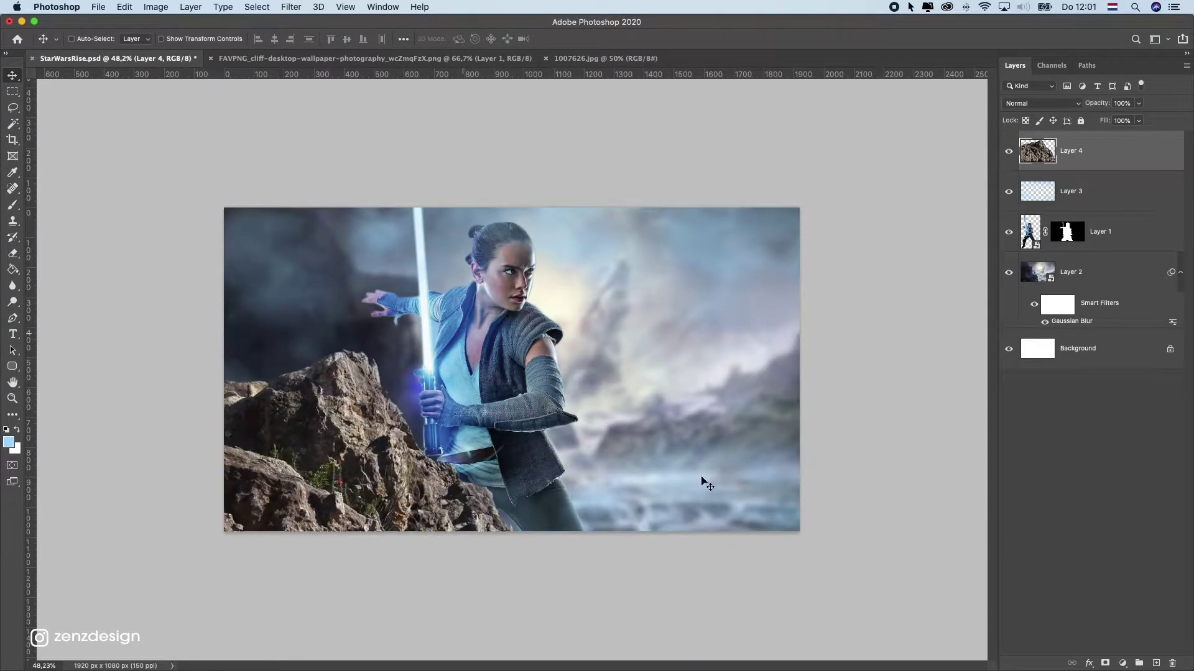
pyautogui.moveTo(393, 391); pyautogui.dragTo(462, 391)
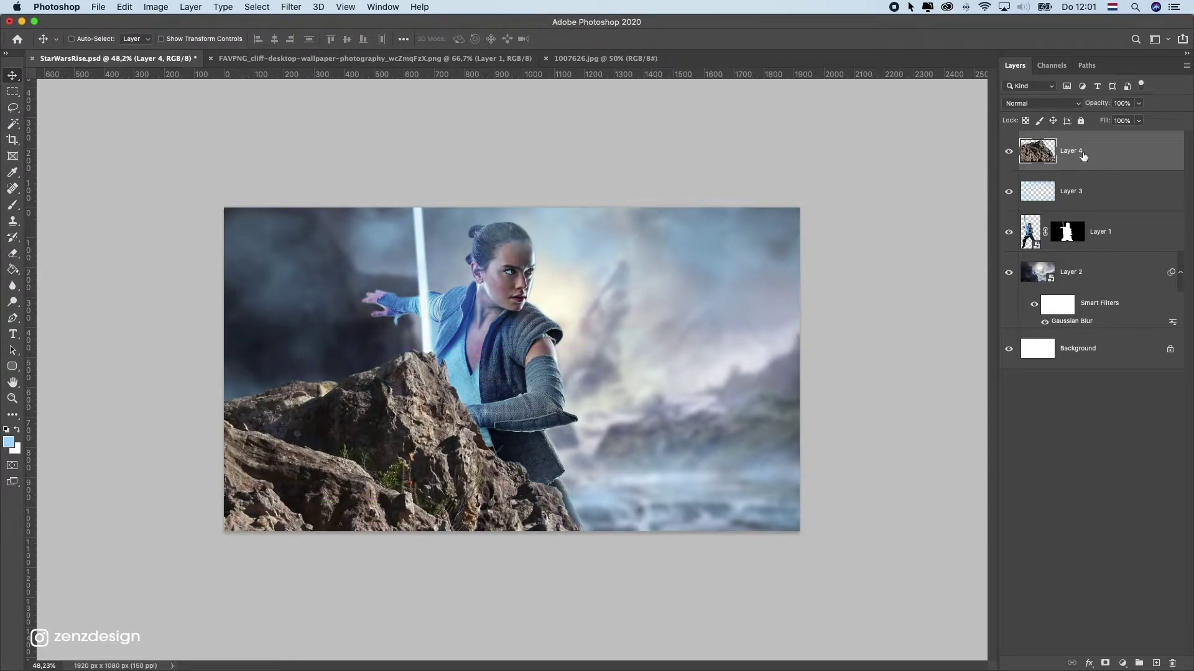
# Convert the cliff layer to a smart object with a 108.9 px Gaussian Blur and move it down toward the canvas's bottom edge
pyautogui.rightClick(1083, 156)
pyautogui.click(980, 298)
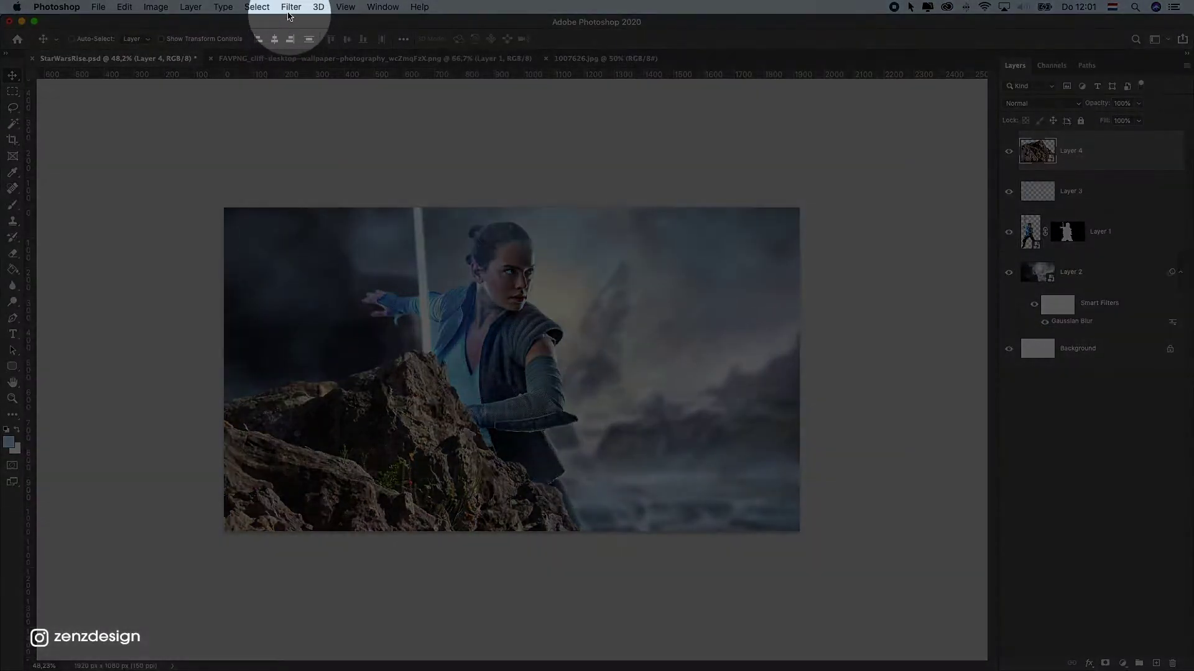
pyautogui.click(291, 8)
pyautogui.click(287, 8)
pyautogui.click(280, 9)
pyautogui.moveTo(405, 156)
pyautogui.click(529, 202)
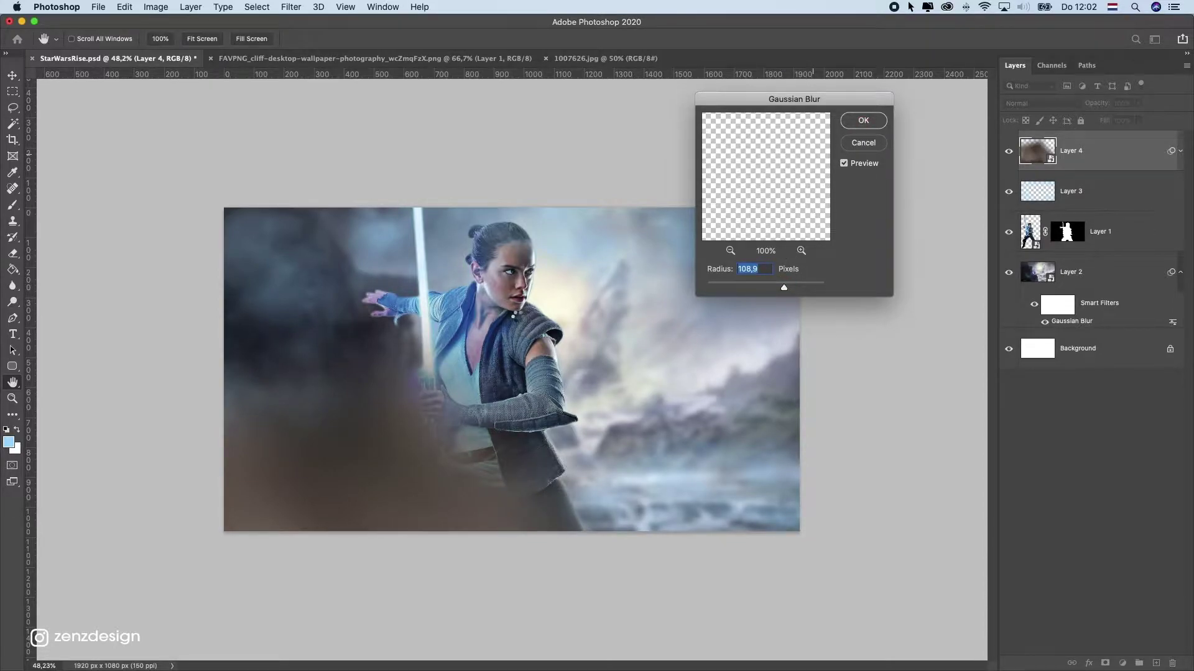
pyautogui.press('Return')
pyautogui.moveTo(461, 431); pyautogui.dragTo(519, 443)
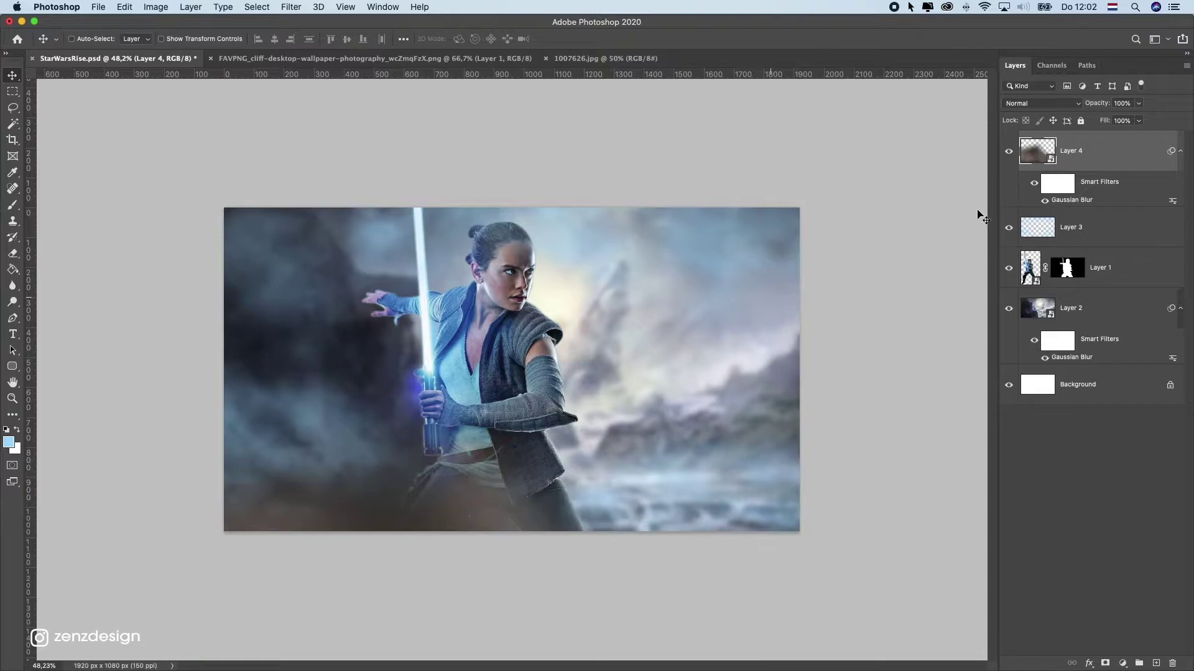
# Add a Hue/Saturation adjustment clipped to the blurred cliff, setting the hue to +161 and increasing the saturation
pyautogui.click(1039, 149)
pyautogui.click(1122, 663)
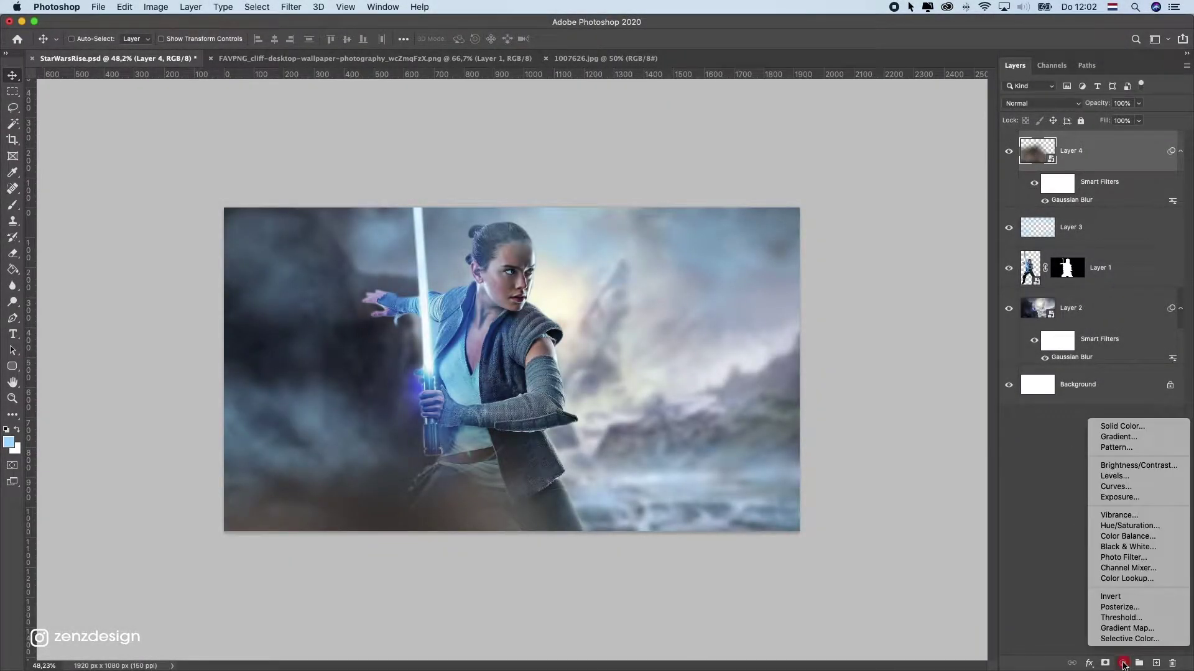
pyautogui.click(1127, 526)
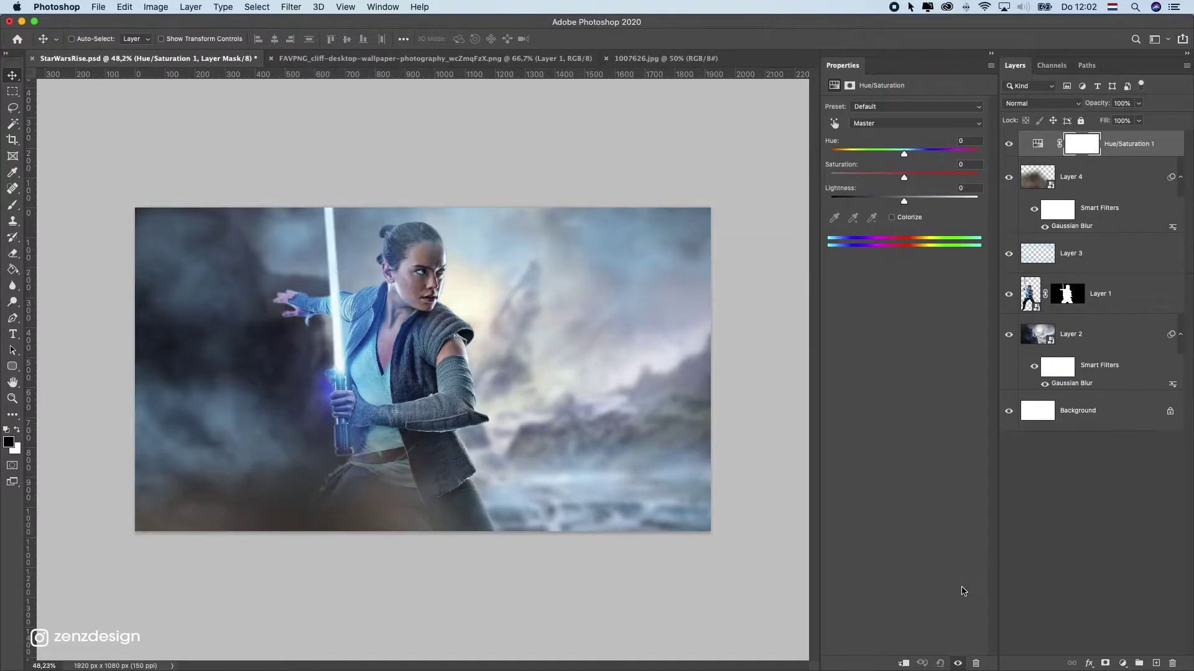
pyautogui.click(906, 664)
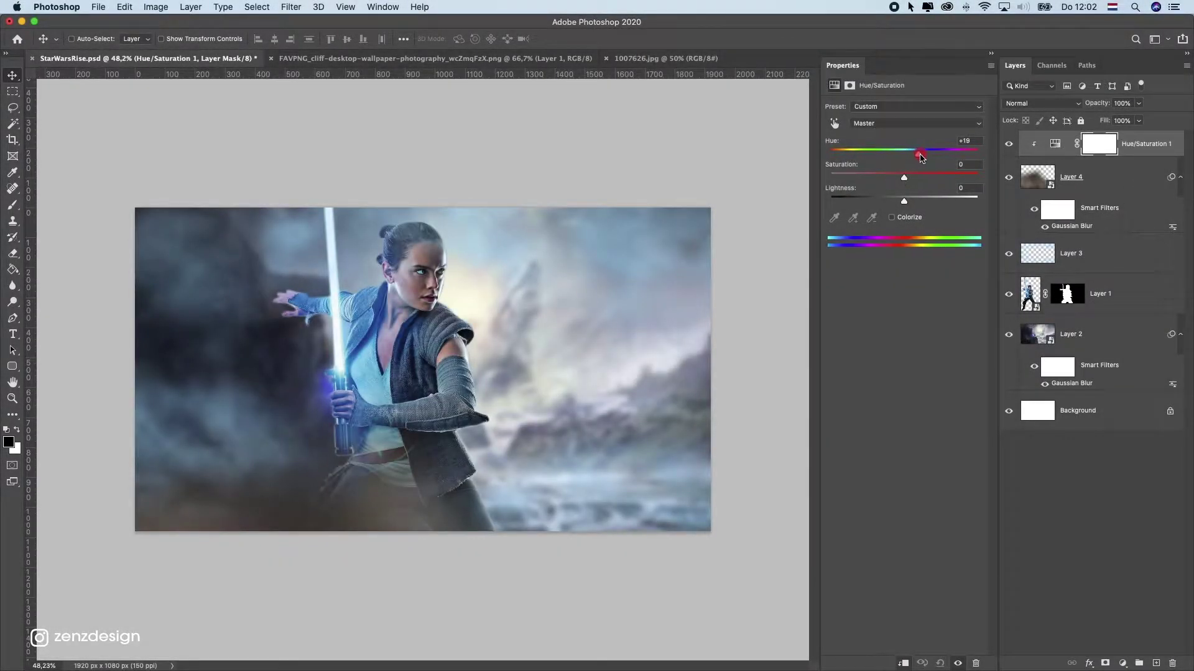
pyautogui.moveTo(920, 157); pyautogui.dragTo(978, 173)
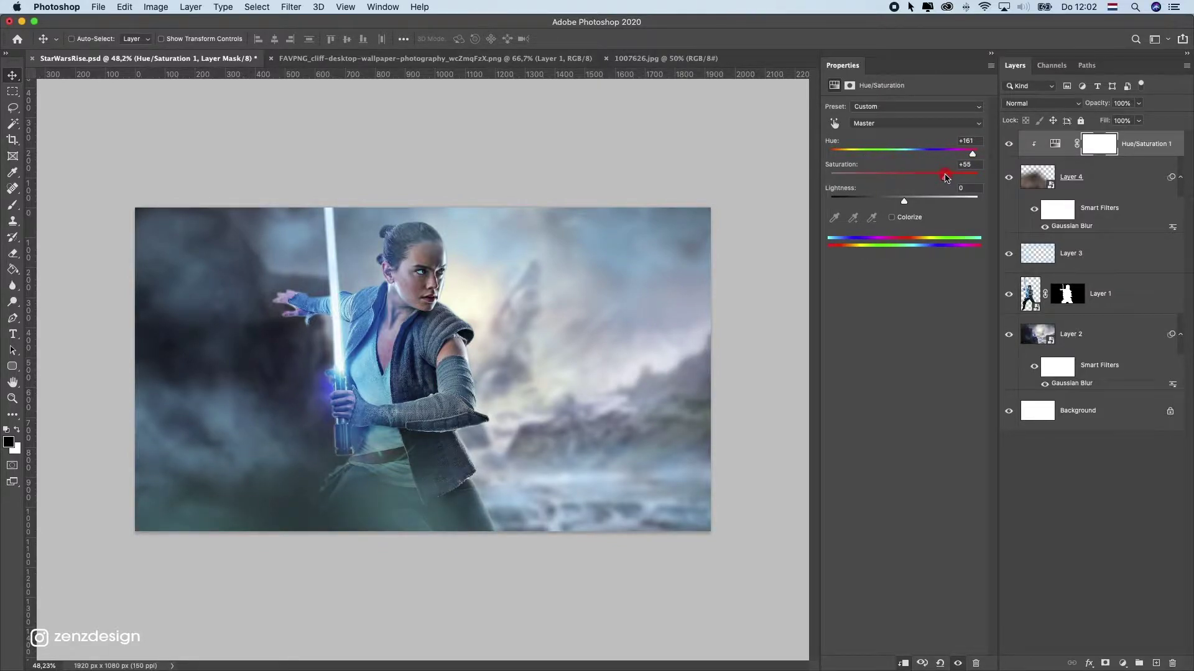
pyautogui.moveTo(965, 178)
pyautogui.mouseDown()
pyautogui.moveTo(857, 185)
pyautogui.moveTo(943, 182)
pyautogui.moveTo(978, 161)
pyautogui.mouseUp()
# Widen the blurred cliff on Layer 4 with Free Transform and place it along the lower-left edge of the canvas
pyautogui.click(1077, 191)
pyautogui.moveTo(321, 361); pyautogui.dragTo(282, 372)
pyautogui.press('super+minus')
pyautogui.press('super')
pyautogui.press('super+t')
pyautogui.press('Return')
pyautogui.moveTo(404, 431); pyautogui.dragTo(412, 454)
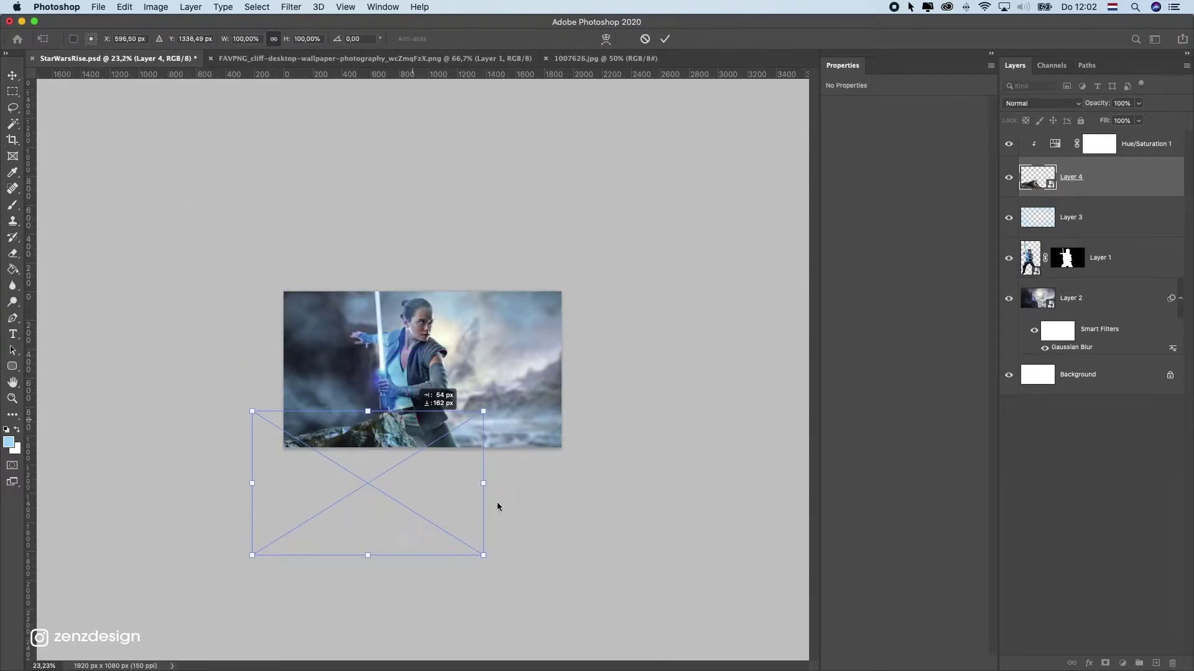
pyautogui.moveTo(486, 482); pyautogui.dragTo(547, 476)
pyautogui.press('Return')
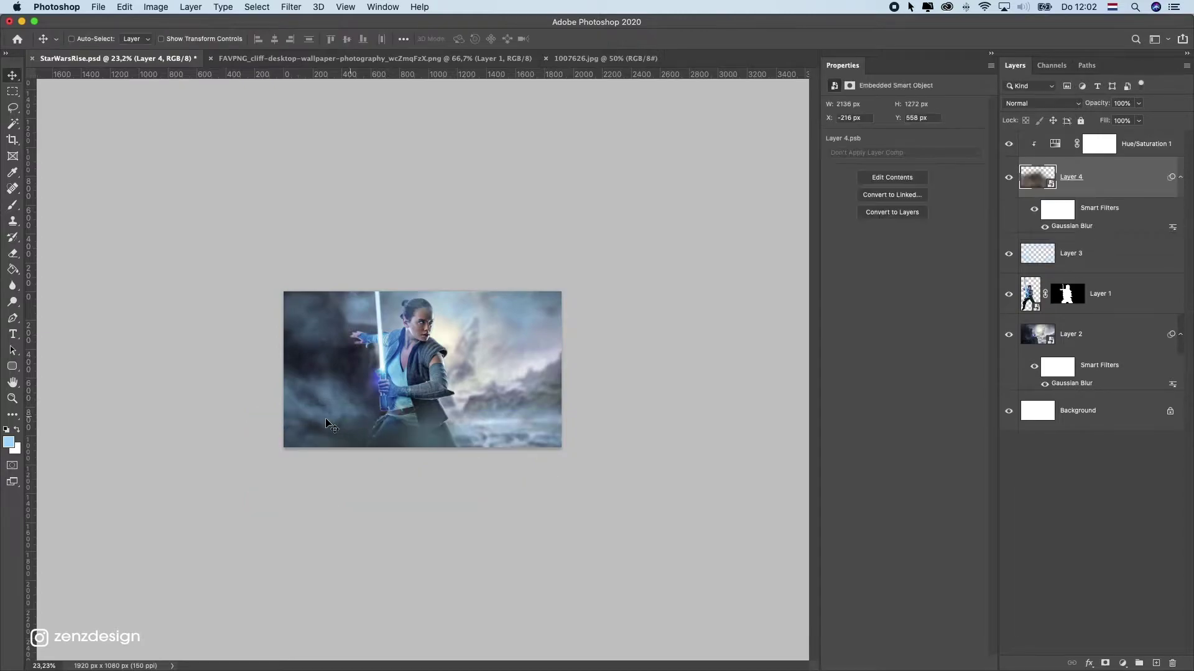
pyautogui.scroll(3, 374, 393)
pyautogui.moveTo(375, 393)
pyautogui.mouseDown()
pyautogui.moveTo(349, 385)
pyautogui.moveTo(354, 397)
pyautogui.mouseUp()
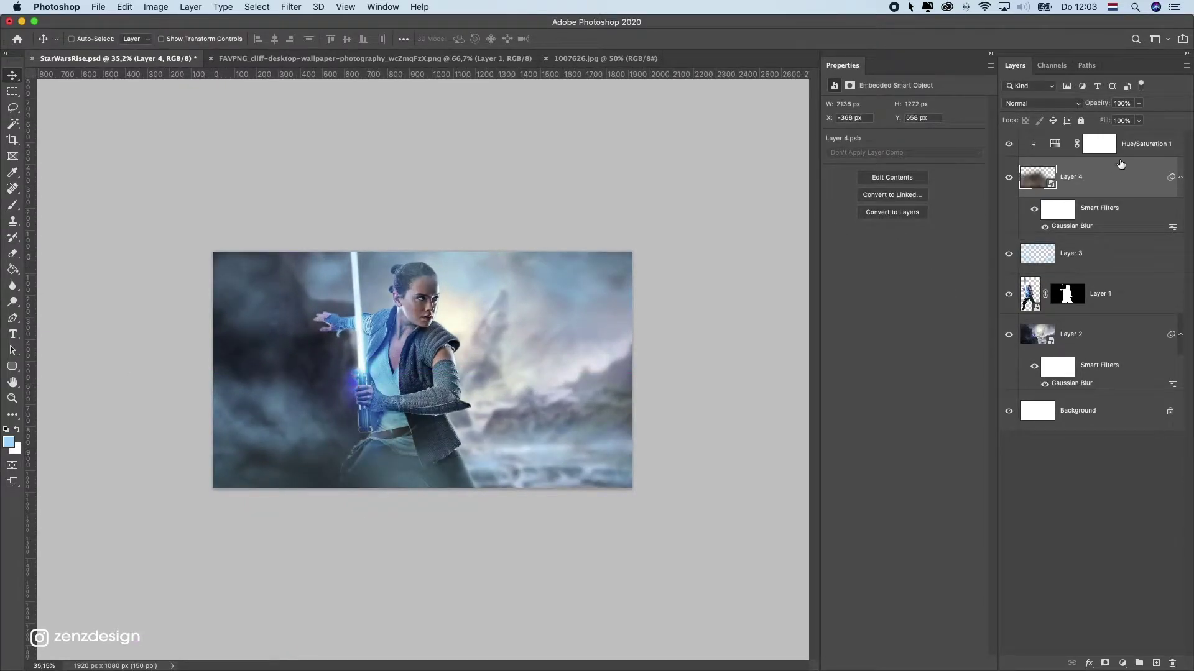
# Group the cliff layer with its Hue/Saturation adjustment and duplicate the group
pyautogui.keyDown('shift'); pyautogui.click(1129, 155); pyautogui.keyUp('shift')
pyautogui.click(1140, 663)
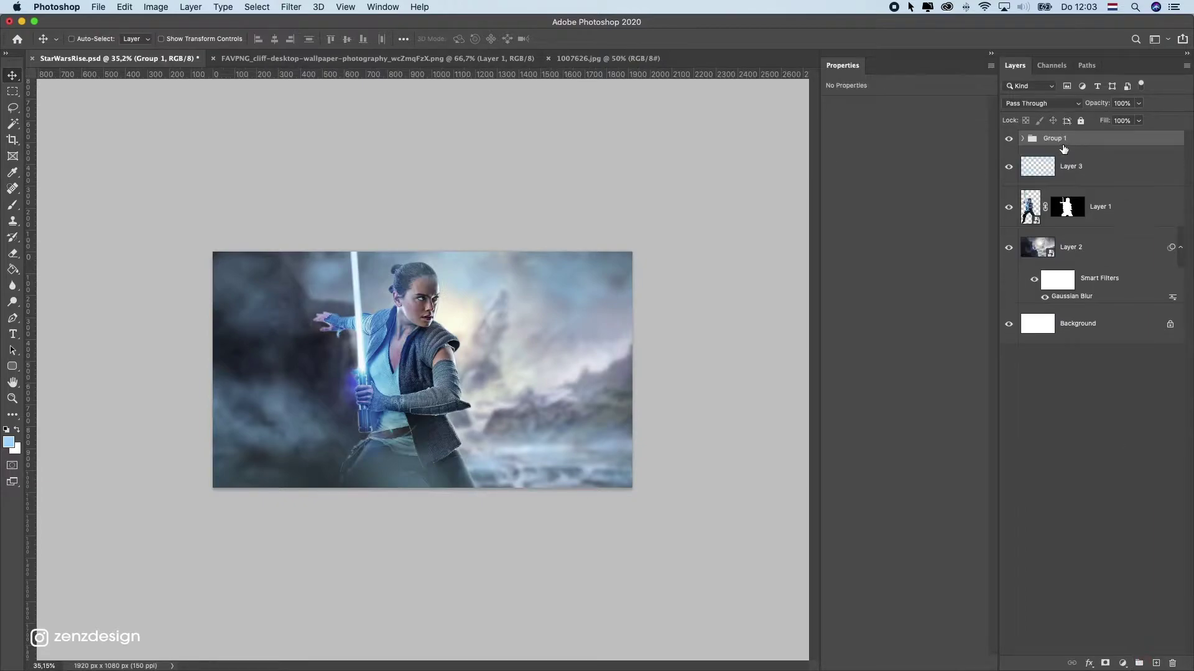
pyautogui.moveTo(1068, 140); pyautogui.dragTo(1074, 143)
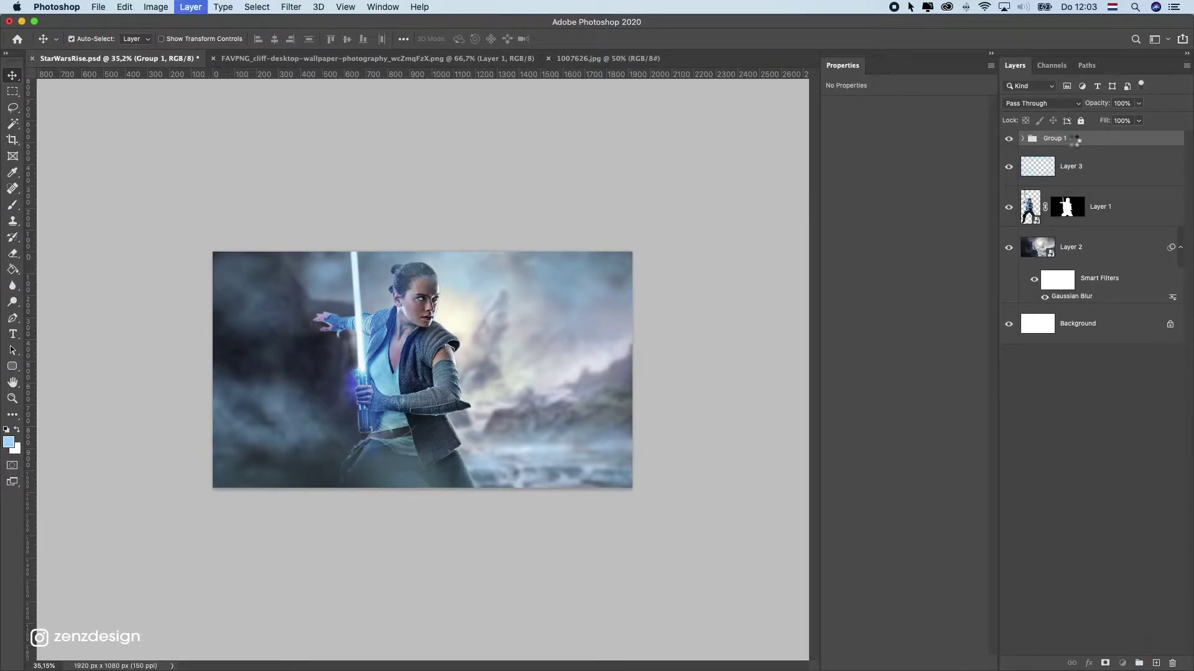
pyautogui.press('super+j')
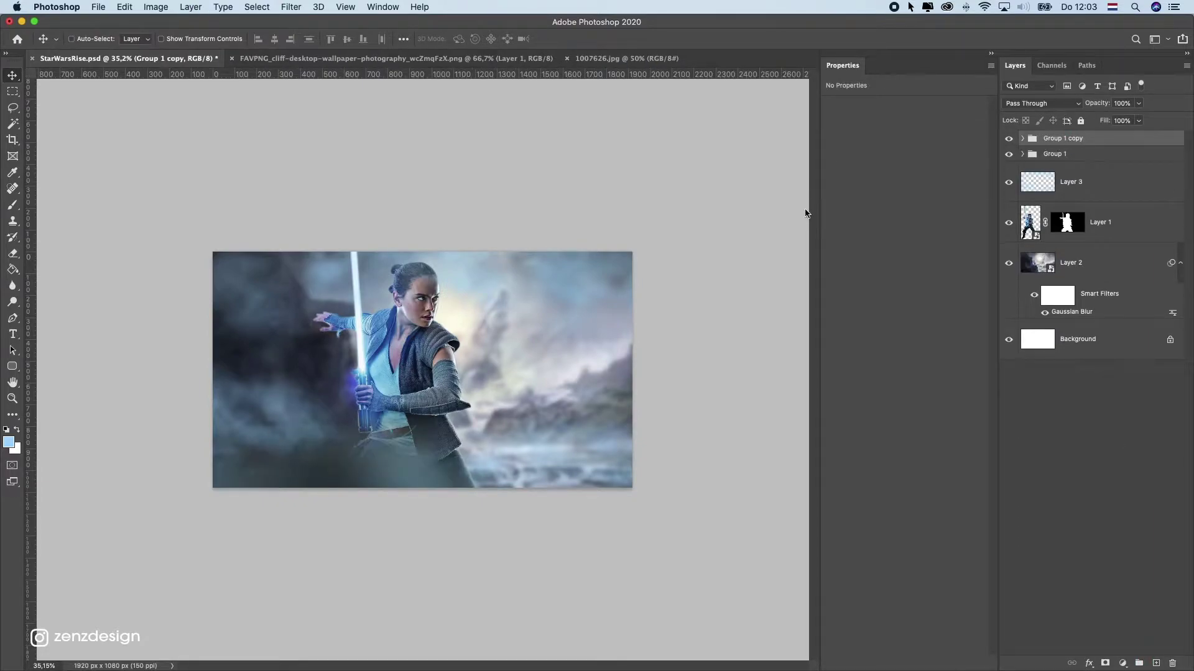
# Rotate and scale the blurred cliff inside the duplicated group and position it along the lower-right part of the canvas
pyautogui.click(1022, 139)
pyautogui.click(1098, 210)
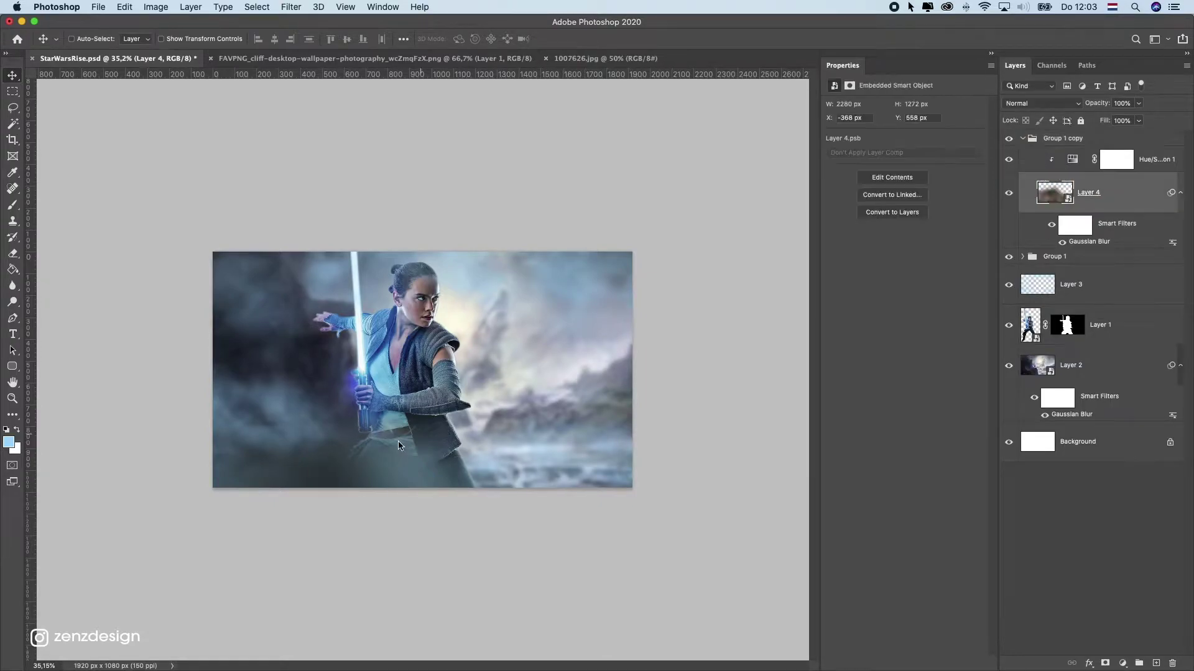
pyautogui.moveTo(595, 343); pyautogui.dragTo(568, 333)
pyautogui.press('super+t')
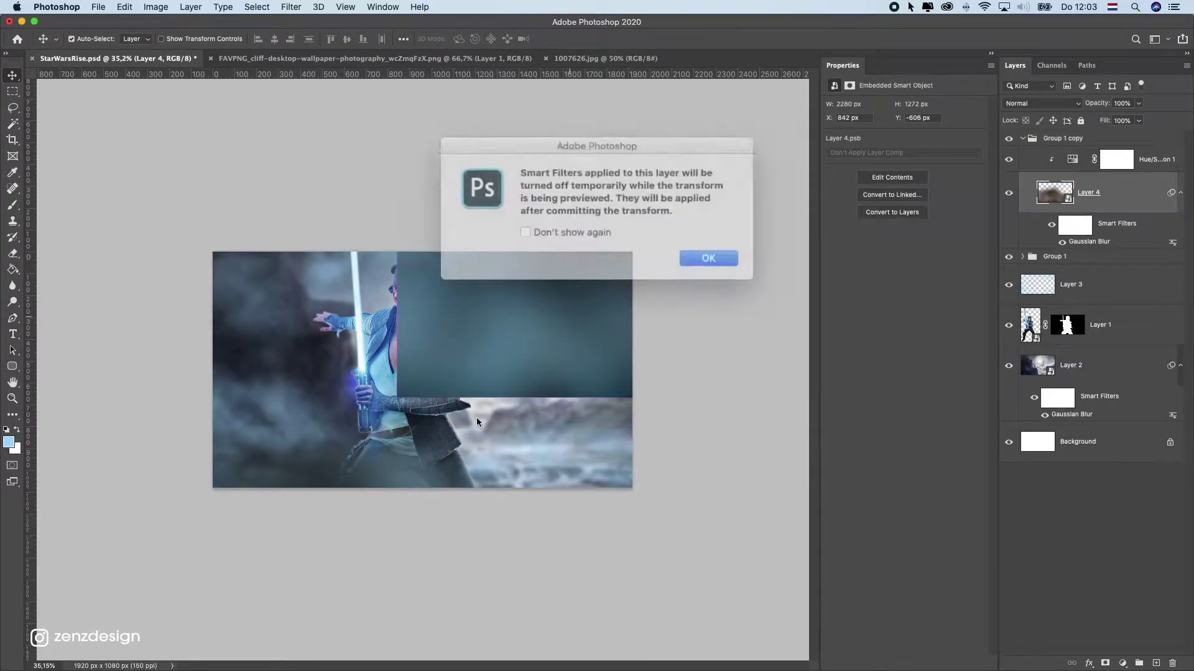
pyautogui.click(680, 252)
pyautogui.moveTo(529, 440); pyautogui.dragTo(578, 468)
pyautogui.press('Return')
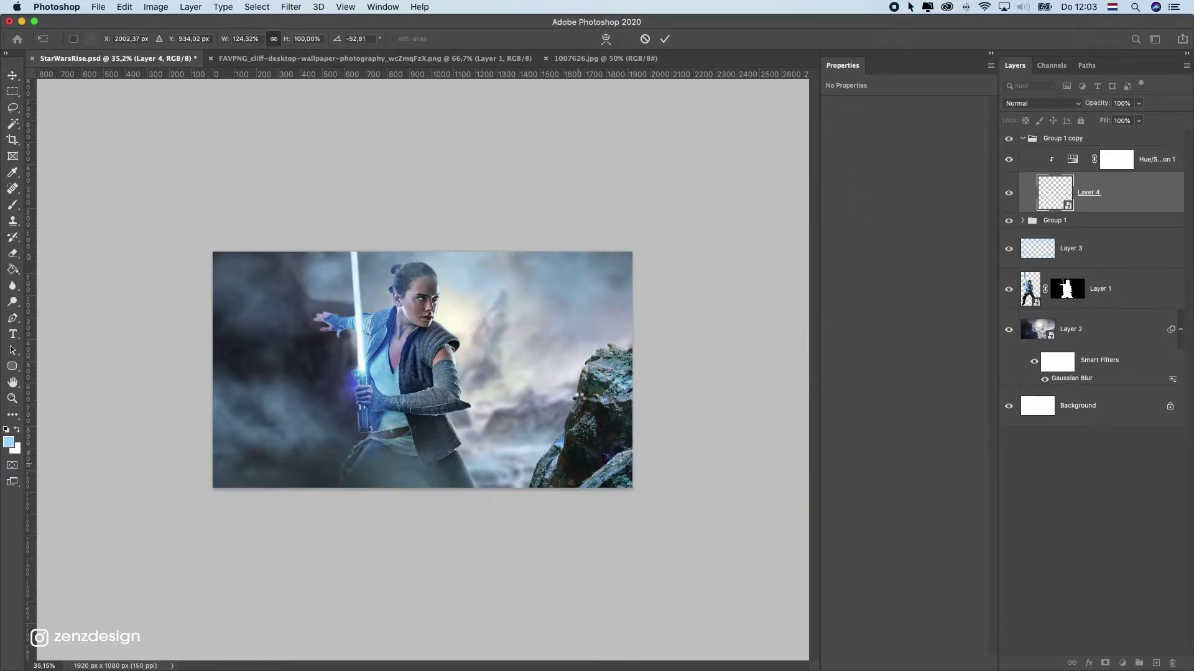
pyautogui.moveTo(607, 428); pyautogui.dragTo(671, 298)
pyautogui.moveTo(665, 253); pyautogui.dragTo(594, 158)
pyautogui.moveTo(675, 330); pyautogui.dragTo(555, 464)
pyautogui.scroll(2, 425, 361)
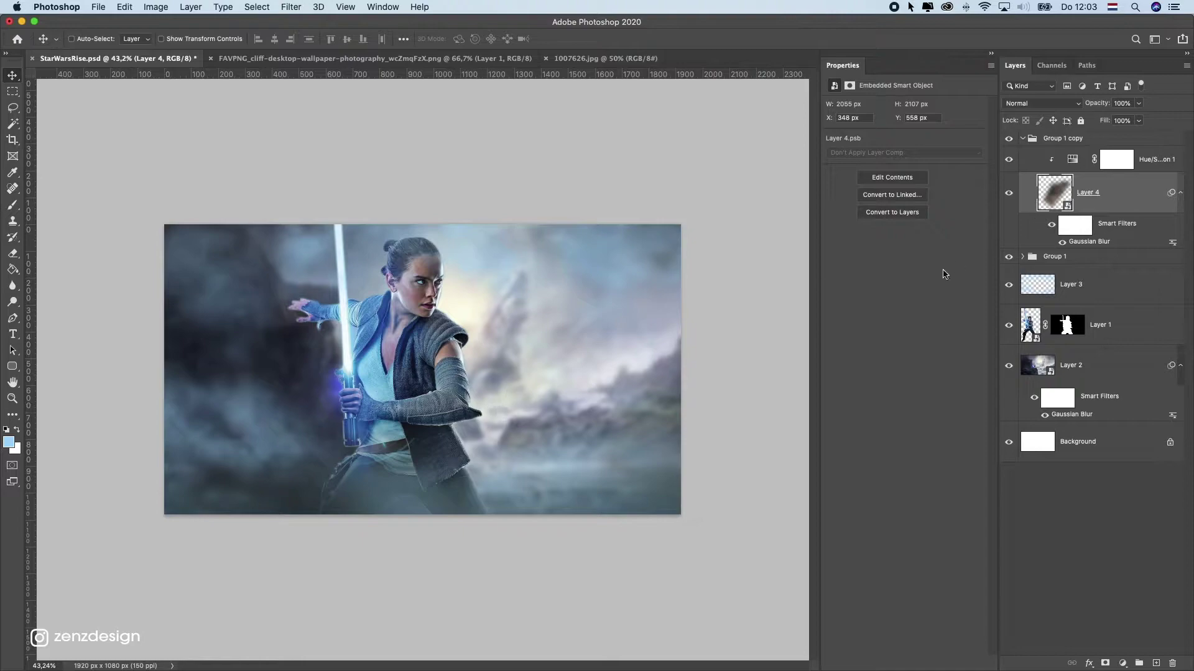
# Add a new empty layer above the cliff groups and set the foreground color to light blue 93d3ff
pyautogui.click(1022, 138)
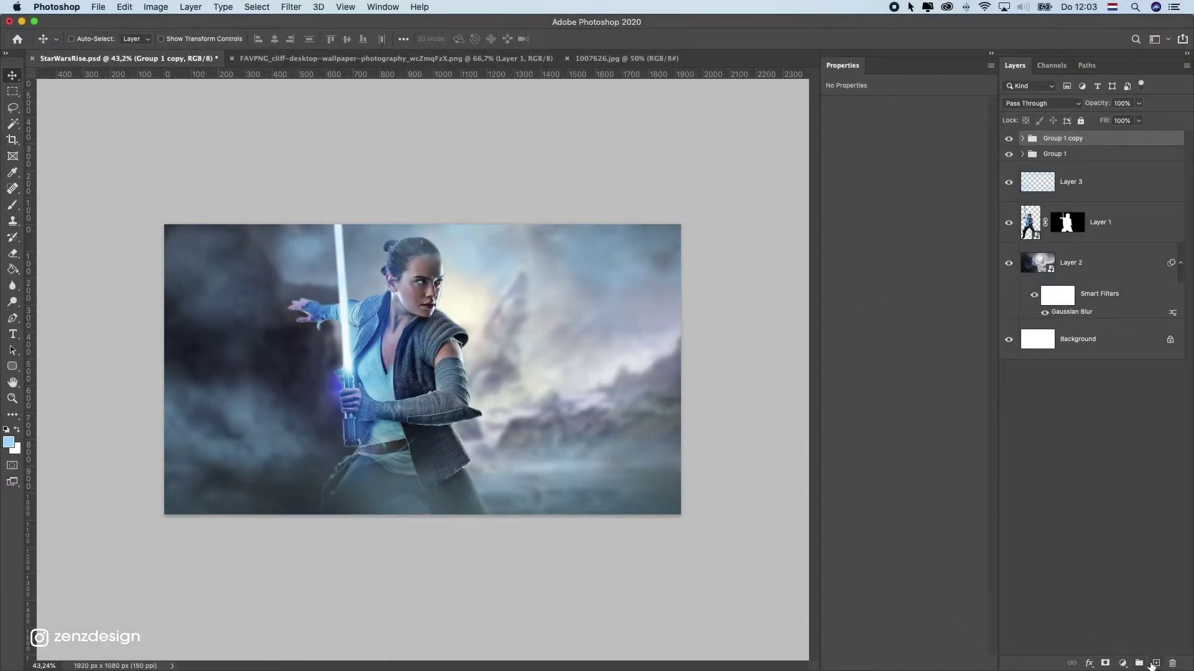
pyautogui.click(1155, 663)
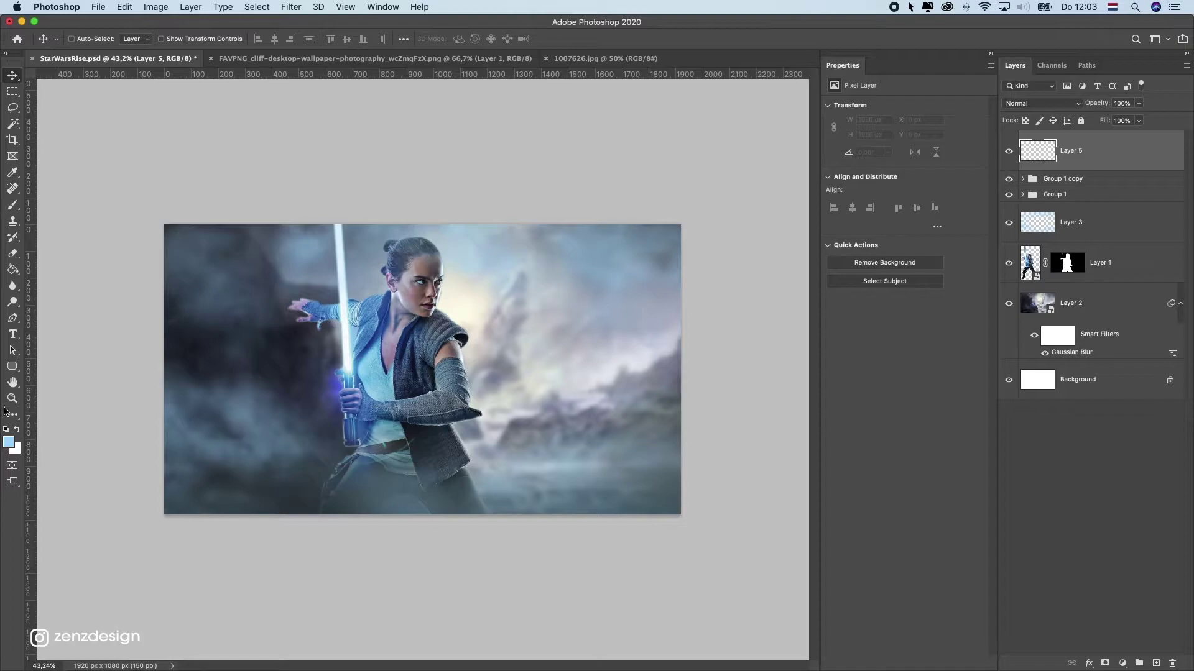
pyautogui.click(11, 444)
pyautogui.moveTo(822, 49)
pyautogui.mouseDown()
pyautogui.moveTo(812, 38)
pyautogui.moveTo(829, 37)
pyautogui.mouseUp()
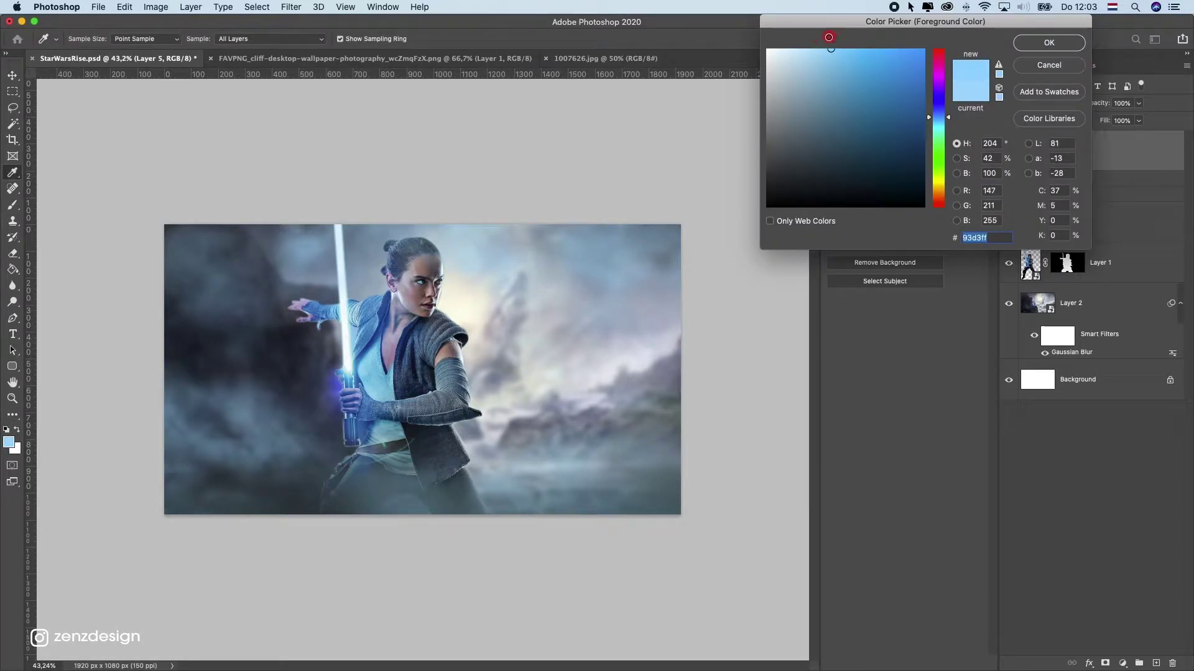
pyautogui.click(1049, 43)
# Ready the Brush tool with the Soft Round preset from General Brushes and reduce its size to 250 px
pyautogui.click(13, 209)
pyautogui.click(91, 41)
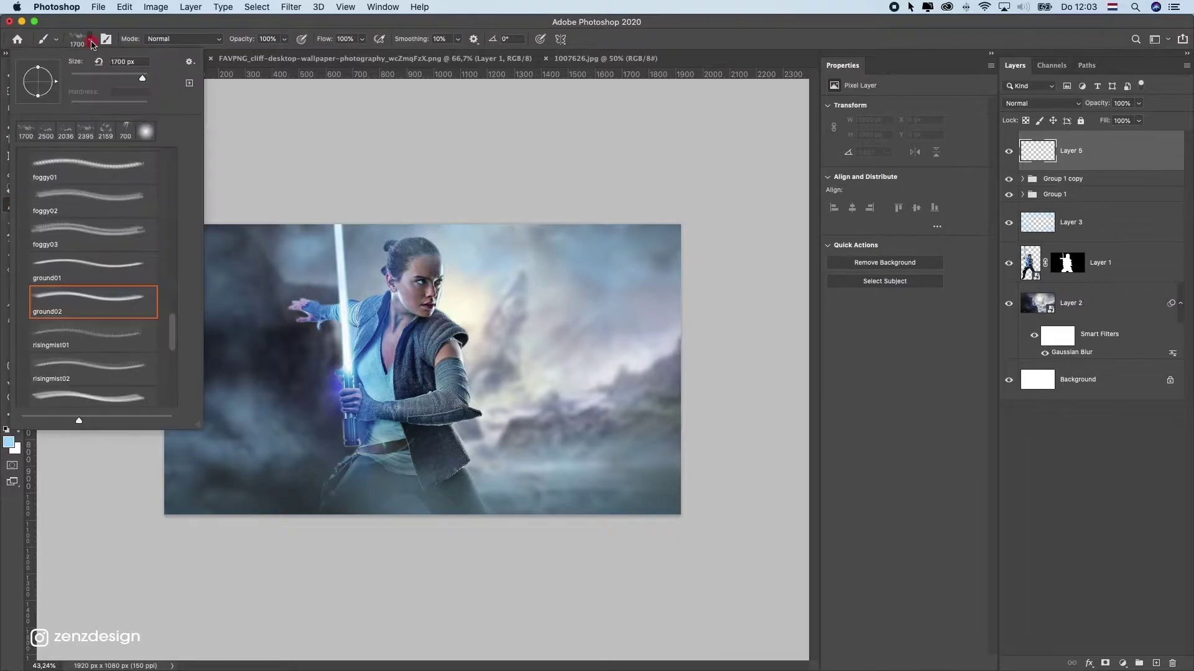
pyautogui.moveTo(174, 345); pyautogui.dragTo(160, 159)
pyautogui.click(70, 178)
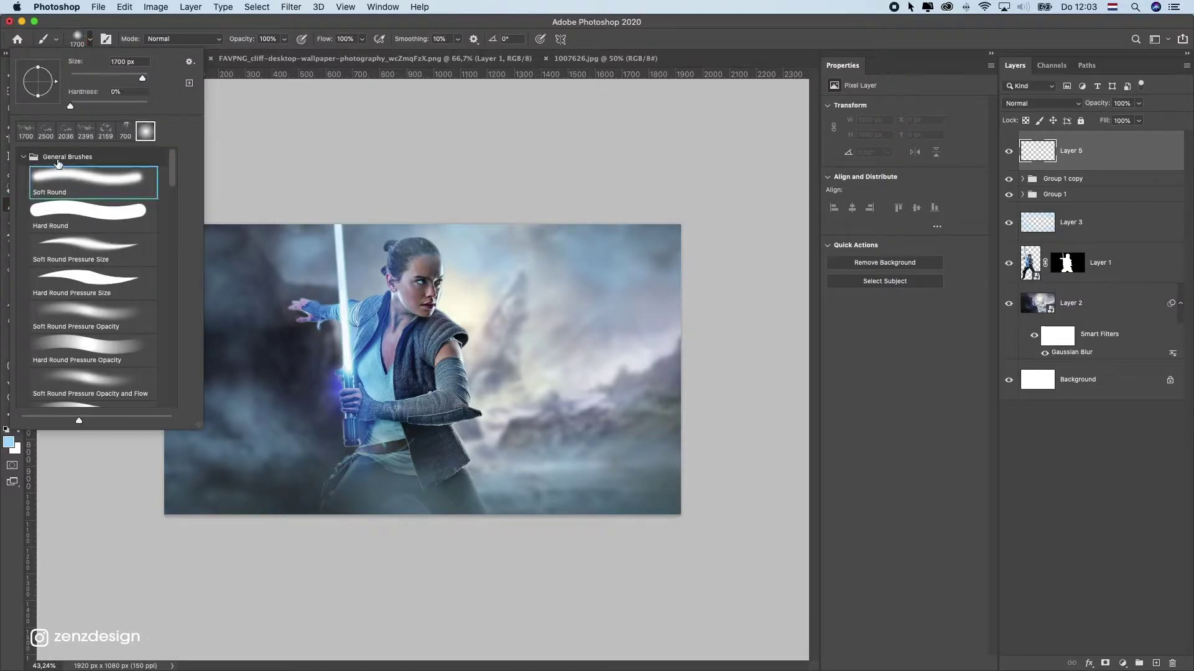
pyautogui.click(346, 21)
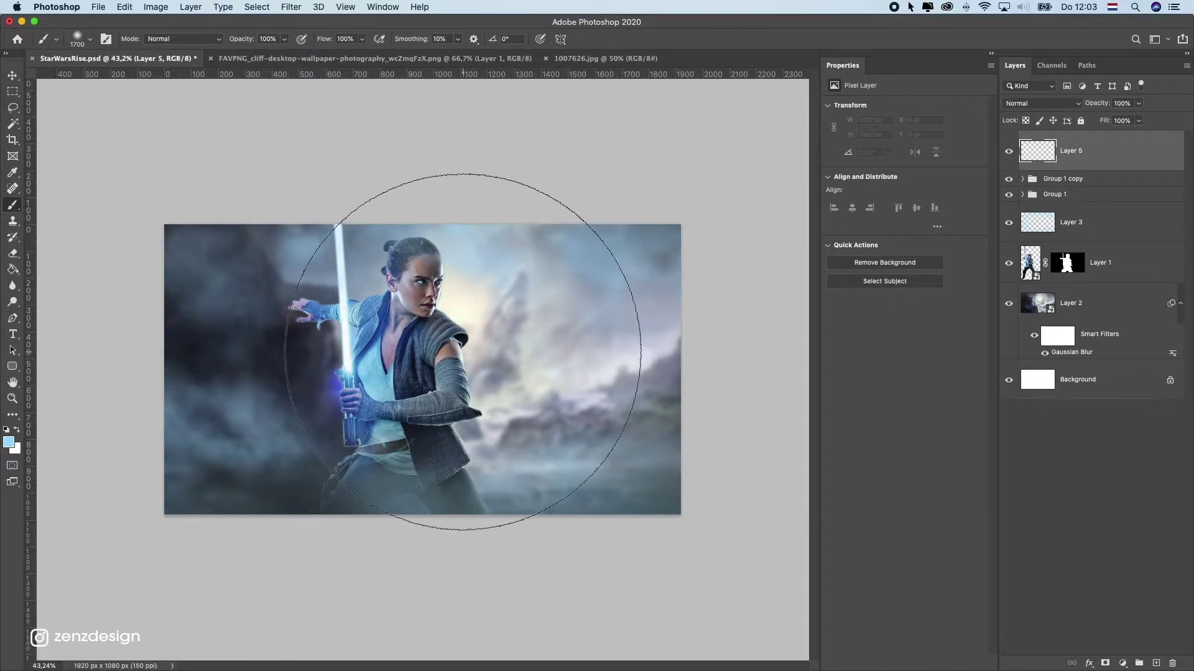
pyautogui.press('[')
pyautogui.press('[')
pyautogui.press('[')
pyautogui.press('[')
pyautogui.press('[')
pyautogui.press('[')
pyautogui.press('[')
pyautogui.press('[')
pyautogui.press('[')
pyautogui.press('[')
pyautogui.press('[')
pyautogui.press('[')
pyautogui.press('[')
pyautogui.press('[')
pyautogui.press('[')
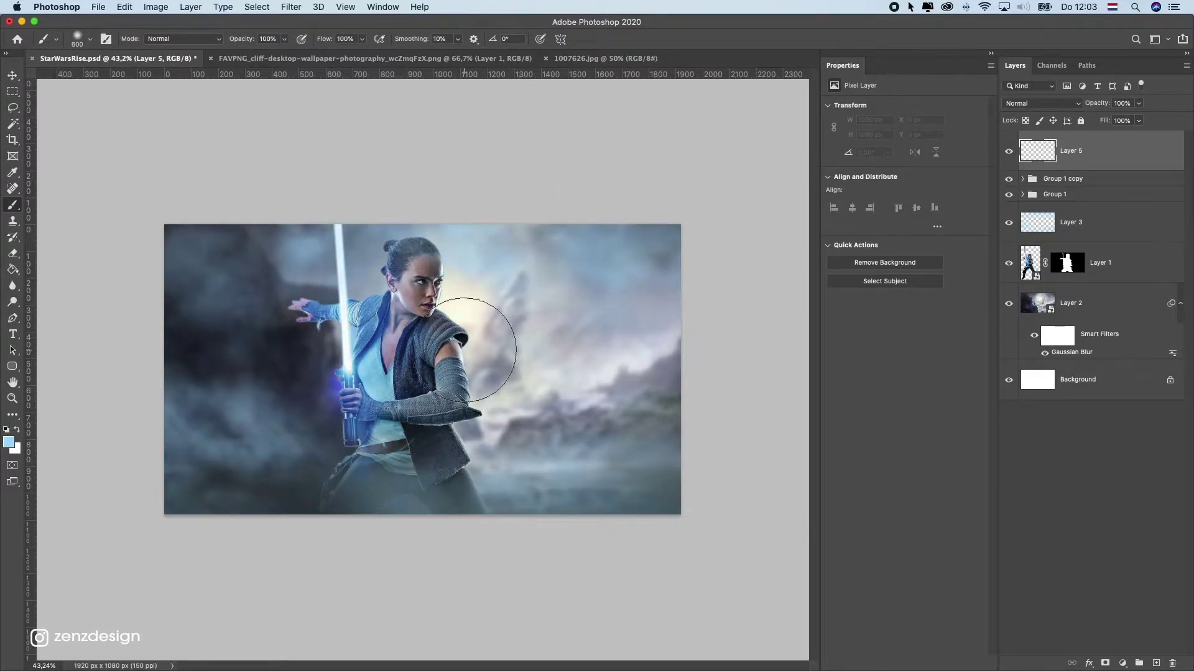
# Paint a soft light-blue glow about 812 px wide over the figure's upper arm on Layer 5, undoing a smaller first dab
pyautogui.moveTo(461, 352); pyautogui.dragTo(487, 381)
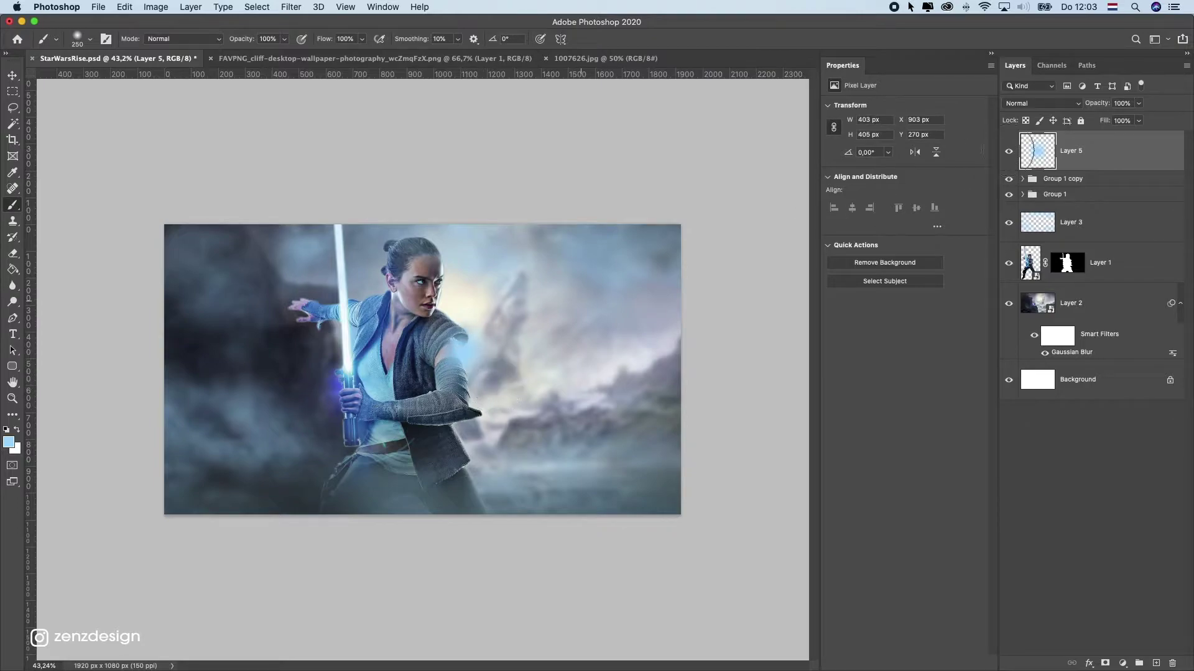
pyautogui.press('super+z')
pyautogui.press(']')
pyautogui.moveTo(461, 350); pyautogui.dragTo(473, 332)
pyautogui.press(']')
pyautogui.press(']')
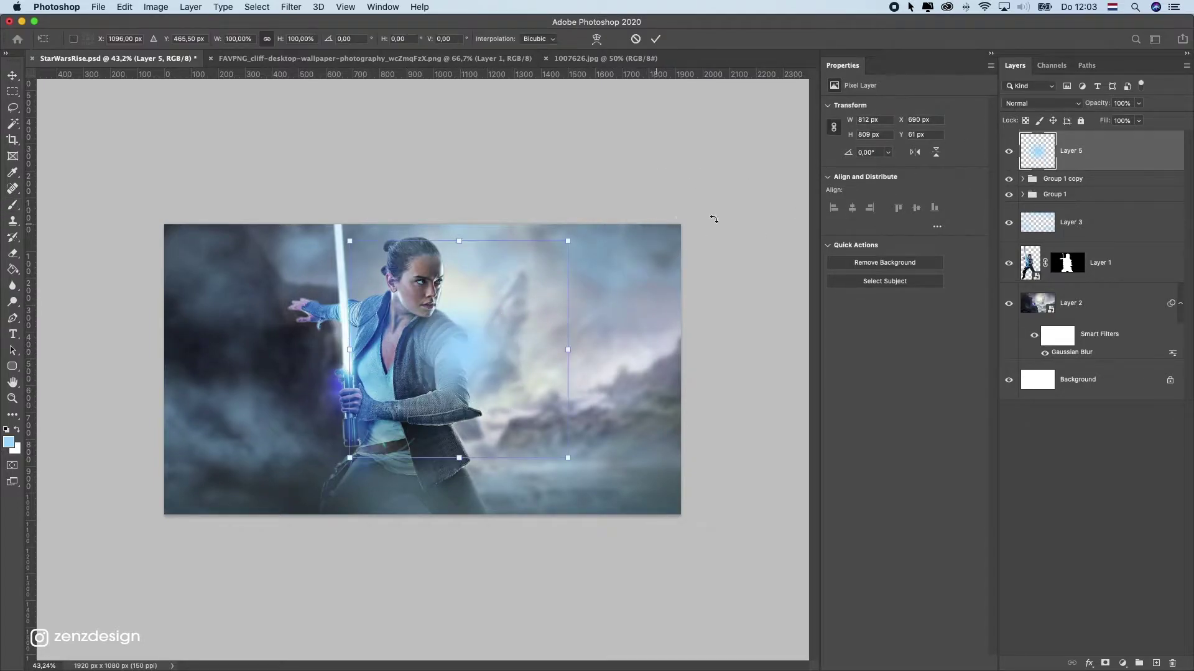
# Set Layer 5's blending mode to Screen and move the glow onto the lower part of the lightsaber blade
pyautogui.click(1038, 102)
pyautogui.click(1026, 194)
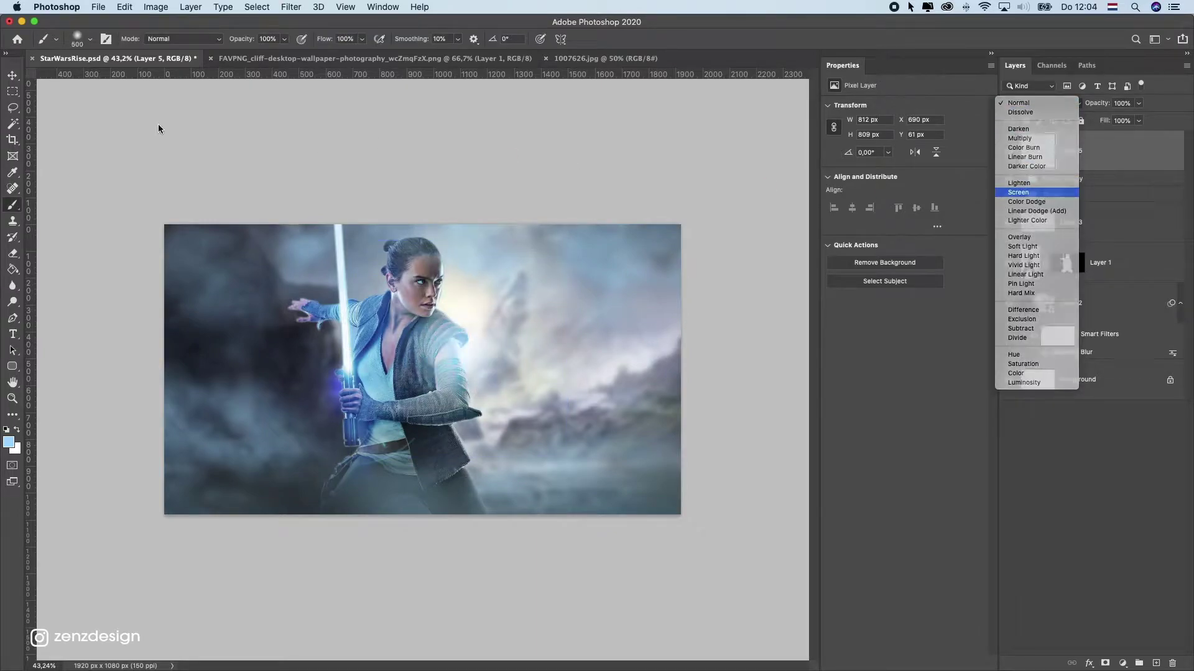
pyautogui.click(20, 75)
pyautogui.moveTo(399, 299); pyautogui.dragTo(298, 292)
# Scale the glow down to about 568 px wide and center it where the lightsaber blade meets the hilt
pyautogui.hotkey('ctrl', 't')
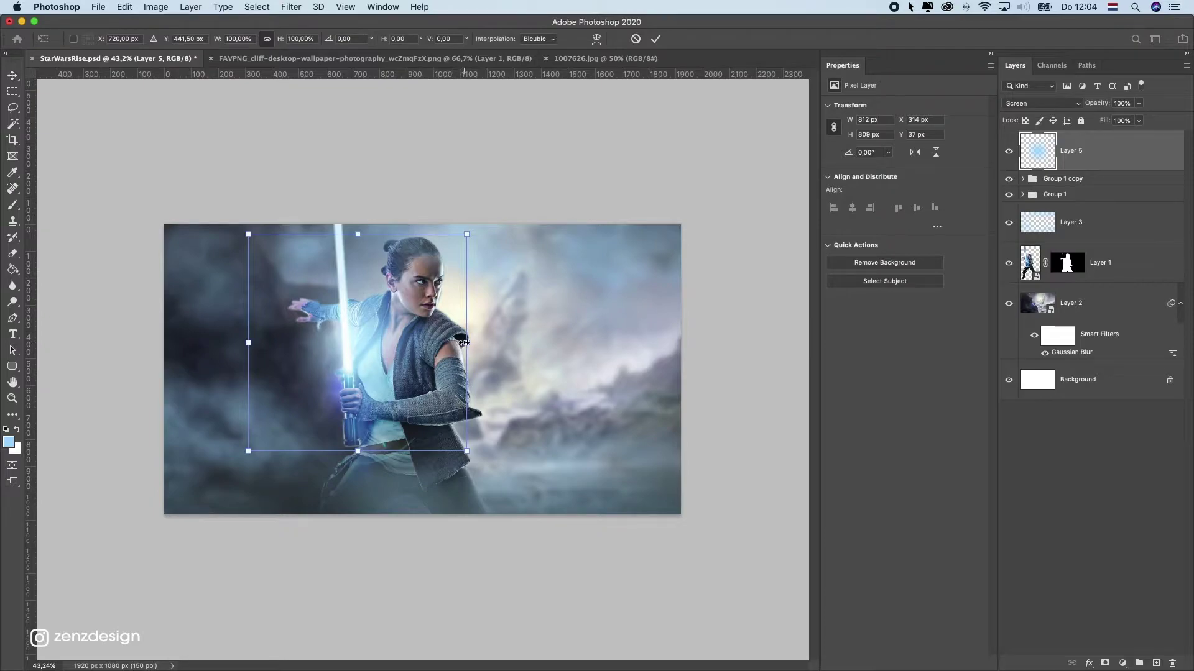
pyautogui.press('Return')
pyautogui.press('super+t')
pyautogui.moveTo(464, 232); pyautogui.dragTo(442, 258)
pyautogui.press('super+z')
pyautogui.moveTo(389, 337); pyautogui.dragTo(383, 341)
pyautogui.moveTo(437, 260); pyautogui.dragTo(429, 271)
pyautogui.press('Return')
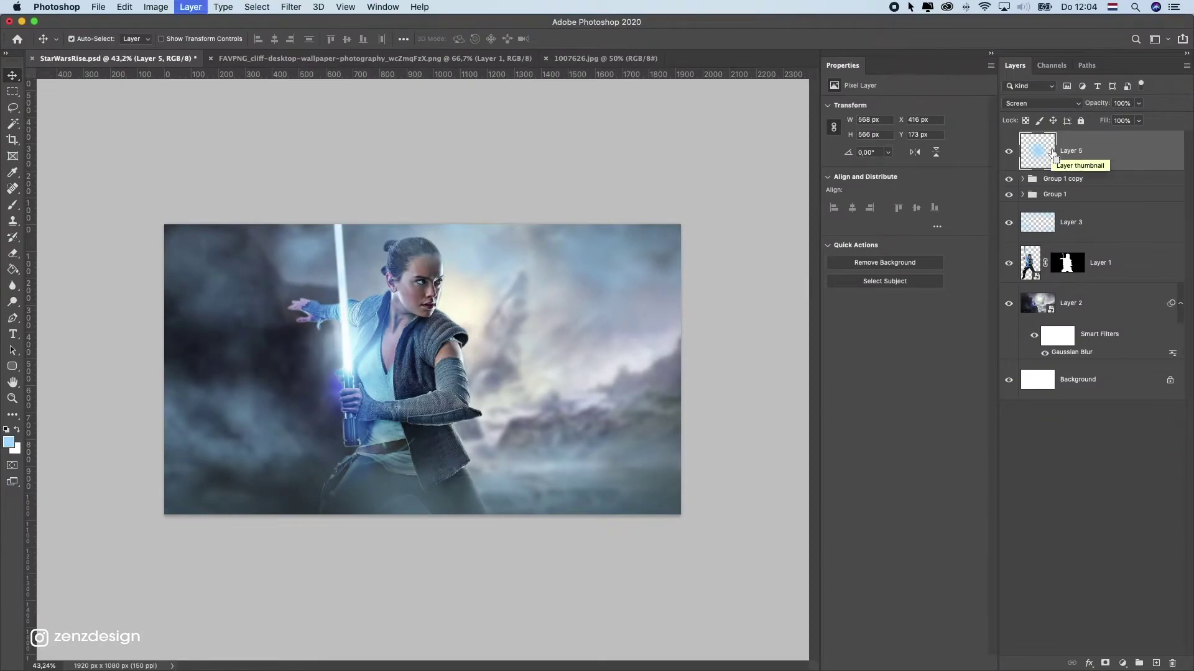
# Duplicate Layer 5 and set the copy's blending mode to Overlay, undoing a trial move of the glow
pyautogui.press('super+j')
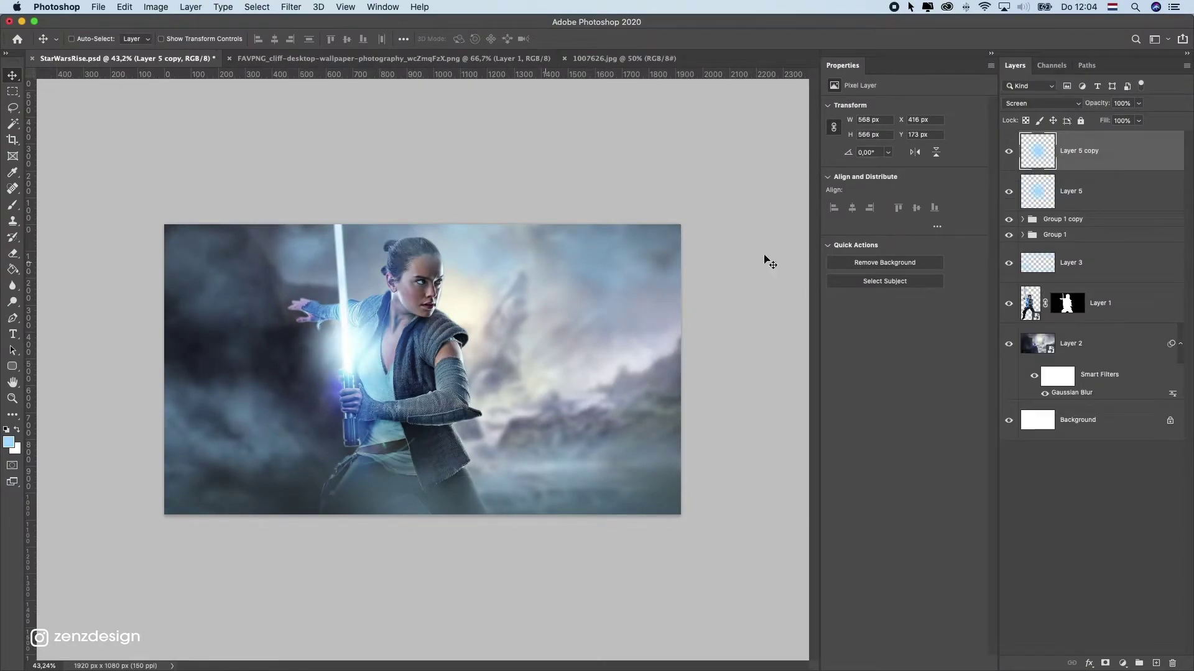
pyautogui.click(1020, 106)
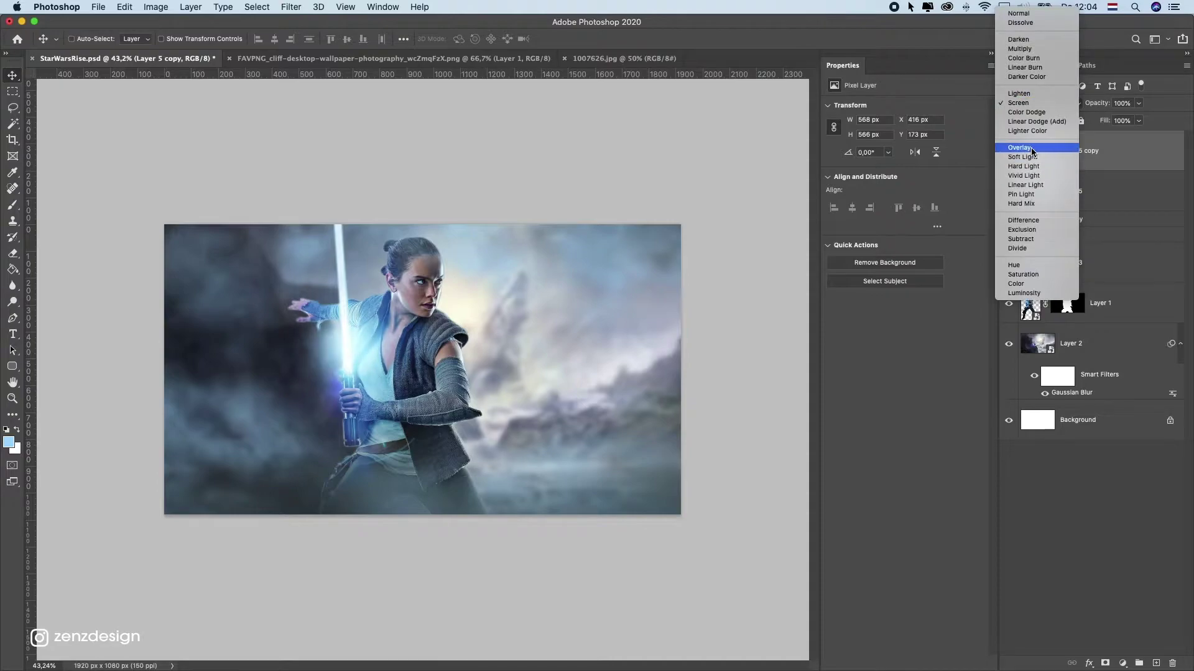
pyautogui.click(1023, 147)
pyautogui.moveTo(398, 280); pyautogui.dragTo(433, 335)
pyautogui.press('super+z')
# Resize the Overlay glow to about 606 × 733 px over the figure's torso and lower its opacity to 55%
pyautogui.press('super+t')
pyautogui.moveTo(373, 271); pyautogui.dragTo(379, 245)
pyautogui.moveTo(398, 316); pyautogui.dragTo(420, 291)
pyautogui.moveTo(491, 294); pyautogui.dragTo(492, 353)
pyautogui.moveTo(416, 310)
pyautogui.mouseDown()
pyautogui.moveTo(407, 299)
pyautogui.moveTo(409, 323)
pyautogui.mouseUp()
pyautogui.press('Return')
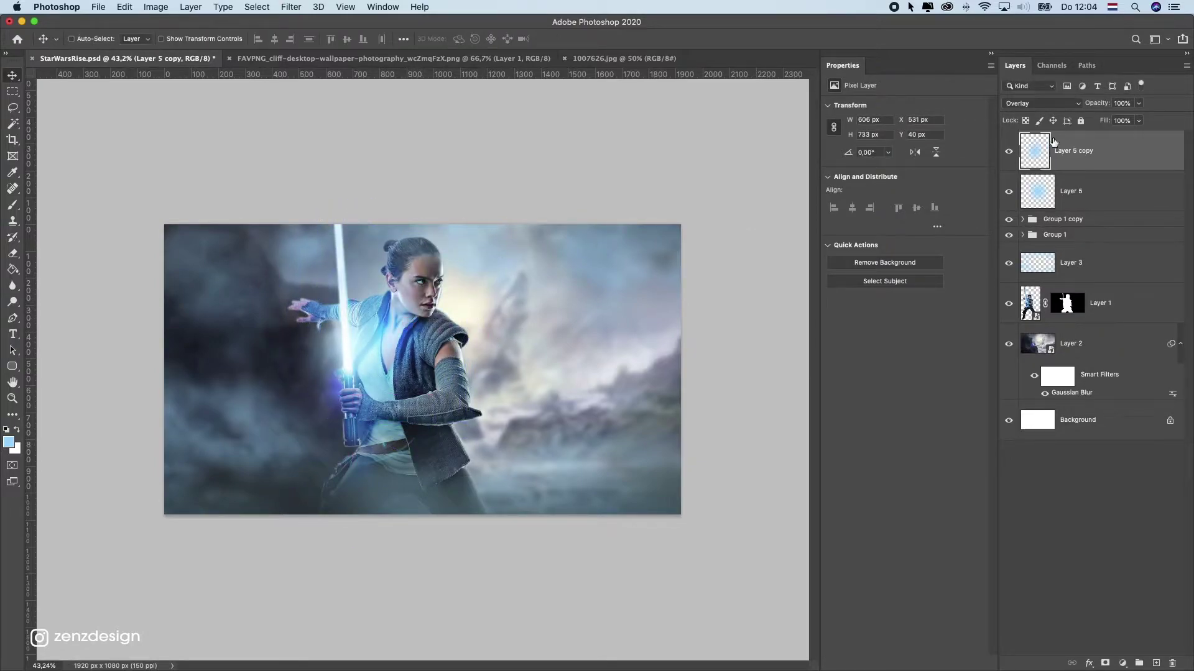
pyautogui.click(1137, 105)
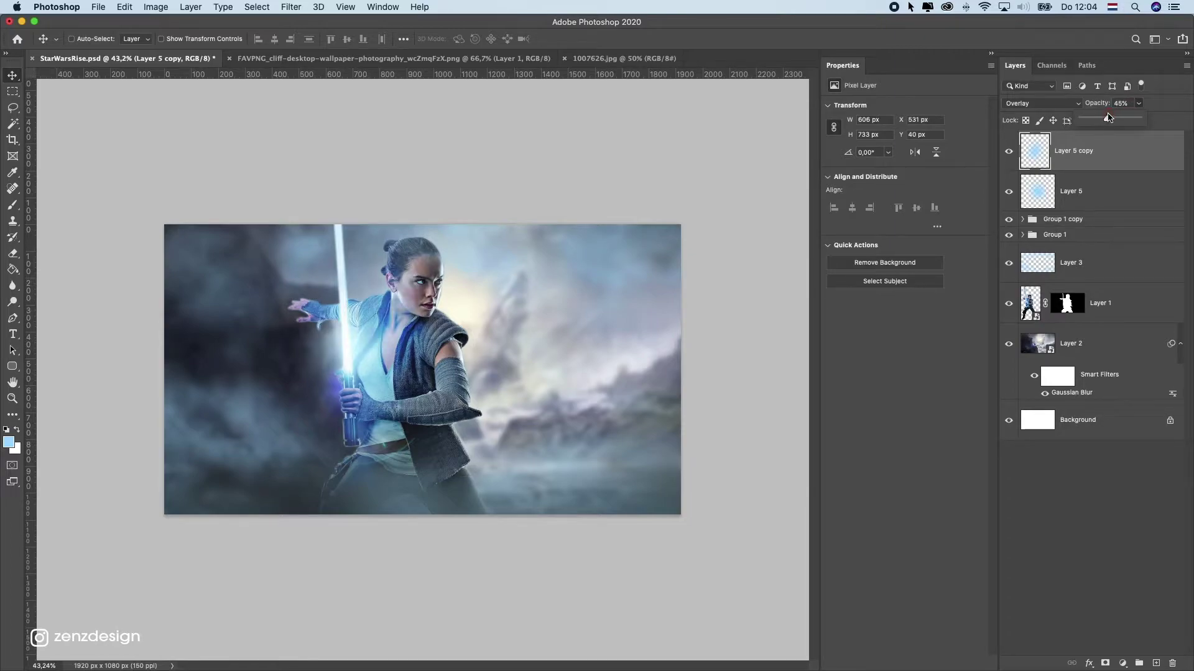
pyautogui.moveTo(1117, 118); pyautogui.dragTo(1108, 117)
# Duplicate Layer 5 again and stretch the copy into a narrow glow about 1413 px tall along the lightsaber blade
pyautogui.click(1101, 195)
pyautogui.moveTo(1098, 192); pyautogui.dragTo(1158, 657)
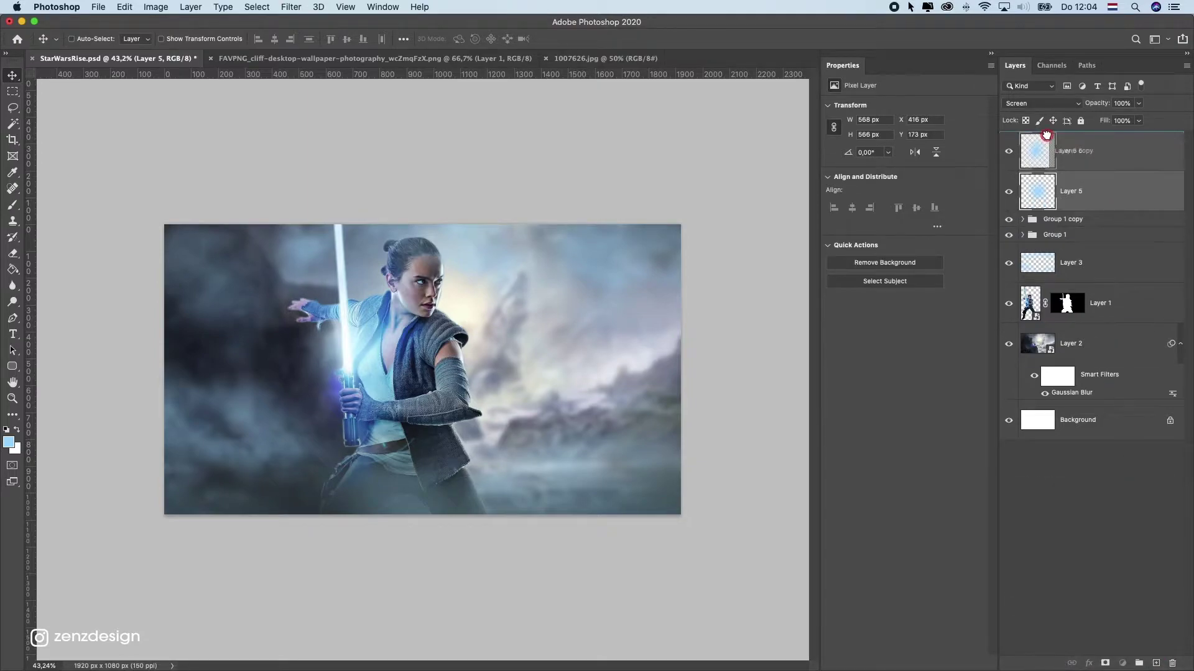
pyautogui.moveTo(1107, 193); pyautogui.dragTo(1155, 663)
pyautogui.press('super+t')
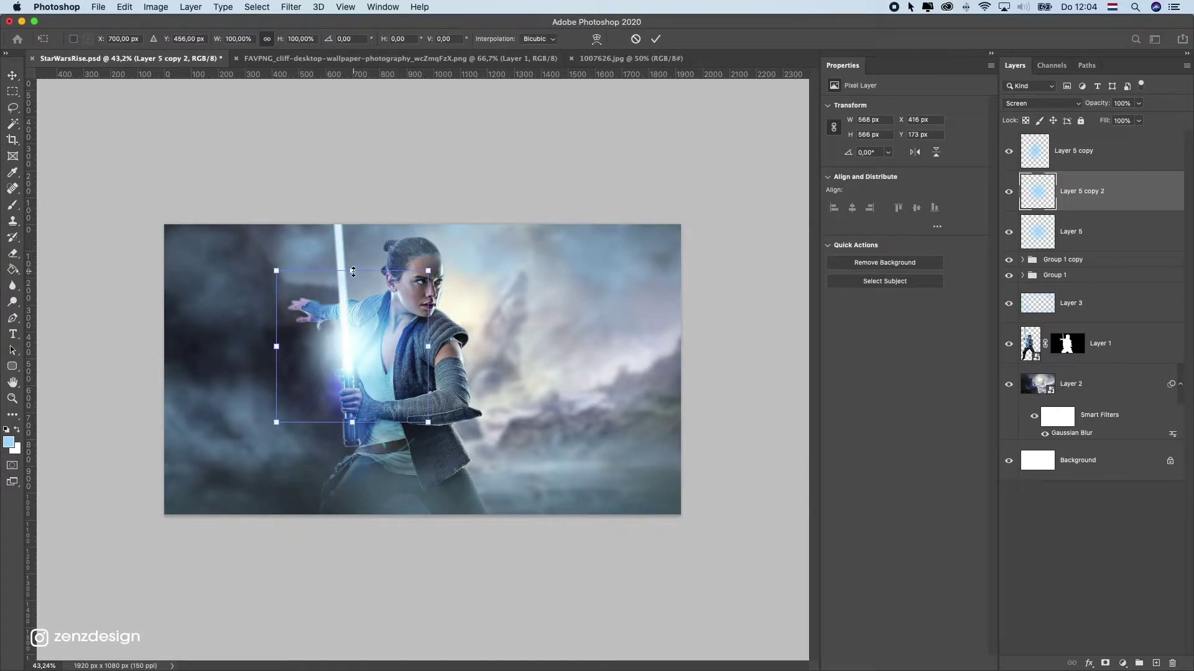
pyautogui.moveTo(353, 272); pyautogui.dragTo(348, 53)
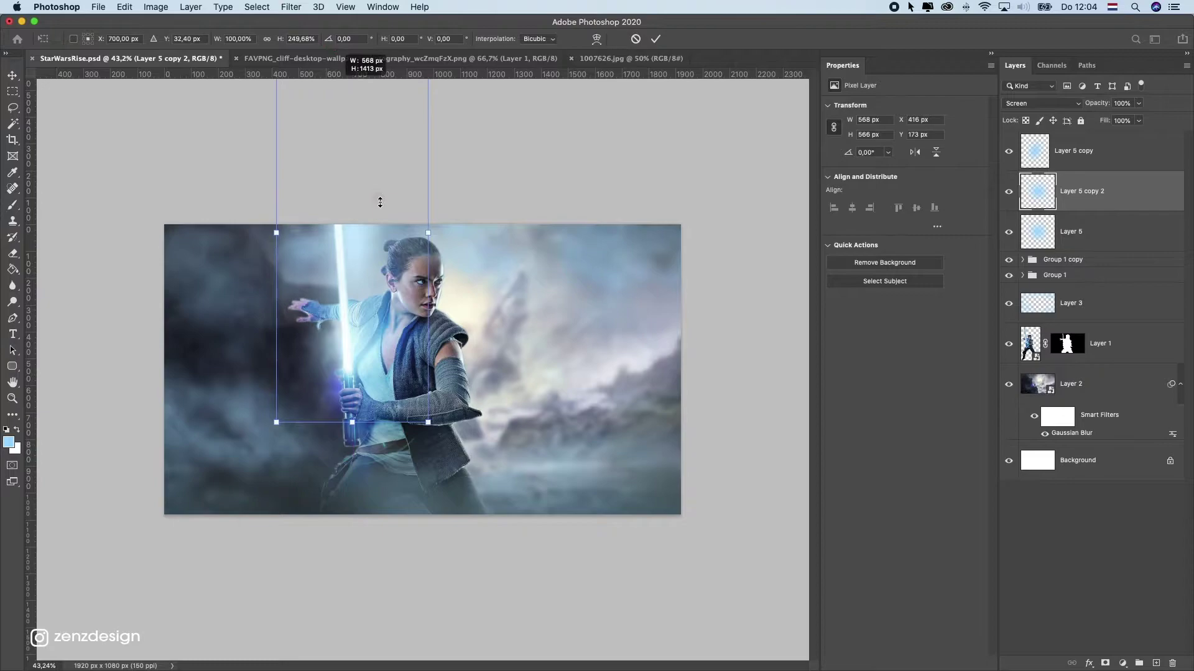
pyautogui.moveTo(370, 267); pyautogui.dragTo(348, 224)
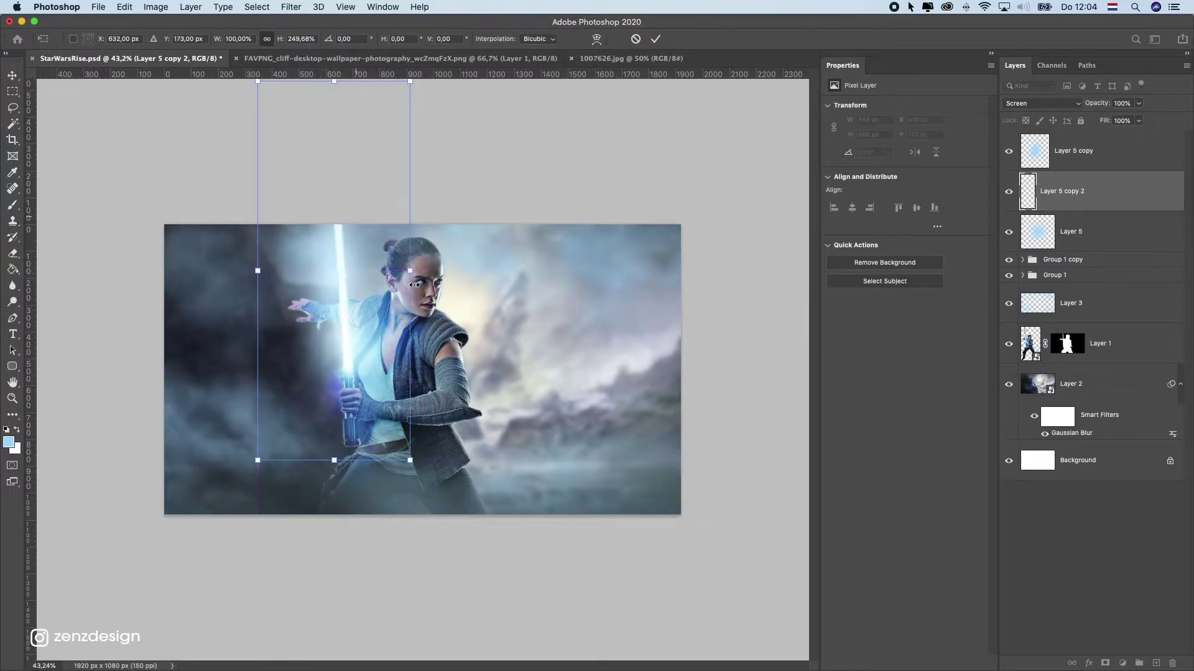
pyautogui.moveTo(410, 267)
pyautogui.mouseDown()
pyautogui.moveTo(381, 267)
pyautogui.moveTo(369, 283)
pyautogui.moveTo(433, 265)
pyautogui.mouseUp()
pyautogui.moveTo(344, 285)
pyautogui.mouseDown()
pyautogui.moveTo(394, 268)
pyautogui.moveTo(337, 281)
pyautogui.mouseUp()
pyautogui.press('Return')
pyautogui.click(1007, 186)
pyautogui.click(1007, 185)
# Add a new layer above Layer 5 copy and ready the Brush tool with the dense05 preset reduced to 1800 px
pyautogui.click(1114, 151)
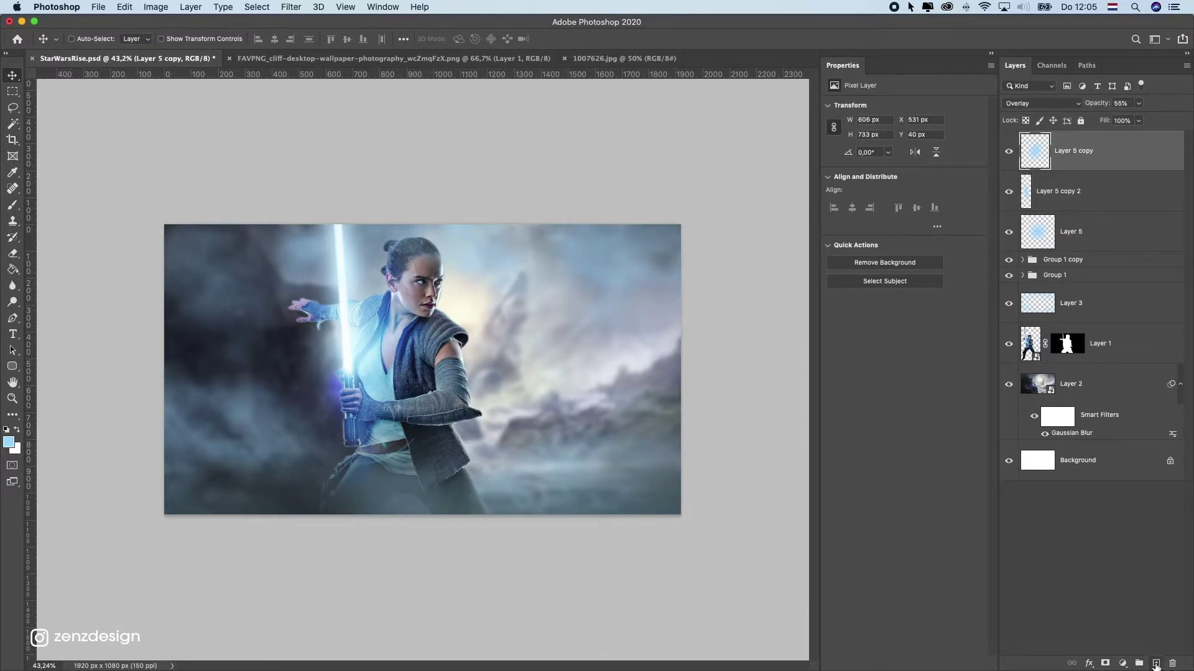
pyautogui.click(1156, 664)
pyautogui.click(13, 205)
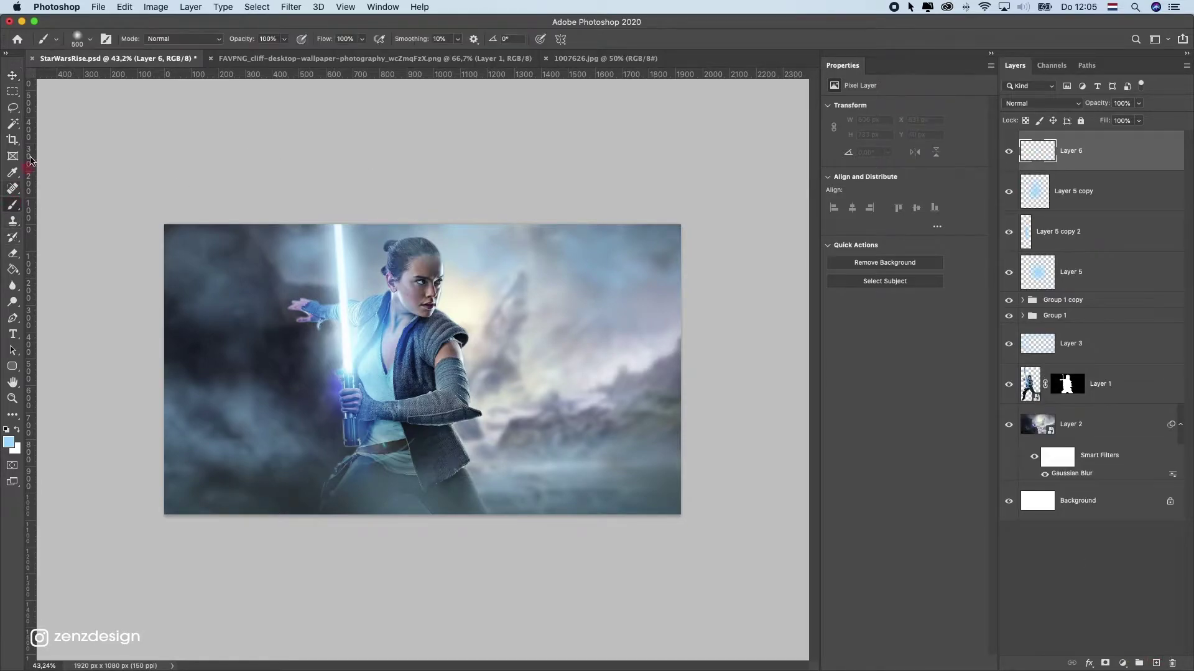
pyautogui.click(78, 39)
pyautogui.moveTo(172, 172); pyautogui.dragTo(186, 308)
pyautogui.click(92, 284)
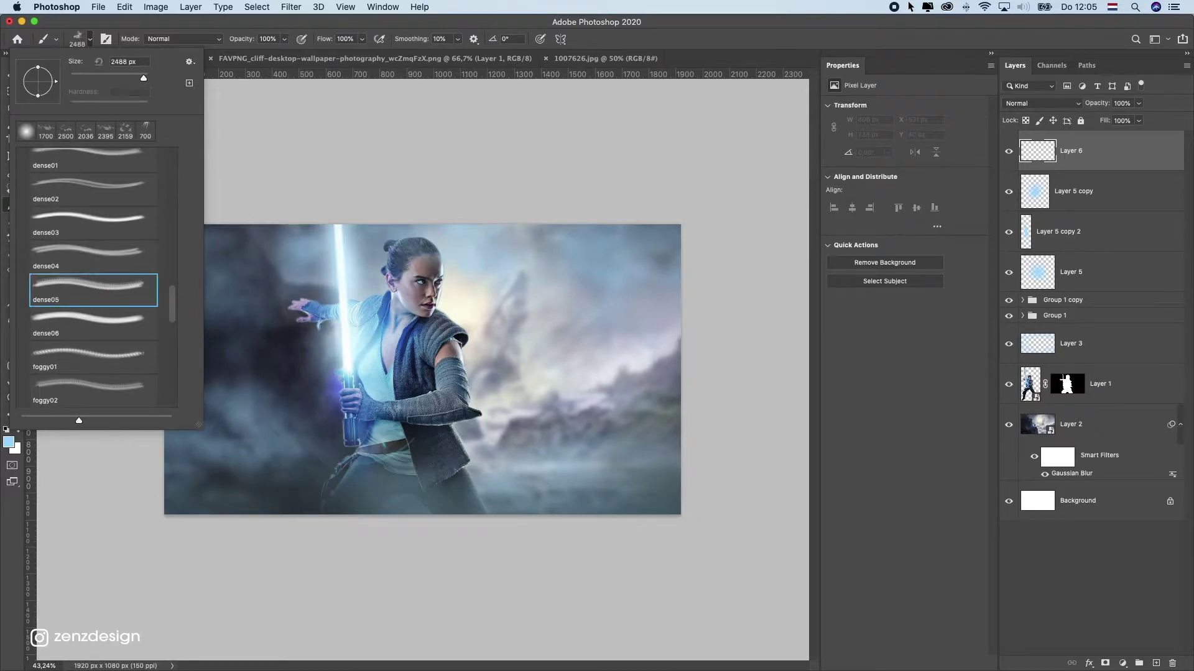
pyautogui.click(349, 18)
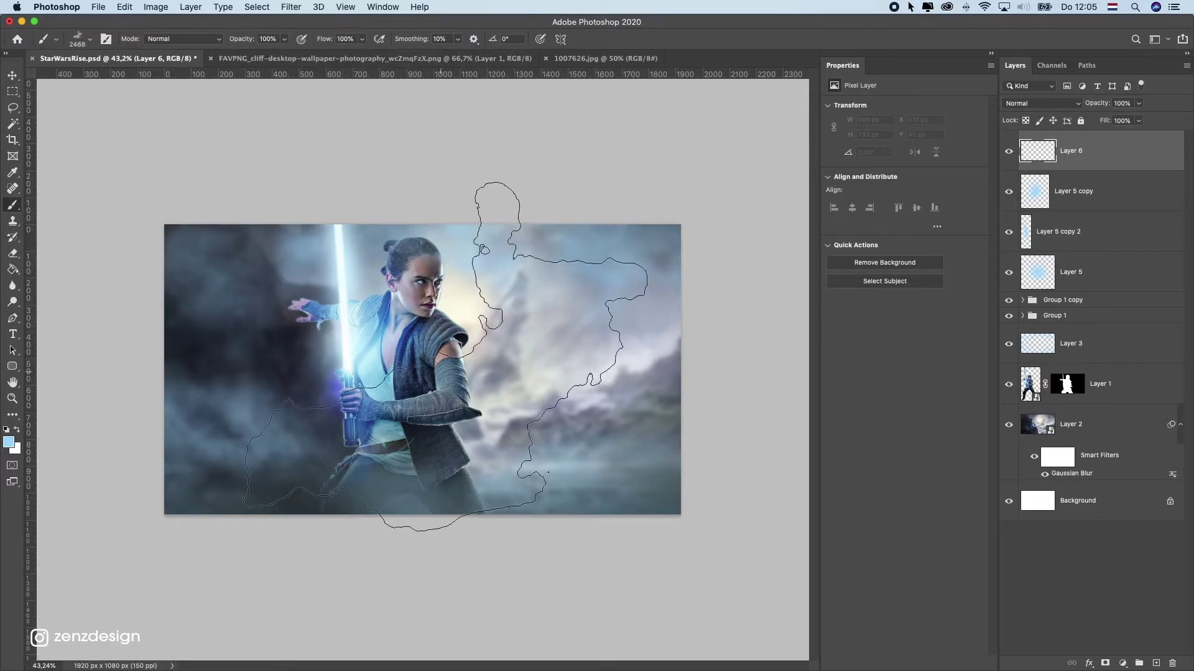
pyautogui.press('[')
pyautogui.press('[')
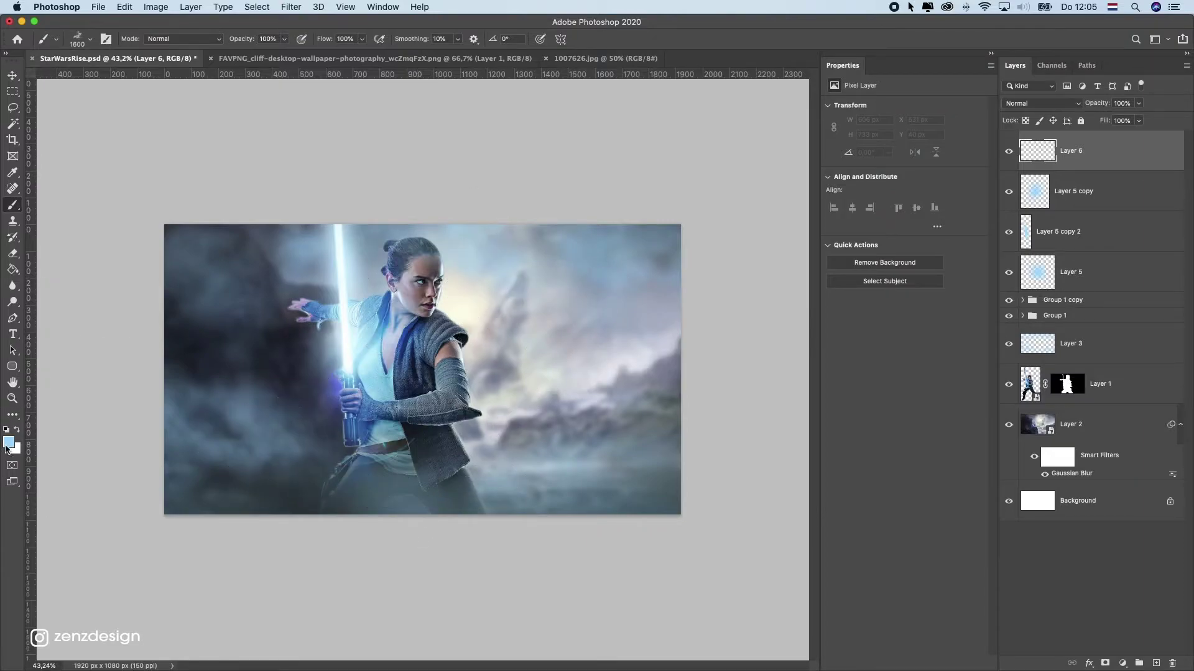
# Set the foreground color to the muted blue #4e7fa1
pyautogui.click(8, 442)
pyautogui.moveTo(843, 68); pyautogui.dragTo(848, 108)
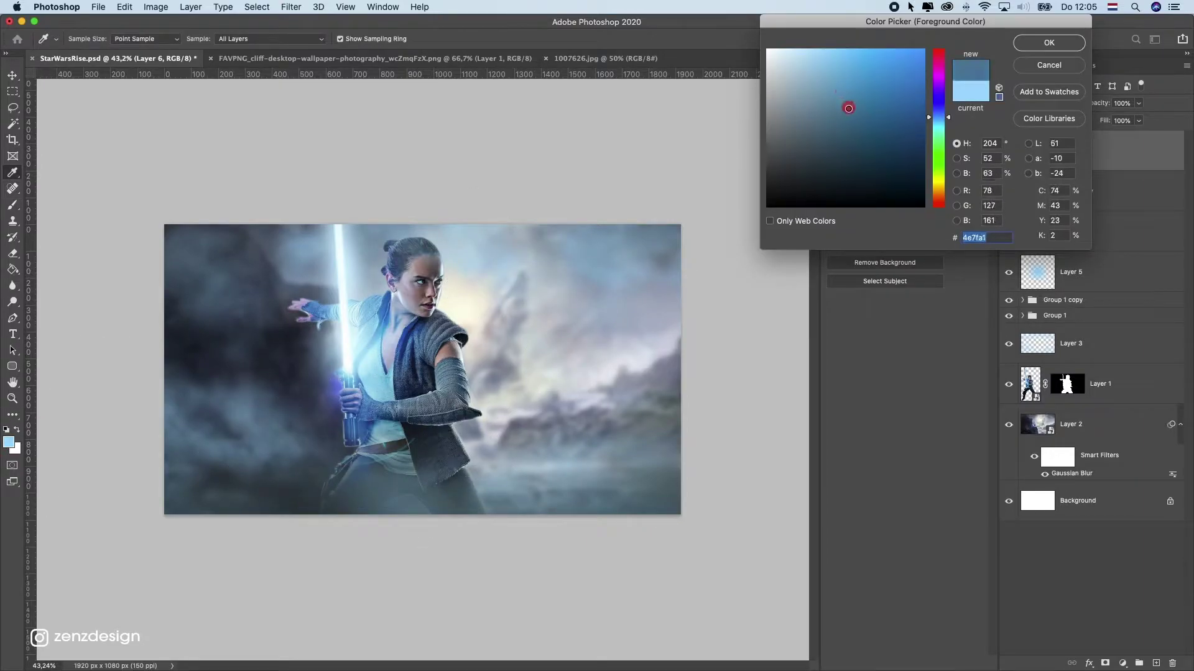
pyautogui.click(1048, 43)
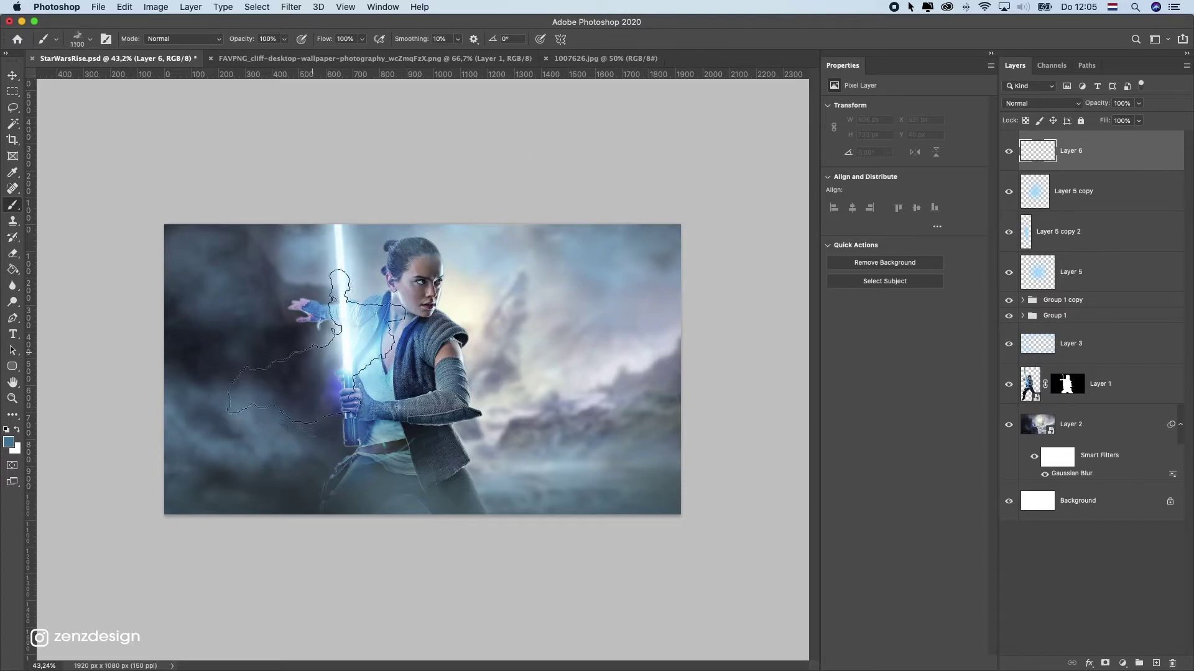
pyautogui.click(328, 373)
pyautogui.press('super+z')
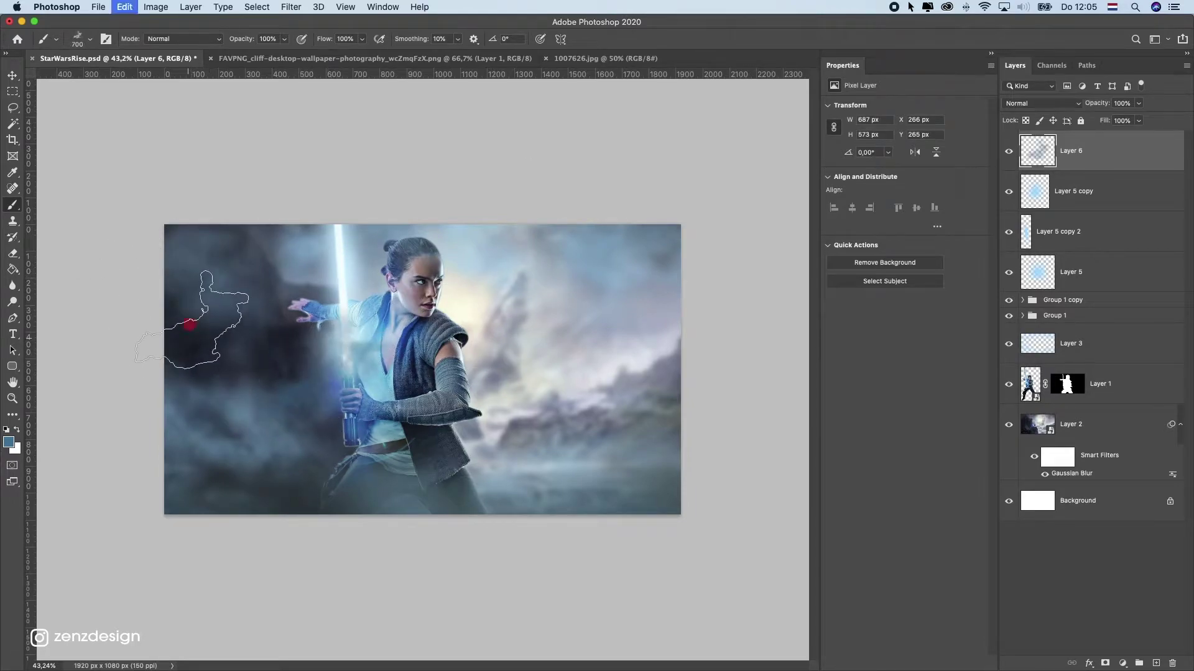
pyautogui.click(192, 324)
pyautogui.press('super+z')
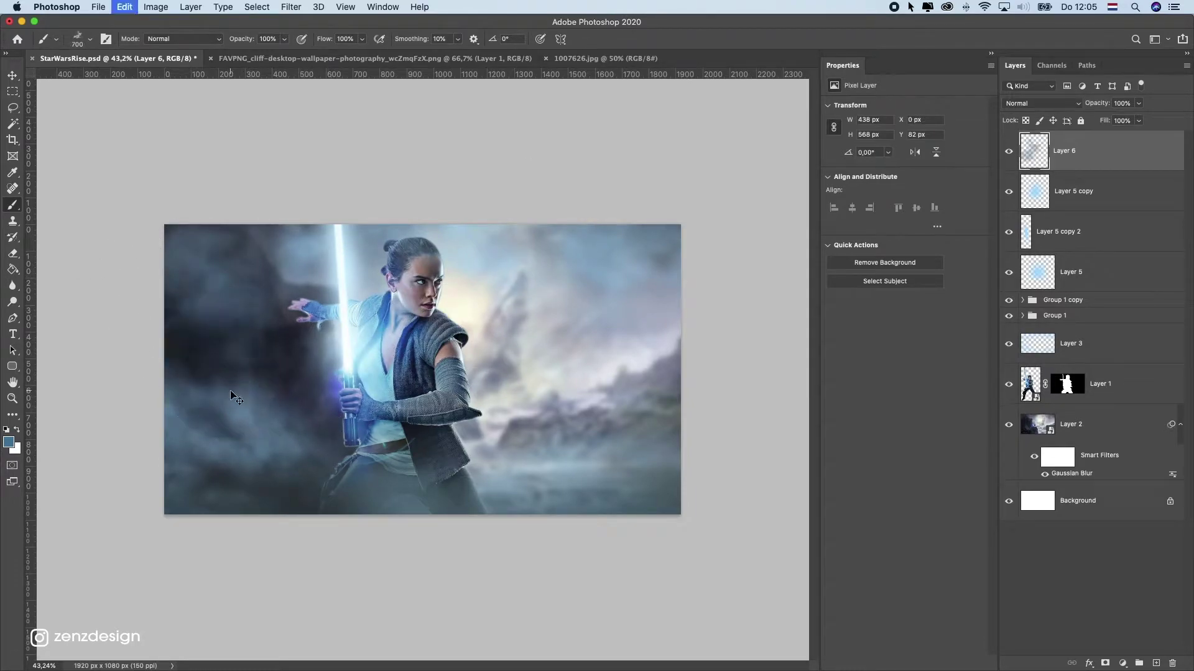
# Enlarge the brush to 1100 px and dab blue mist over the dark clouds behind the figure, undoing a dab over the opposite sky
pyautogui.press(']')
pyautogui.press(']')
pyautogui.press(']')
pyautogui.press(']')
pyautogui.click(179, 314)
pyautogui.click(178, 314)
pyautogui.click(622, 351)
pyautogui.press('super+z')
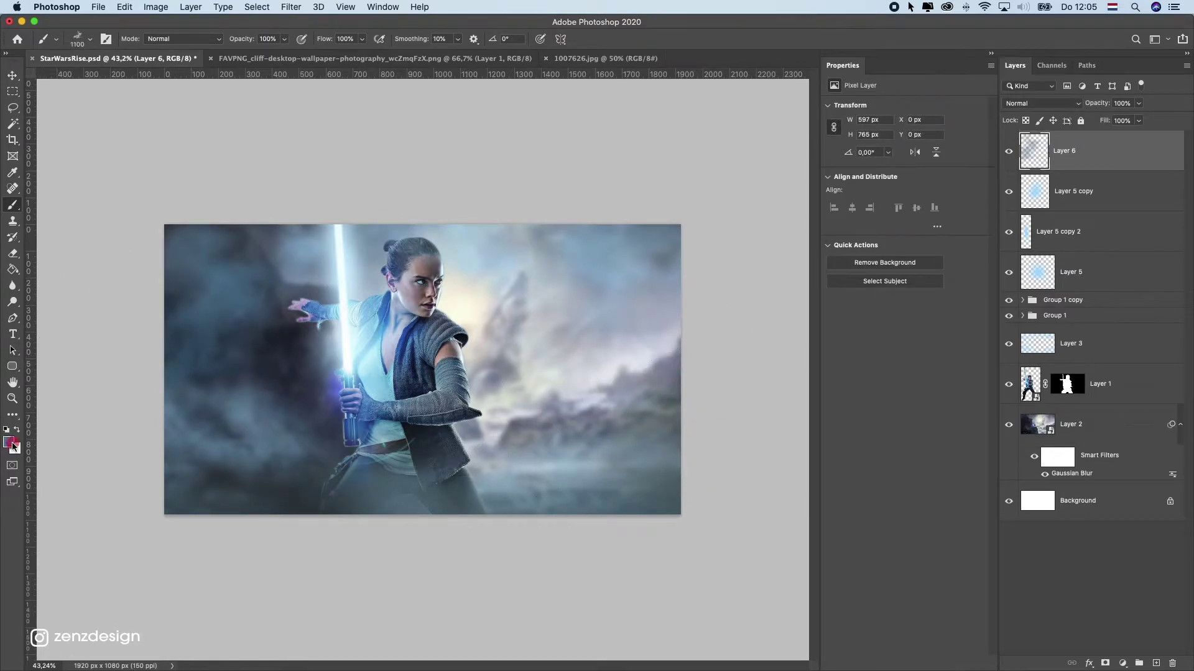
pyautogui.click(10, 443)
pyautogui.moveTo(649, 370)
pyautogui.mouseDown()
pyautogui.moveTo(530, 376)
pyautogui.moveTo(586, 341)
pyautogui.moveTo(647, 349)
pyautogui.mouseUp()
pyautogui.moveTo(826, 80)
pyautogui.mouseDown()
pyautogui.moveTo(794, 48)
pyautogui.moveTo(809, 53)
pyautogui.moveTo(802, 14)
pyautogui.mouseUp()
pyautogui.press('Return')
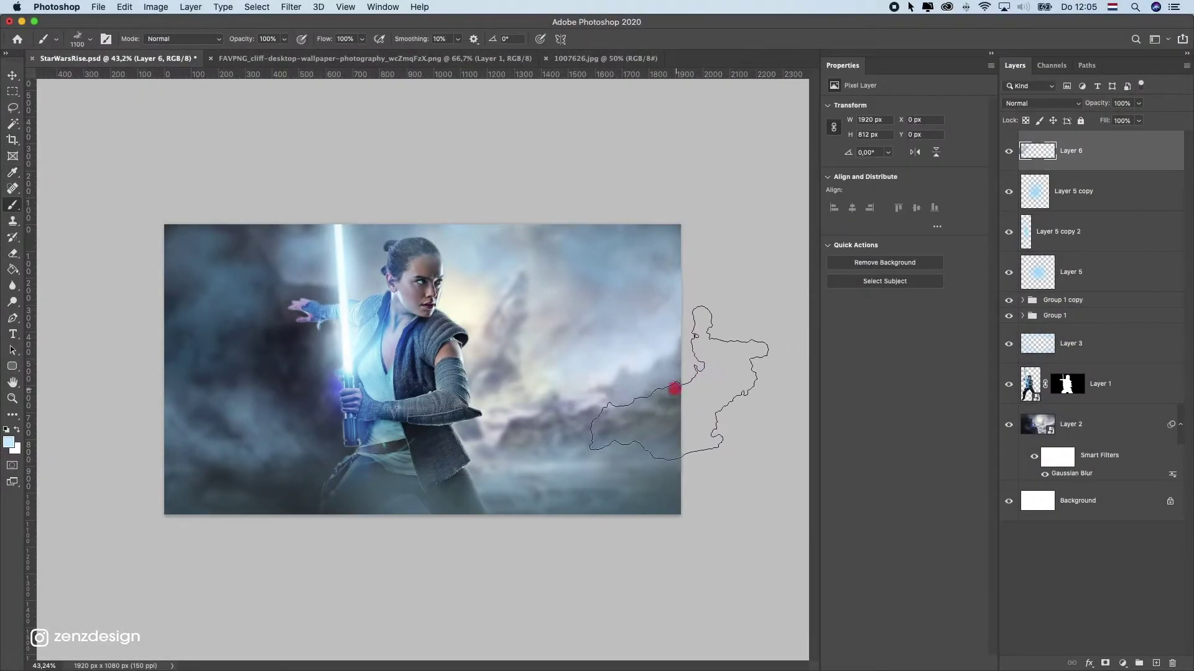
pyautogui.press('super+z')
pyautogui.click(636, 286)
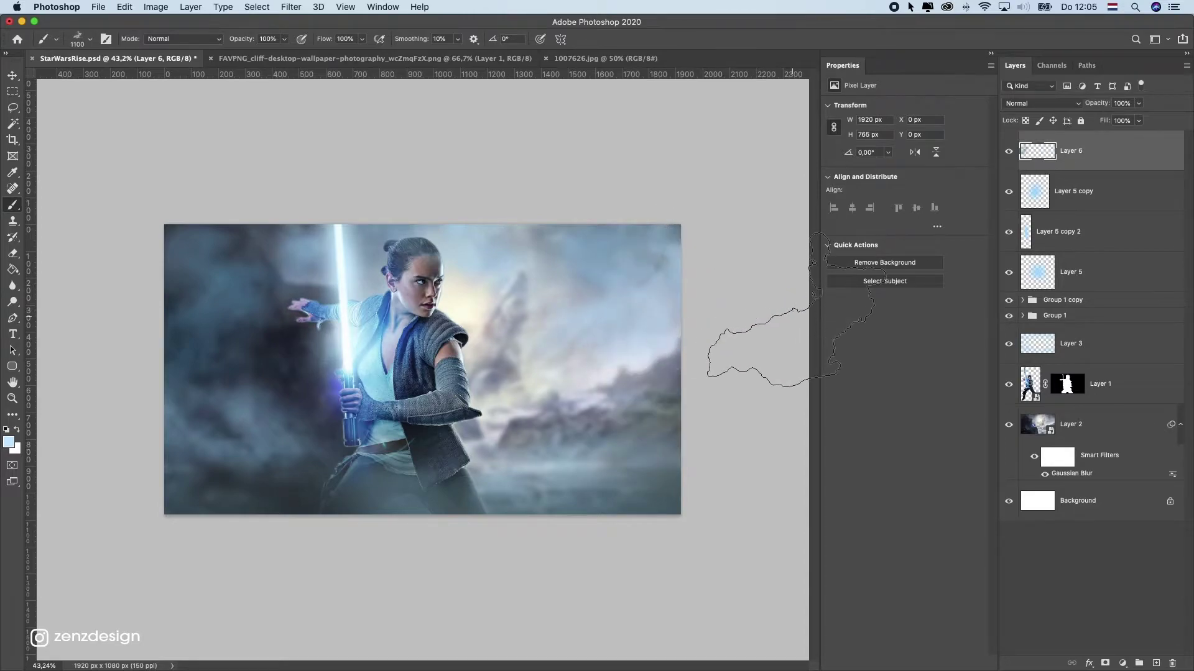
pyautogui.press('super+z')
# Lighten the foreground color to a paler blue and dab mist over the bright sky the figure is facing
pyautogui.click(9, 442)
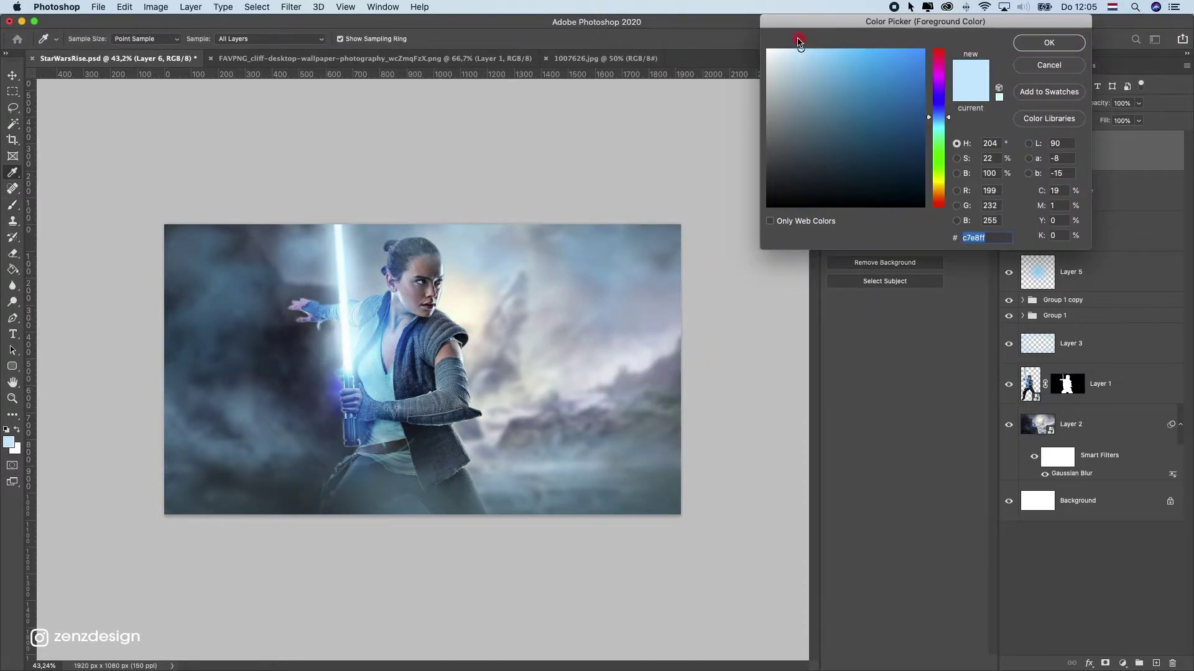
pyautogui.click(661, 272)
pyautogui.press('Return')
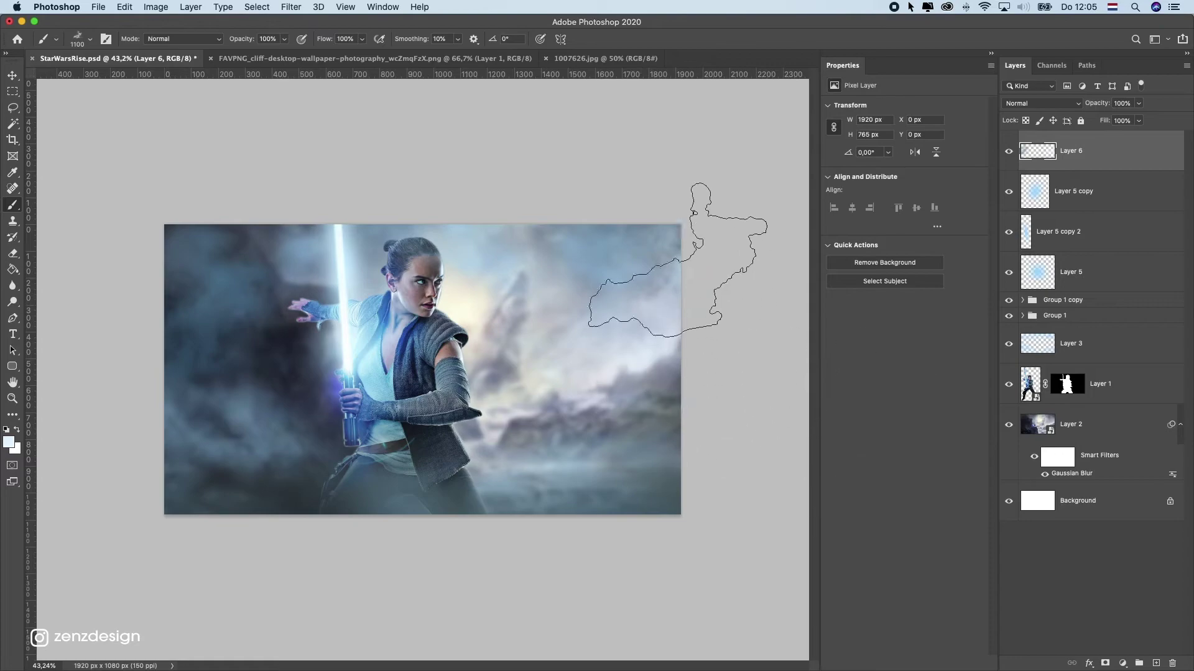
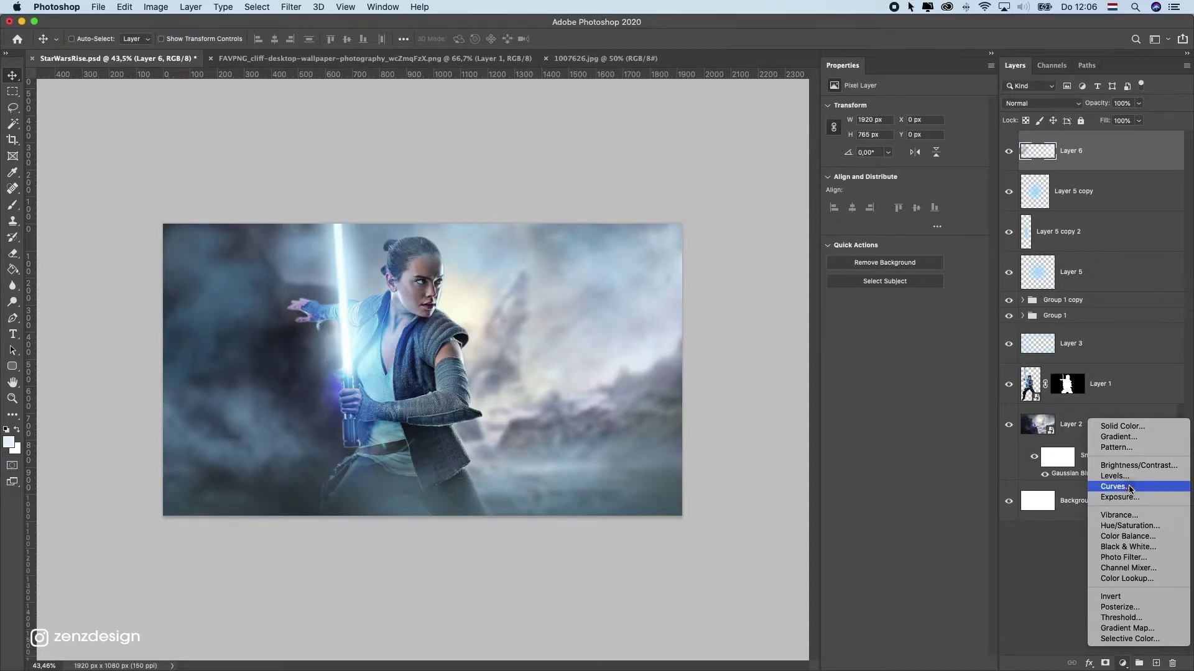
# Add a Curves adjustment that darkens the image, lowering the white point's output to 190 and mapping input 140 to output 77
pyautogui.click(1128, 487)
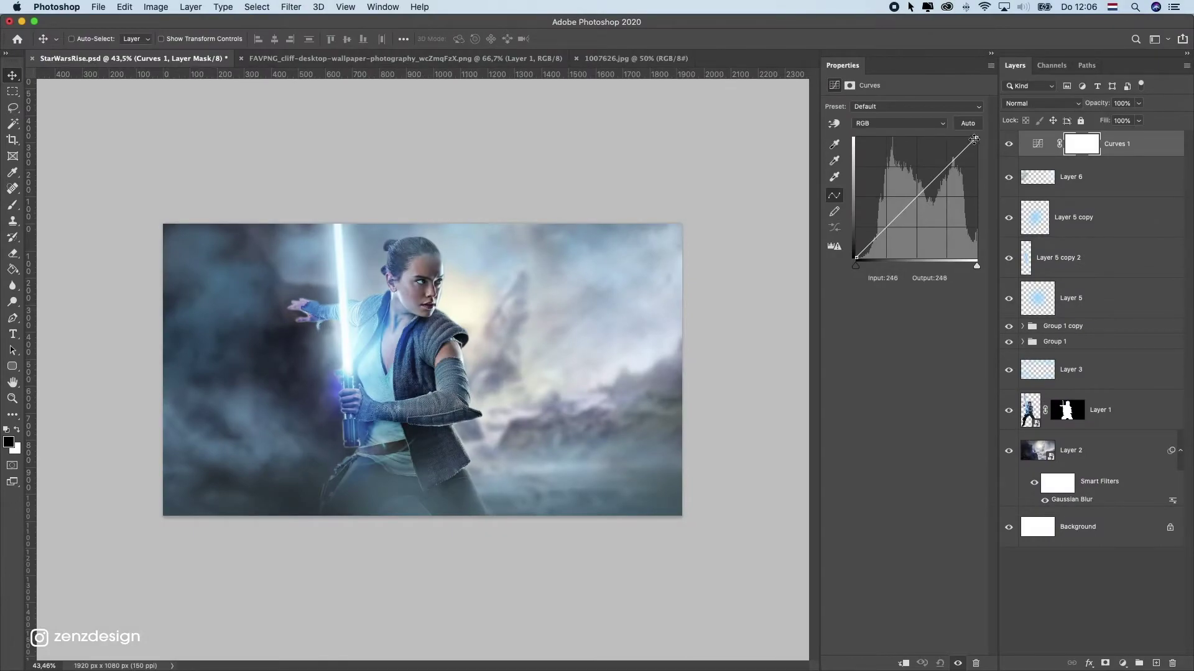
pyautogui.moveTo(973, 138); pyautogui.dragTo(991, 171)
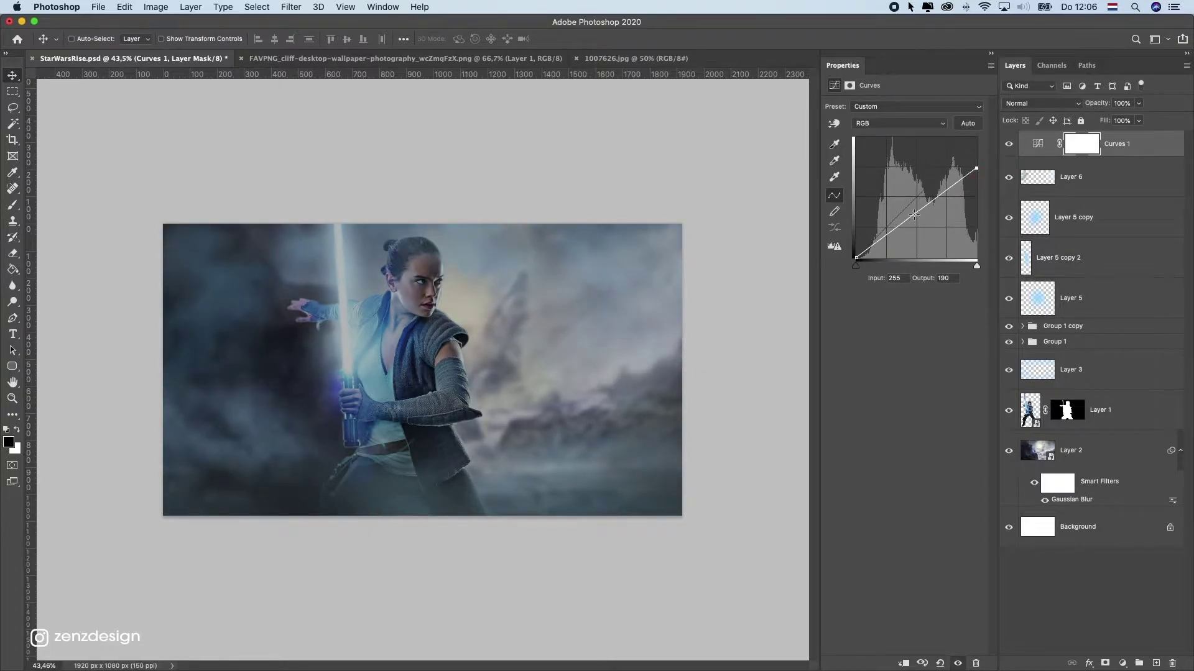
pyautogui.moveTo(913, 215); pyautogui.dragTo(924, 223)
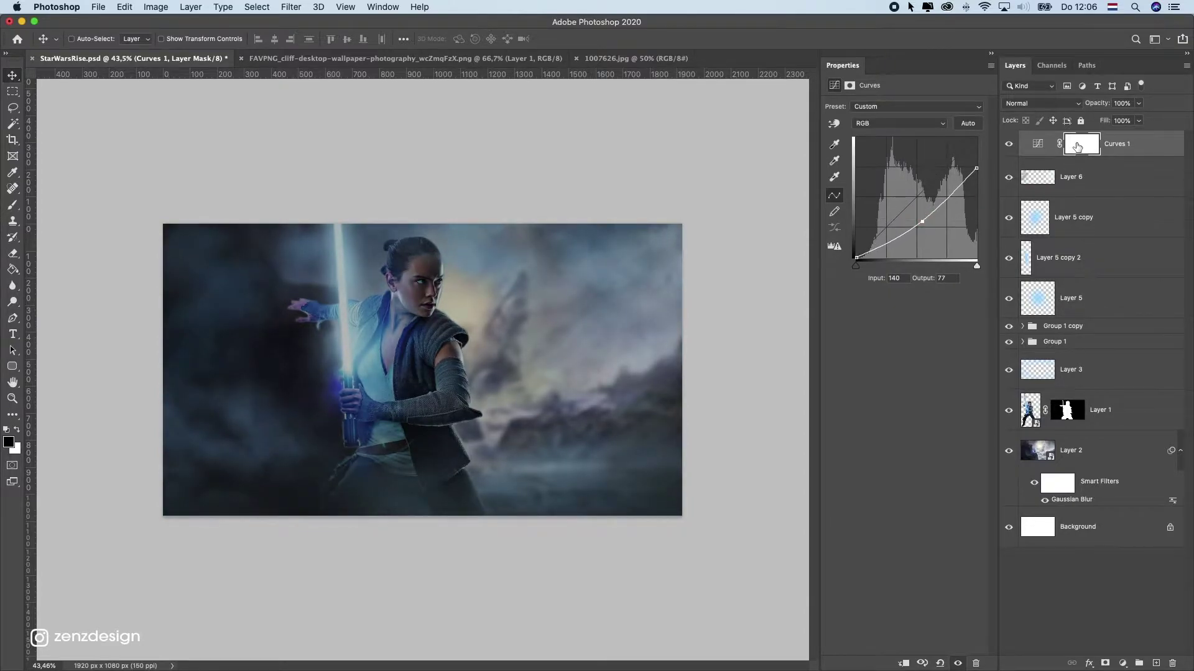
# Ready the Brush tool with the Soft Round preset from General Brushes and reduce its size to 400 px
pyautogui.click(11, 205)
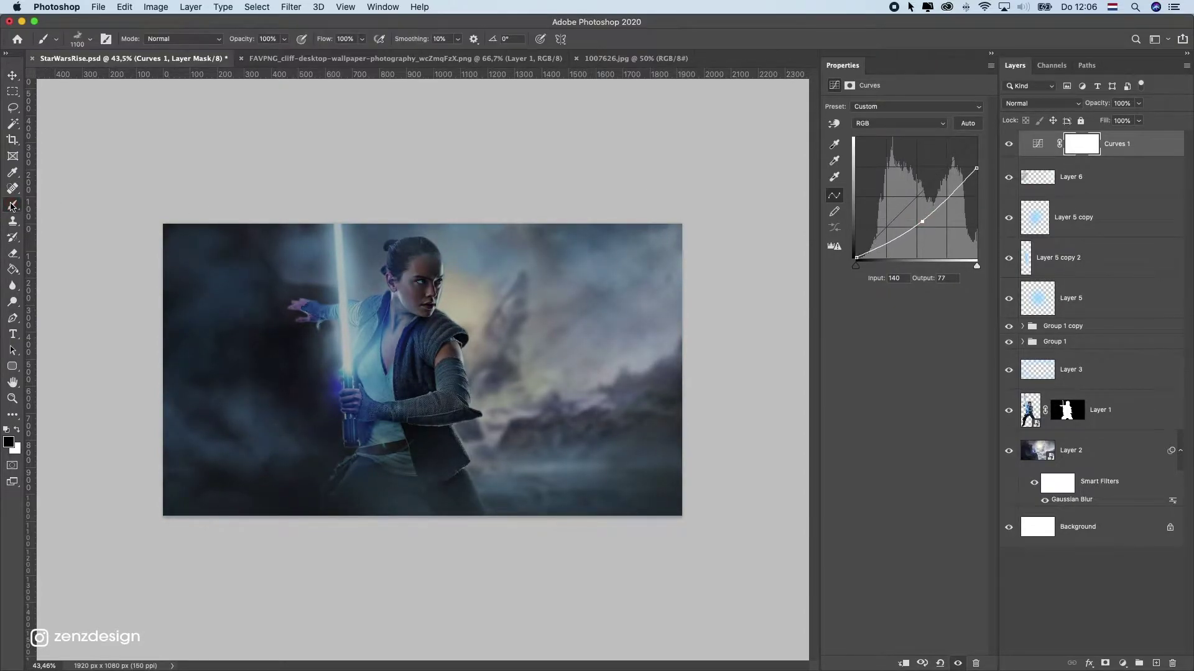
pyautogui.click(85, 40)
pyautogui.moveTo(174, 301); pyautogui.dragTo(185, 133)
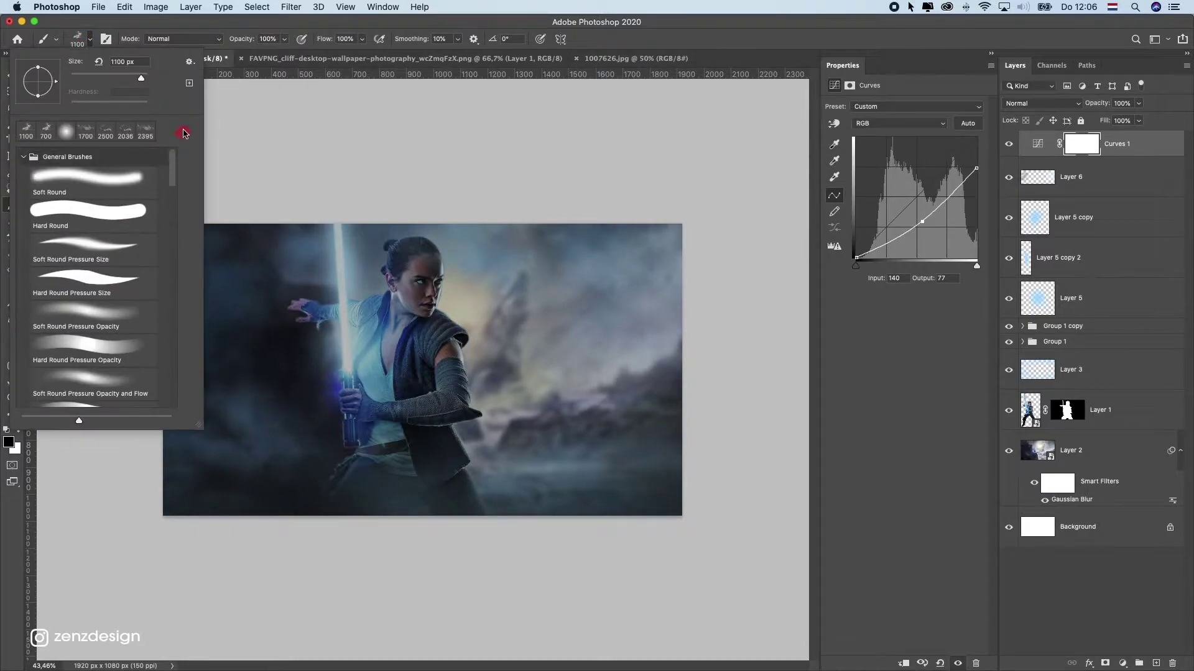
pyautogui.click(69, 178)
pyautogui.click(324, 28)
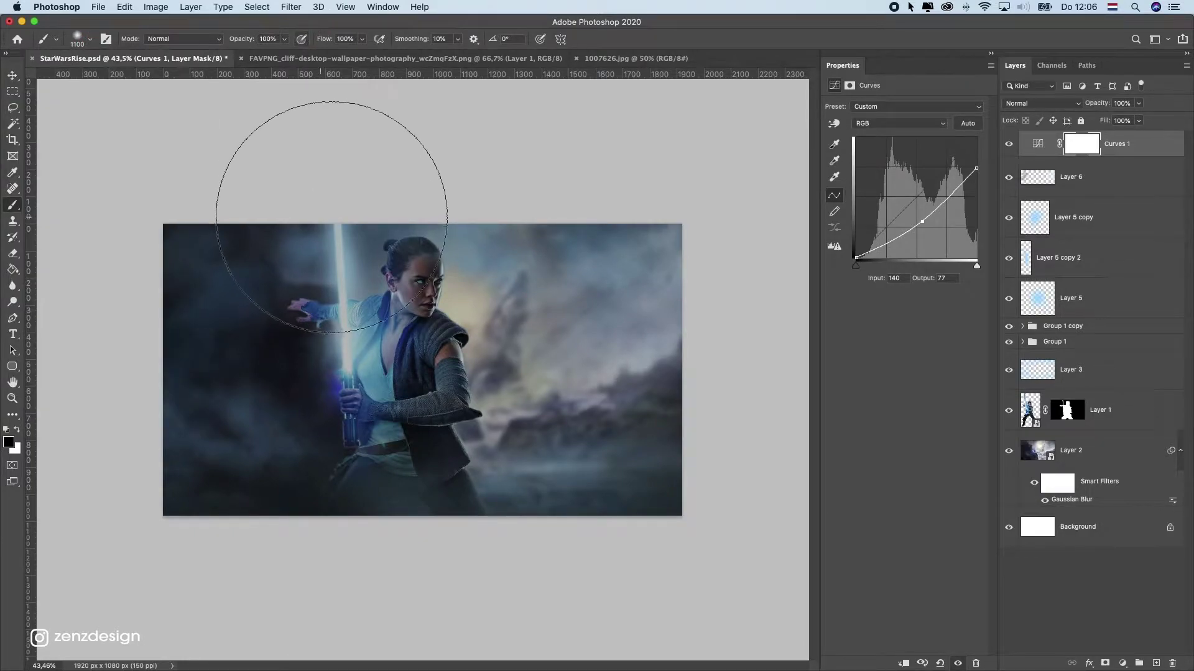
pyautogui.press('[')
pyautogui.press('[')
pyautogui.press('[')
pyautogui.press('[')
pyautogui.press('[')
pyautogui.press('[')
pyautogui.press('[')
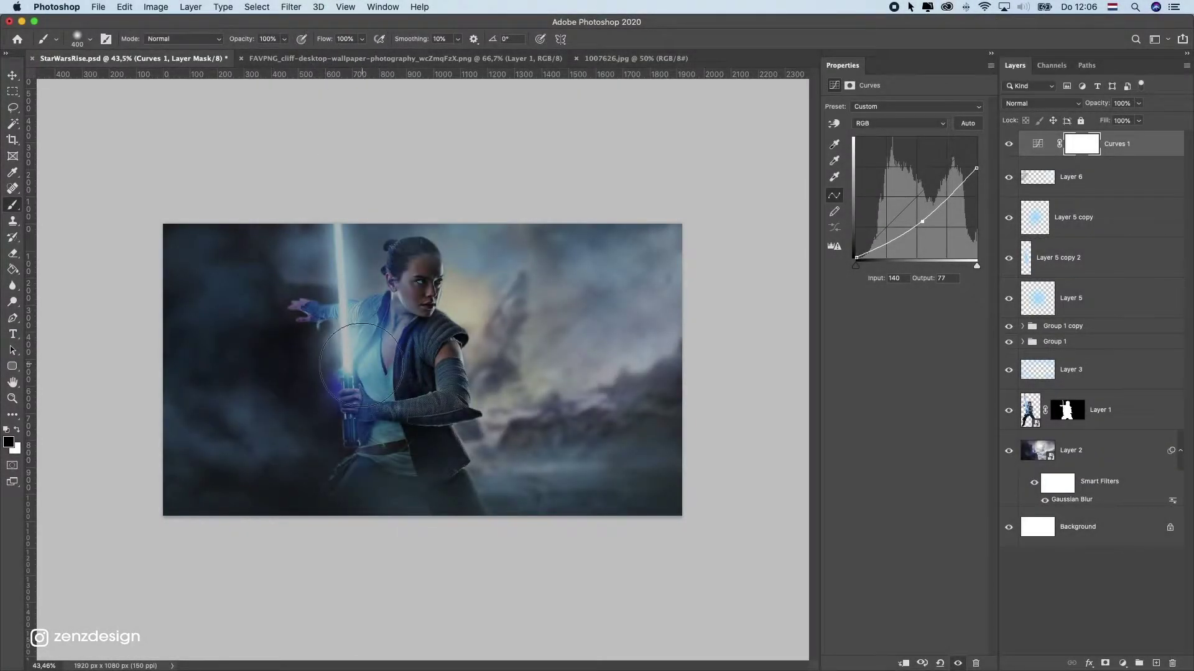
# Paint black on the Curves 1 mask around the lightsaber hilt, lower blade and chest, undoing the last dab, and compare the adjustment's effect
pyautogui.click(1082, 141)
pyautogui.click(357, 376)
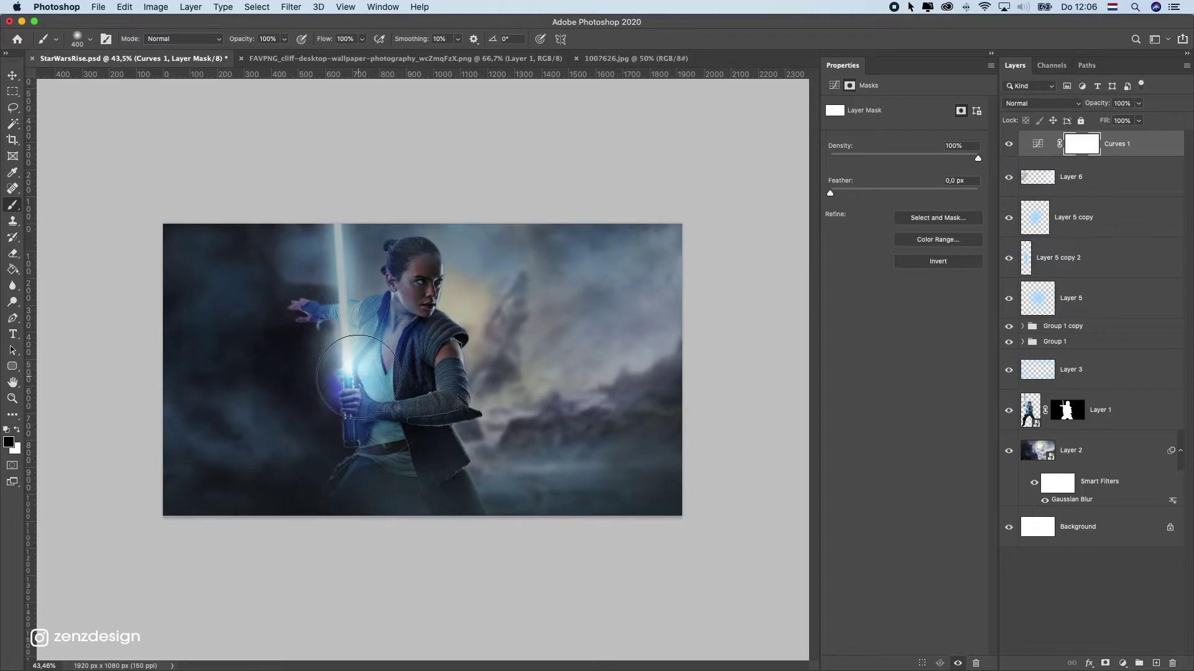
pyautogui.click(346, 332)
pyautogui.click(349, 370)
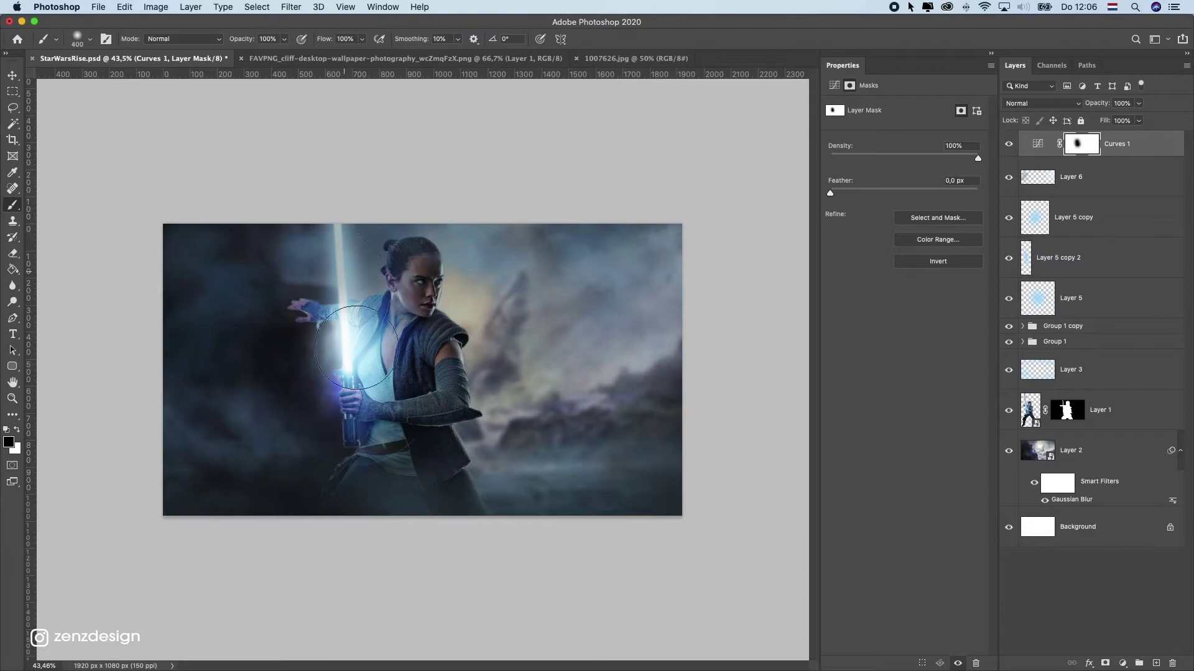
pyautogui.click(349, 360)
pyautogui.click(354, 389)
pyautogui.press('super+z')
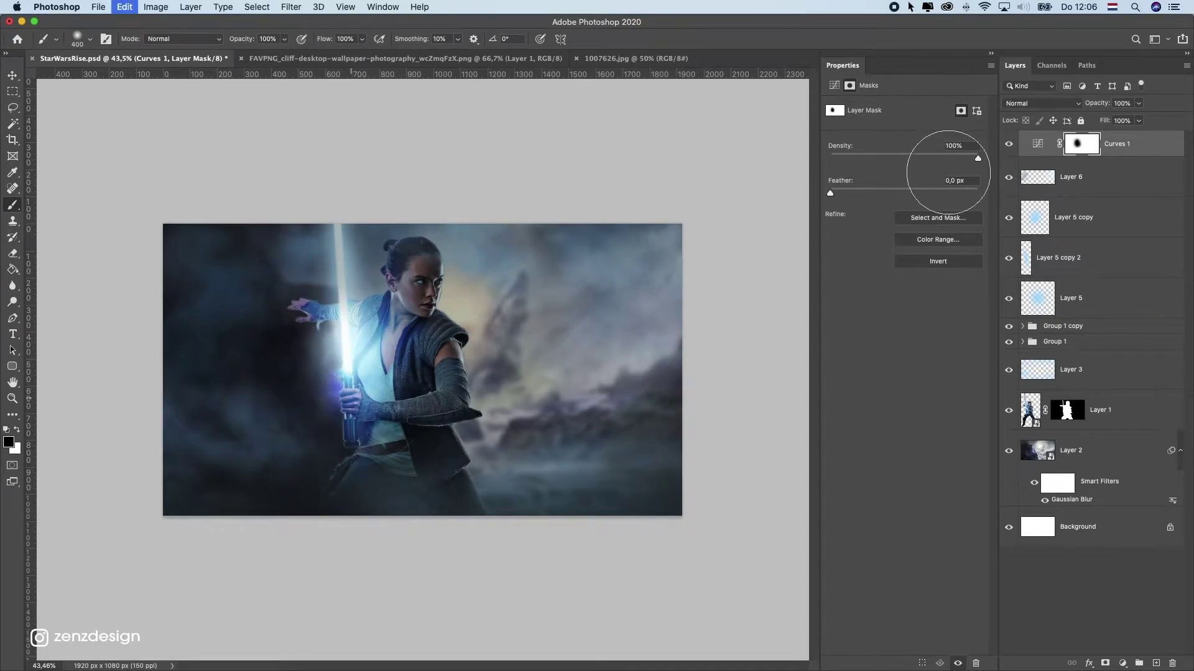
pyautogui.click(1009, 143)
pyautogui.click(1009, 144)
# Extend the black area of the Curves 1 mask up along the lightsaber blade and down over the figure's torso, undoing stray strokes
pyautogui.moveTo(340, 287); pyautogui.dragTo(328, 208)
pyautogui.press('super+z')
pyautogui.moveTo(356, 311); pyautogui.dragTo(336, 220)
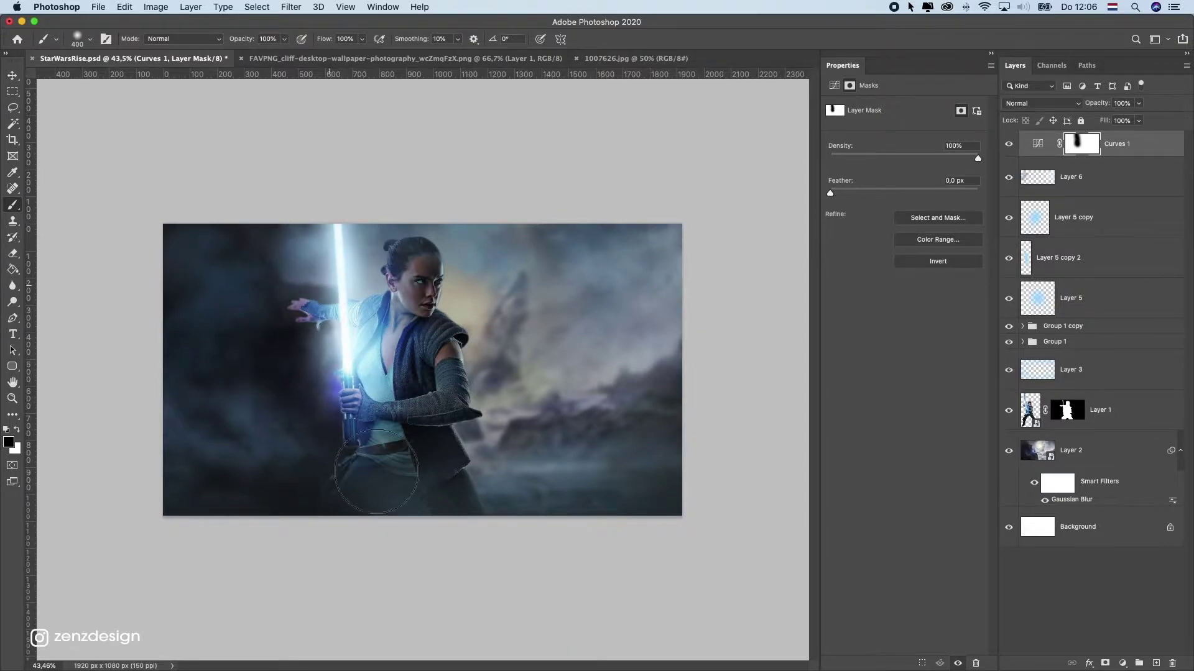
pyautogui.click(349, 396)
pyautogui.press('super+z')
pyautogui.moveTo(391, 314)
pyautogui.mouseDown()
pyautogui.moveTo(407, 289)
pyautogui.moveTo(391, 282)
pyautogui.moveTo(393, 364)
pyautogui.moveTo(377, 378)
pyautogui.moveTo(399, 282)
pyautogui.moveTo(409, 389)
pyautogui.moveTo(365, 462)
pyautogui.moveTo(378, 434)
pyautogui.mouseUp()
pyautogui.scroll(-10, 314, 461)
pyautogui.scroll(6, 317, 458)
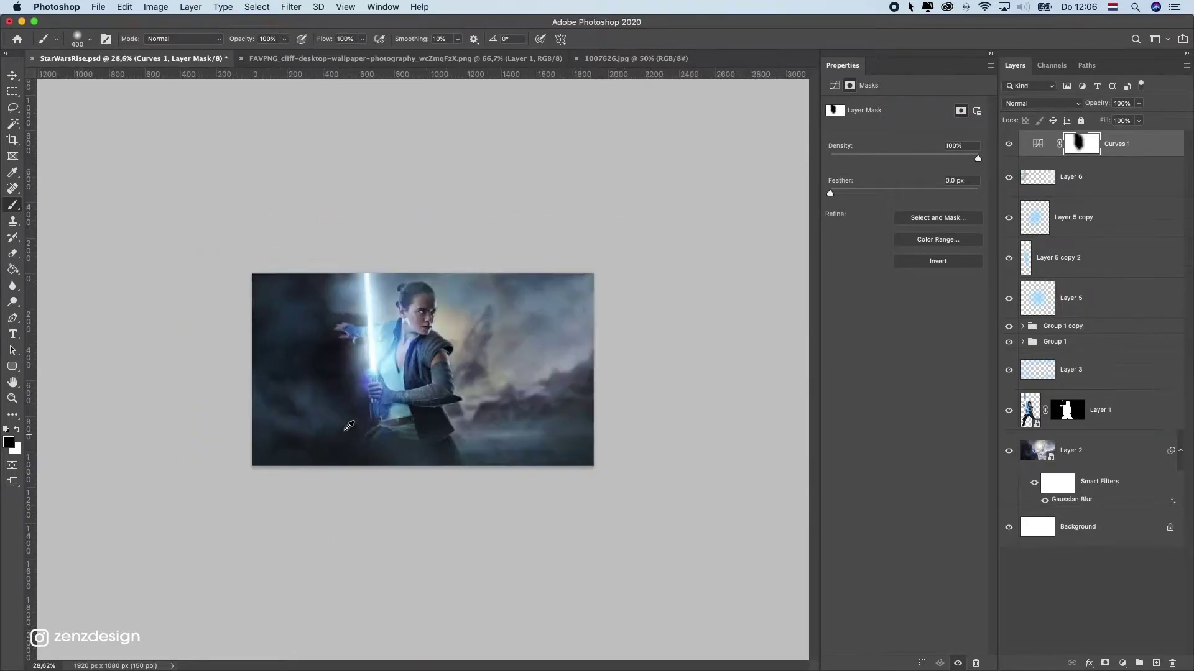
# Review the Curves 1 curve points and reduce the adjustment layer's opacity to 88%
pyautogui.click(1037, 146)
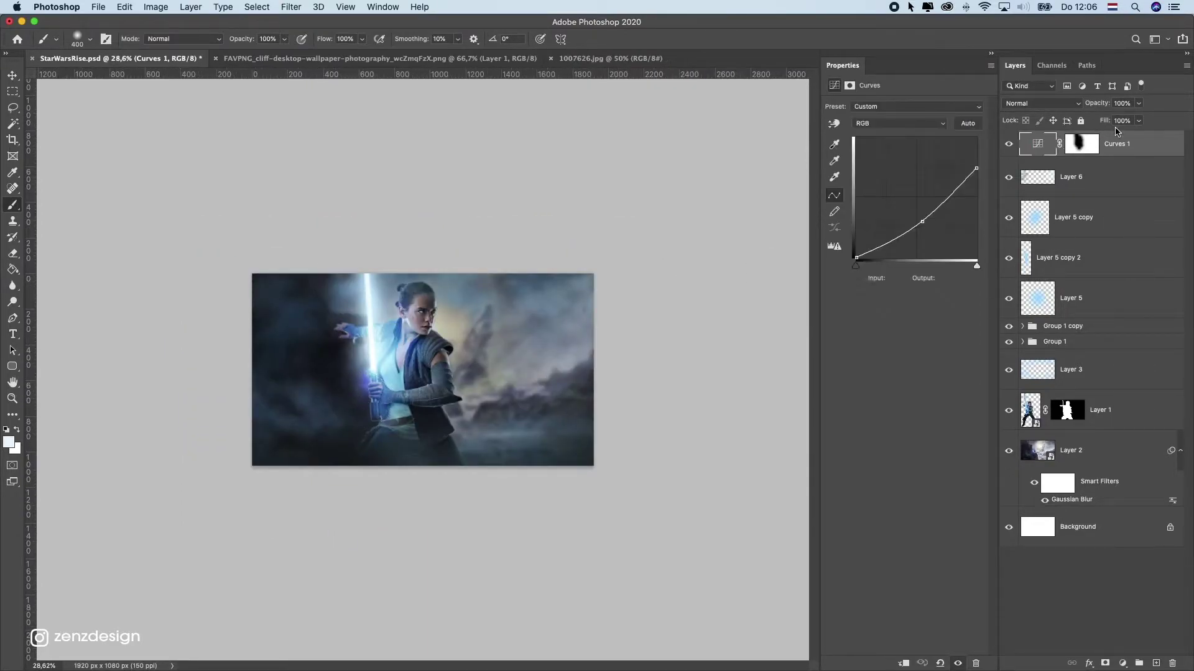
pyautogui.moveTo(975, 171)
pyautogui.mouseDown()
pyautogui.moveTo(976, 157)
pyautogui.moveTo(977, 172)
pyautogui.mouseUp()
pyautogui.moveTo(921, 222)
pyautogui.mouseDown()
pyautogui.moveTo(913, 207)
pyautogui.moveTo(922, 221)
pyautogui.mouseUp()
pyautogui.moveTo(1137, 107)
pyautogui.mouseDown()
pyautogui.moveTo(1114, 122)
pyautogui.moveTo(1128, 123)
pyautogui.mouseUp()
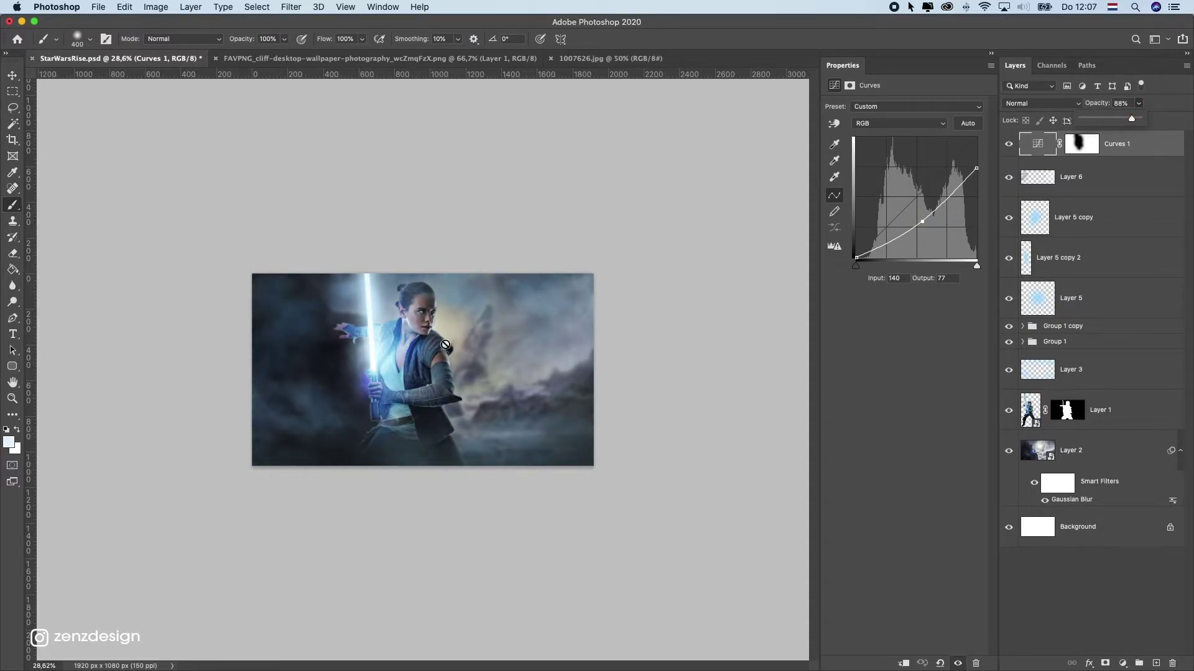
pyautogui.scroll(5, 445, 345)
pyautogui.scroll(-5, 445, 345)
# Enlarge the brush to 800 px and paint black on the Curves 1 mask over the lower-left edge of the image
pyautogui.click(12, 187)
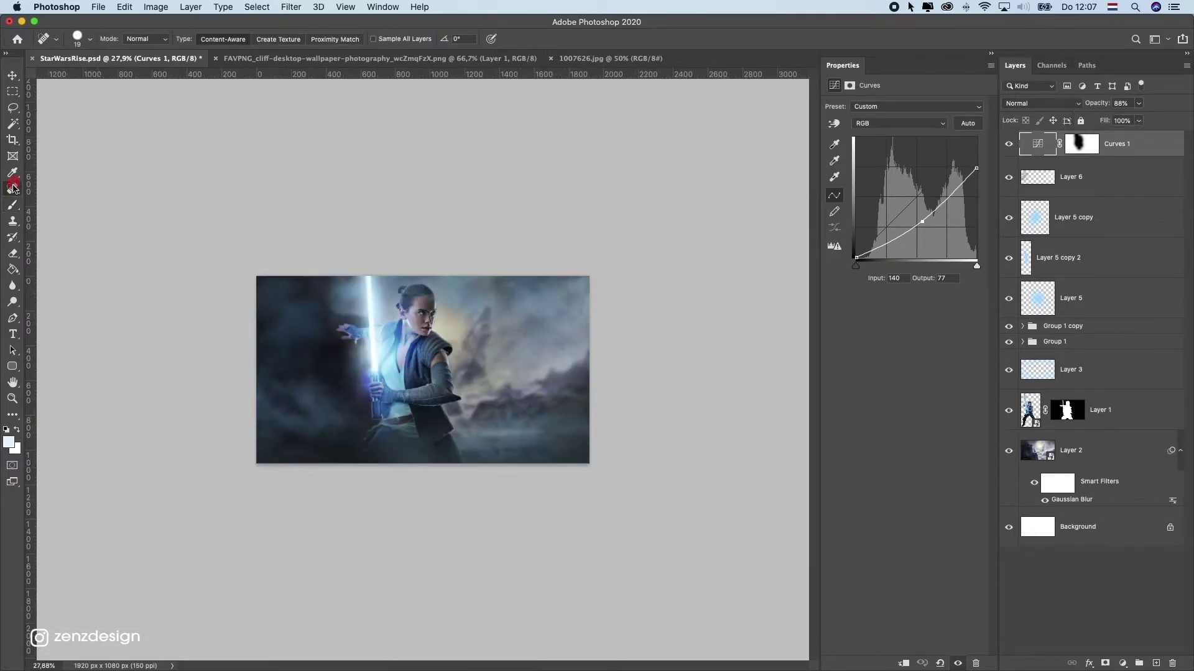
pyautogui.click(13, 205)
pyautogui.click(1081, 146)
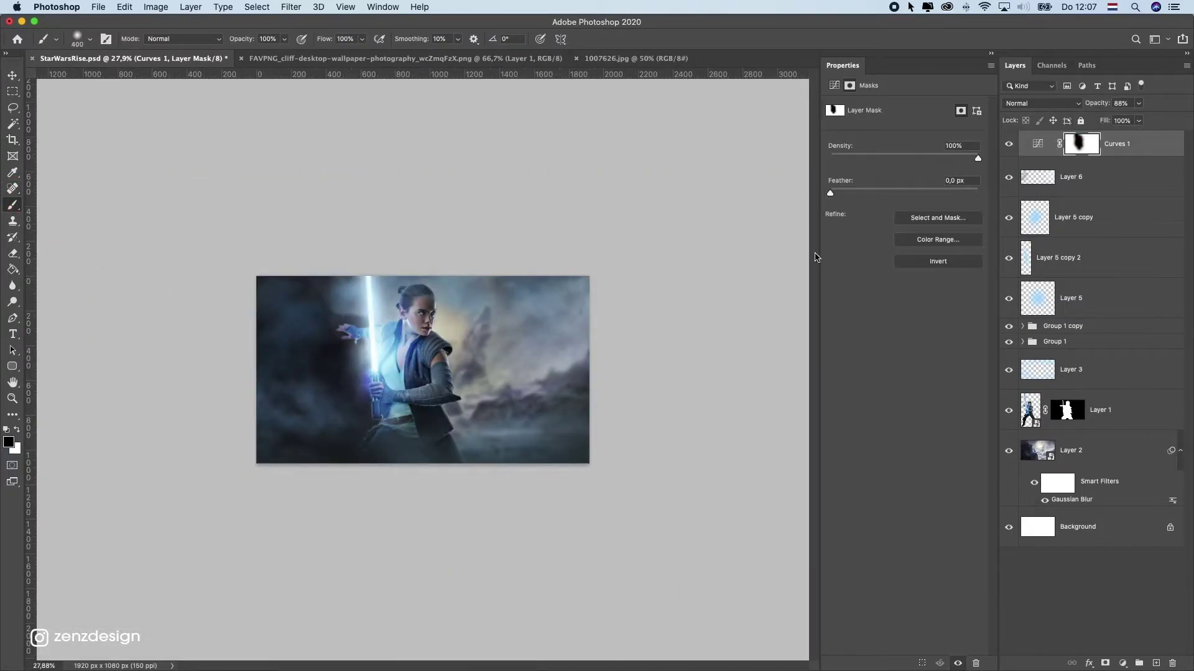
pyautogui.press('d')
pyautogui.press(']')
pyautogui.press(']')
pyautogui.press(']')
pyautogui.press(']')
pyautogui.press(']')
pyautogui.moveTo(257, 403)
pyautogui.mouseDown()
pyautogui.moveTo(242, 404)
pyautogui.moveTo(290, 404)
pyautogui.mouseUp()
pyautogui.scroll(5, 226, 382)
pyautogui.press('super+minus')
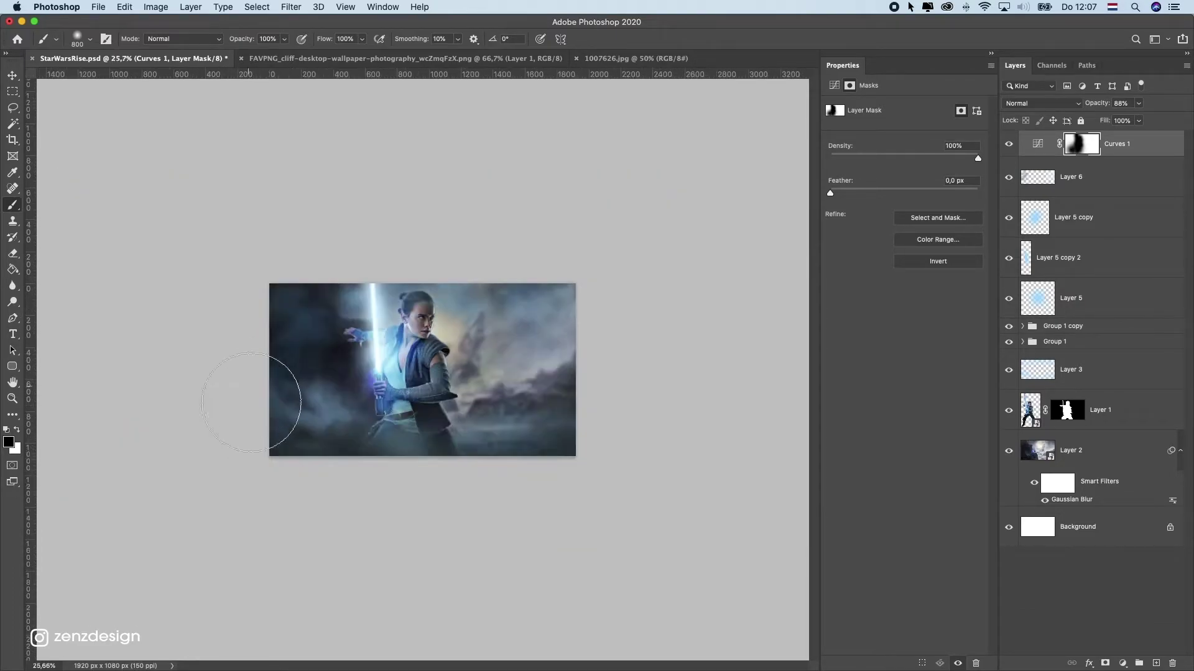
# Reduce the brush to 400 px and paint black on the Curves 1 mask over the clouds left of the lightsaber, undoing a stray stroke
pyautogui.press('[')
pyautogui.press('[')
pyautogui.press('[')
pyautogui.press('[')
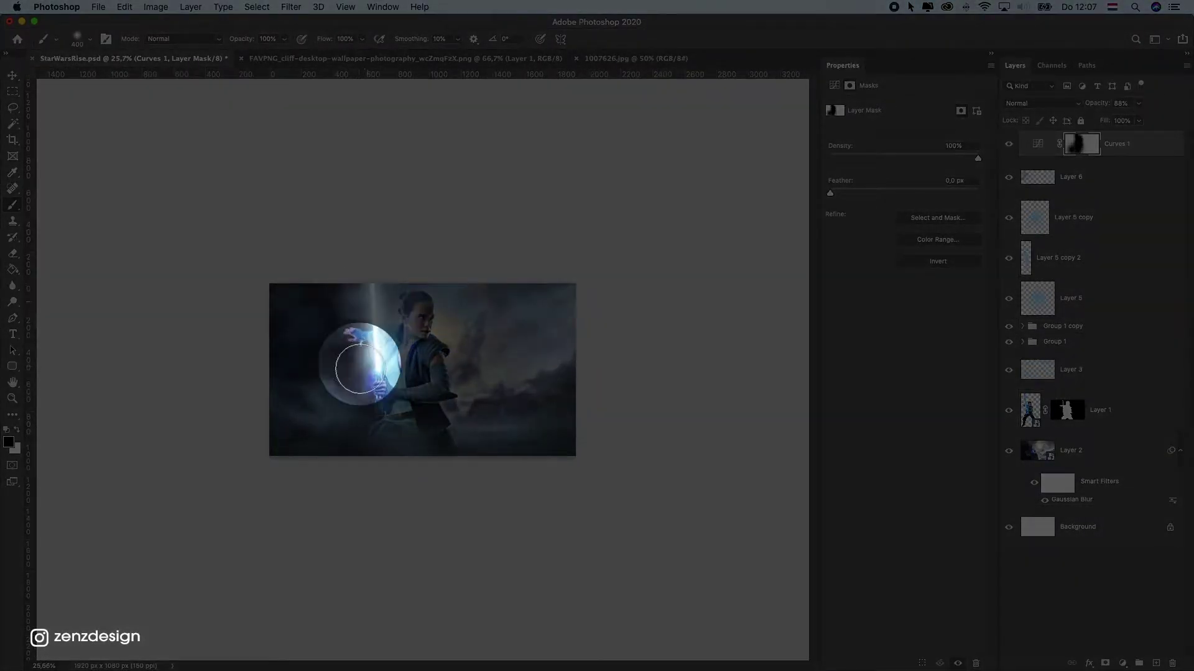
pyautogui.scroll(2, 333, 372)
pyautogui.moveTo(287, 395); pyautogui.dragTo(314, 423)
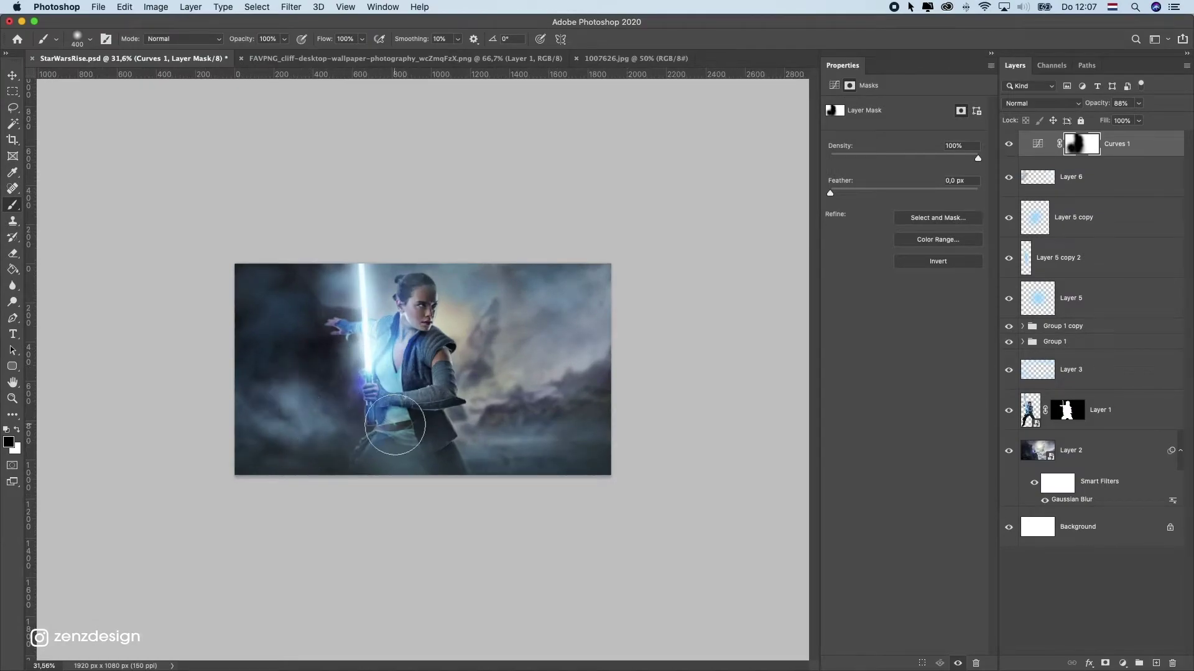
pyautogui.click(266, 362)
pyautogui.moveTo(264, 261); pyautogui.dragTo(245, 269)
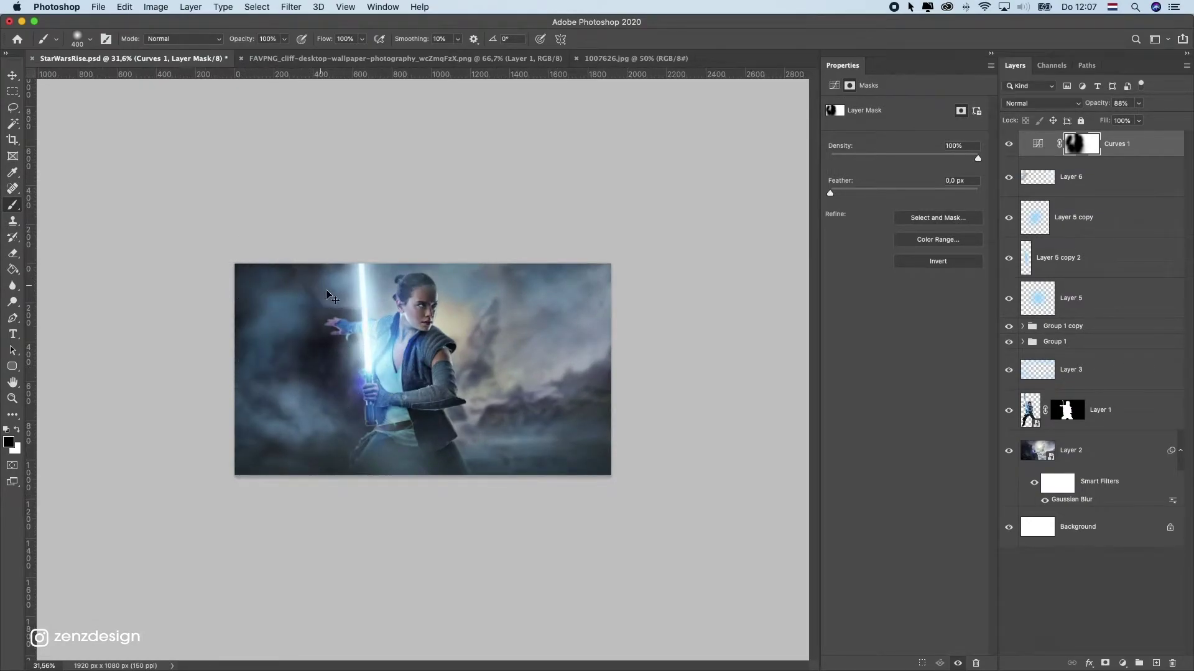
pyautogui.press('super+z')
pyautogui.click(299, 318)
pyautogui.moveTo(285, 347); pyautogui.dragTo(212, 438)
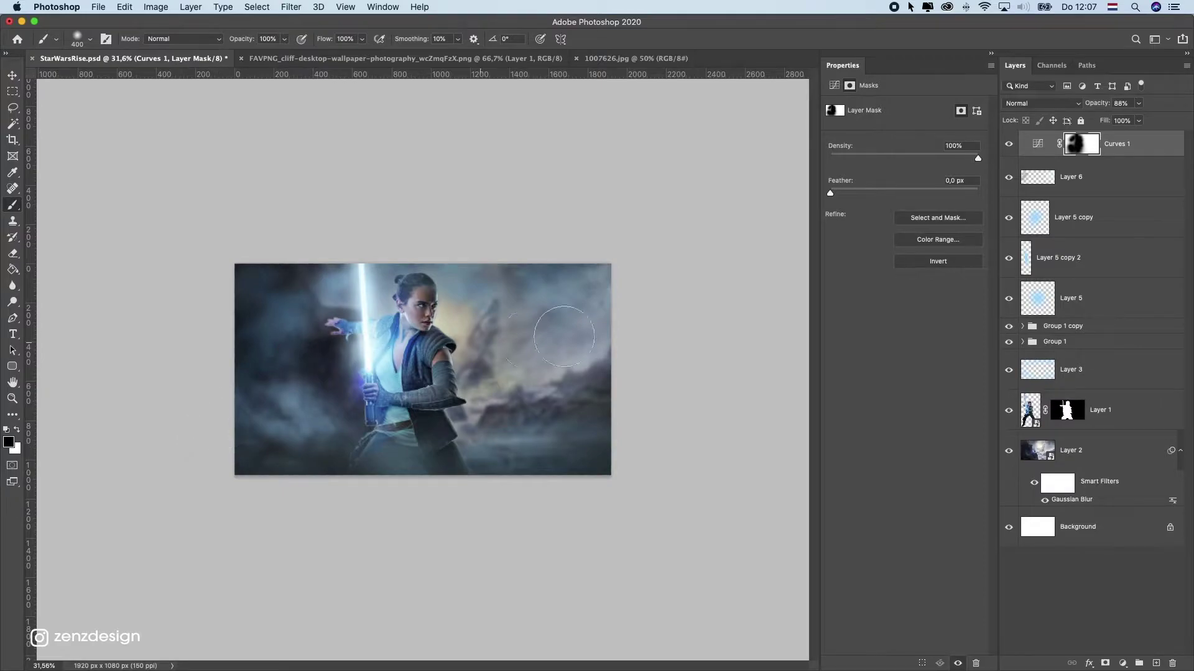
# Paint black on the Curves 1 mask over the clouds on the image's right side, undoing the strokes that do not fit
pyautogui.moveTo(563, 330)
pyautogui.mouseDown()
pyautogui.moveTo(533, 288)
pyautogui.moveTo(498, 275)
pyautogui.mouseUp()
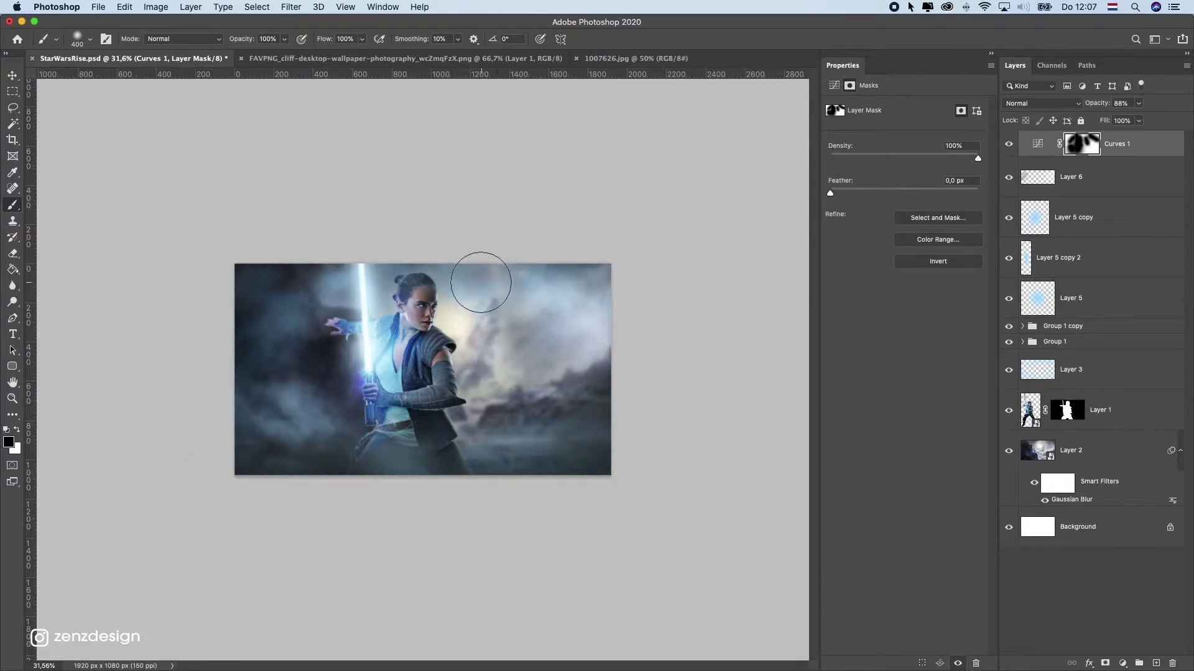
pyautogui.press('super+z')
pyautogui.moveTo(453, 380)
pyautogui.mouseDown()
pyautogui.moveTo(486, 431)
pyautogui.moveTo(444, 417)
pyautogui.moveTo(451, 473)
pyautogui.moveTo(405, 445)
pyautogui.moveTo(315, 463)
pyautogui.moveTo(341, 437)
pyautogui.moveTo(308, 432)
pyautogui.moveTo(233, 453)
pyautogui.mouseUp()
pyautogui.press('super+z')
pyautogui.press('super+z')
pyautogui.moveTo(607, 335)
pyautogui.mouseDown()
pyautogui.moveTo(595, 372)
pyautogui.moveTo(541, 386)
pyautogui.mouseUp()
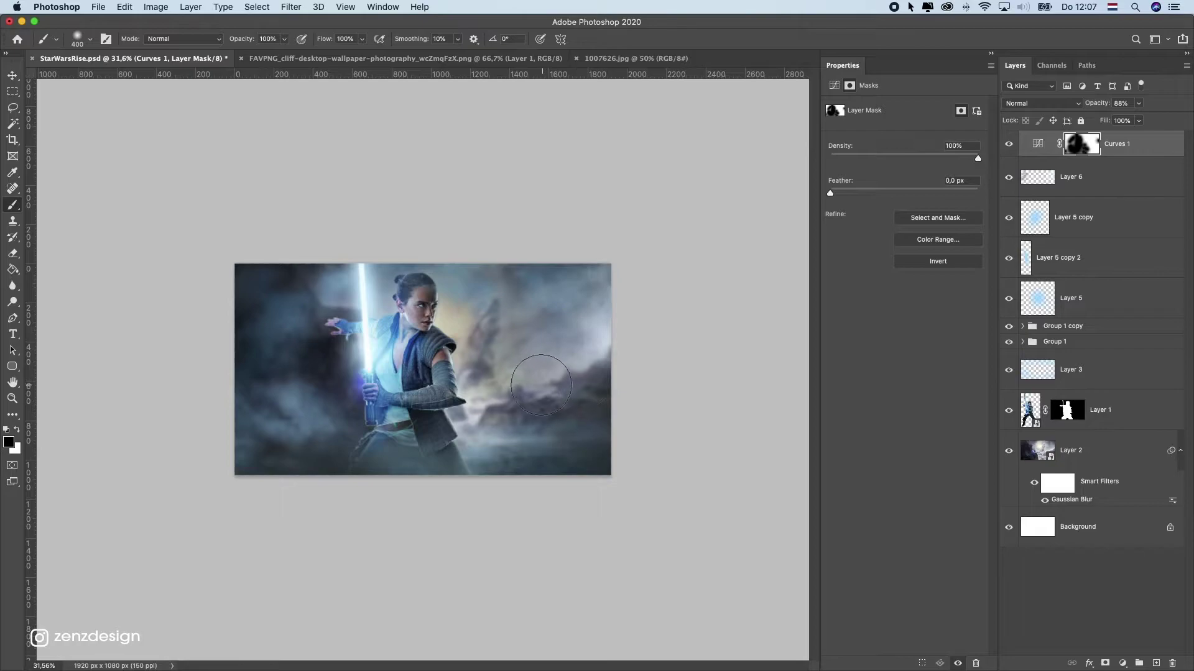
pyautogui.moveTo(610, 285)
pyautogui.mouseDown()
pyautogui.moveTo(577, 359)
pyautogui.moveTo(549, 357)
pyautogui.mouseUp()
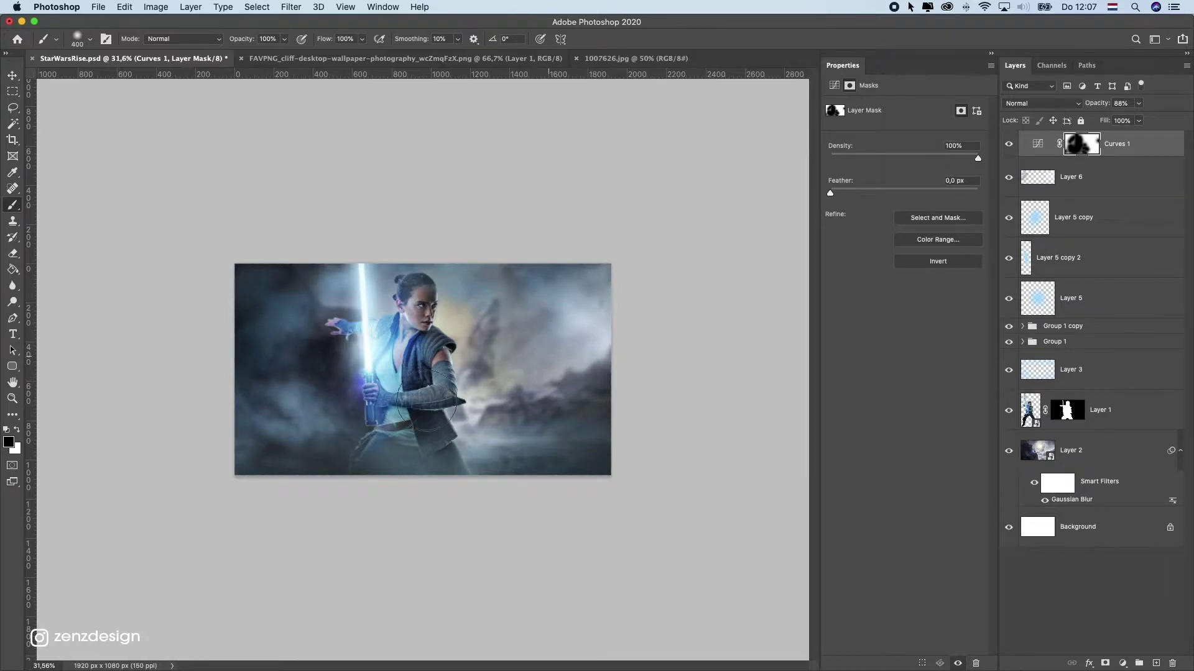
pyautogui.scroll(-5, 426, 401)
pyautogui.scroll(5, 427, 400)
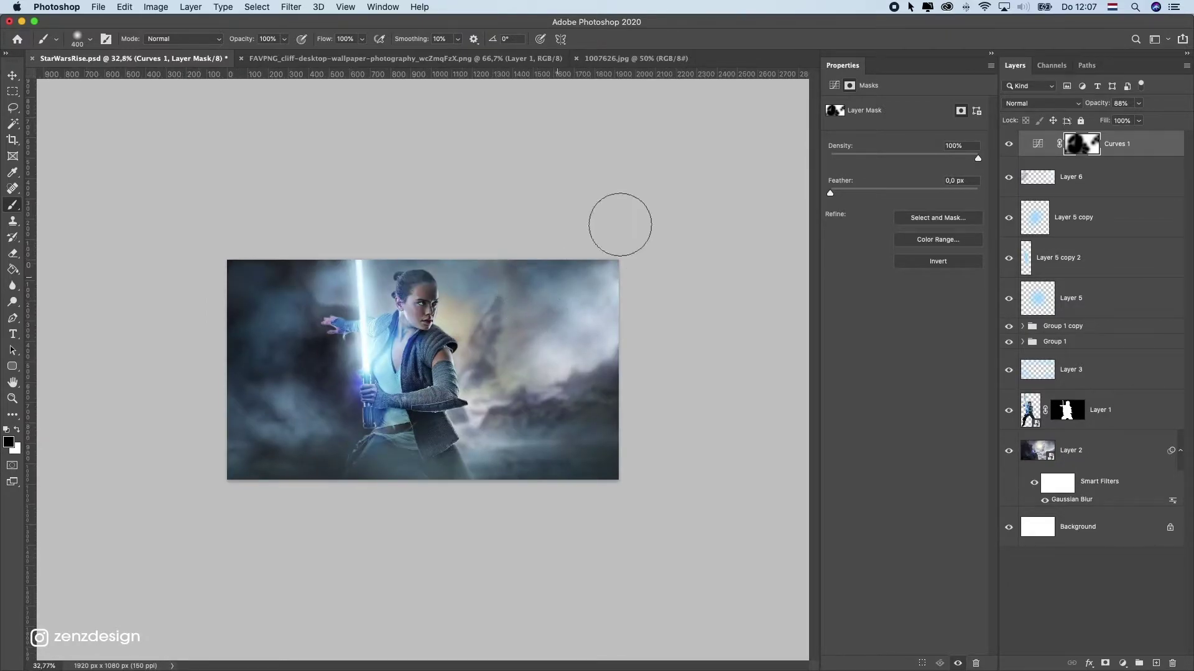
# Change the workspace background around the canvas to black and inspect the composite against it
pyautogui.rightClick(631, 194)
pyautogui.click(684, 213)
pyautogui.scroll(5, 336, 329)
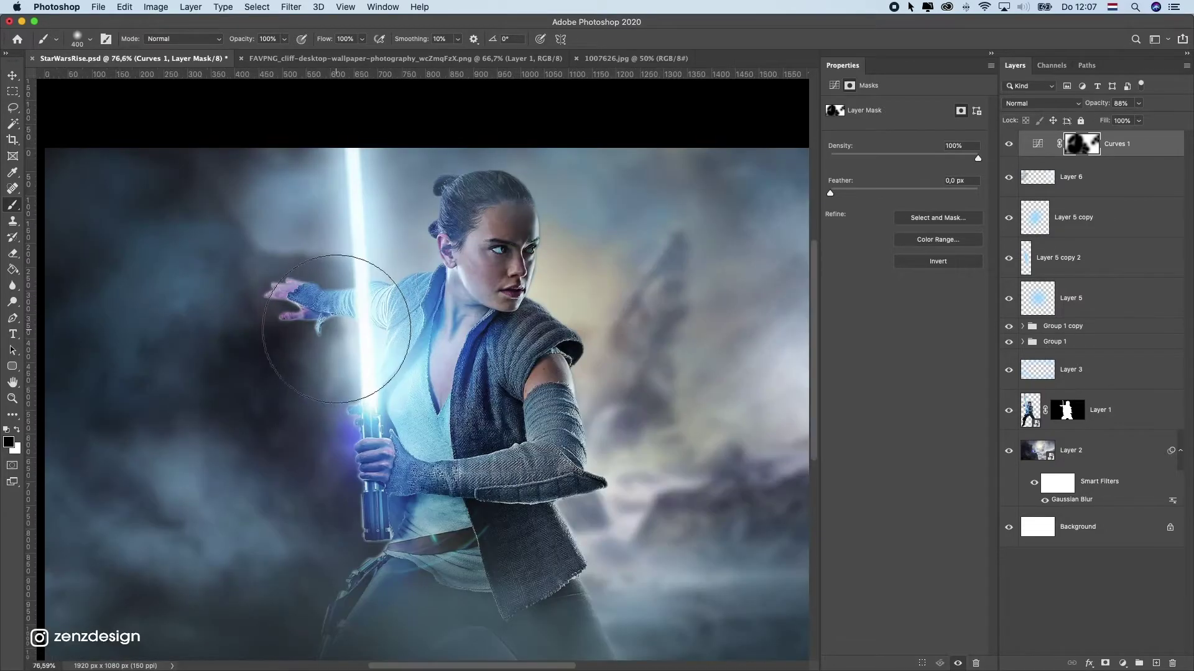
pyautogui.scroll(-5, 337, 329)
pyautogui.scroll(3, 416, 379)
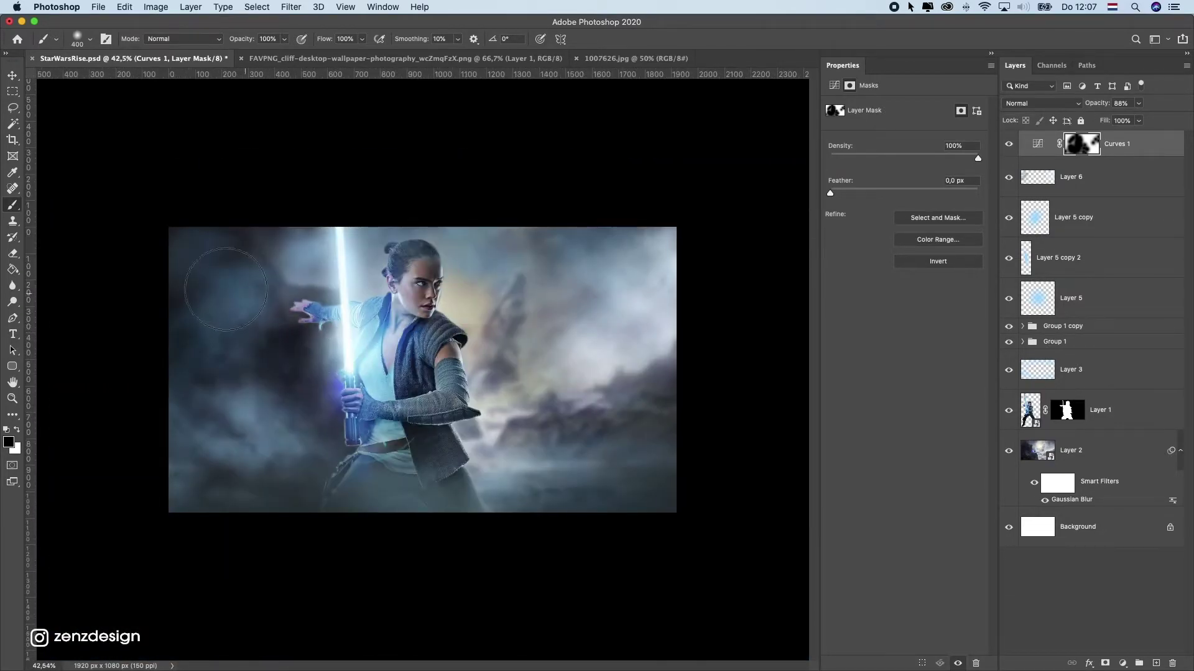
# Compare the image with Layer 5, Layer 5 copy 2, Layer 5 copy and Layer 6 each hidden and shown
pyautogui.click(13, 76)
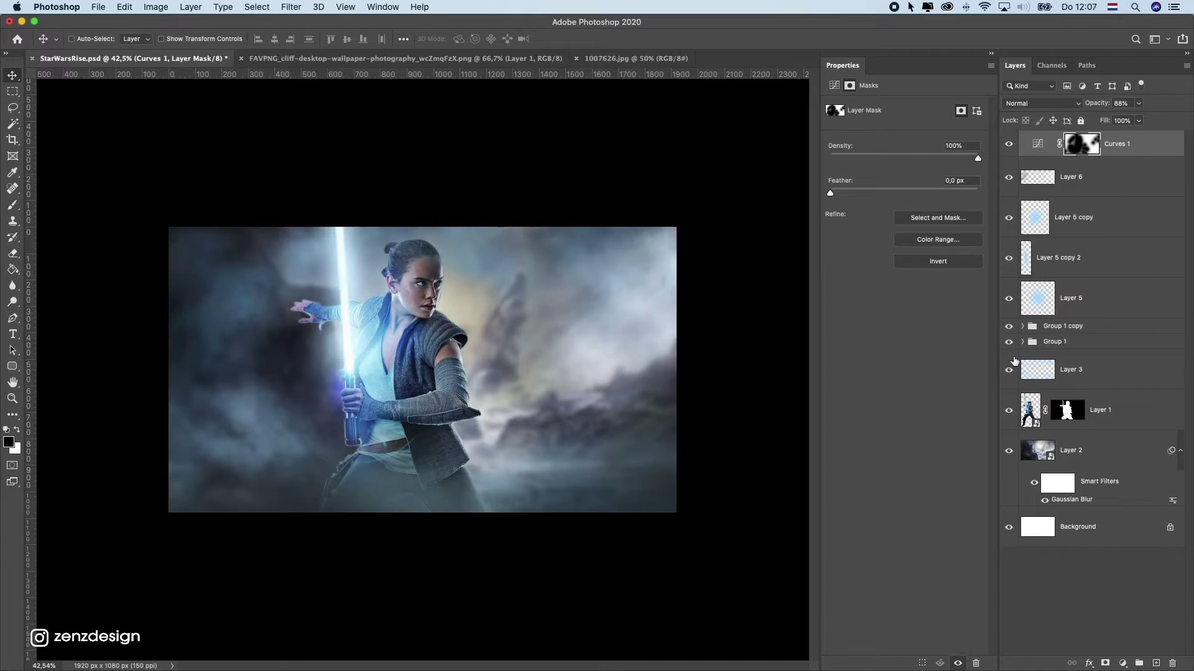
pyautogui.click(1009, 304)
pyautogui.click(1009, 304)
pyautogui.click(1009, 258)
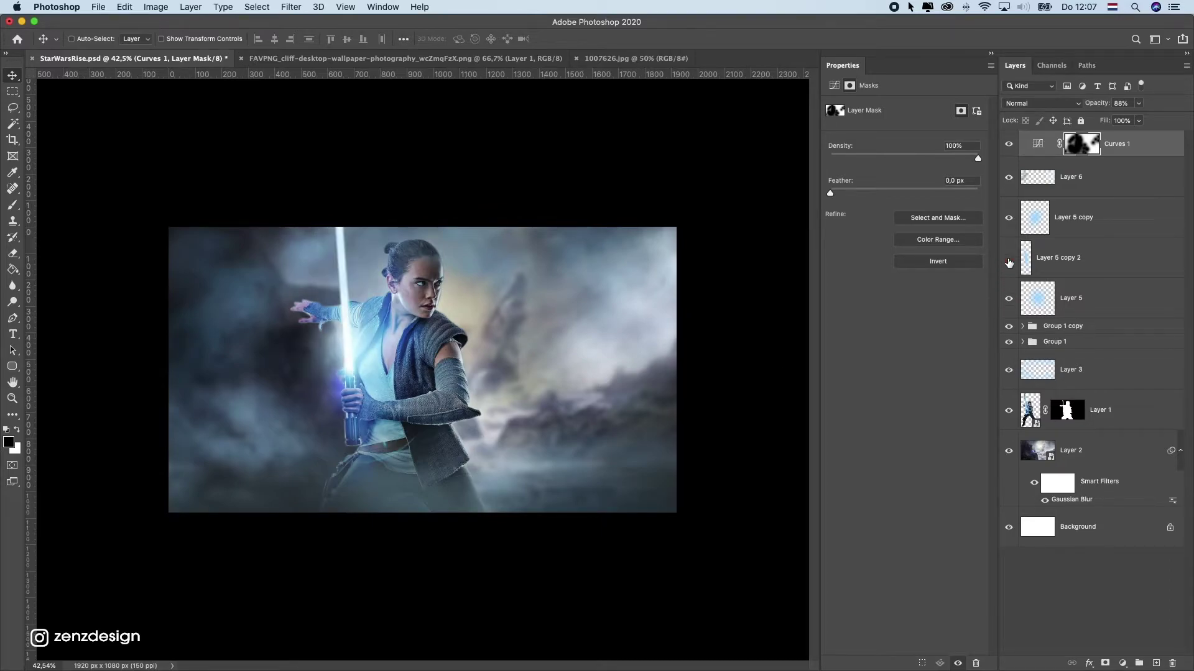
pyautogui.click(1009, 258)
pyautogui.click(1009, 218)
pyautogui.click(1009, 218)
pyautogui.click(1008, 178)
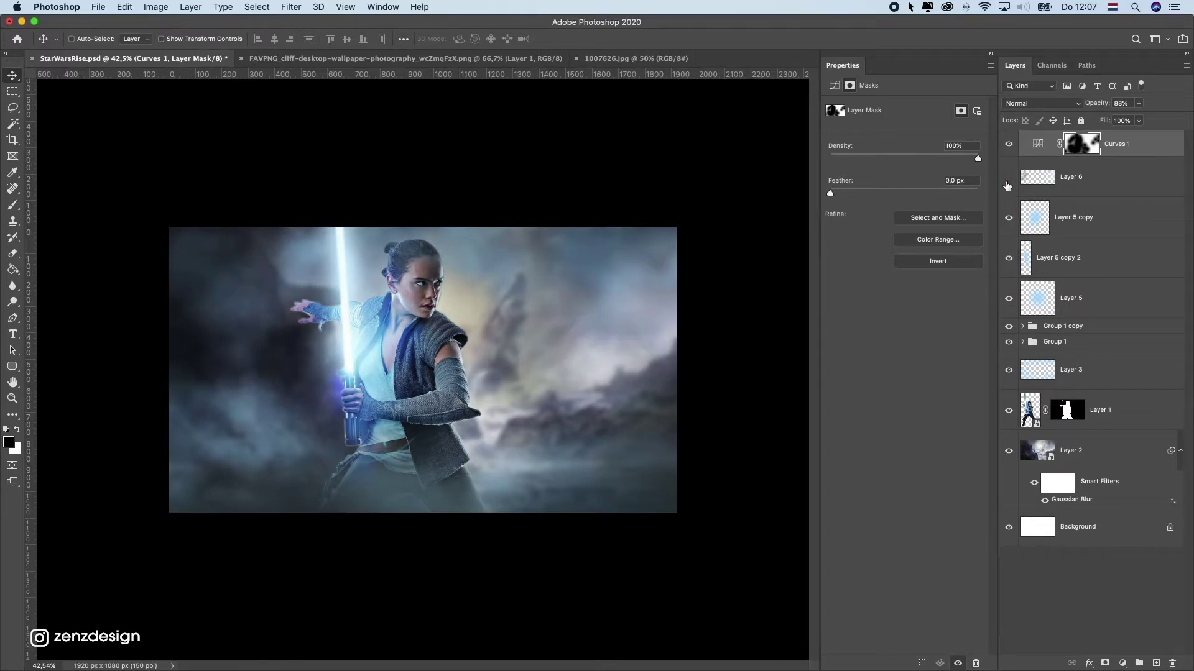
pyautogui.click(1008, 179)
# Erase part of the mist on Layer 6 along the image's left side with the 400 px Eraser at 68% opacity
pyautogui.click(1069, 179)
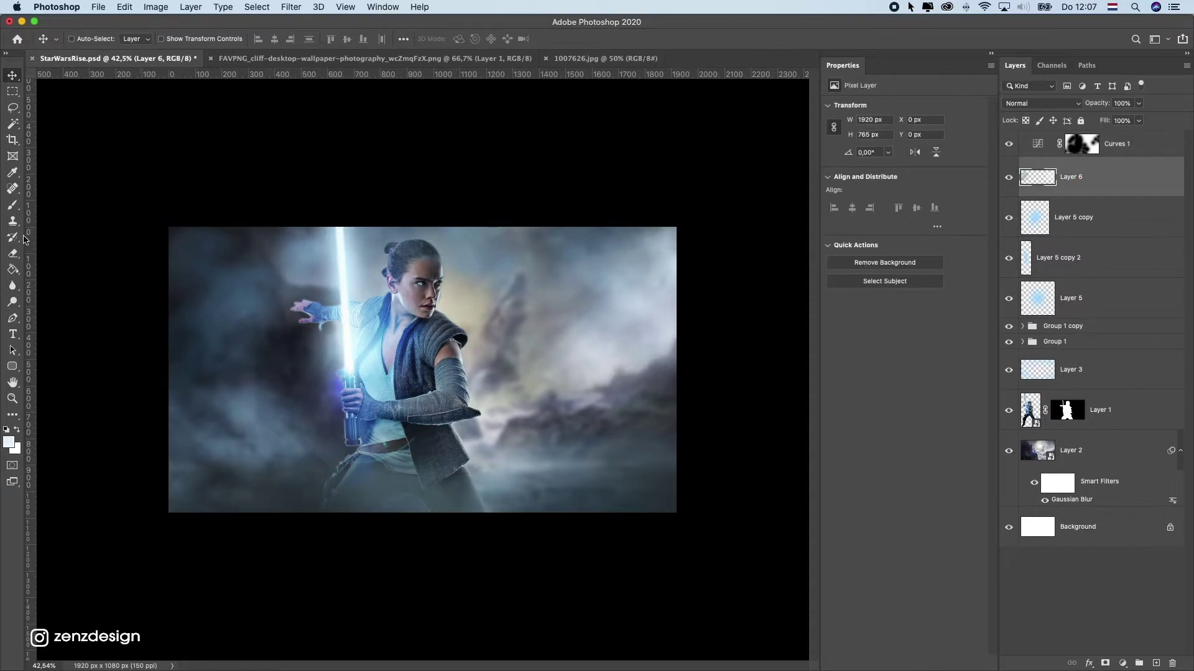
pyautogui.press('e')
pyautogui.moveTo(160, 333)
pyautogui.mouseDown()
pyautogui.moveTo(197, 415)
pyautogui.moveTo(196, 333)
pyautogui.moveTo(167, 368)
pyautogui.moveTo(171, 331)
pyautogui.moveTo(222, 375)
pyautogui.mouseUp()
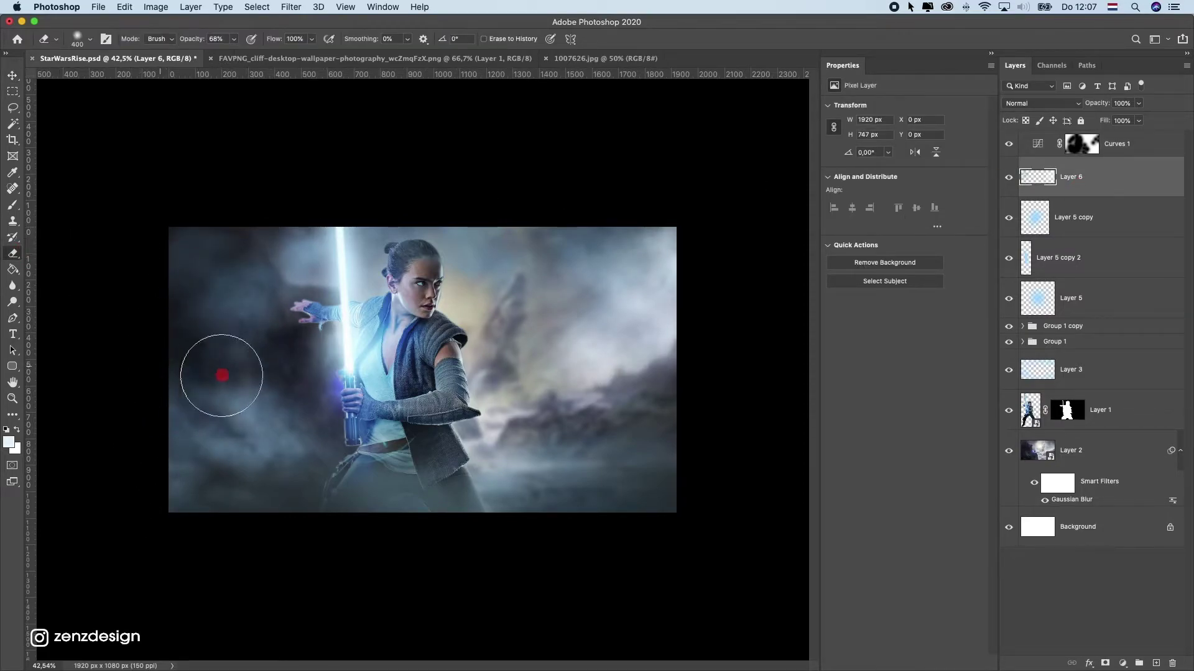
# Erase the haze on Layer 3 along the left edge and lower-left corner of the image, and check the result
pyautogui.click(1057, 370)
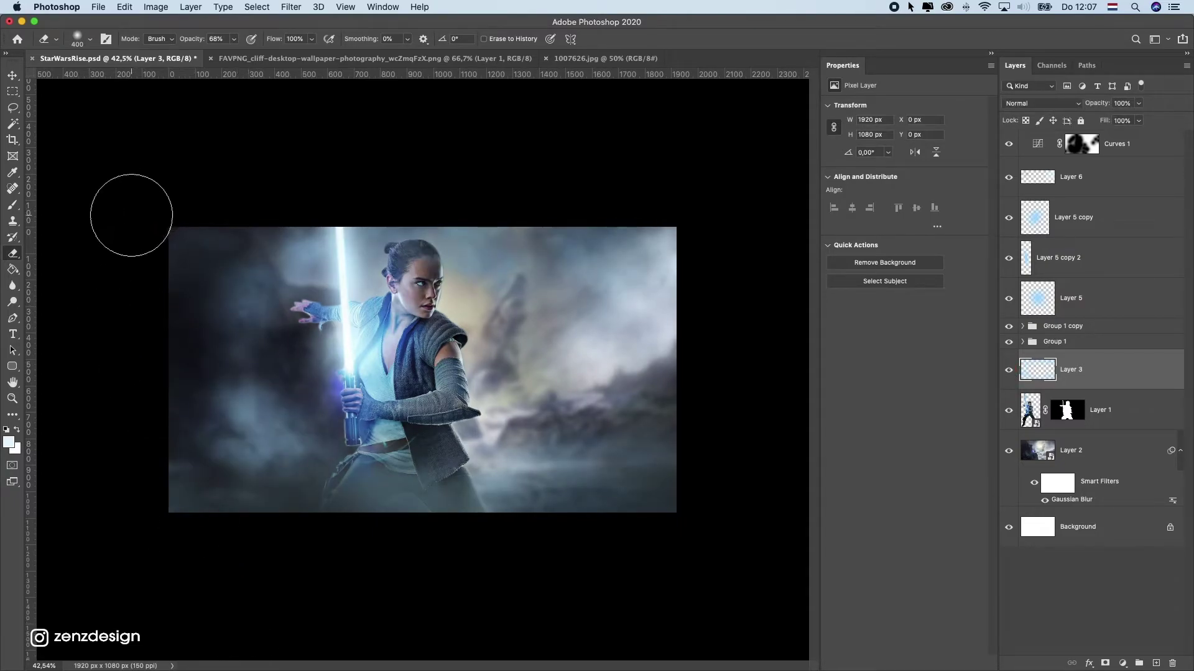
pyautogui.moveTo(237, 533); pyautogui.dragTo(150, 309)
pyautogui.scroll(-5, 195, 440)
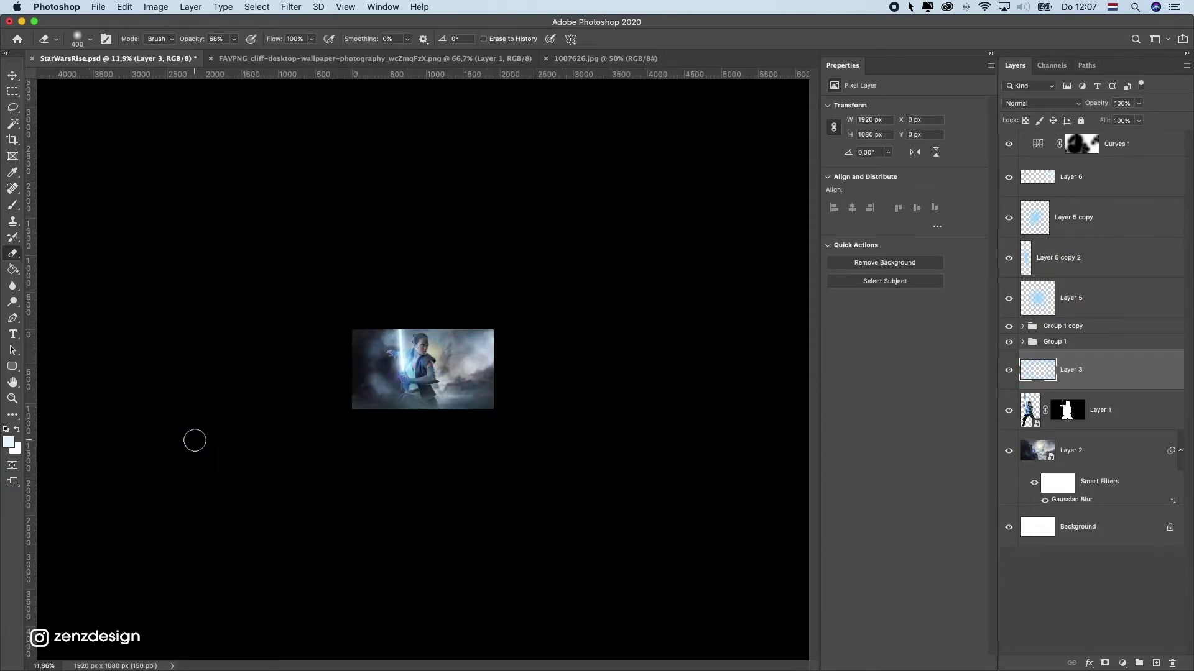
pyautogui.scroll(7, 323, 389)
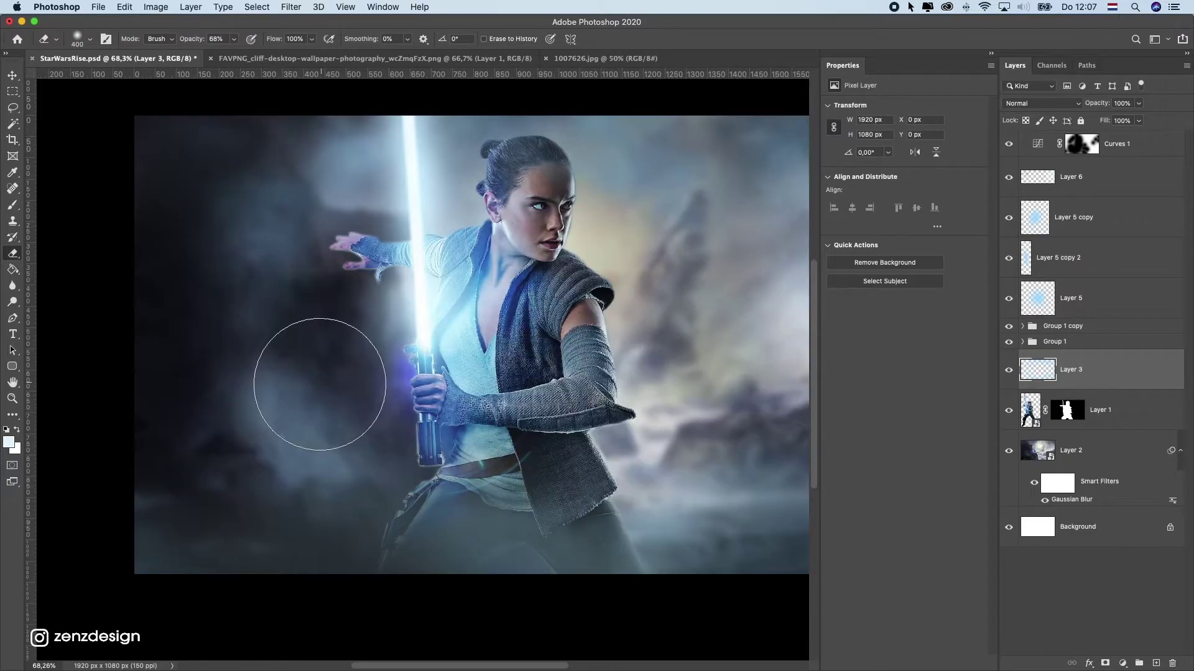
pyautogui.scroll(-4, 311, 382)
pyautogui.scroll(1, 680, 315)
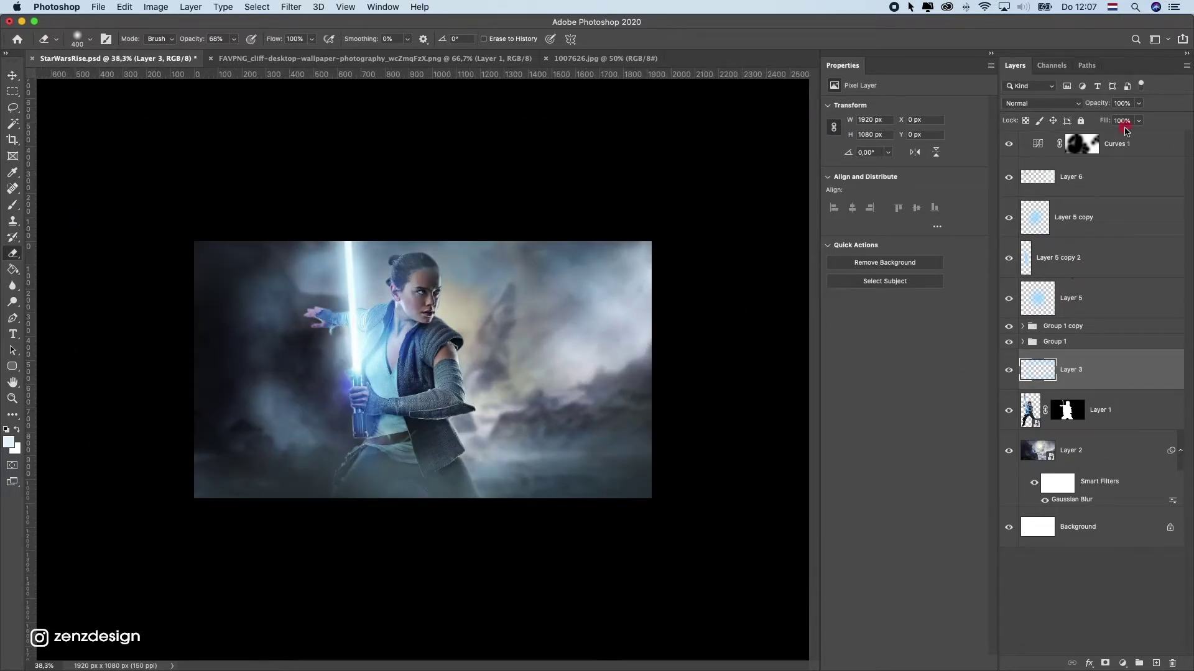
# Create a new layer above Curves 1 and set the foreground color to light blue #58bbff
pyautogui.click(1137, 149)
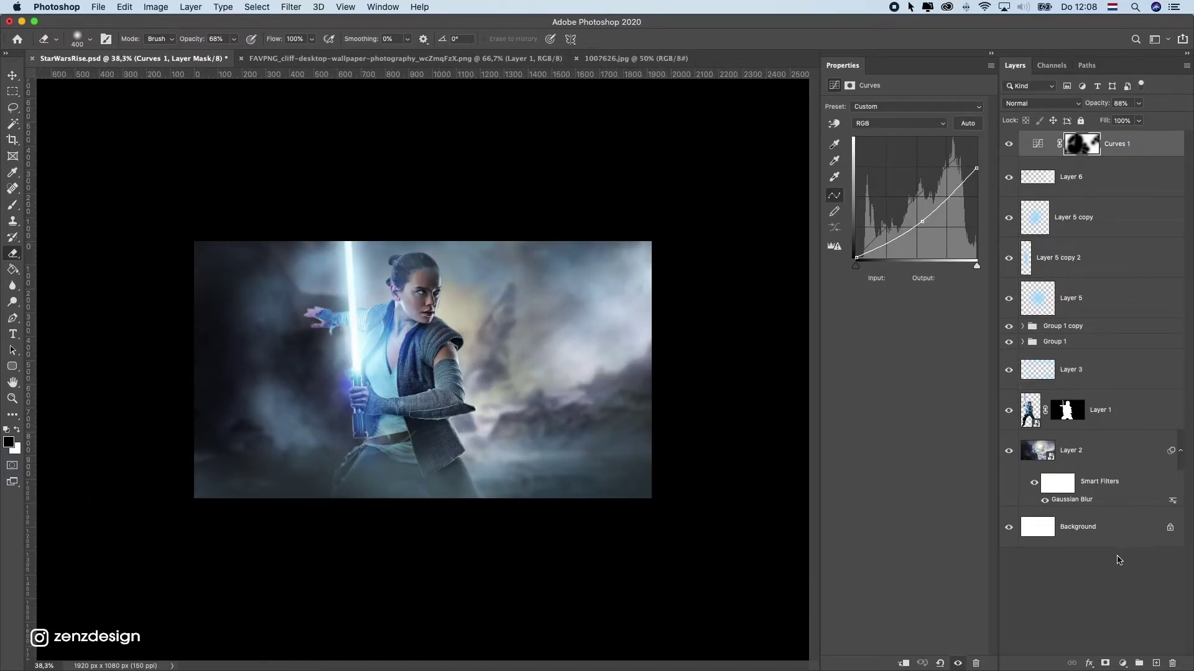
pyautogui.click(1156, 663)
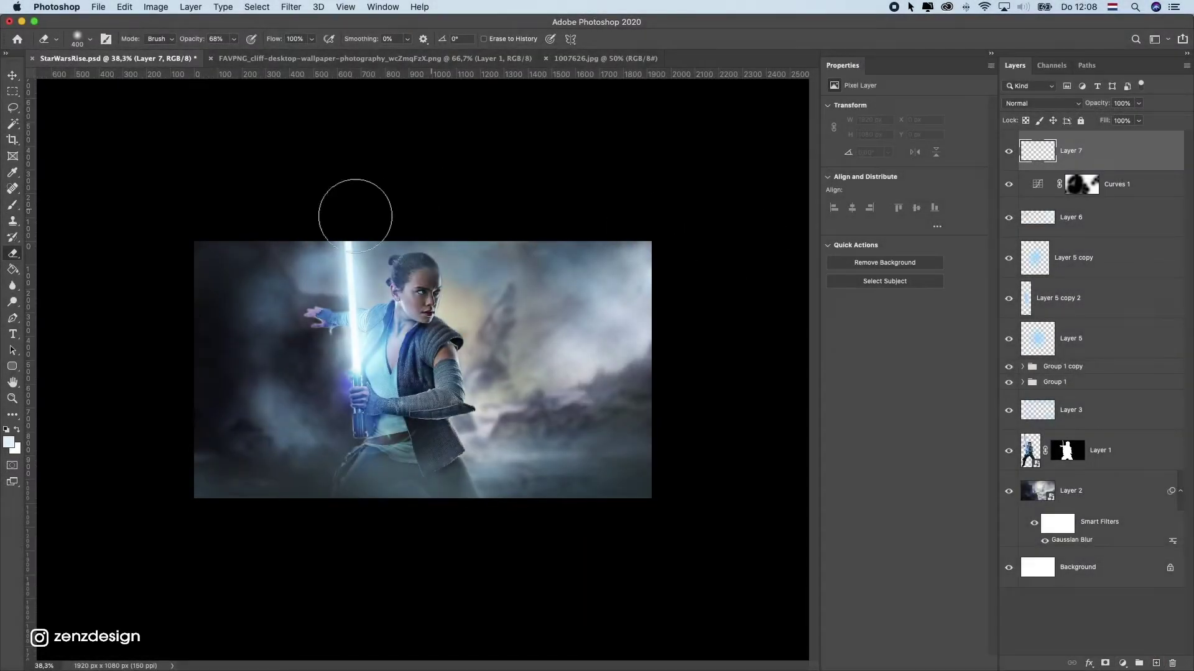
pyautogui.press('super+z')
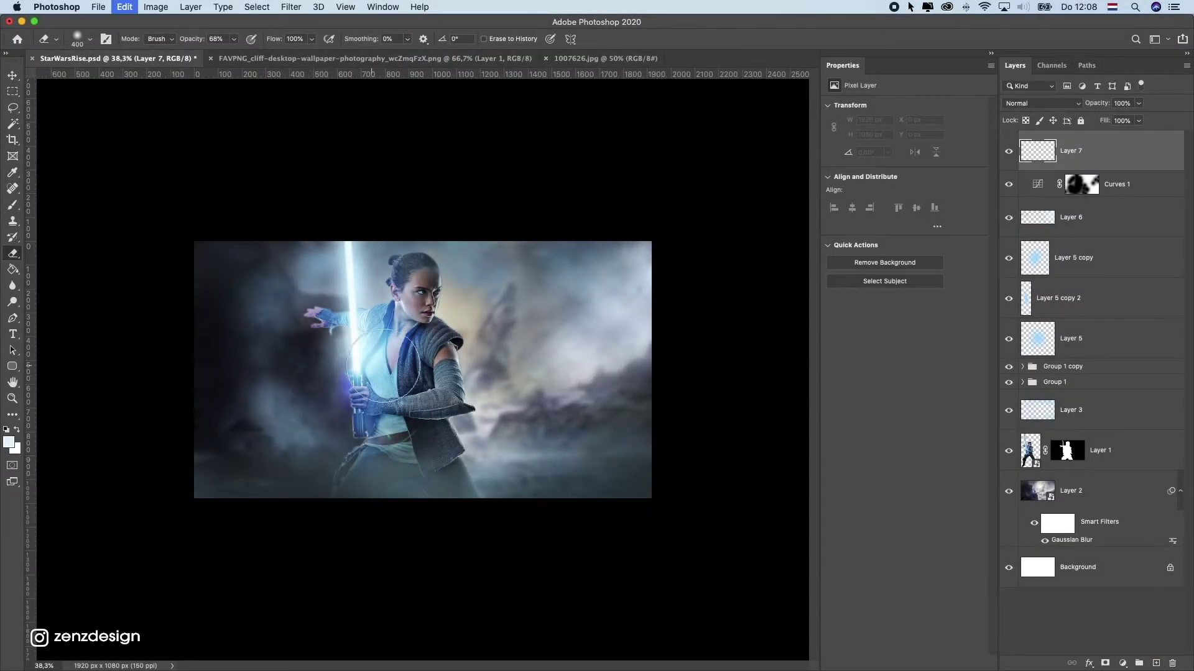
pyautogui.press('super+z')
pyautogui.click(237, 39)
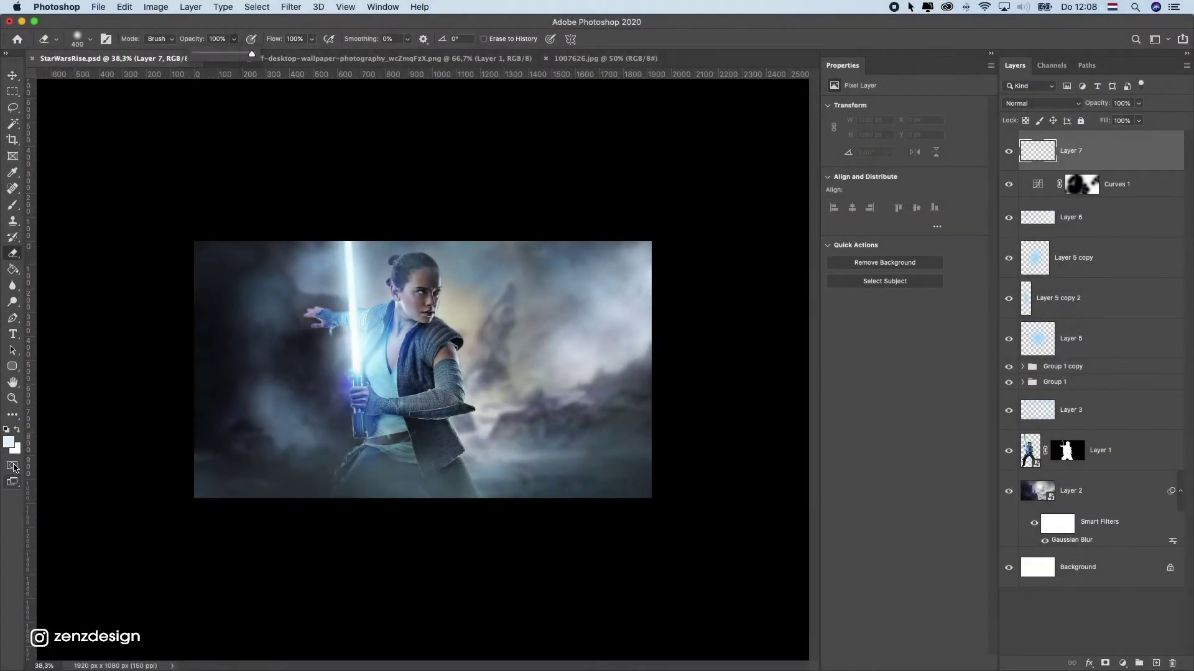
pyautogui.click(10, 441)
pyautogui.moveTo(808, 154)
pyautogui.mouseDown()
pyautogui.moveTo(823, 89)
pyautogui.moveTo(876, 24)
pyautogui.mouseUp()
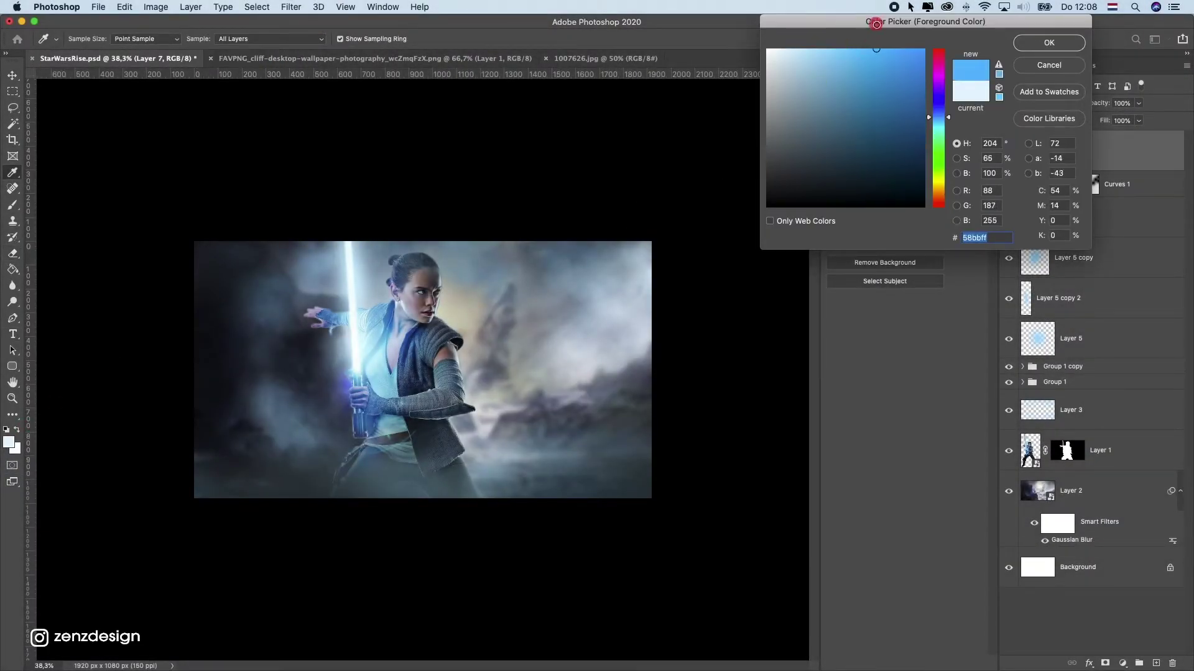
pyautogui.click(1049, 42)
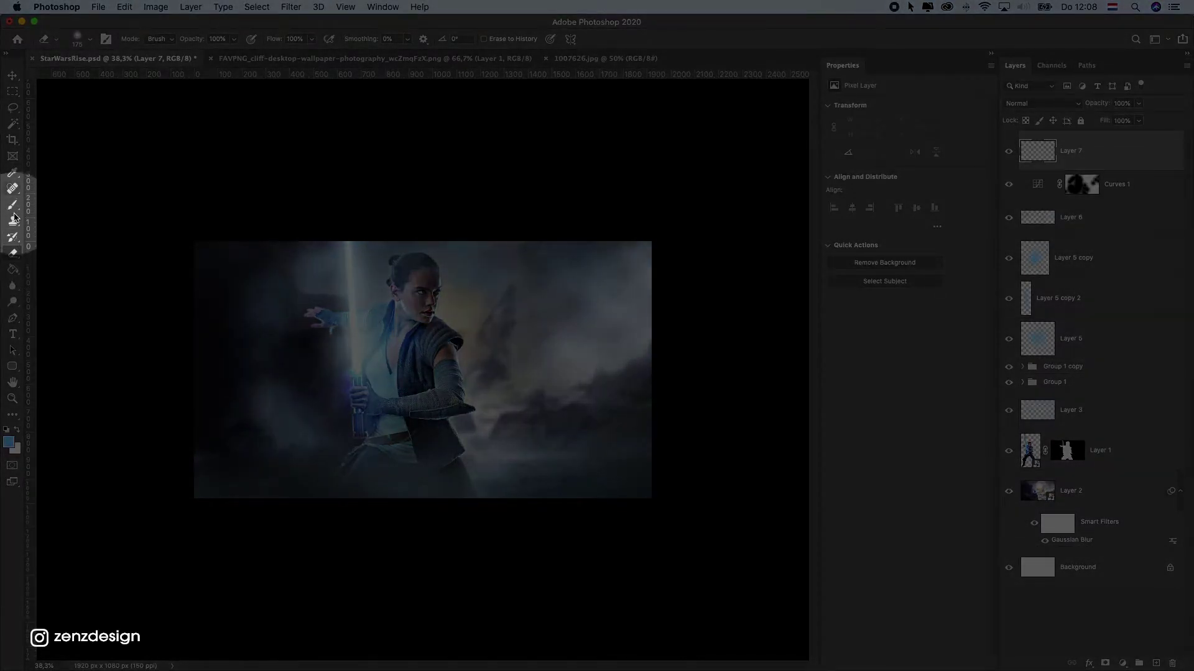
# Ready the Brush tool at 400 px and try a soft blue dab on Layer 7 over the figure's chest beside the lightsaber
pyautogui.click(13, 204)
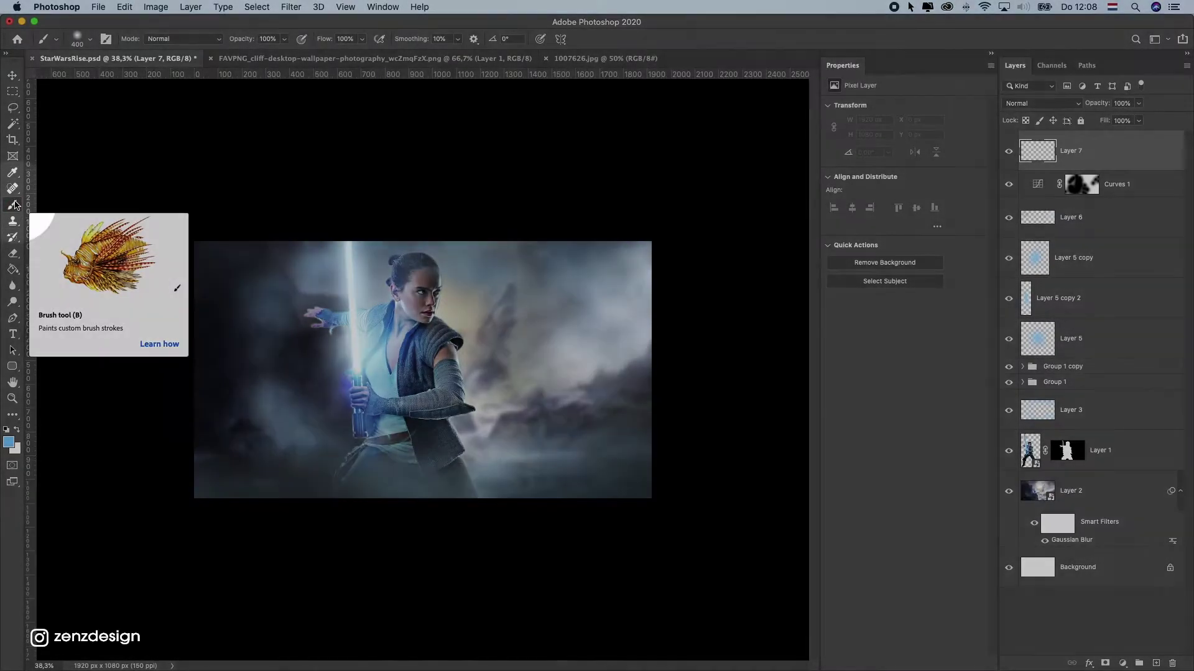
pyautogui.press('[')
pyautogui.press('[')
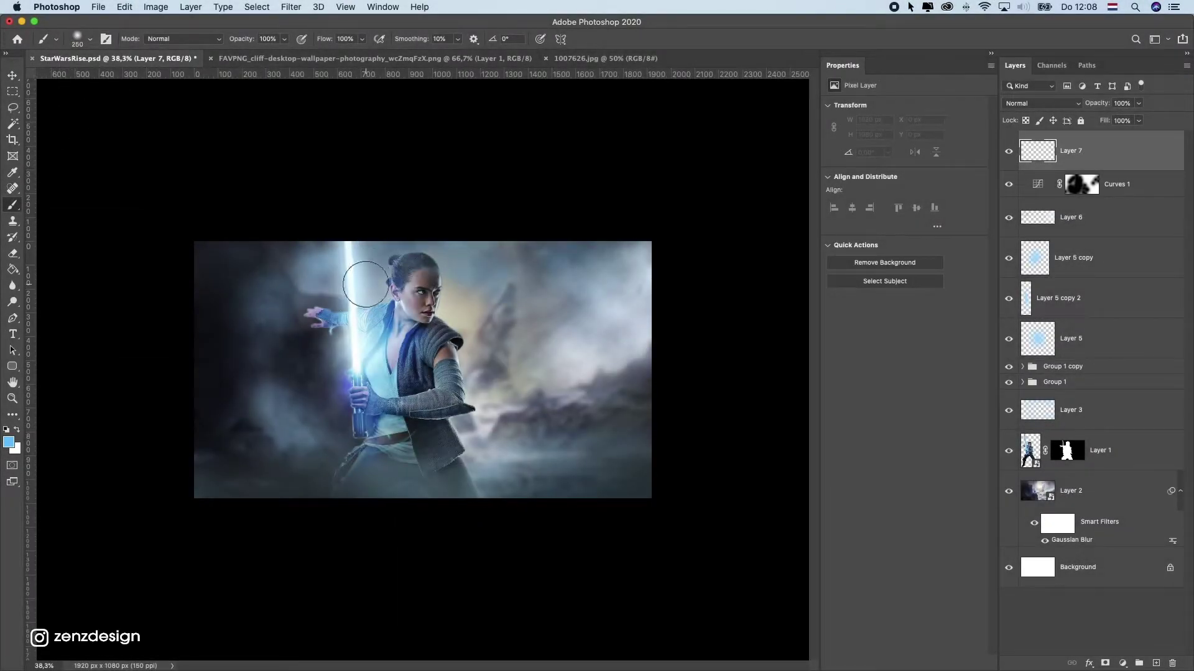
pyautogui.press(']')
pyautogui.press(']')
pyautogui.press(']')
pyautogui.press(']')
pyautogui.rightClick(383, 350)
pyautogui.click(387, 351)
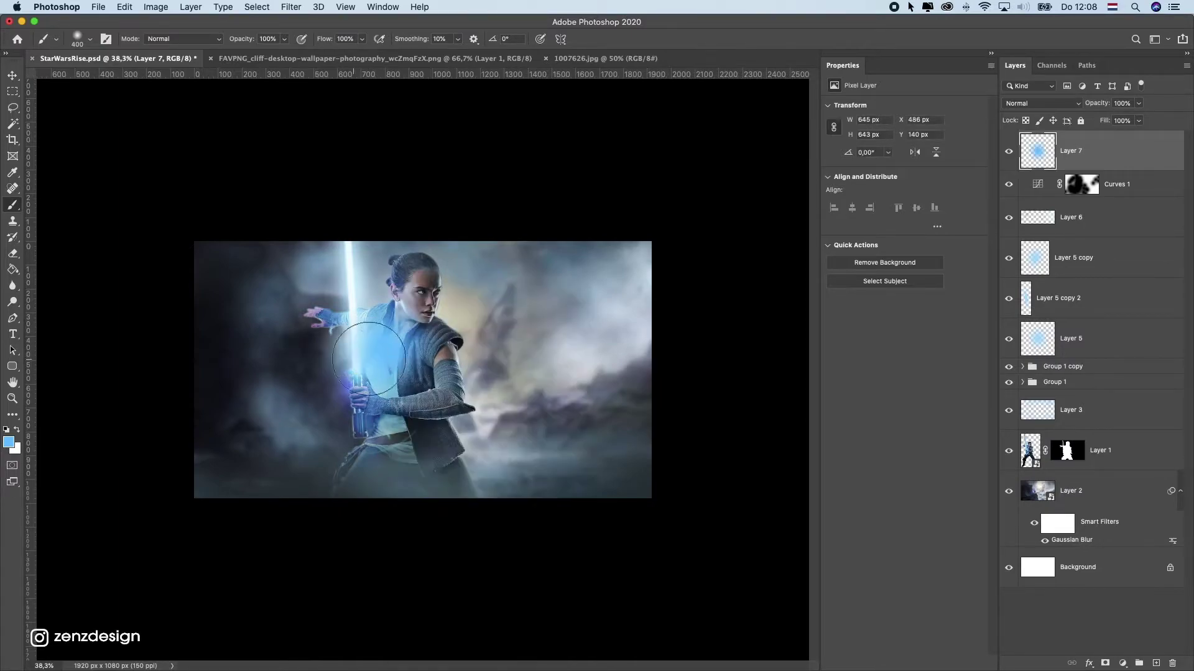
# Undo the chest dab, set Layer 7's blend mode to Overlay and dab blue glow over the hand on the lightsaber hilt
pyautogui.press('super+t')
pyautogui.click(1013, 103)
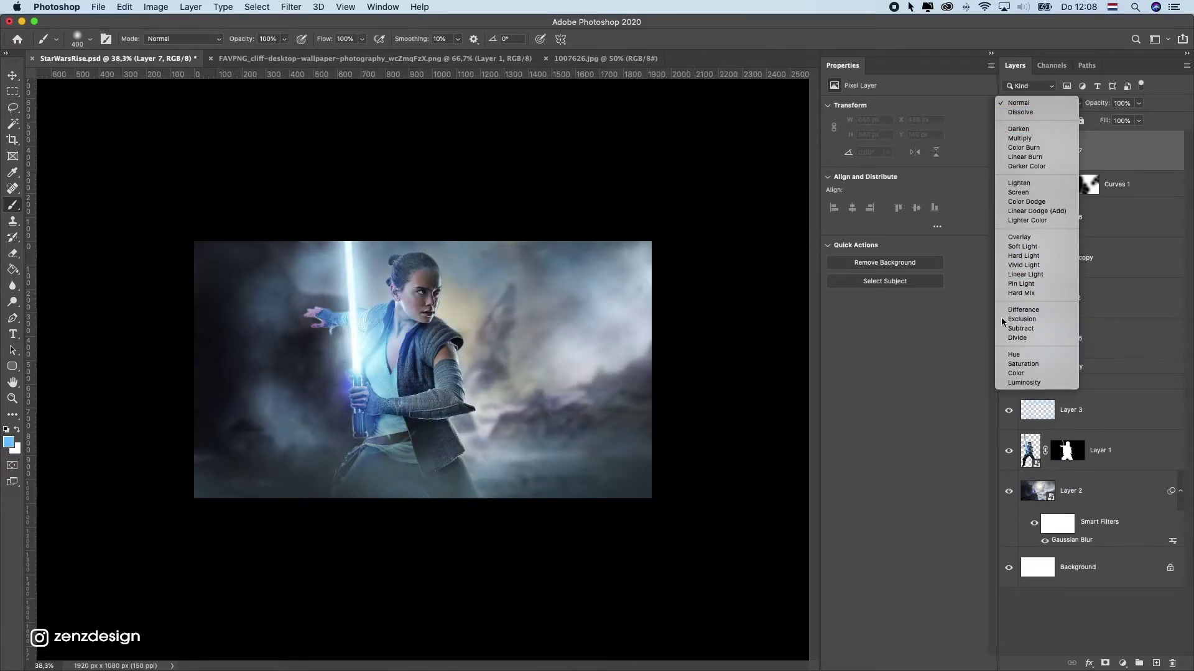
pyautogui.click(1019, 237)
pyautogui.click(367, 390)
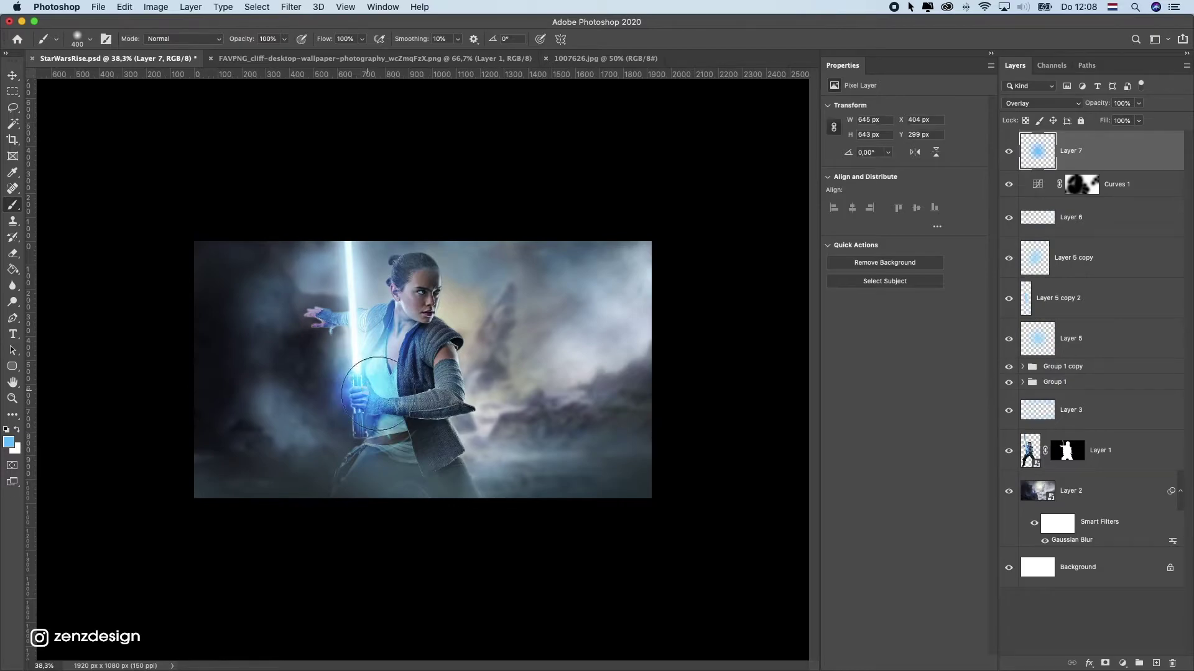
# Undo the large glow on Layer 7 and dab light blue with a 175 px brush over the lower part of the lightsaber blade
pyautogui.press('super+z')
pyautogui.click(352, 348)
pyautogui.press('super+z')
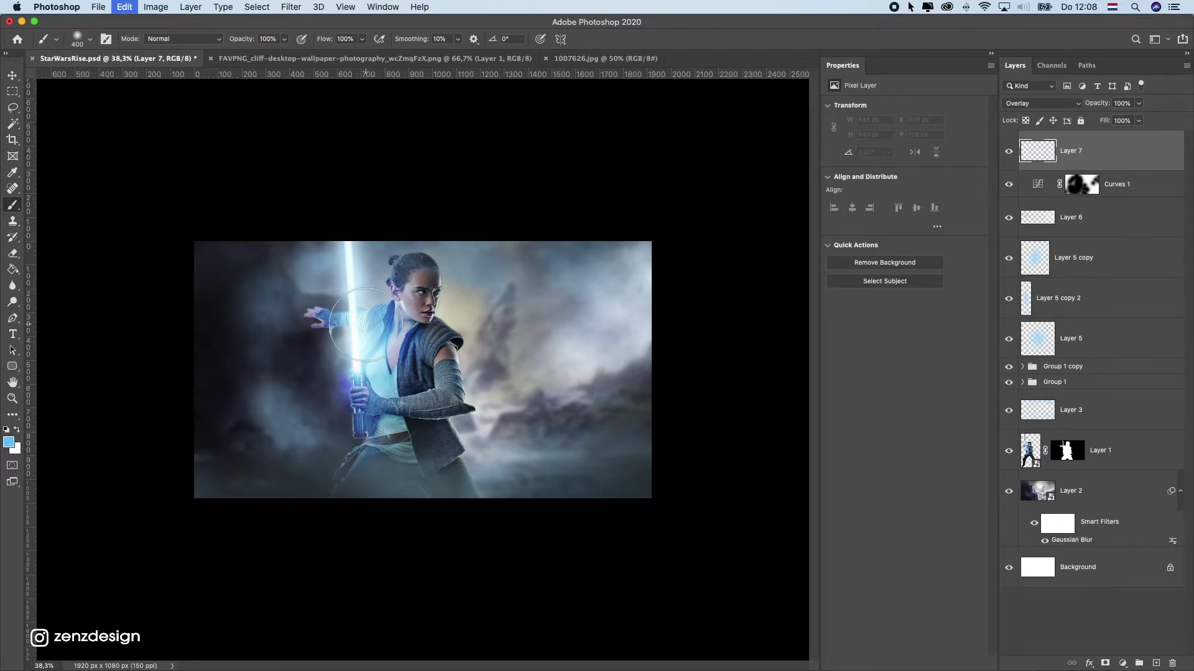
pyautogui.click(356, 358)
pyautogui.click(350, 341)
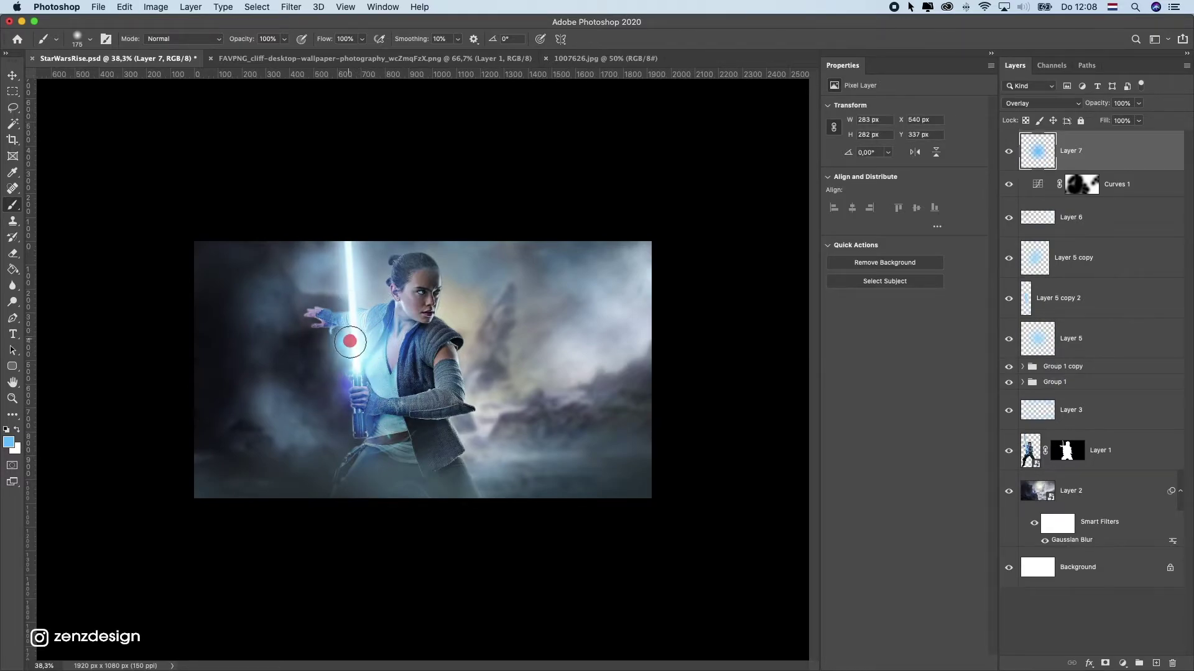
pyautogui.press('super+z')
pyautogui.click(353, 338)
pyautogui.click(353, 320)
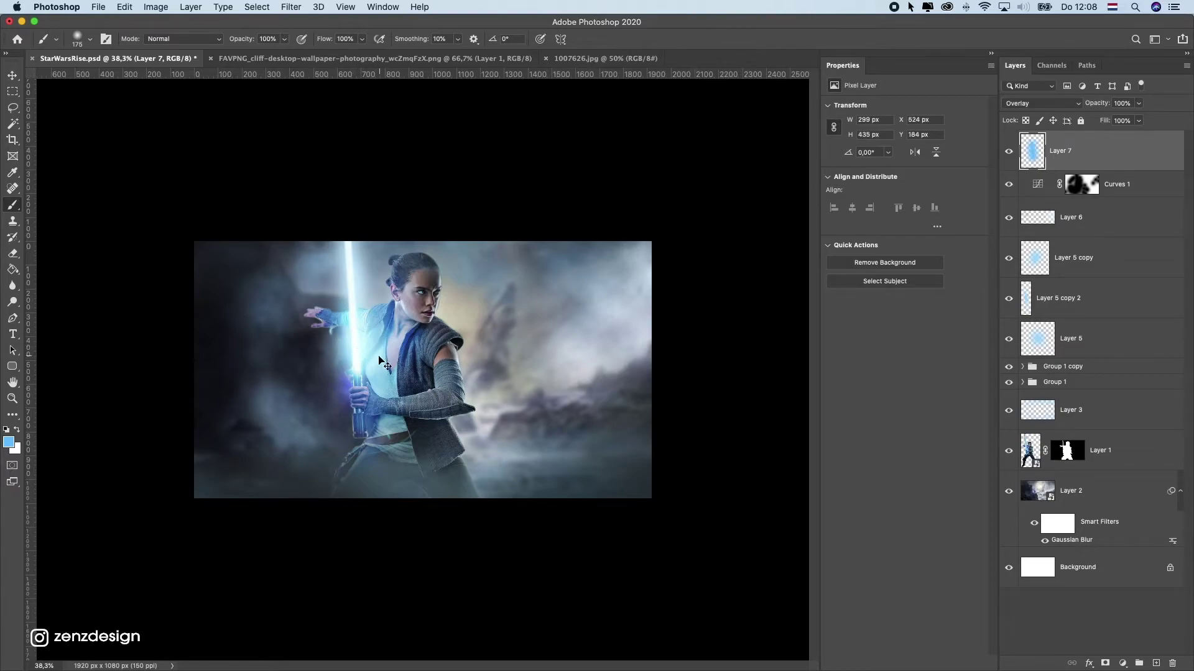
pyautogui.press('super+z')
pyautogui.click(346, 286)
pyautogui.click(344, 261)
pyautogui.press('super+z')
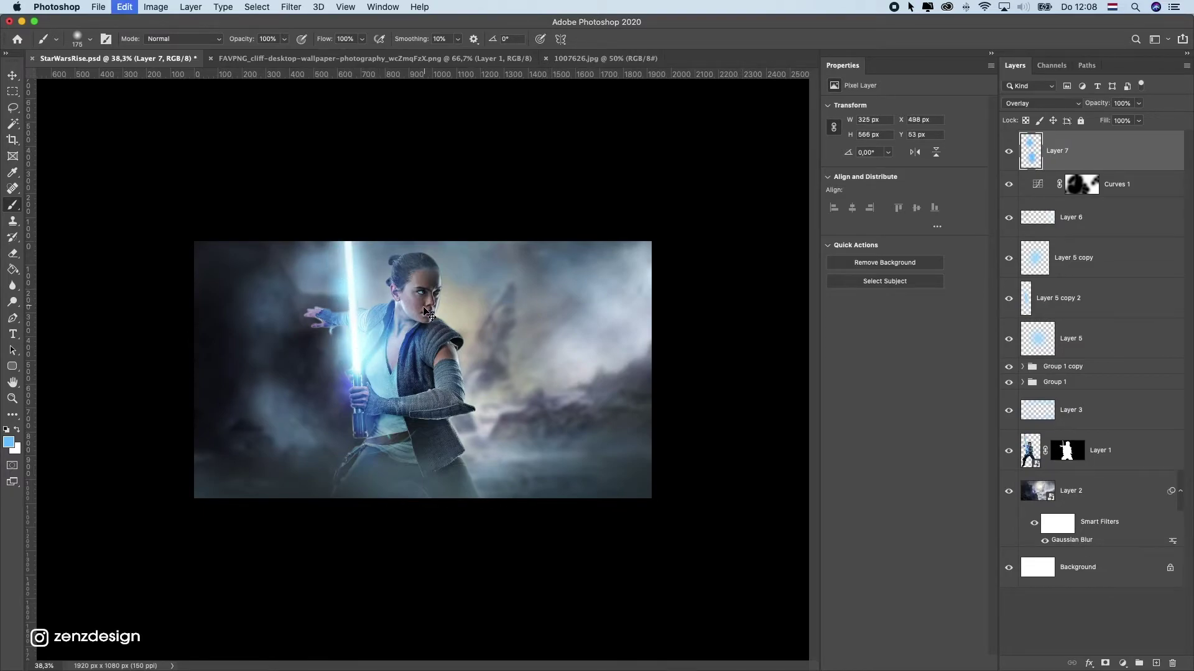
pyautogui.moveTo(356, 295); pyautogui.dragTo(331, 233)
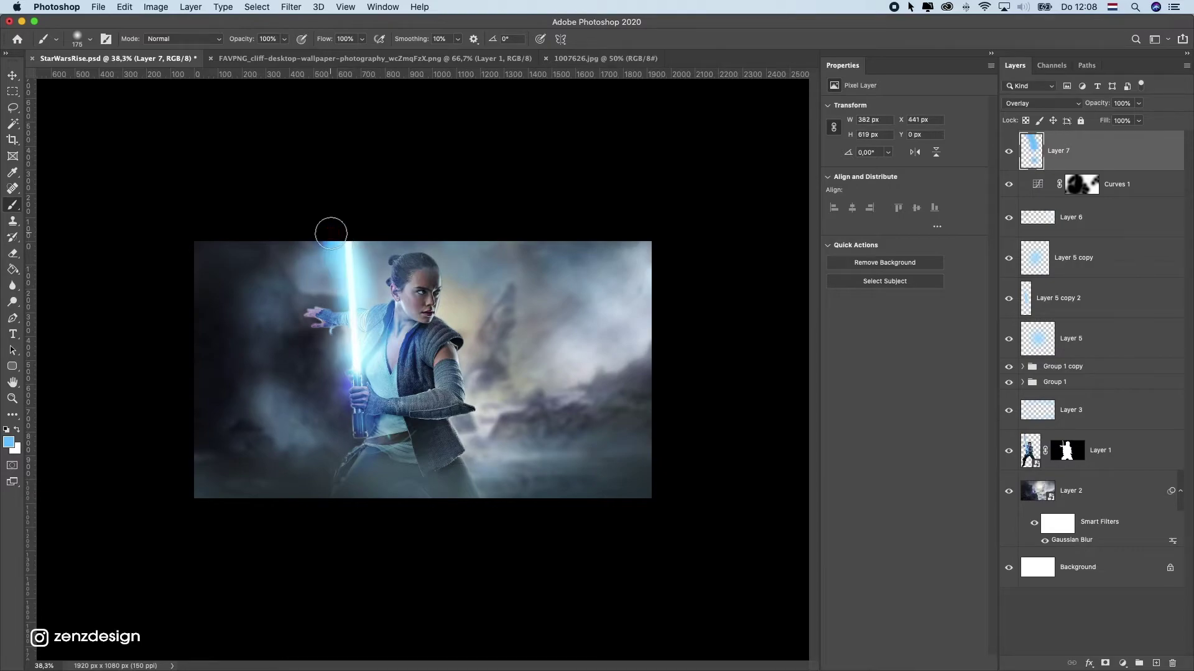
pyautogui.press('super+z')
pyautogui.moveTo(358, 364)
pyautogui.mouseDown()
pyautogui.moveTo(360, 380)
pyautogui.moveTo(384, 312)
pyautogui.mouseUp()
pyautogui.press('super+z')
pyautogui.press('super+z')
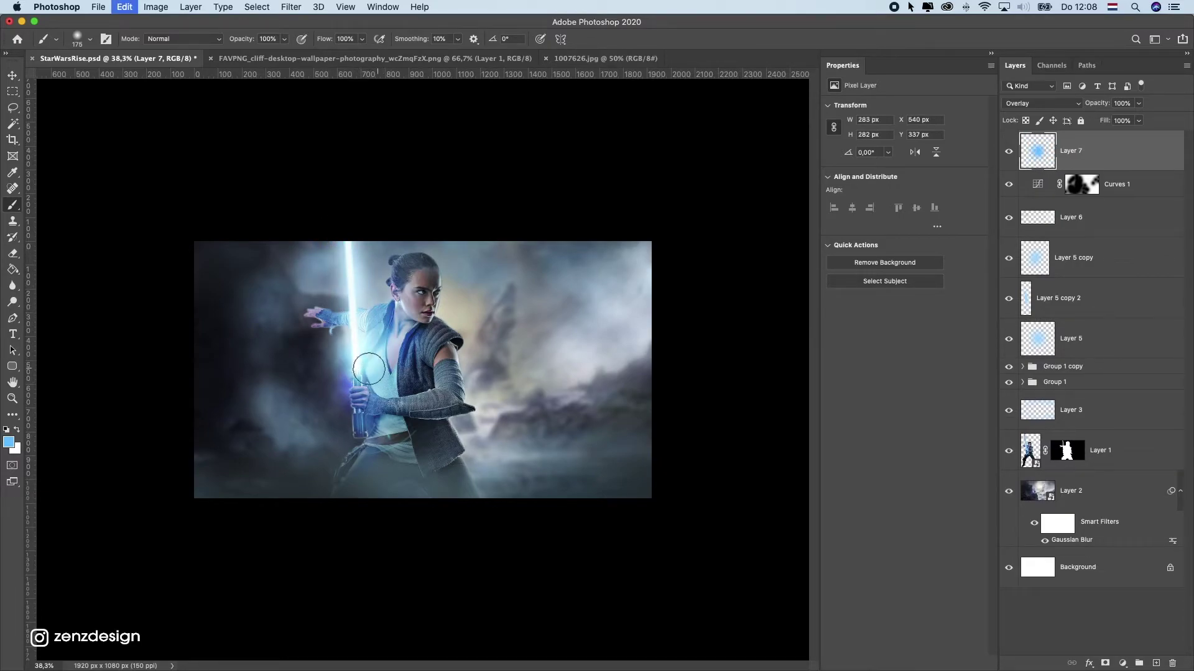
# Add another blue dab on Layer 7 where the blade meets the hilt, just above the figure's hand
pyautogui.moveTo(367, 396); pyautogui.dragTo(364, 376)
pyautogui.press('super+z')
pyautogui.click(369, 378)
pyautogui.scroll(-8, 465, 346)
pyautogui.scroll(7, 460, 358)
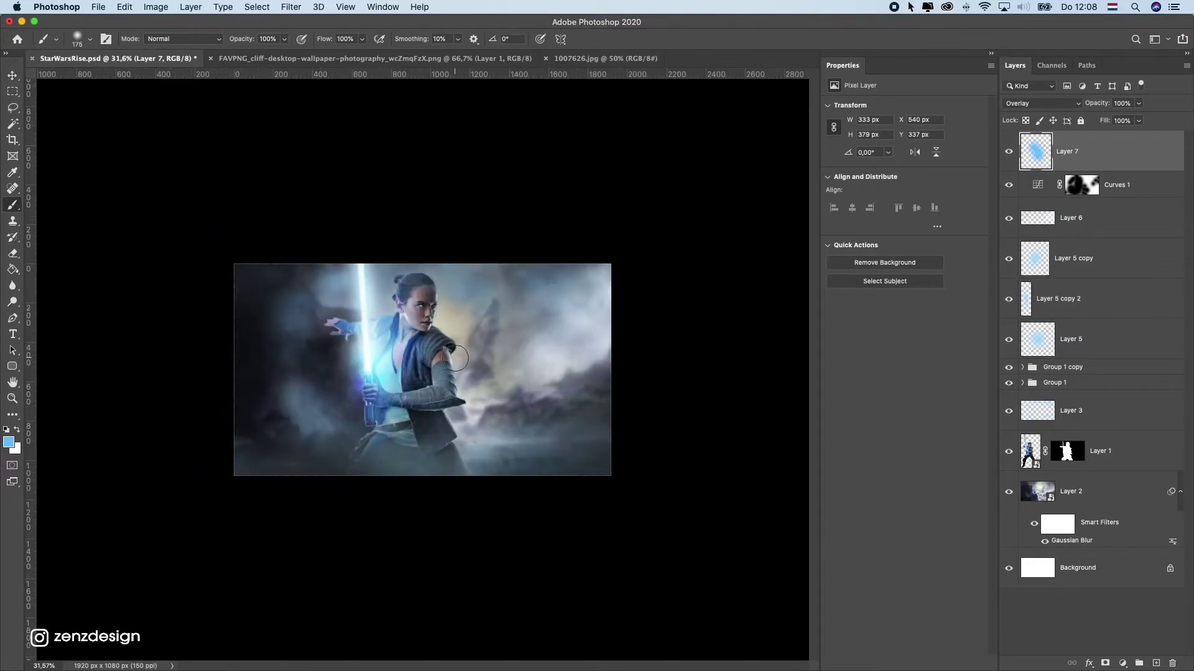
# Compare the image with Layer 7 hidden and shown, and set the layer's opacity to 75%
pyautogui.click(1007, 153)
pyautogui.click(1007, 154)
pyautogui.click(1139, 104)
pyautogui.scroll(2, 427, 328)
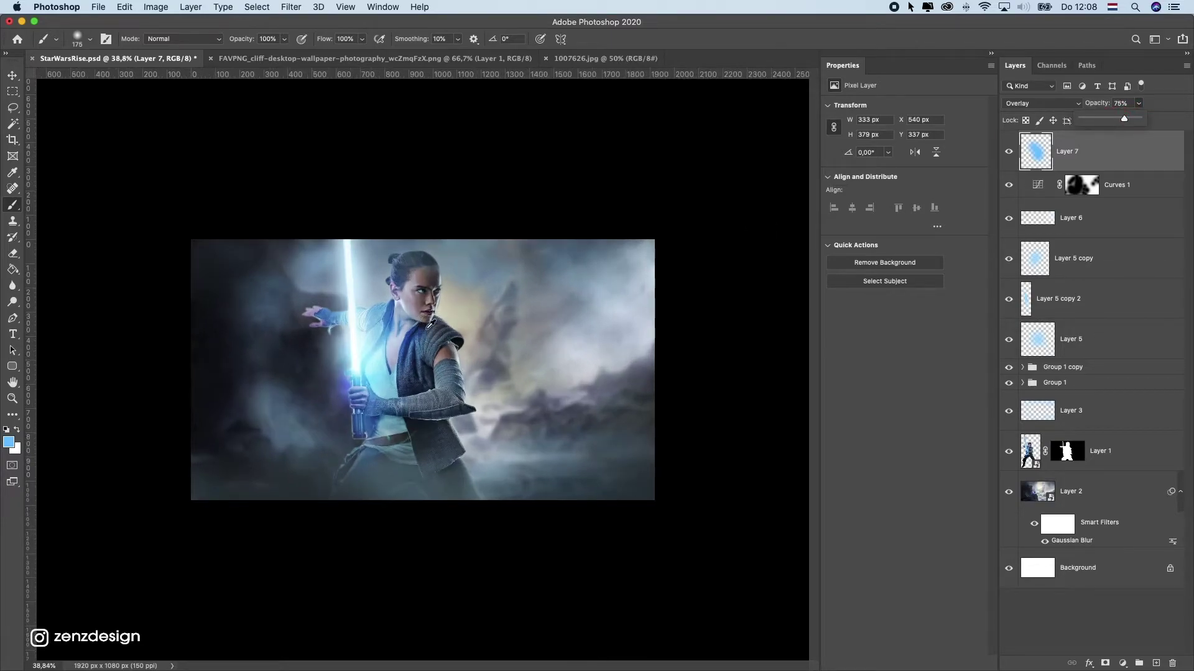
pyautogui.scroll(-2, 426, 327)
pyautogui.scroll(2, 427, 327)
pyautogui.click(1113, 147)
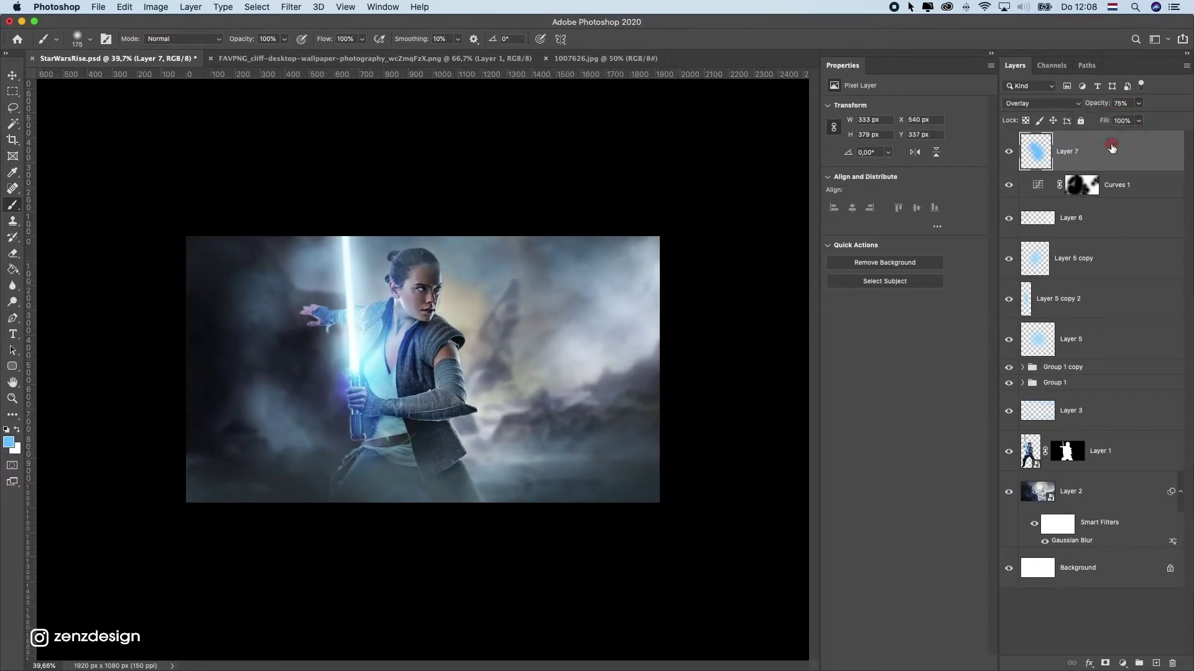
# Add a Hue/Saturation adjustment directly above Layer 1 and clip it to the figure
pyautogui.click(1123, 663)
pyautogui.click(401, 299)
pyautogui.click(1018, 451)
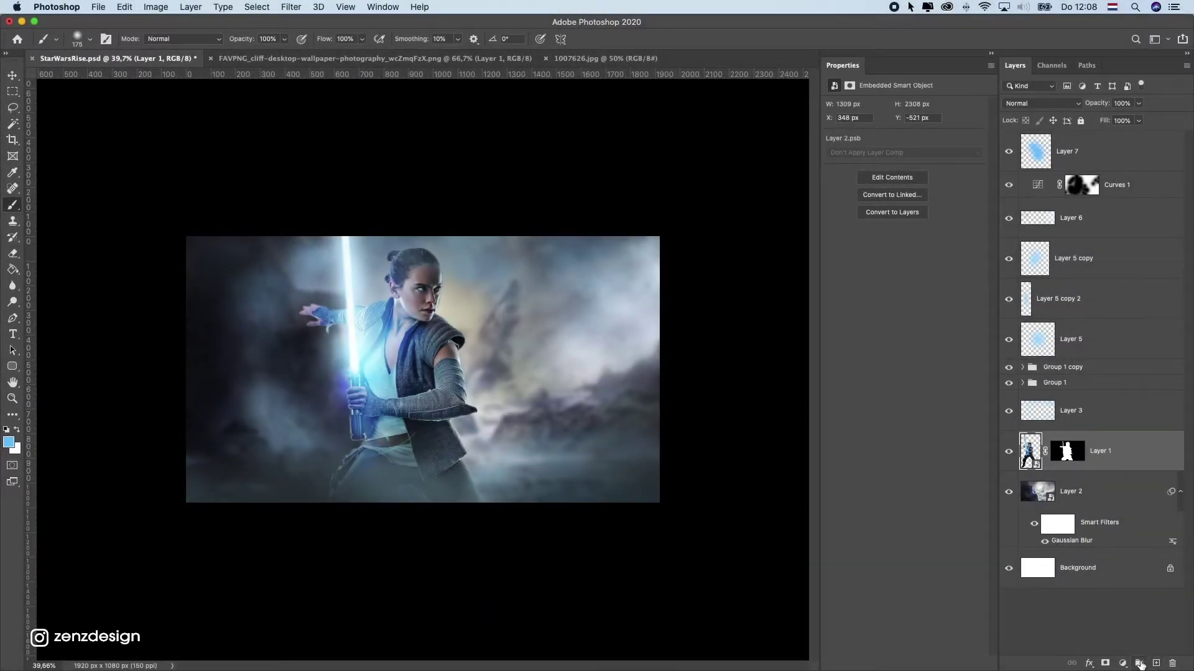
pyautogui.click(1121, 663)
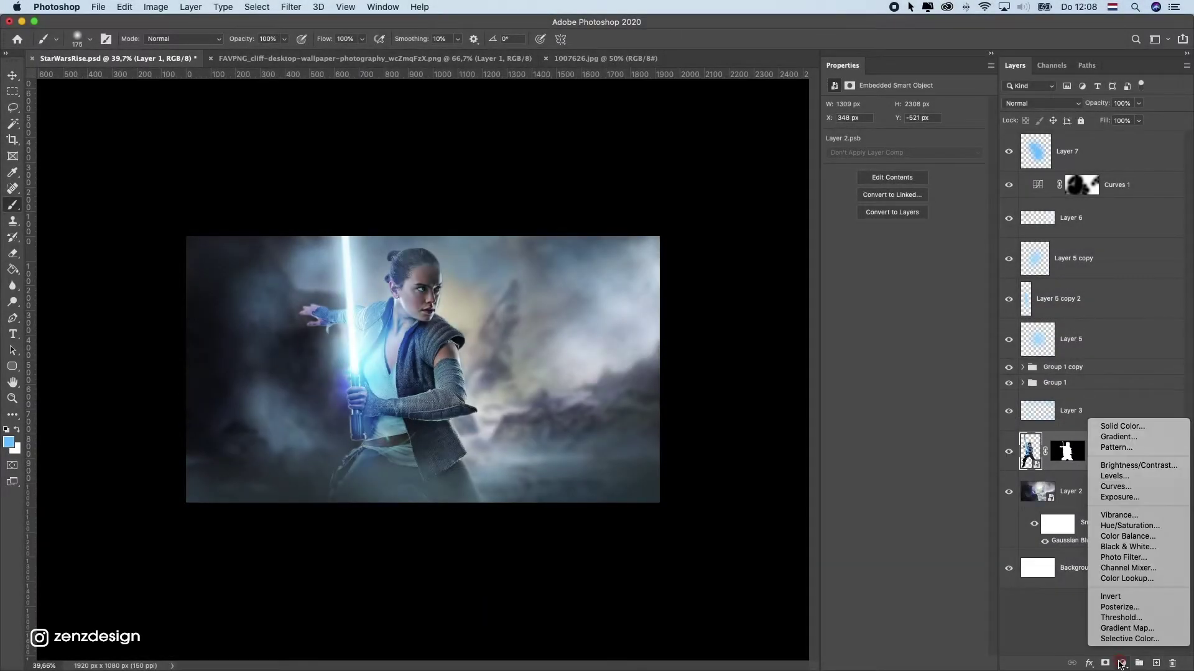
pyautogui.click(1151, 525)
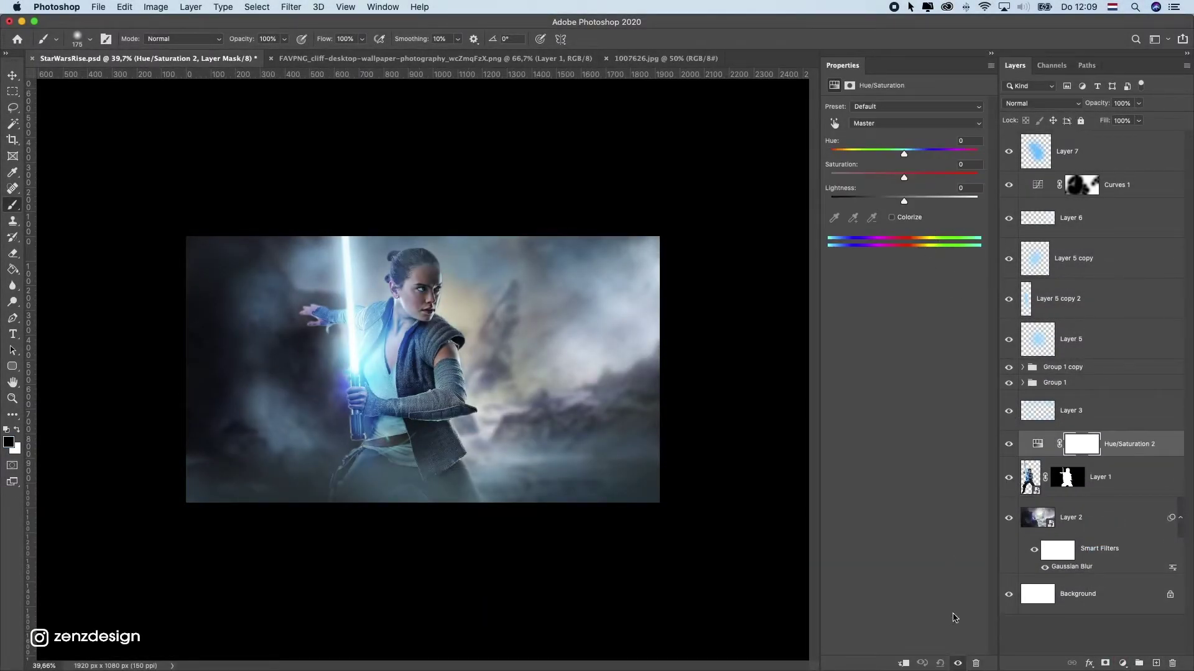
pyautogui.click(905, 663)
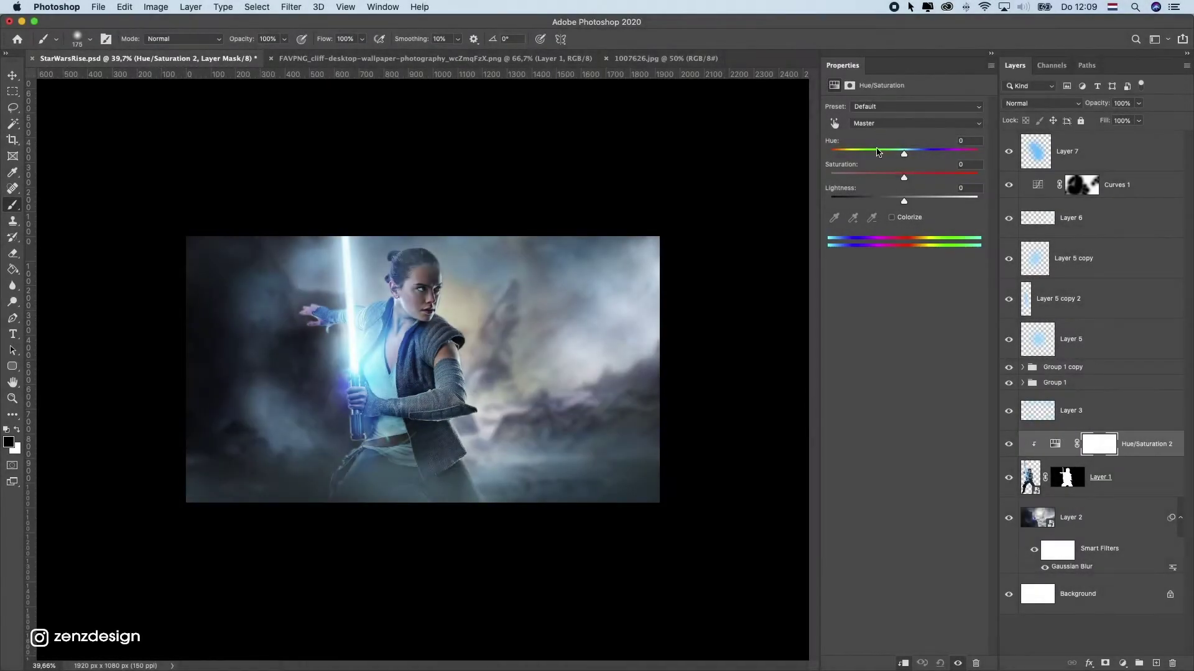
# Set the figure's Hue/Saturation adjustment to Saturation -32 and Lightness -7, keeping Hue at 0
pyautogui.moveTo(903, 179); pyautogui.dragTo(879, 180)
pyautogui.moveTo(886, 156); pyautogui.dragTo(918, 162)
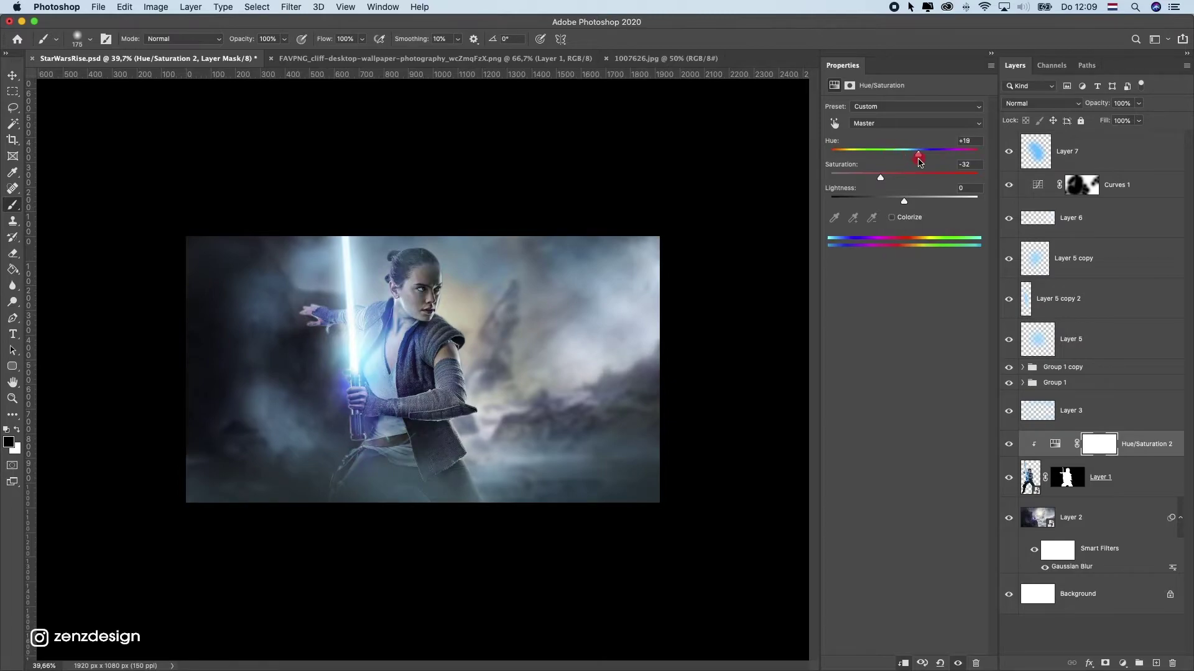
pyautogui.press('super+z')
pyautogui.moveTo(895, 200); pyautogui.dragTo(892, 202)
pyautogui.click(915, 198)
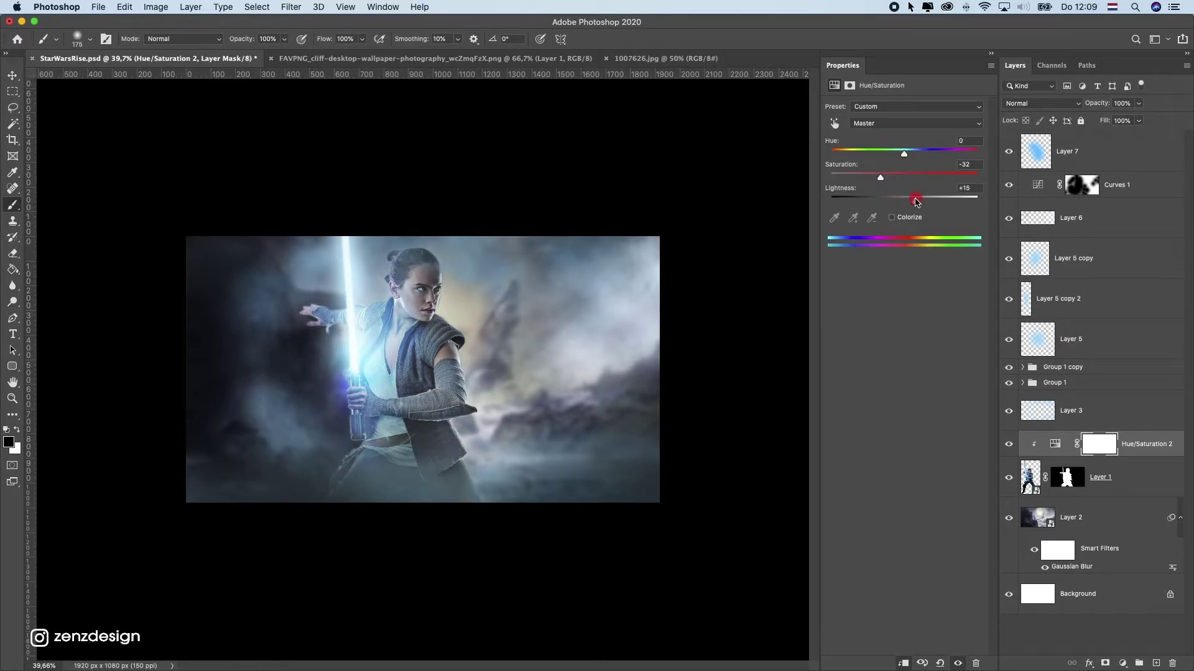
pyautogui.press('super+z')
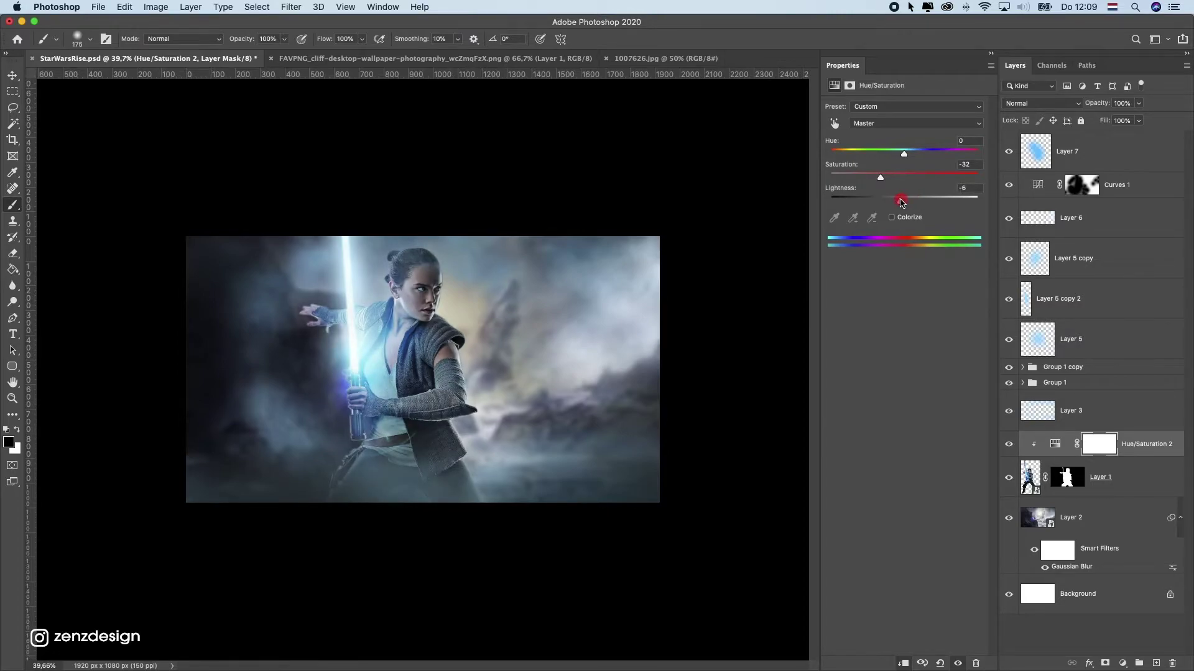
pyautogui.scroll(-3, 556, 350)
pyautogui.scroll(3, 556, 345)
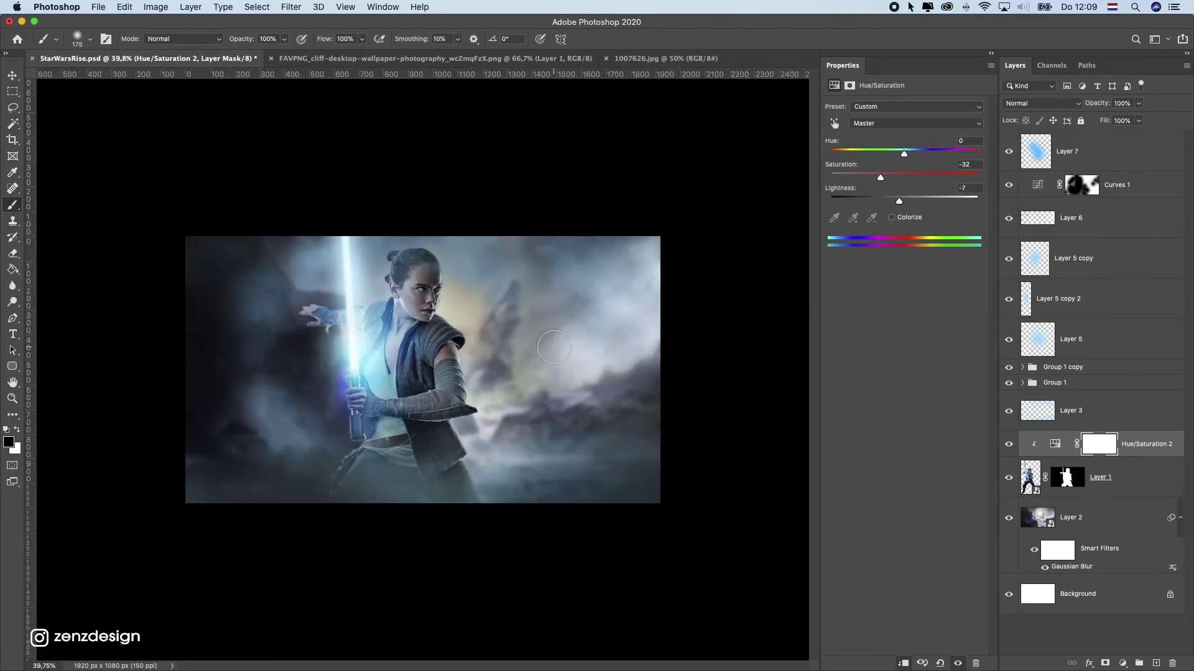
# Add a Curves adjustment above Layer 7, try lowering its midtones to input 130, output 101, and undo that curve change
pyautogui.click(1114, 168)
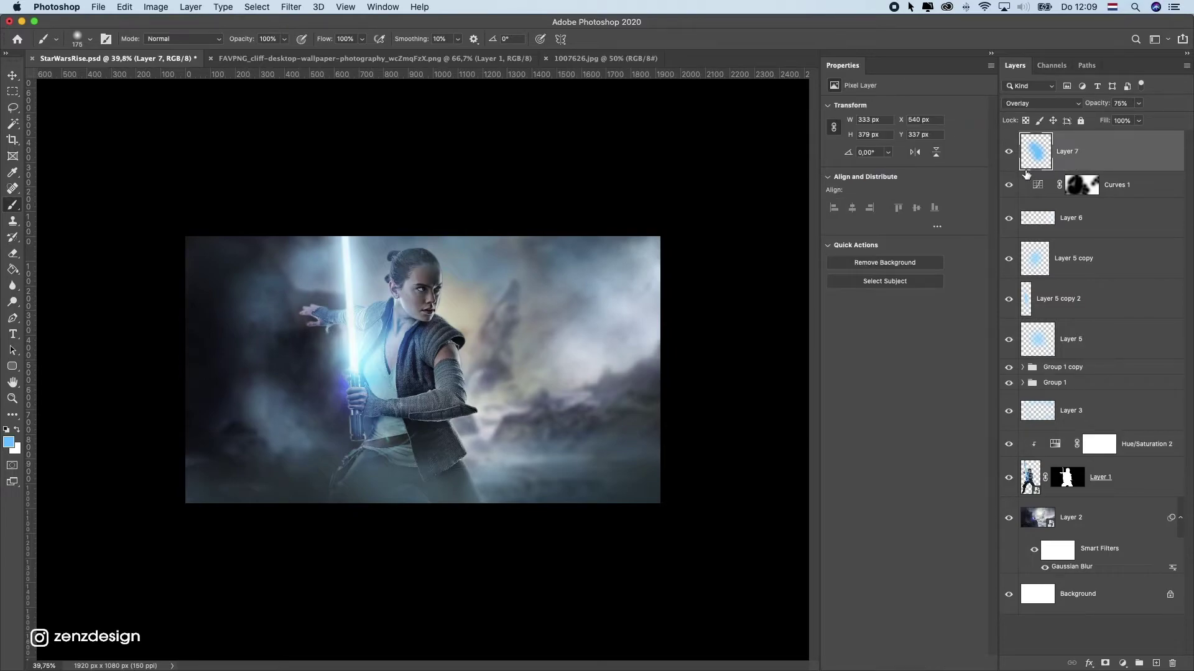
pyautogui.click(1123, 663)
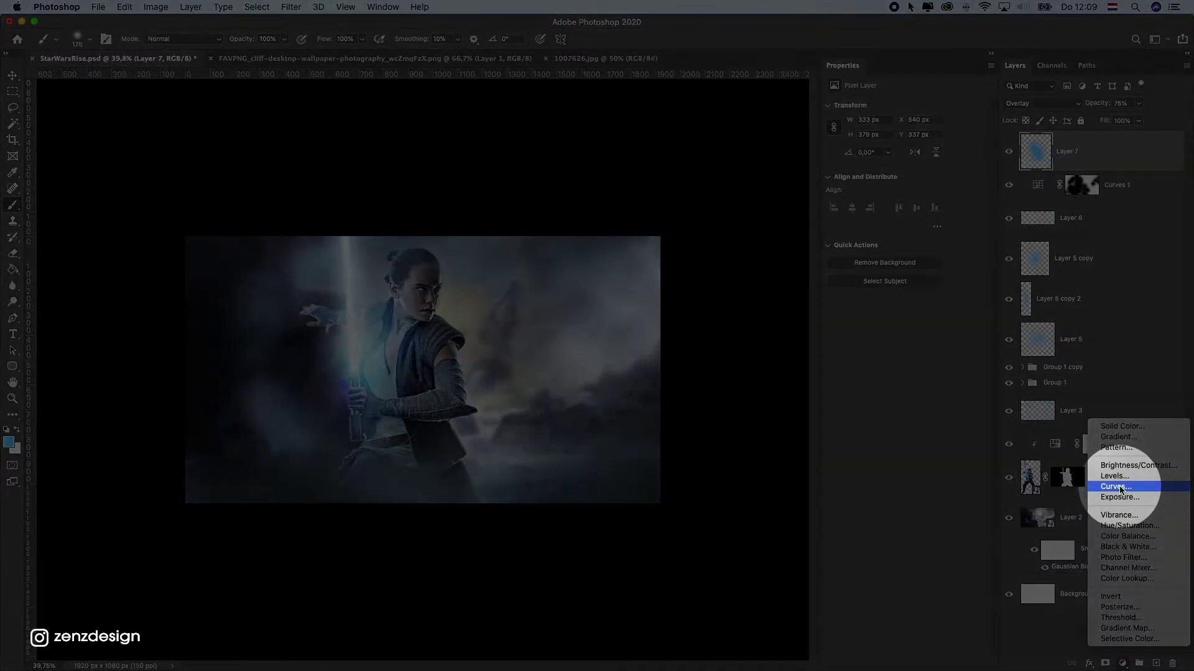
pyautogui.click(1117, 487)
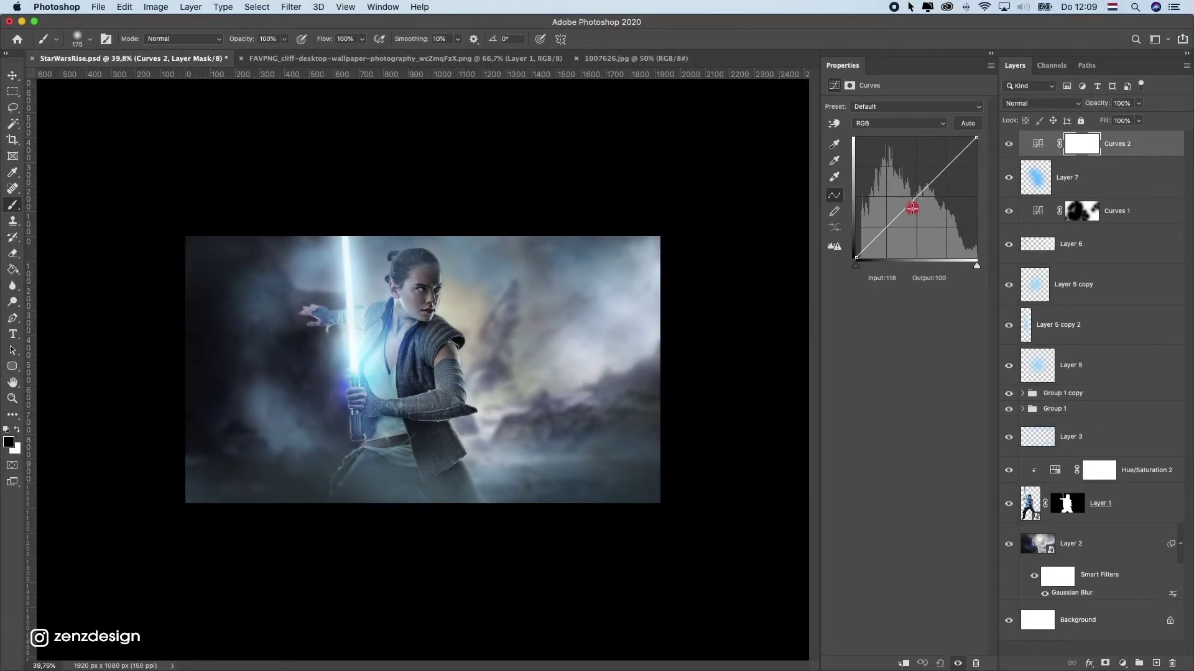
pyautogui.moveTo(912, 209); pyautogui.dragTo(917, 210)
pyautogui.press('super+z')
pyautogui.press('super+z')
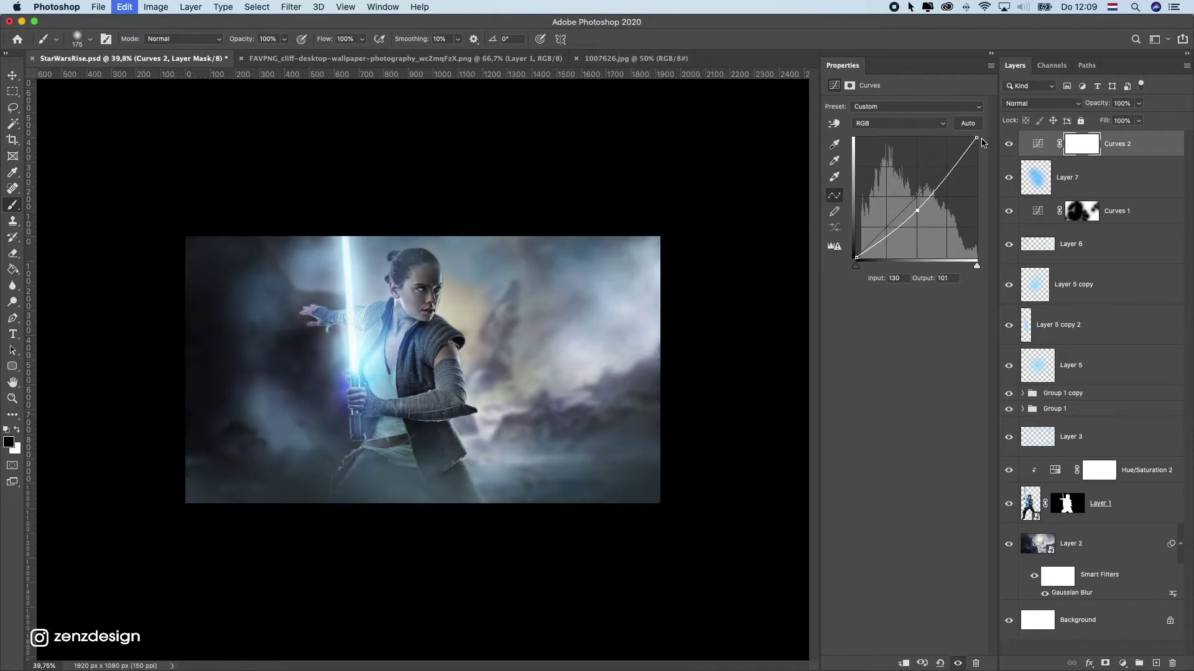
# Increase contrast in Curves 2 by moving the white point inward to brighten the highlights and pulling the shadows down
pyautogui.moveTo(976, 137); pyautogui.dragTo(965, 137)
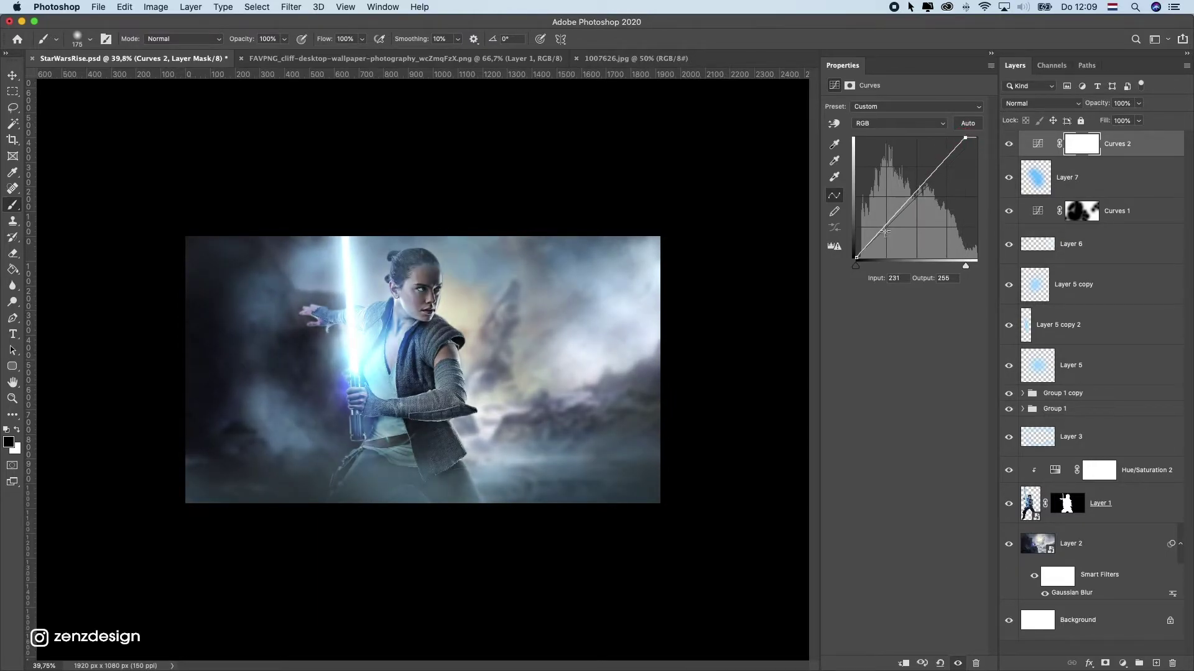
pyautogui.moveTo(883, 230)
pyautogui.mouseDown()
pyautogui.moveTo(894, 224)
pyautogui.moveTo(878, 241)
pyautogui.mouseUp()
pyautogui.moveTo(968, 138)
pyautogui.mouseDown()
pyautogui.moveTo(940, 129)
pyautogui.moveTo(972, 137)
pyautogui.mouseUp()
pyautogui.scroll(-5, 412, 366)
pyautogui.scroll(2, 412, 366)
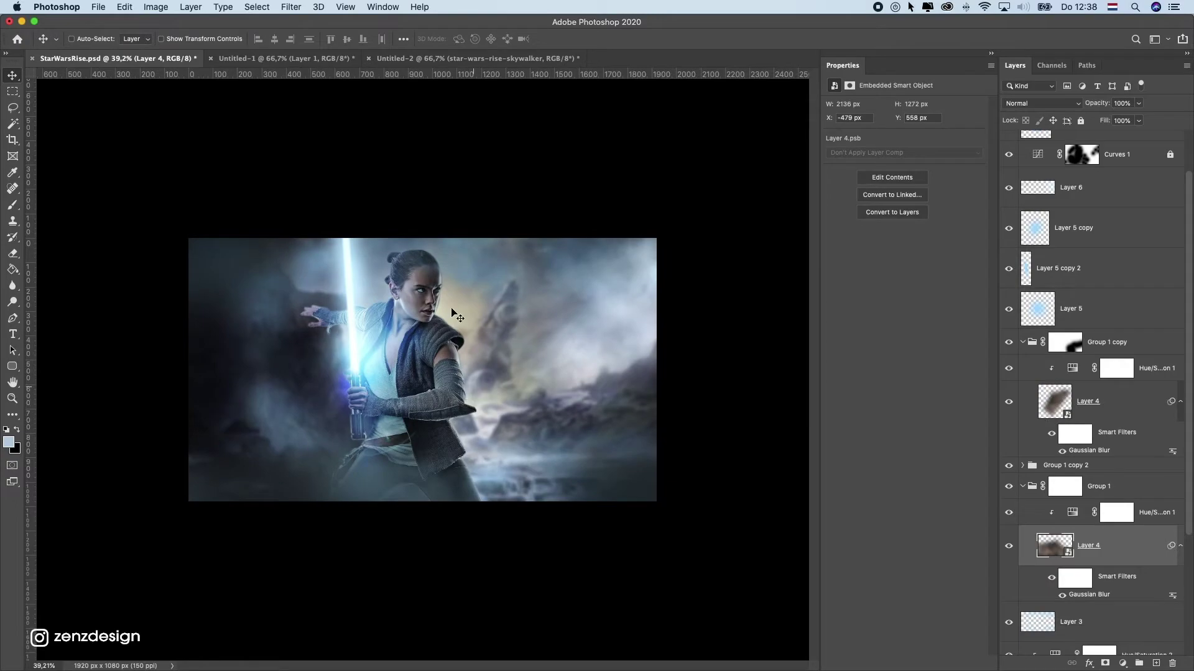
# Add an Exposure adjustment above Hue/Saturation 2 and clip it to the figure on Layer 1
pyautogui.scroll(-5, 1111, 575)
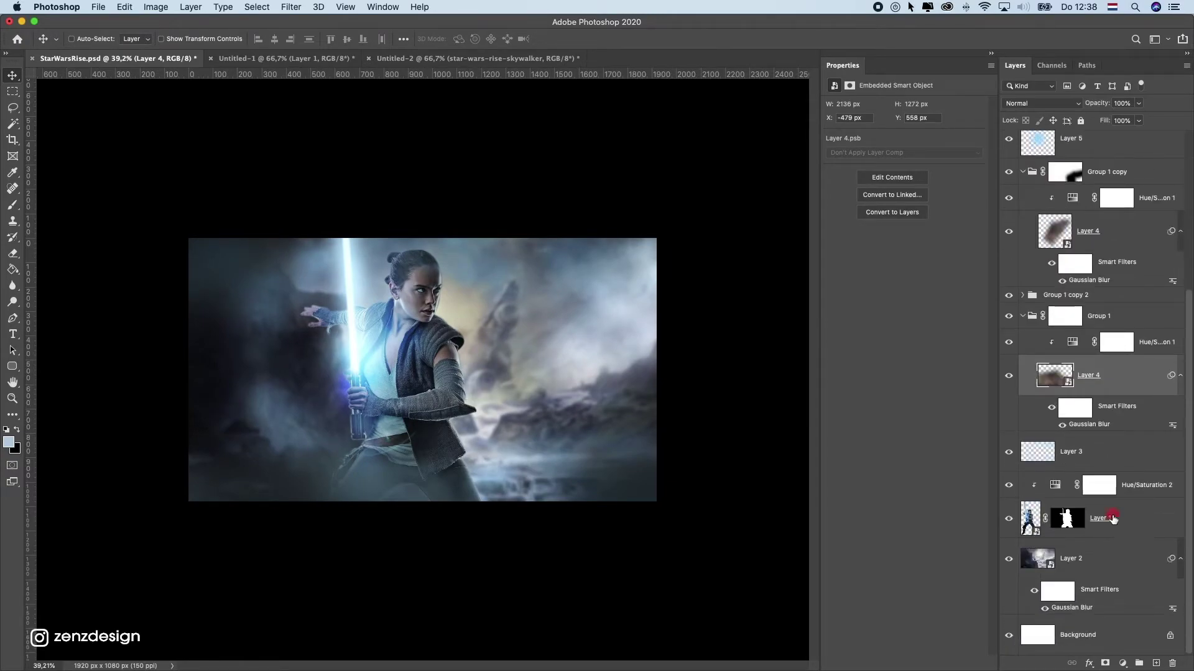
pyautogui.click(1113, 520)
pyautogui.click(1110, 486)
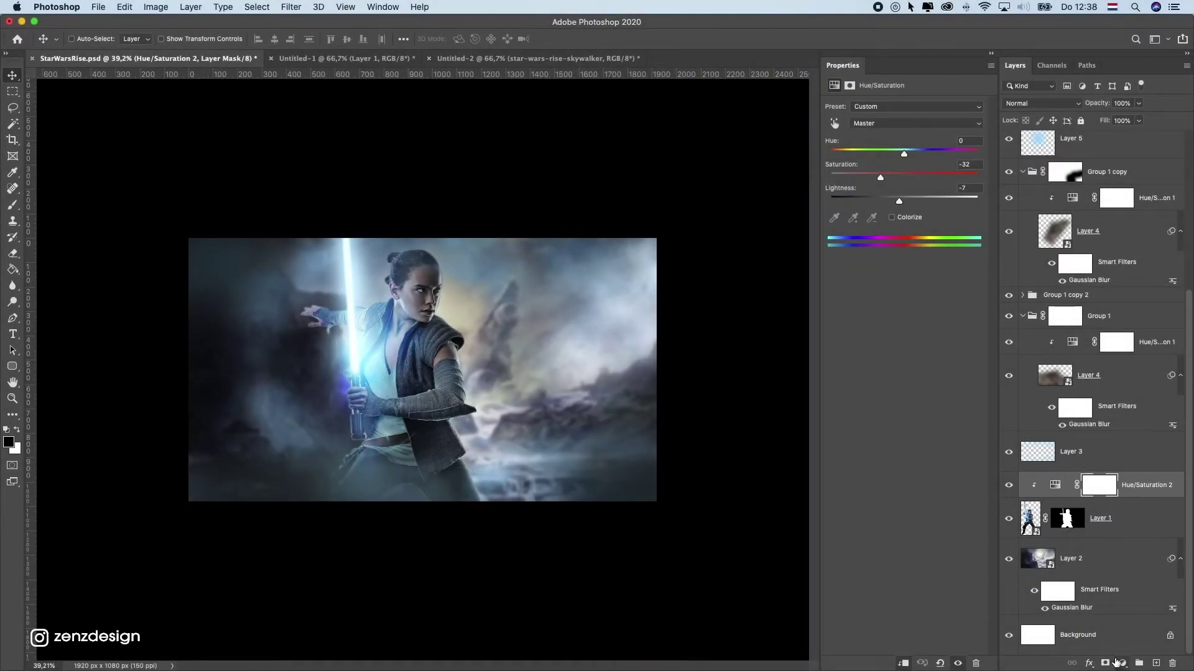
pyautogui.click(1118, 663)
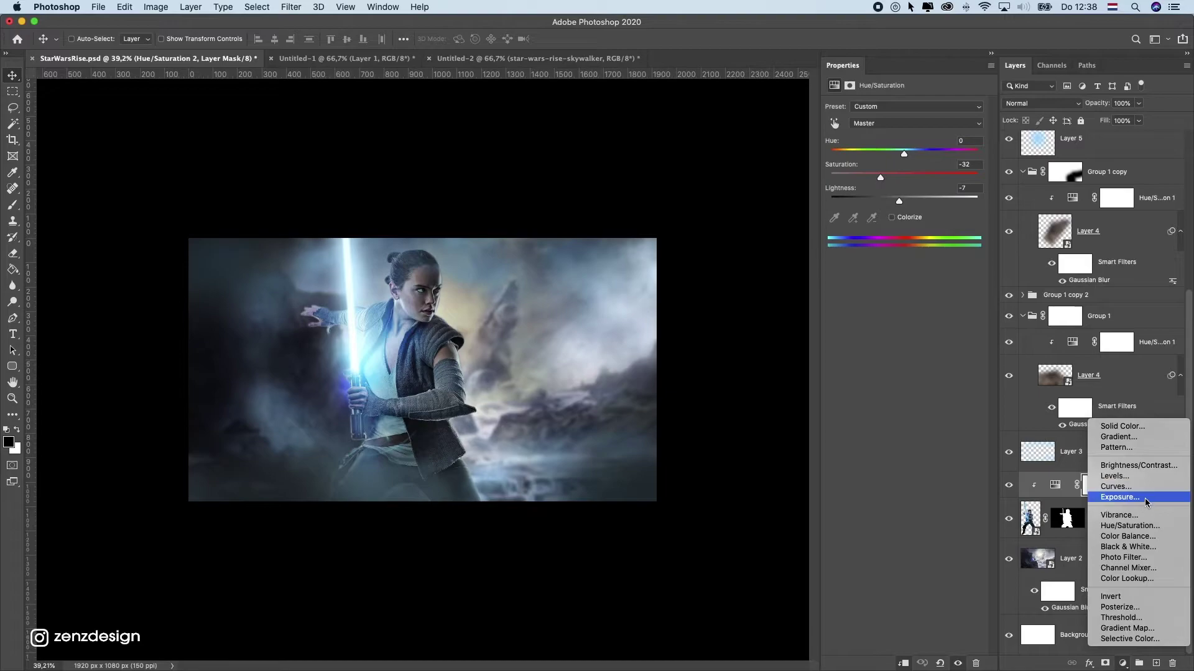
pyautogui.click(1124, 500)
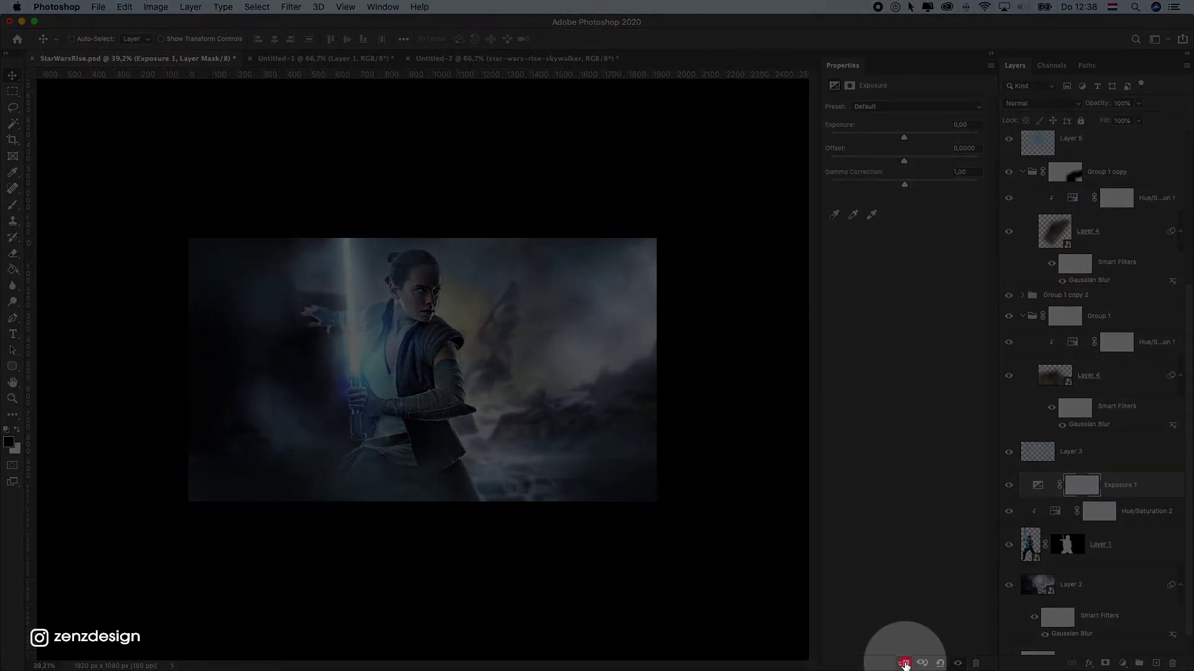
pyautogui.click(904, 664)
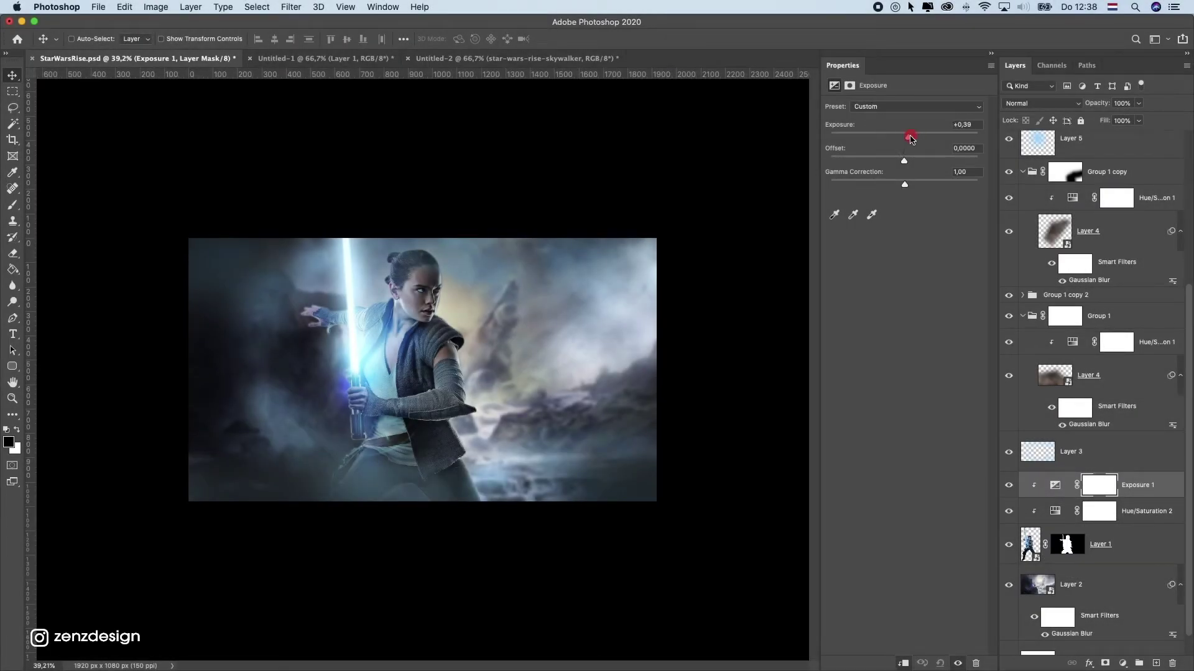
# Set the Exposure adjustment to +0.84 and invert its layer mask to black
pyautogui.moveTo(910, 138); pyautogui.dragTo(913, 141)
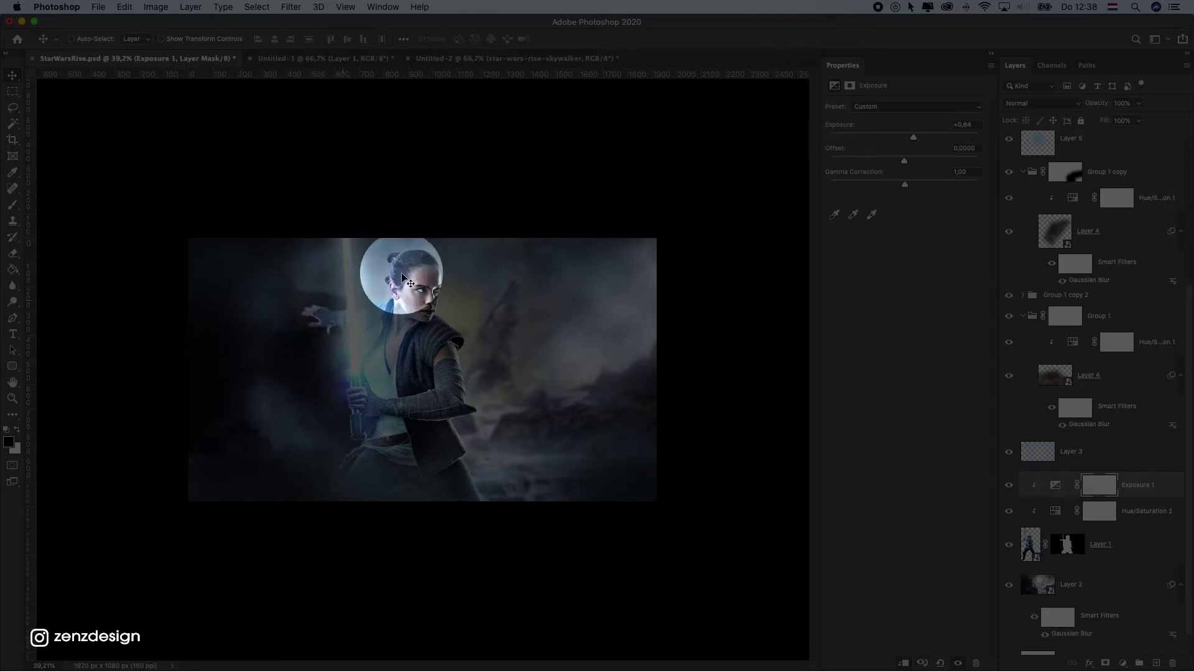
pyautogui.press('super')
pyautogui.press('super')
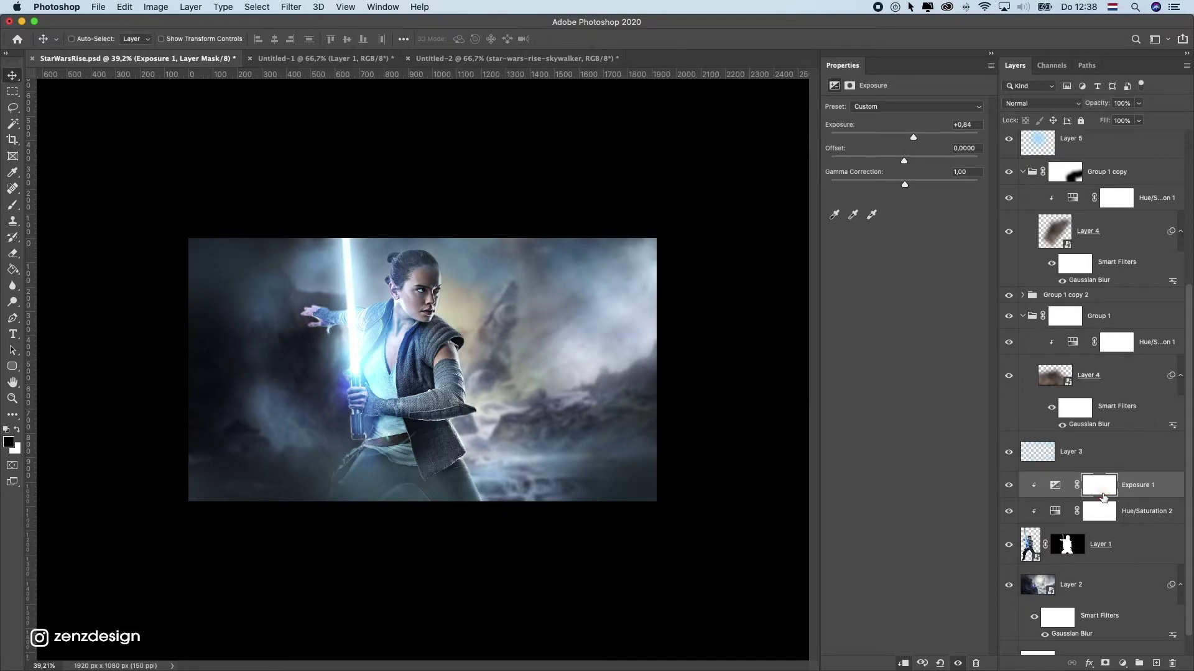
pyautogui.click(1103, 497)
pyautogui.press('super')
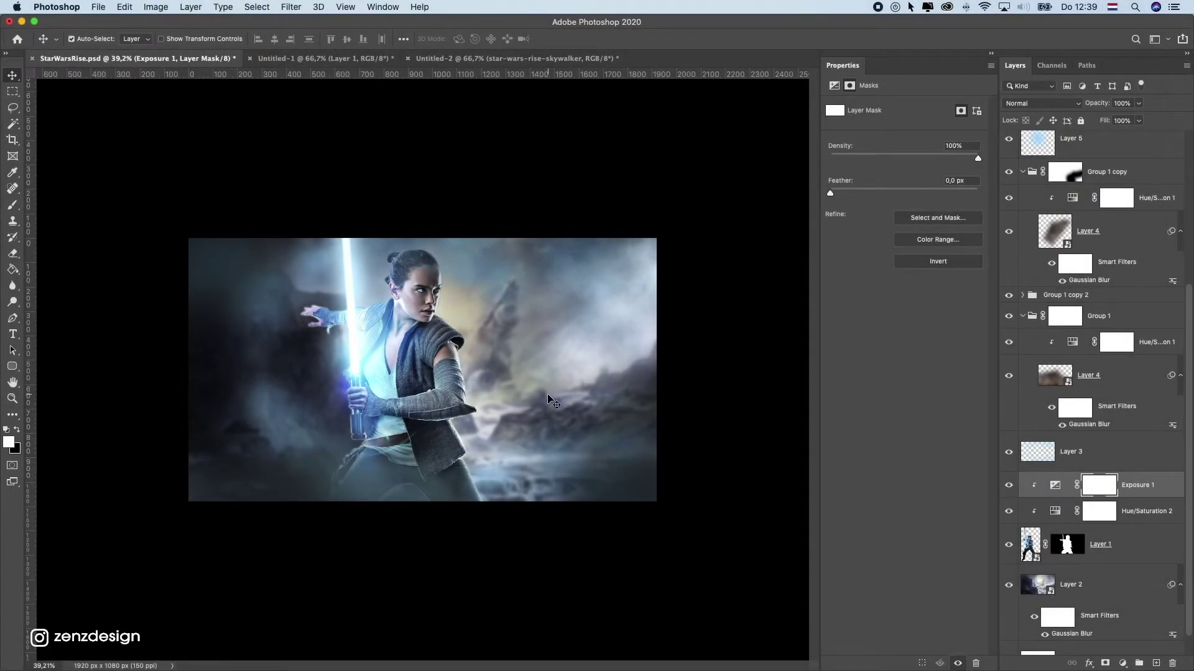
pyautogui.press('super+i')
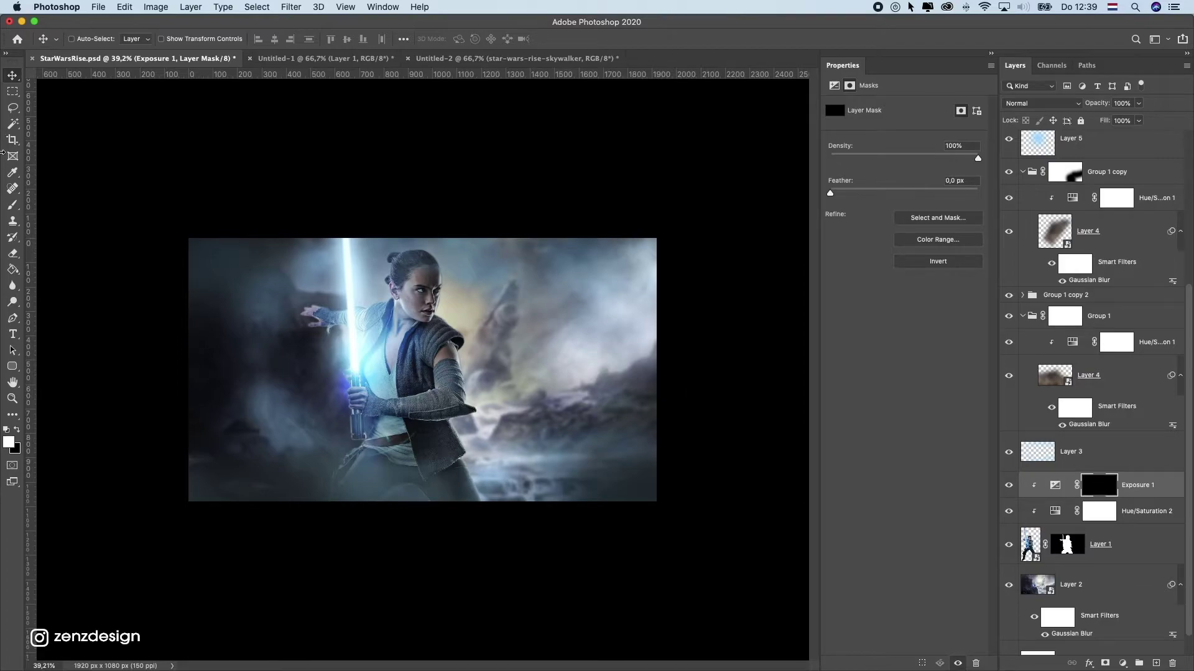
# Paint white on the Exposure 1 mask with a 150 px Soft Round brush along the saber-facing side of the face and neck
pyautogui.click(15, 204)
pyautogui.click(80, 39)
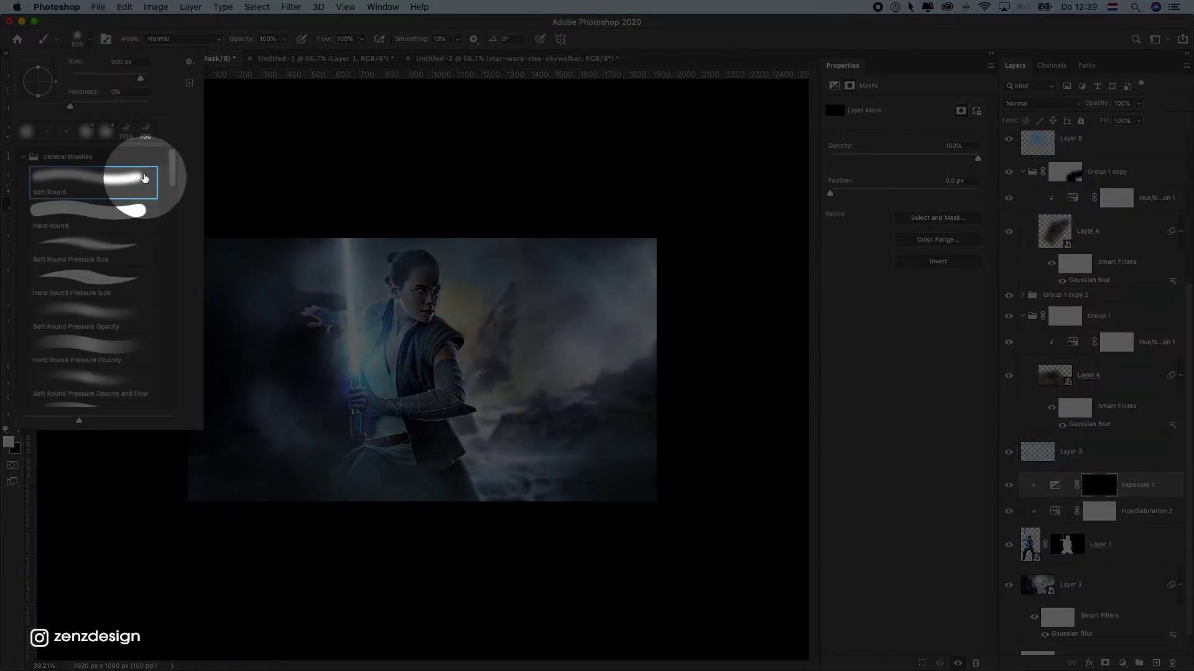
pyautogui.click(388, 25)
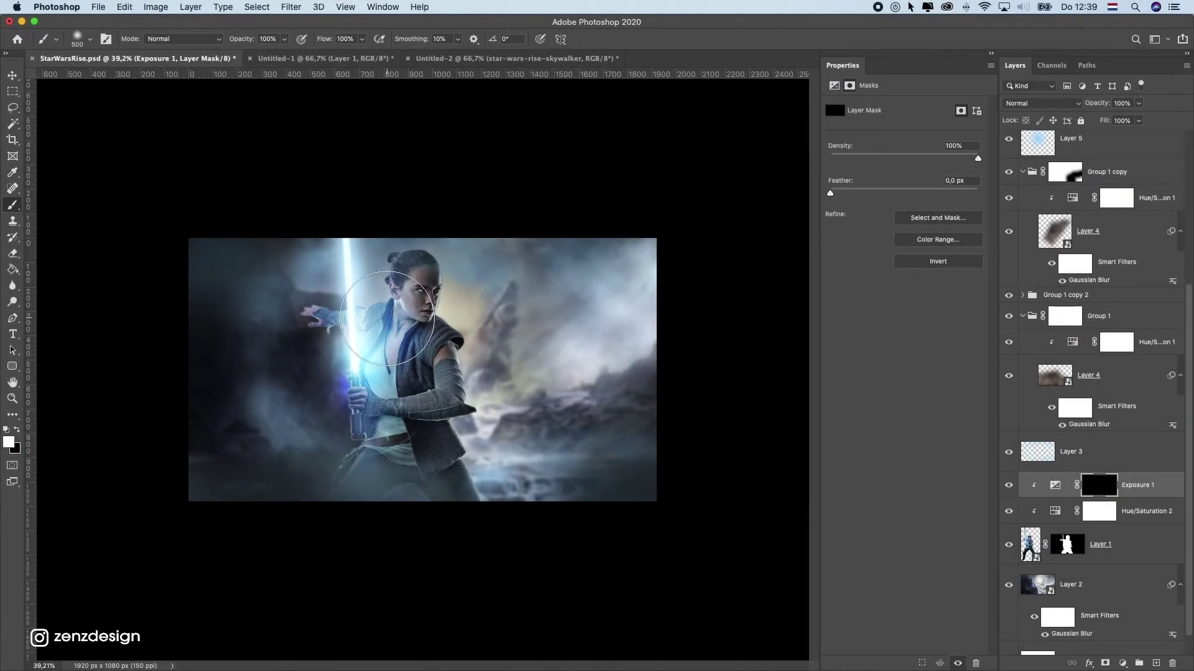
pyautogui.press('[')
pyautogui.press('[')
pyautogui.press('[')
pyautogui.press('[')
pyautogui.press('[')
pyautogui.press('[')
pyautogui.moveTo(401, 279); pyautogui.dragTo(412, 327)
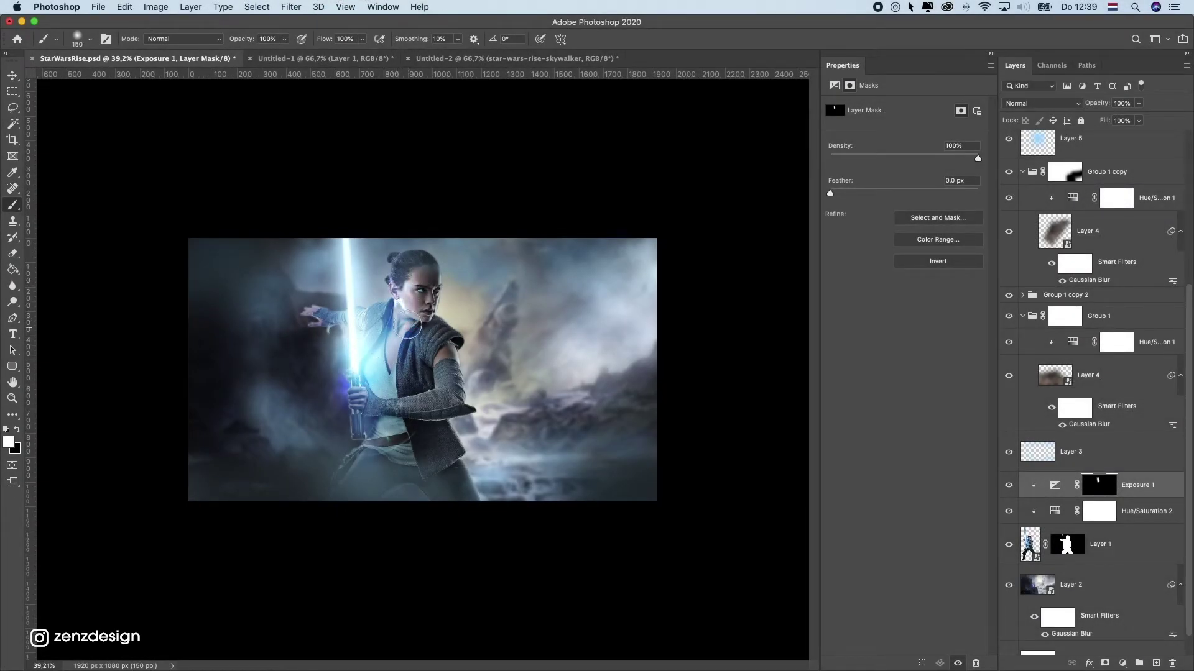
# Paint white on the Exposure 1 mask down the saber-facing side of the torso and compare with the adjustment hidden
pyautogui.press('super+z')
pyautogui.click(407, 280)
pyautogui.moveTo(393, 325)
pyautogui.mouseDown()
pyautogui.moveTo(364, 361)
pyautogui.moveTo(396, 364)
pyautogui.moveTo(387, 373)
pyautogui.moveTo(408, 420)
pyautogui.moveTo(357, 393)
pyautogui.moveTo(404, 396)
pyautogui.mouseUp()
pyautogui.press('super+z')
pyautogui.press('super+z')
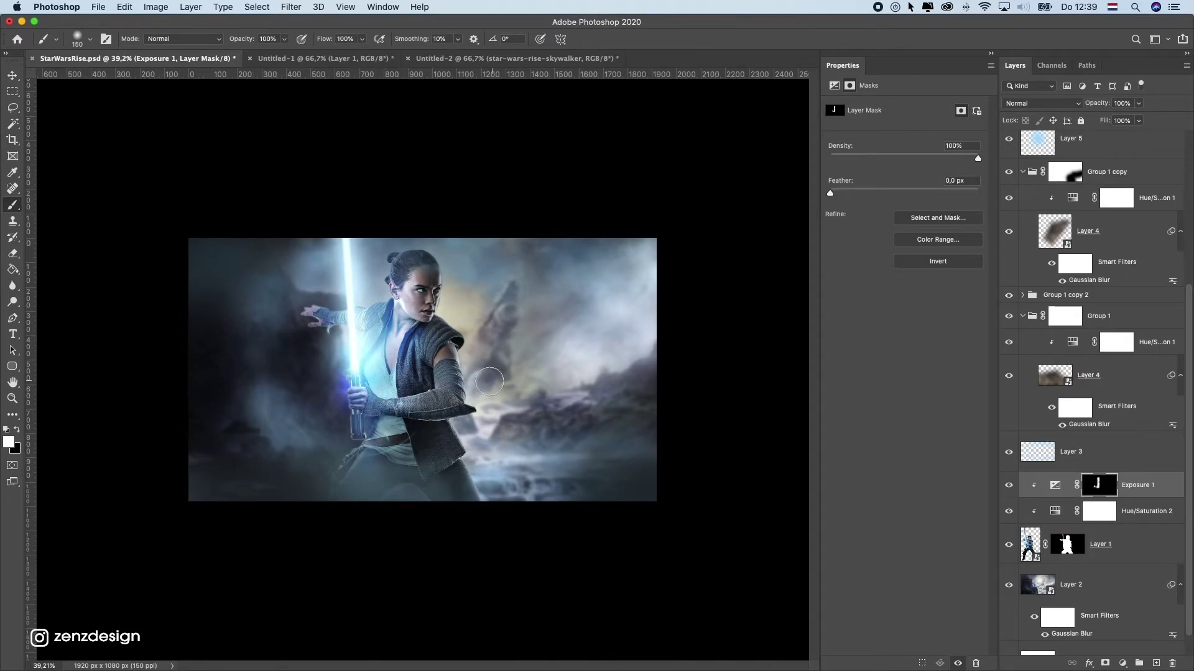
pyautogui.click(1009, 487)
pyautogui.click(1010, 487)
# Extend the white painting on the Exposure 1 mask across the forearm toward the saber hilt
pyautogui.moveTo(418, 402); pyautogui.dragTo(359, 400)
pyautogui.moveTo(447, 386)
pyautogui.mouseDown()
pyautogui.moveTo(425, 346)
pyautogui.moveTo(373, 373)
pyautogui.moveTo(299, 333)
pyautogui.moveTo(328, 364)
pyautogui.moveTo(381, 324)
pyautogui.mouseUp()
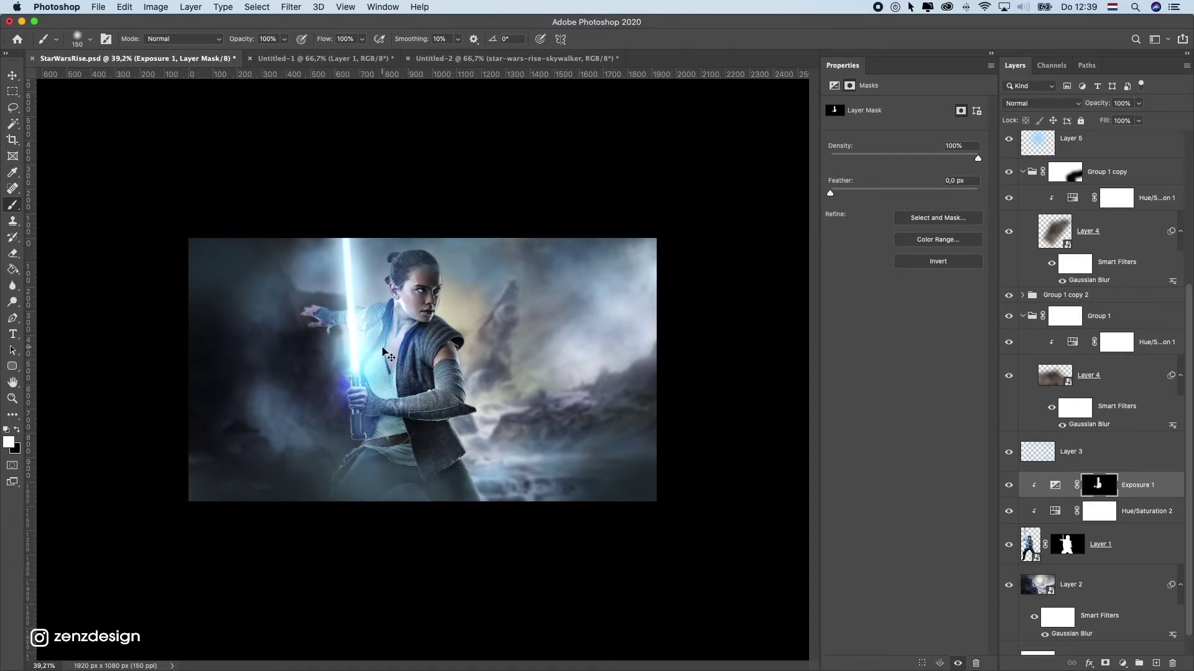
pyautogui.press('super+z')
pyautogui.click(369, 335)
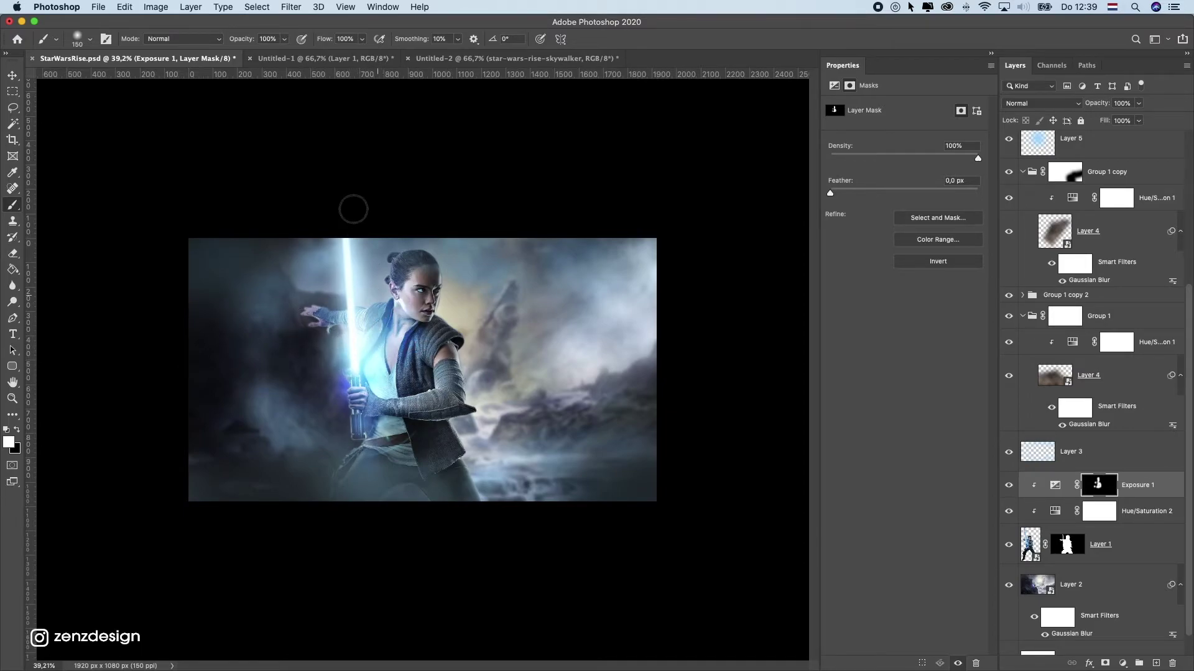
pyautogui.press('super+z')
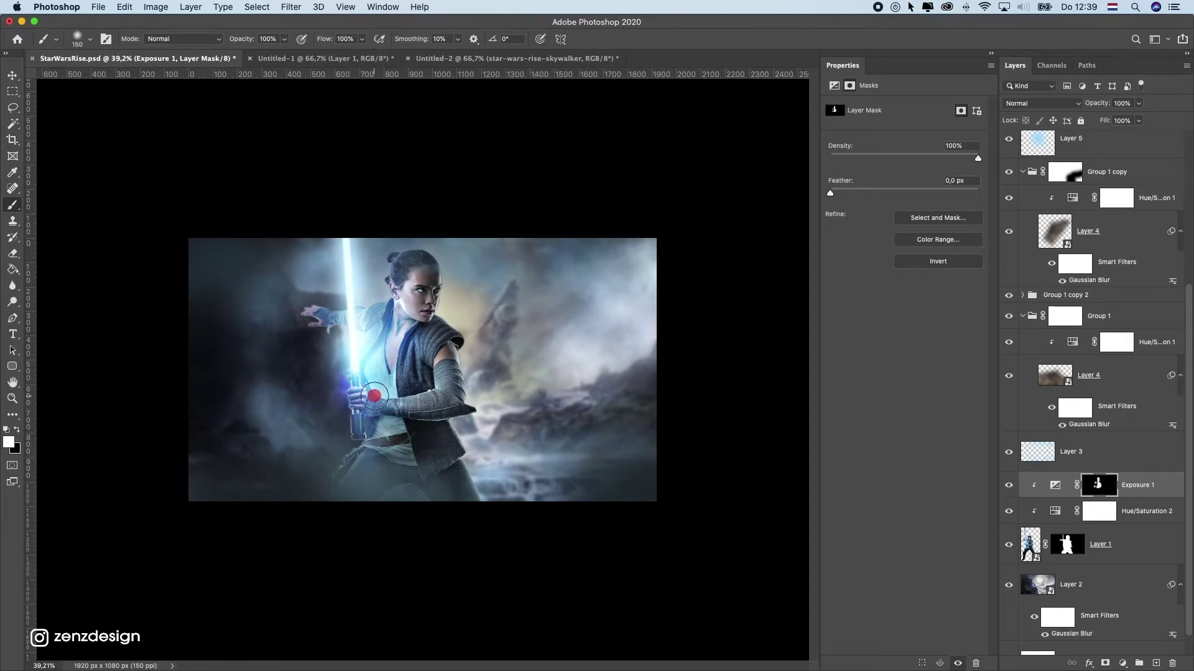
# Select and copy the entire snow particle image on Layer 1 in Untitled-1
pyautogui.click(498, 58)
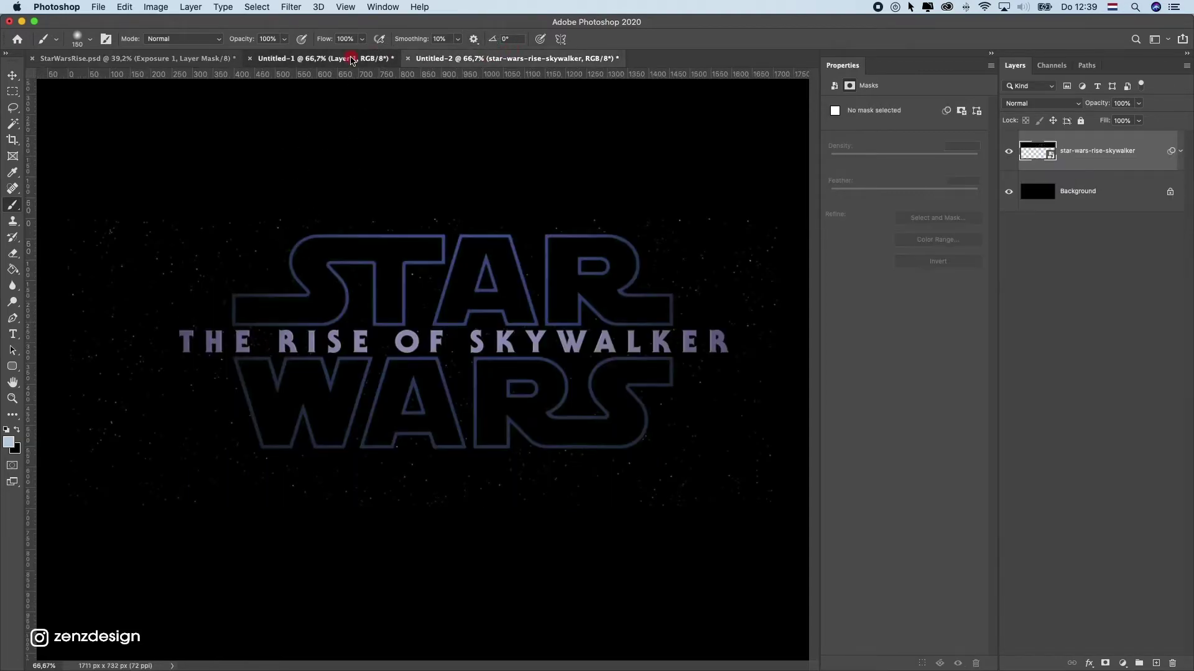
pyautogui.click(351, 58)
pyautogui.click(12, 75)
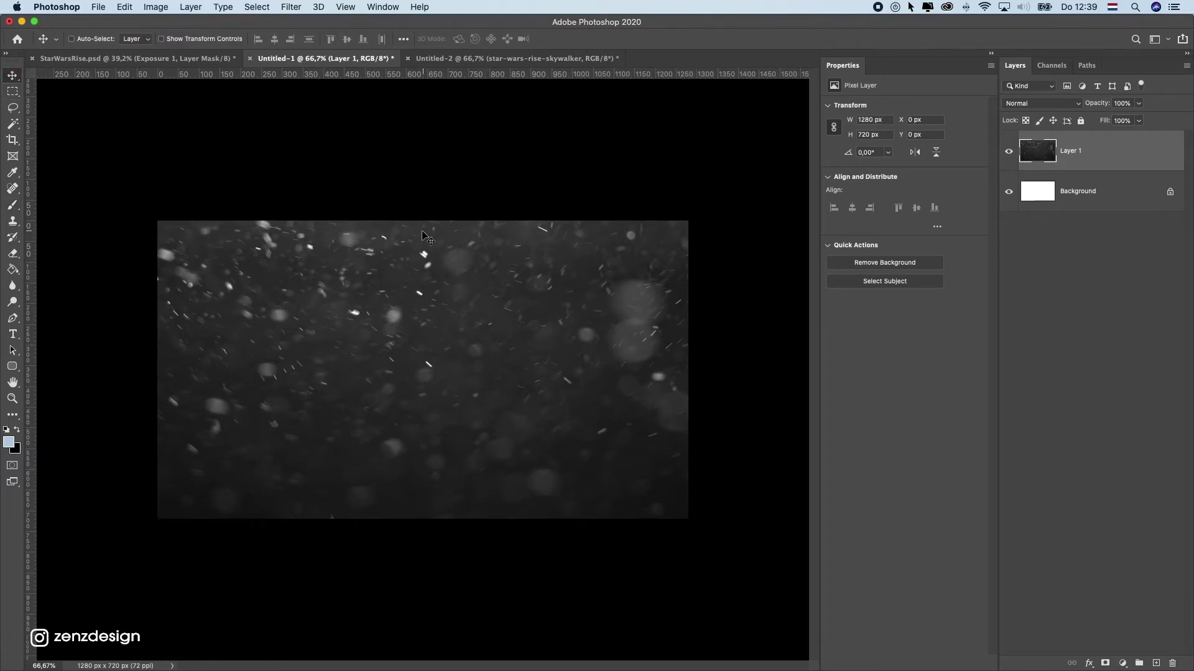
pyautogui.press('super+a')
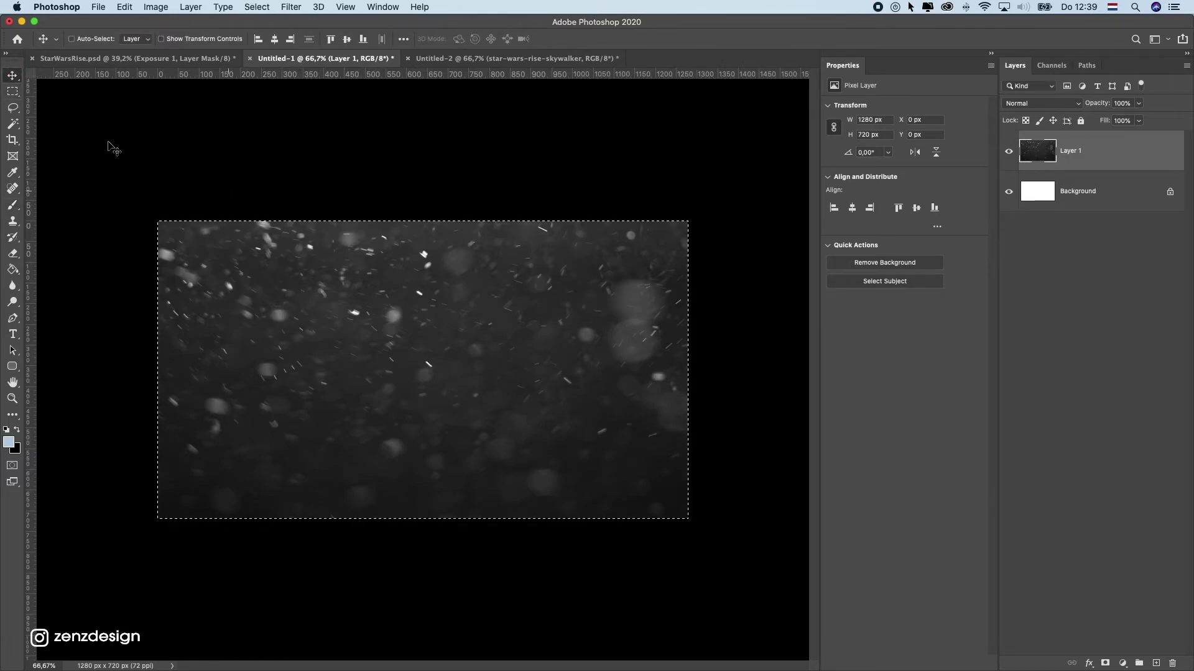
pyautogui.press('a')
pyautogui.press('super+d')
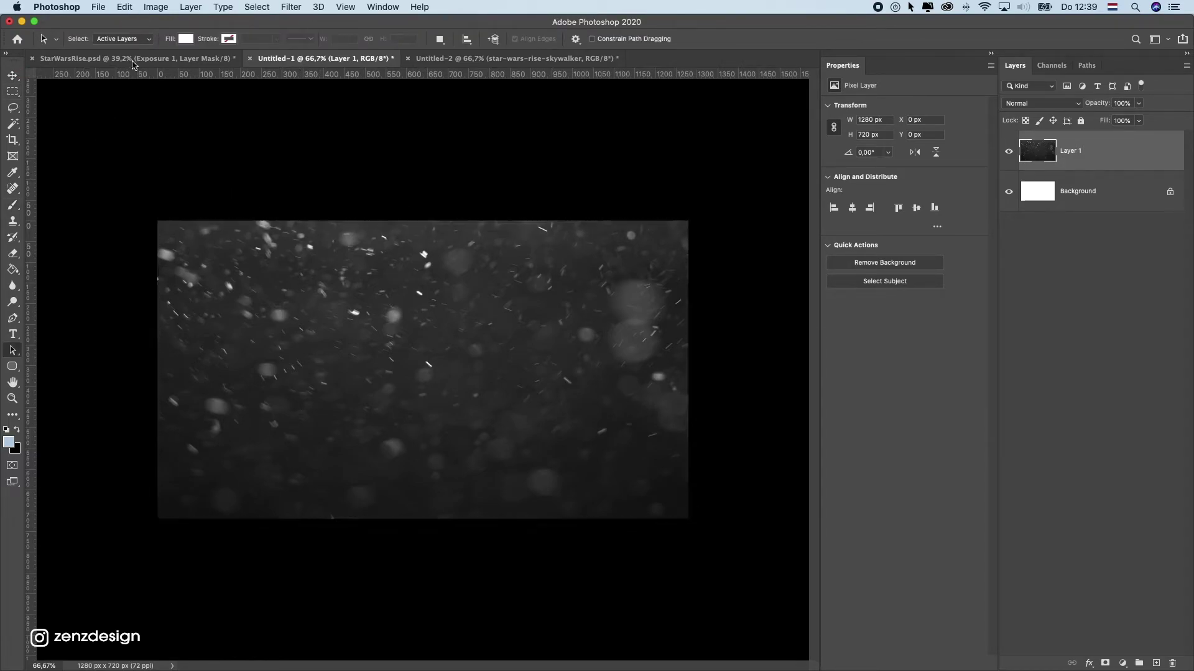
pyautogui.press('super+z')
pyautogui.press('v')
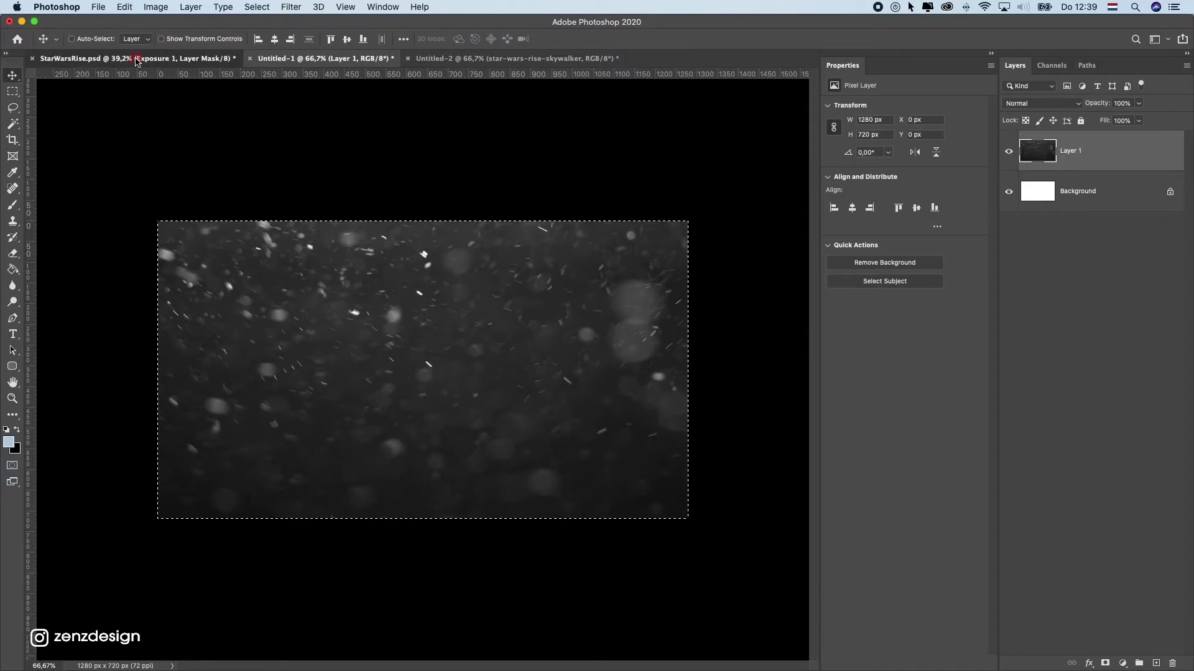
# Paste the particle image into StarWarsRise.psd as a new layer above Curves 2
pyautogui.click(137, 61)
pyautogui.scroll(3, 1130, 152)
pyautogui.click(1123, 150)
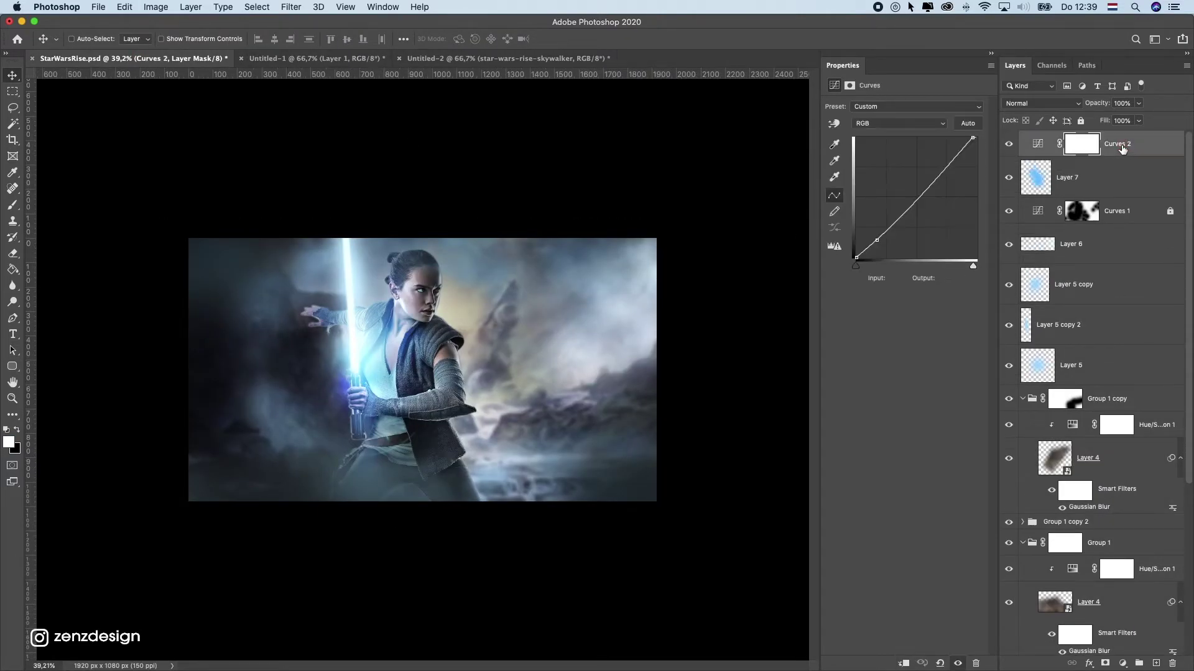
pyautogui.press('super+v')
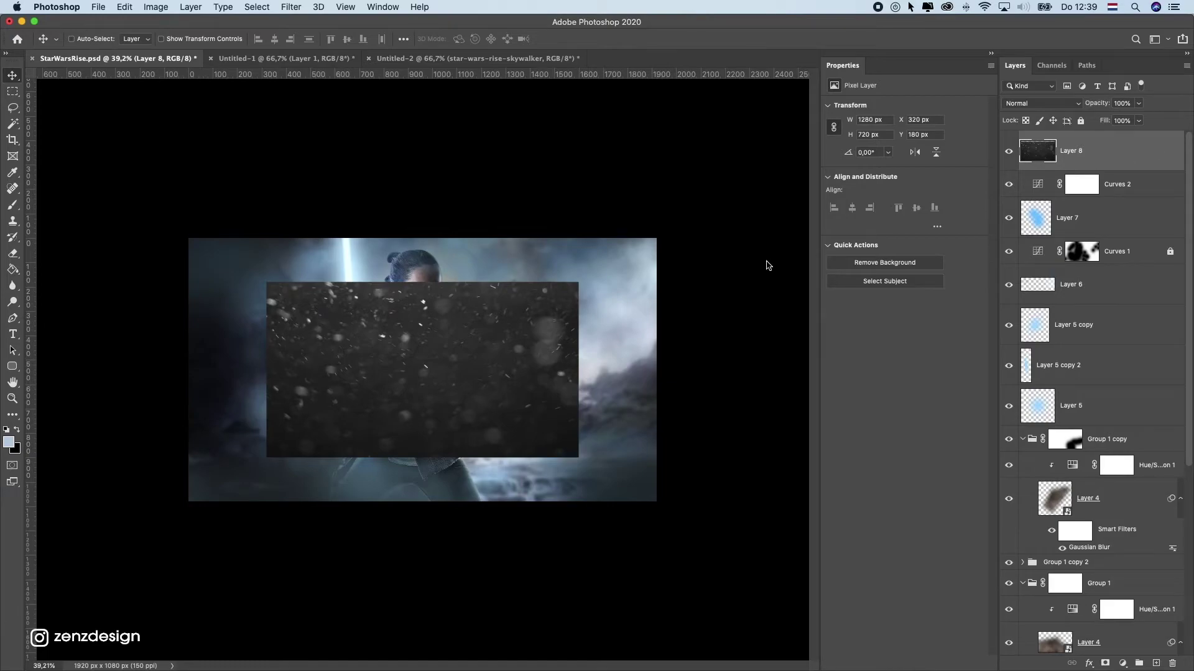
# Convert the particle layer to a smart object and scale it to about 153% so it covers the whole canvas
pyautogui.rightClick(1092, 166)
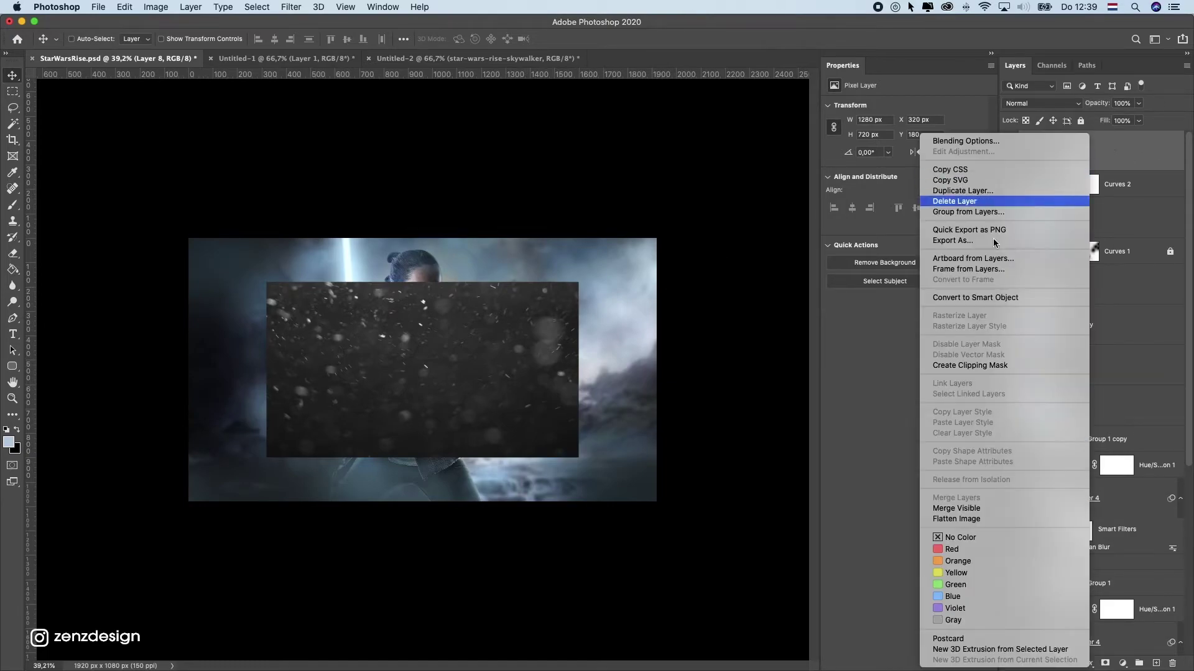
pyautogui.click(963, 301)
pyautogui.press('super+t')
pyautogui.moveTo(579, 283); pyautogui.dragTo(665, 242)
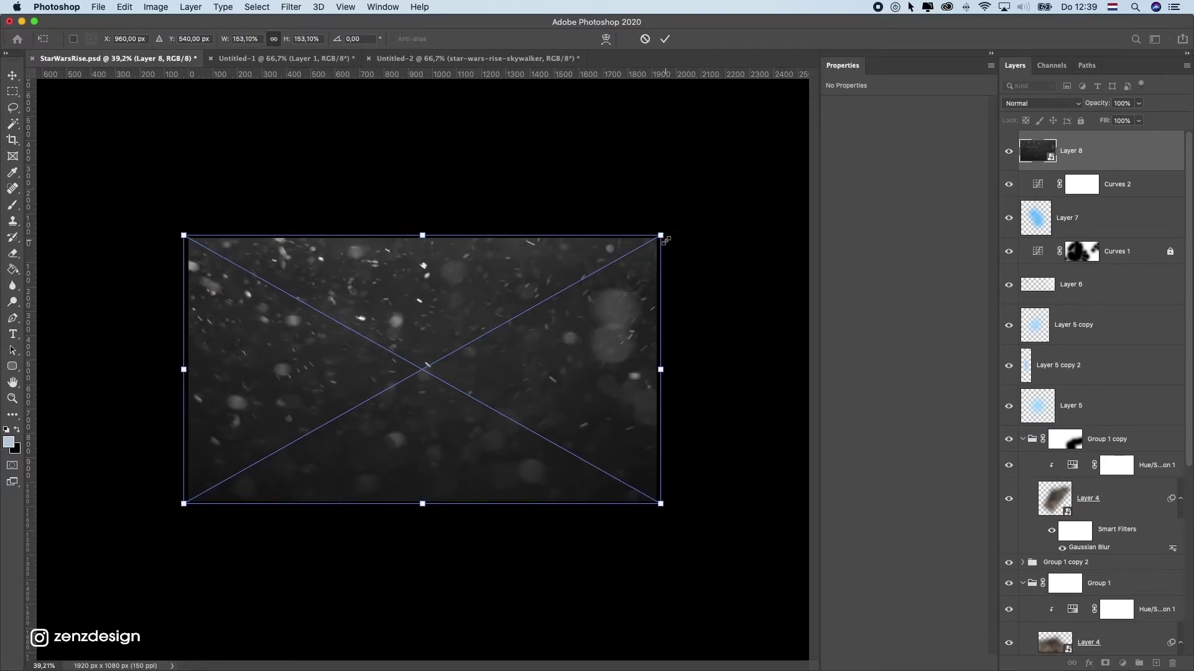
pyautogui.press('Return')
# Set the particle layer's blend mode to Screen and toggle its visibility to compare the effect
pyautogui.click(1041, 103)
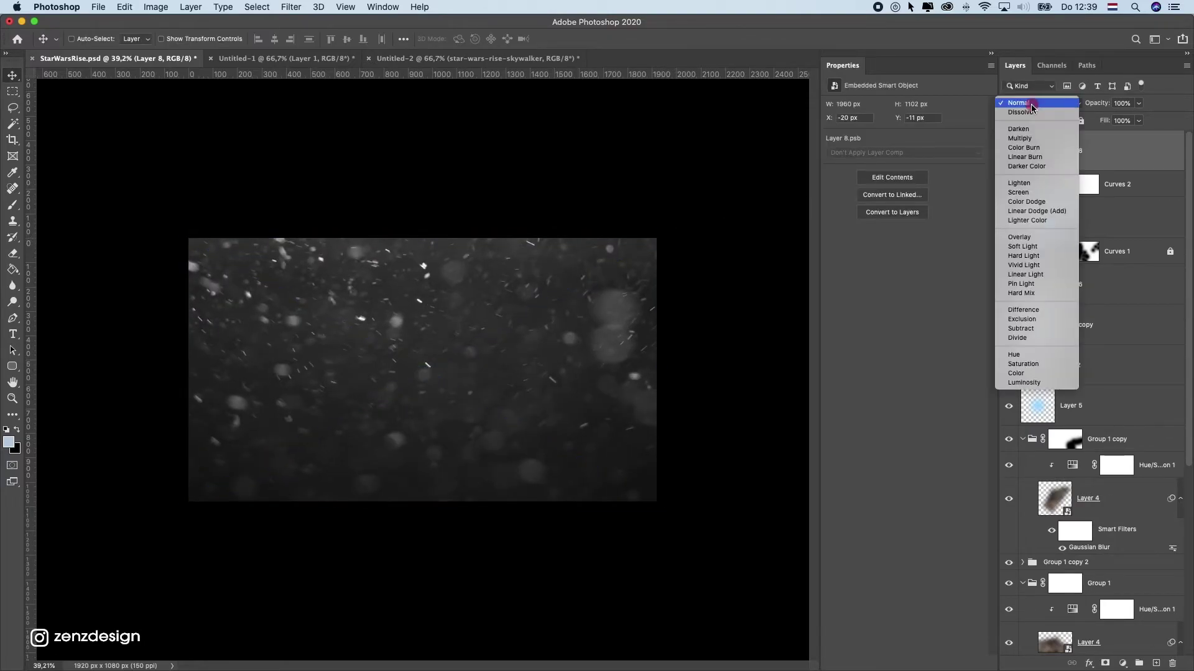
pyautogui.click(1020, 189)
pyautogui.scroll(-3, 445, 360)
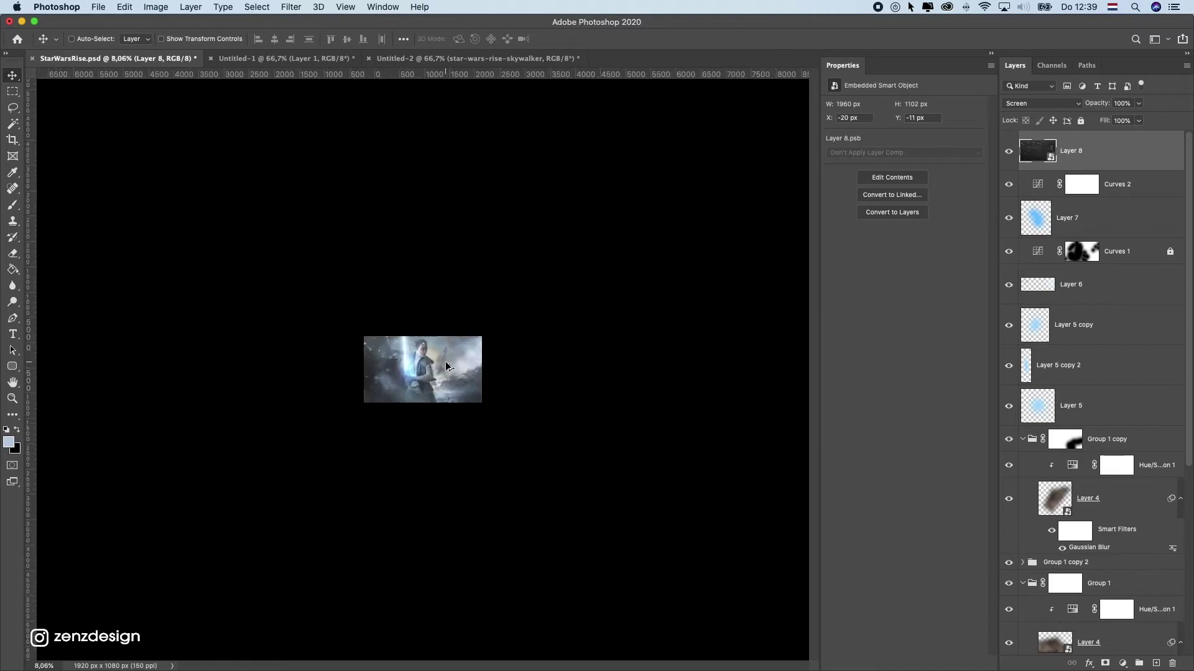
pyautogui.scroll(3, 446, 361)
pyautogui.click(1009, 156)
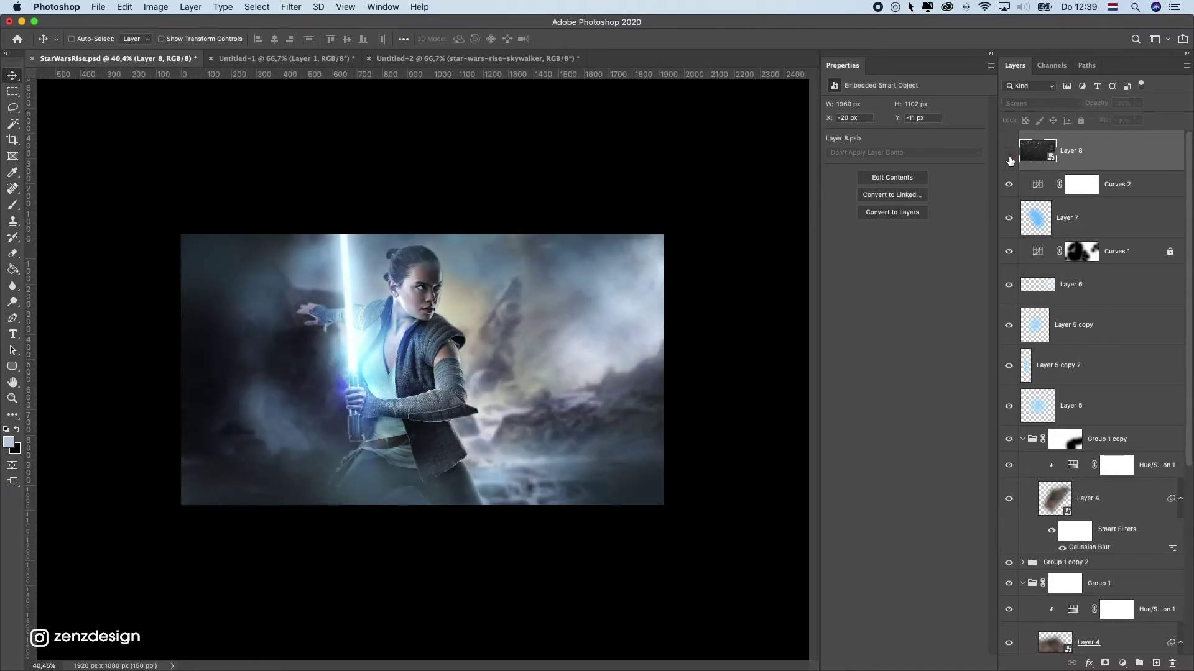
pyautogui.click(1009, 155)
pyautogui.click(1009, 156)
pyautogui.click(1009, 155)
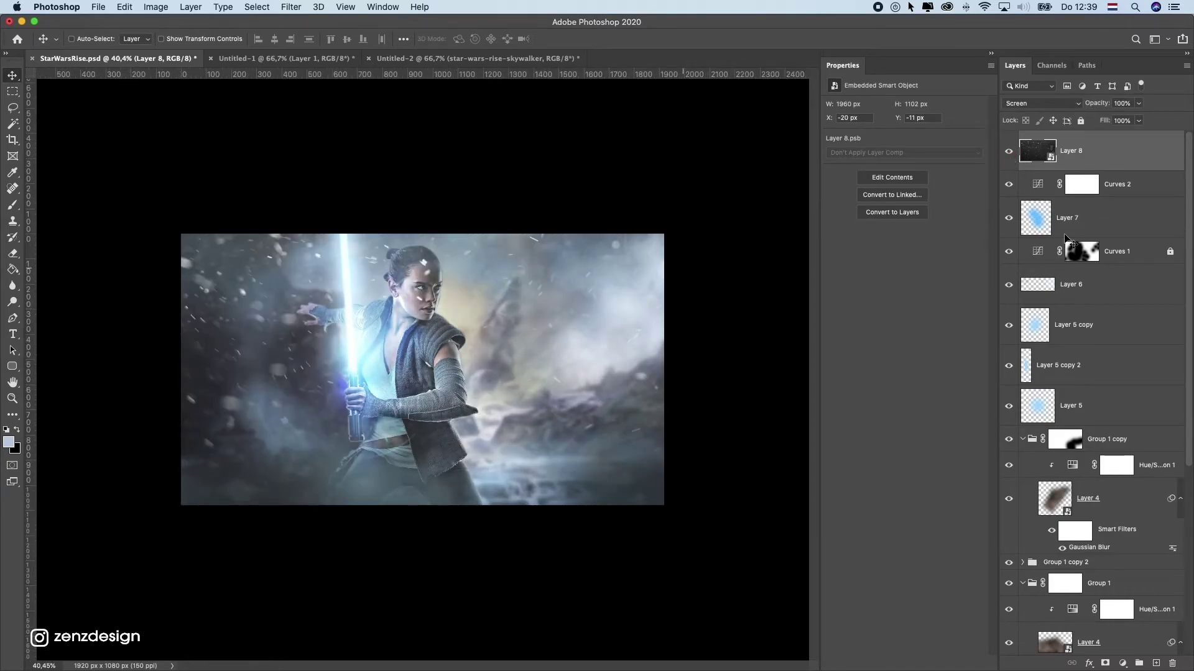
# Apply Levels to Layer 8, sampling the dark particle background as the black point and darkening the midtones slightly
pyautogui.press('super+l')
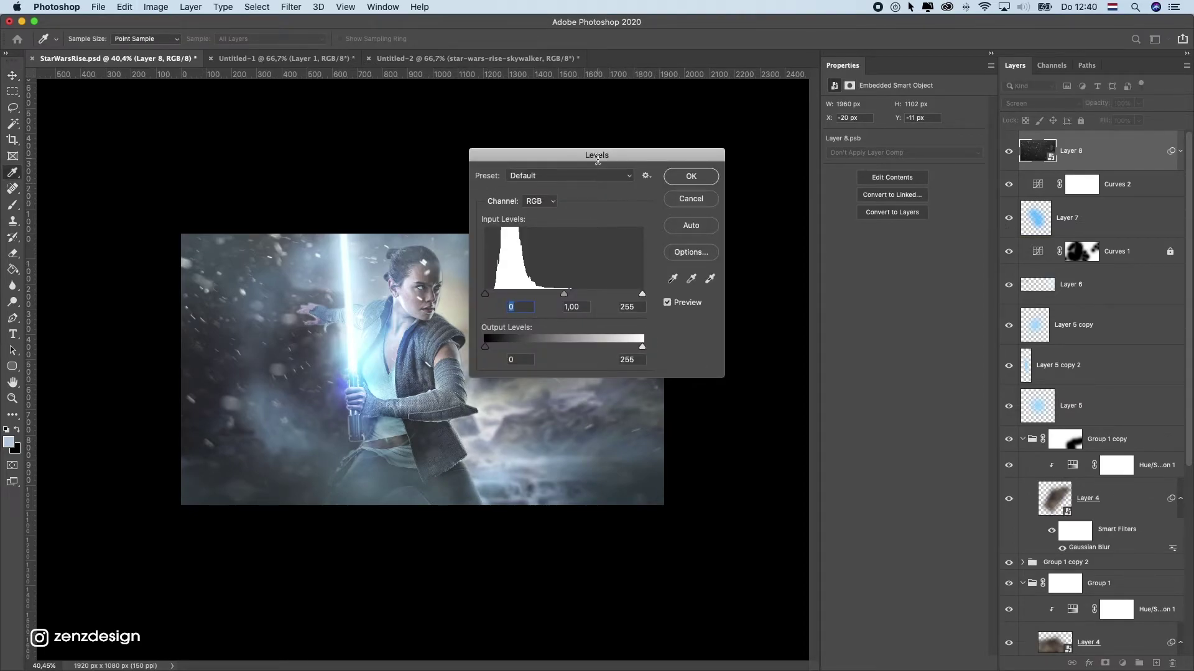
pyautogui.press('F1')
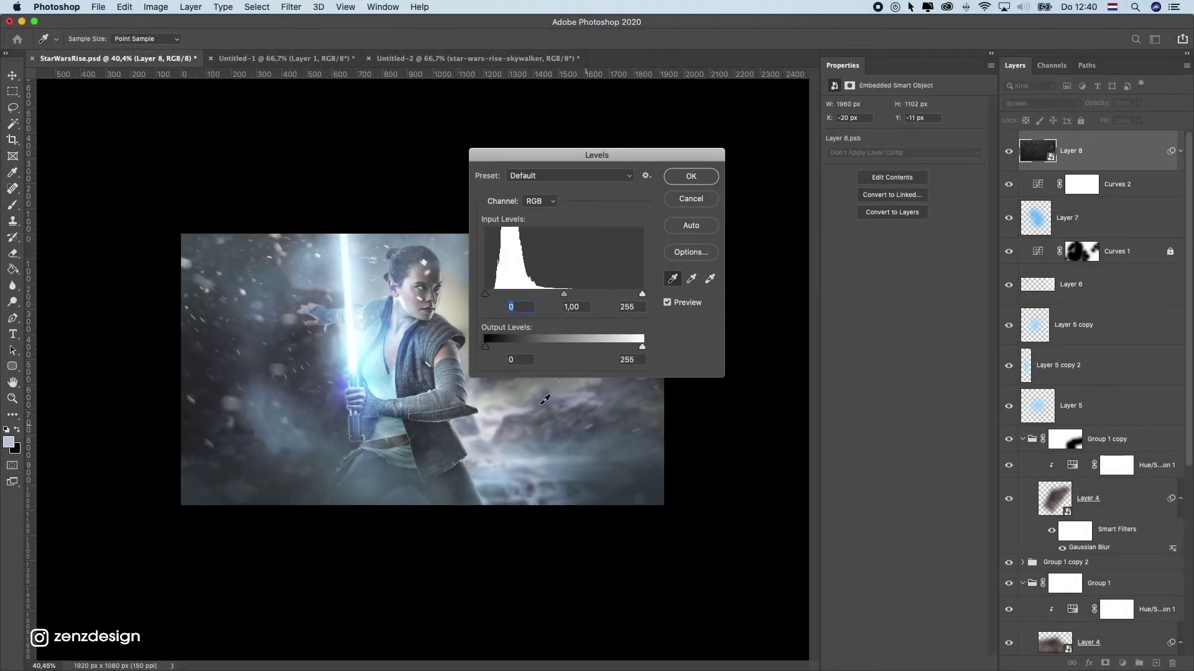
pyautogui.click(273, 283)
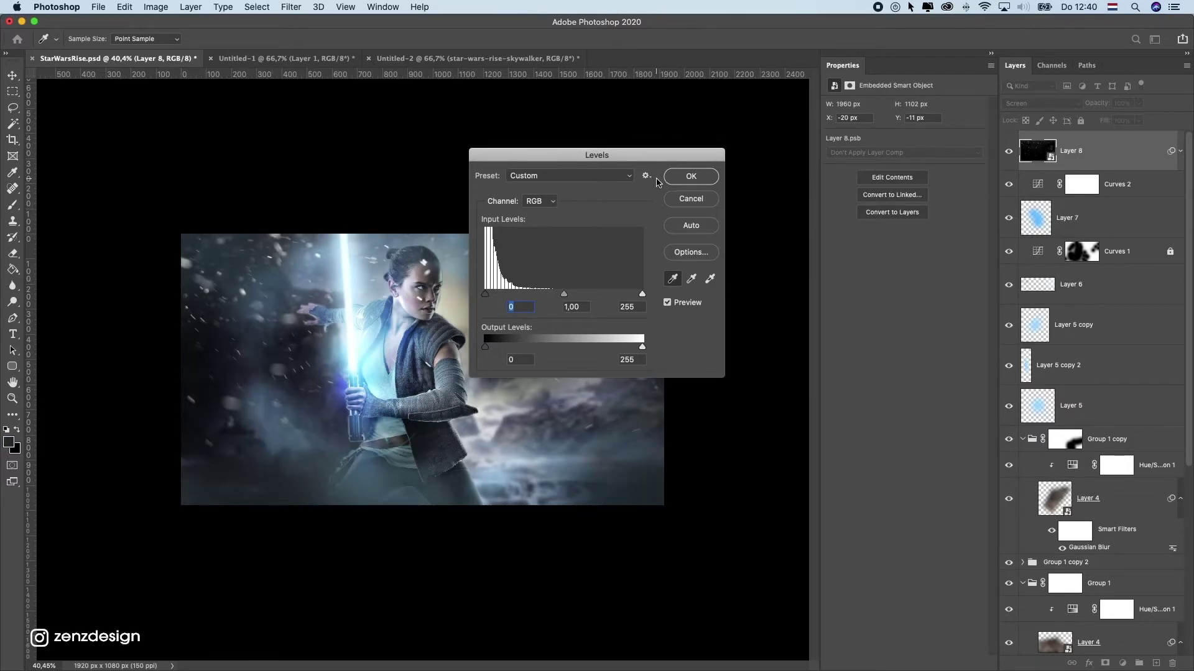
pyautogui.moveTo(561, 294)
pyautogui.mouseDown()
pyautogui.moveTo(524, 298)
pyautogui.moveTo(580, 296)
pyautogui.moveTo(546, 312)
pyautogui.moveTo(572, 313)
pyautogui.mouseUp()
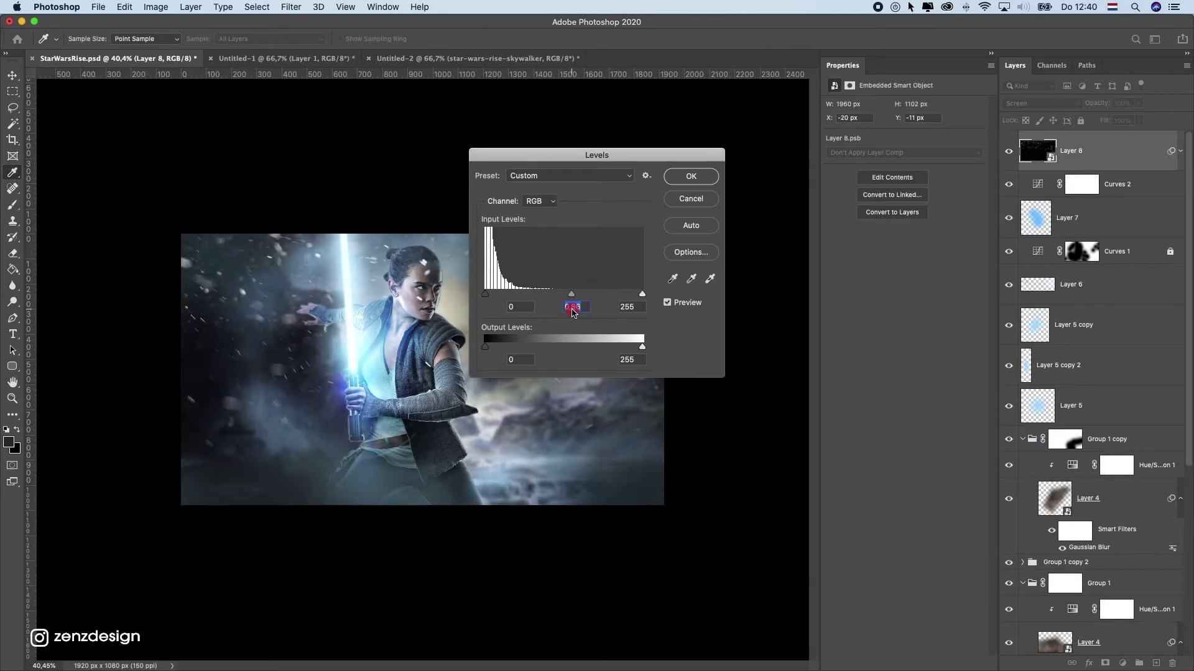
pyautogui.click(684, 176)
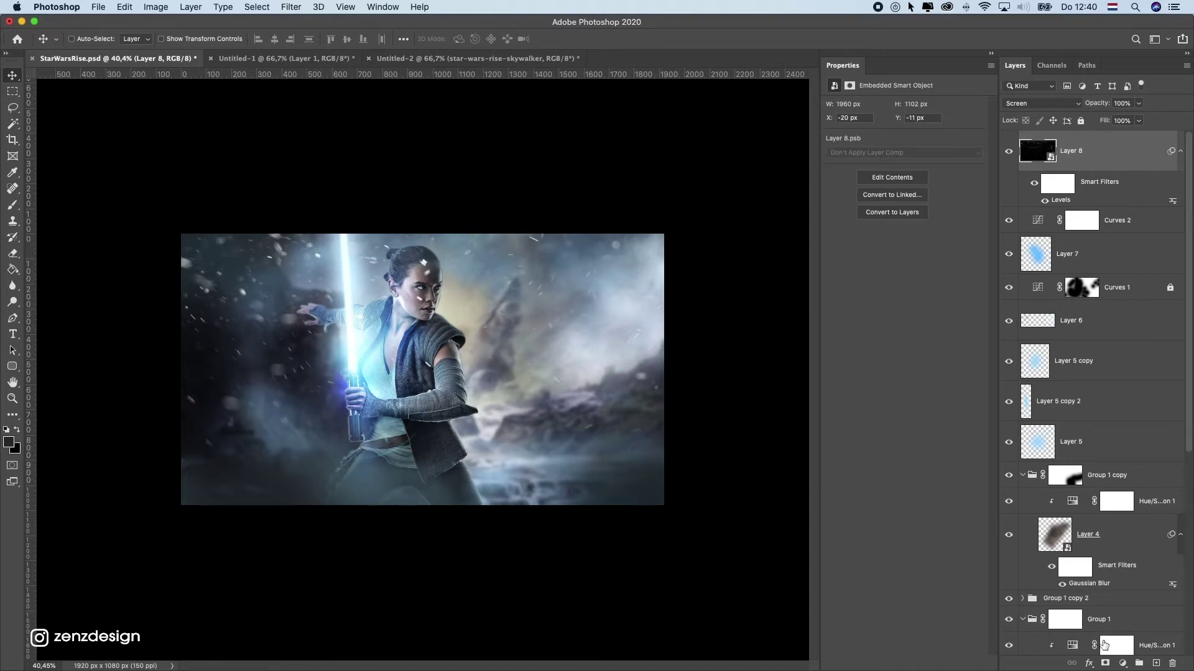
# Add a layer mask to Layer 8 and paint black with the 150 px brush to remove particles from the face
pyautogui.click(1104, 664)
pyautogui.click(11, 207)
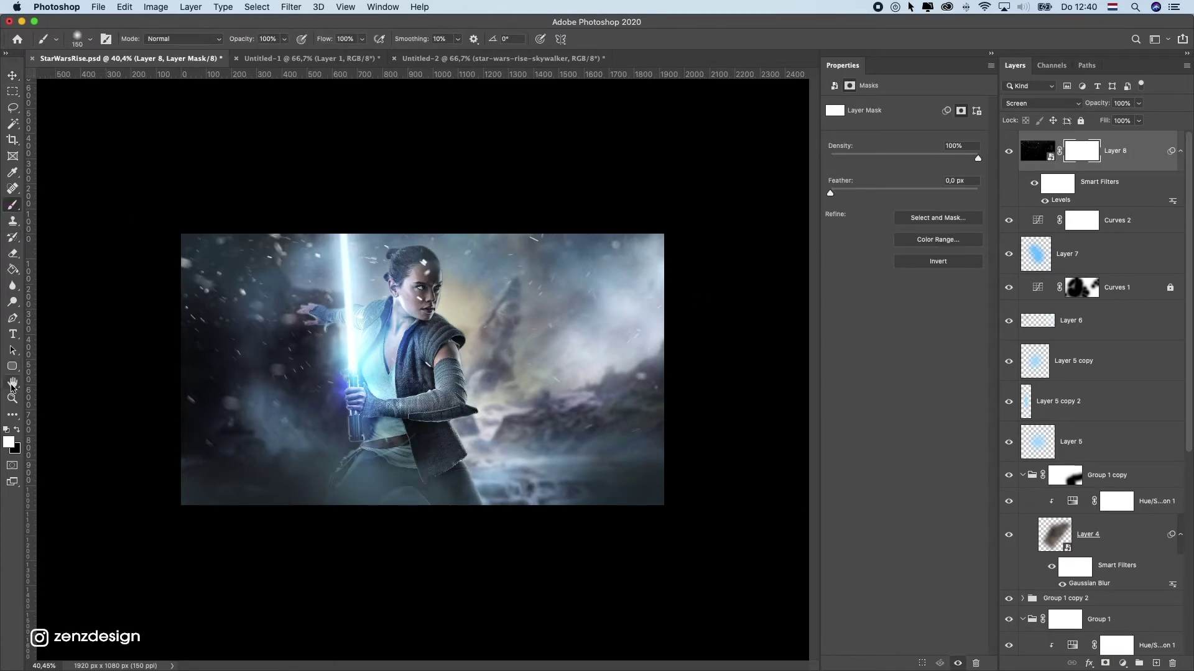
pyautogui.click(13, 434)
pyautogui.moveTo(428, 277)
pyautogui.mouseDown()
pyautogui.moveTo(424, 267)
pyautogui.moveTo(420, 280)
pyautogui.mouseUp()
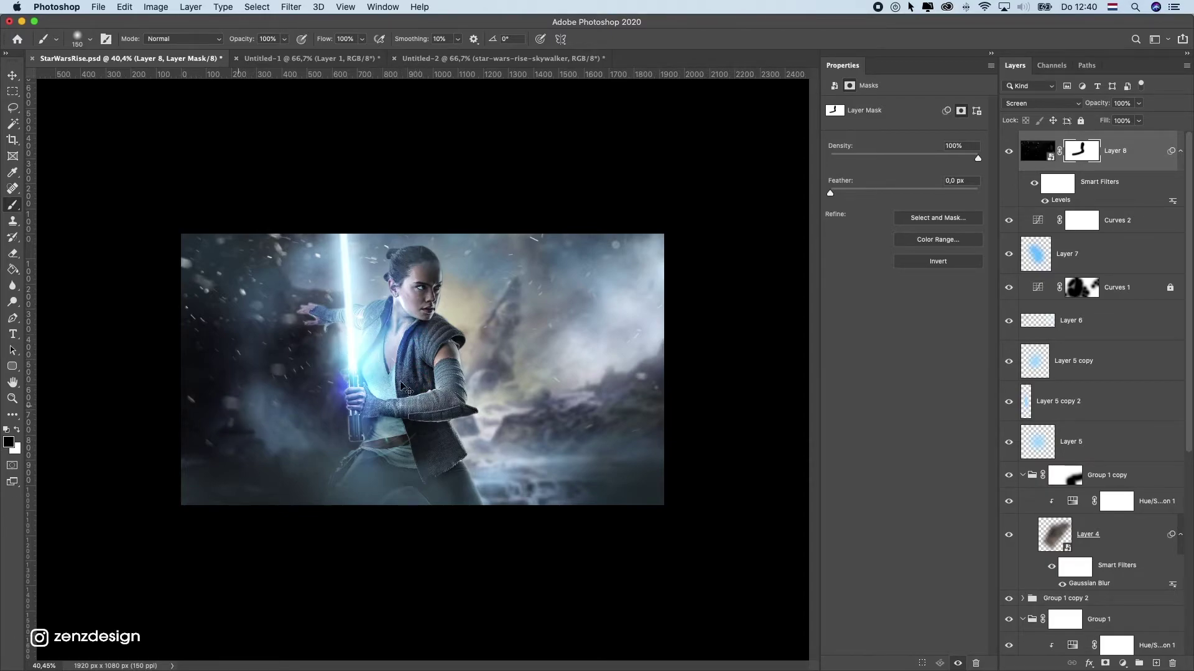
pyautogui.press('super+z')
pyautogui.press('super+shift+z')
pyautogui.press('super+z')
pyautogui.press('super+shift+z')
pyautogui.scroll(-5, 364, 322)
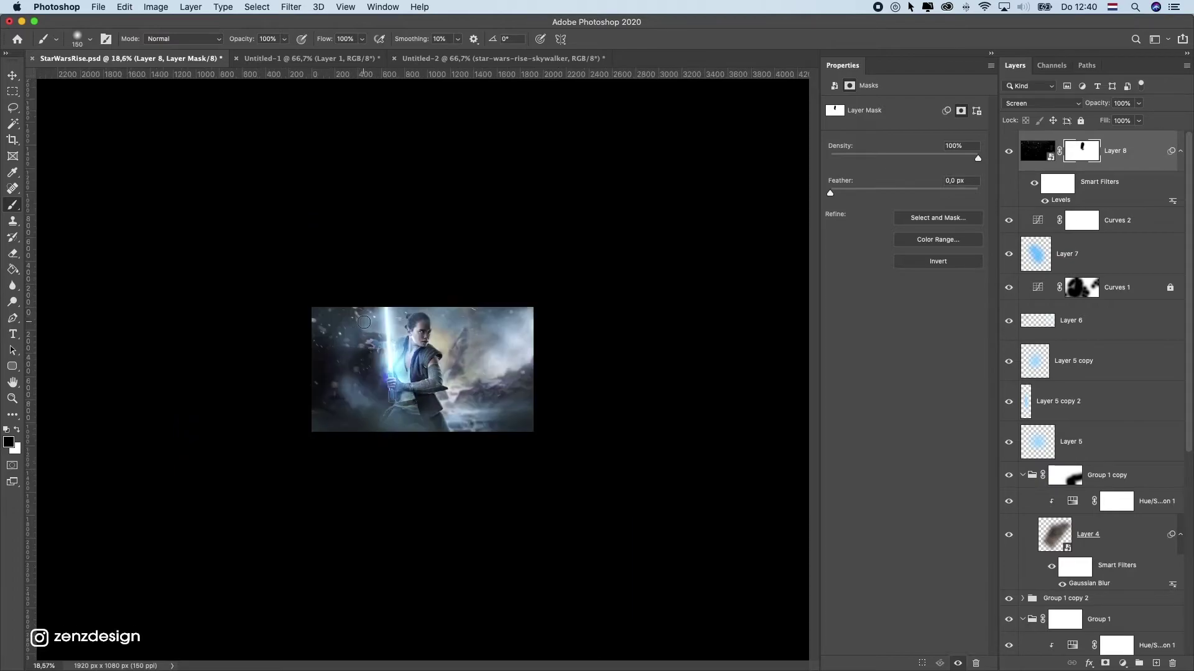
pyautogui.scroll(5, 364, 322)
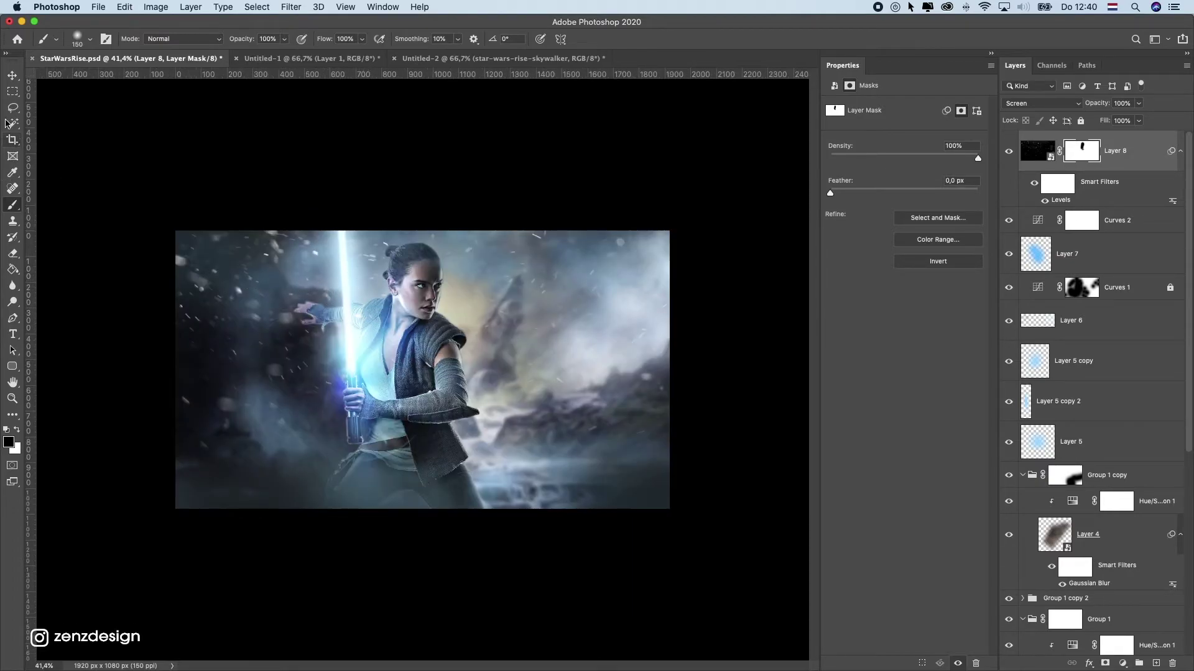
pyautogui.click(12, 77)
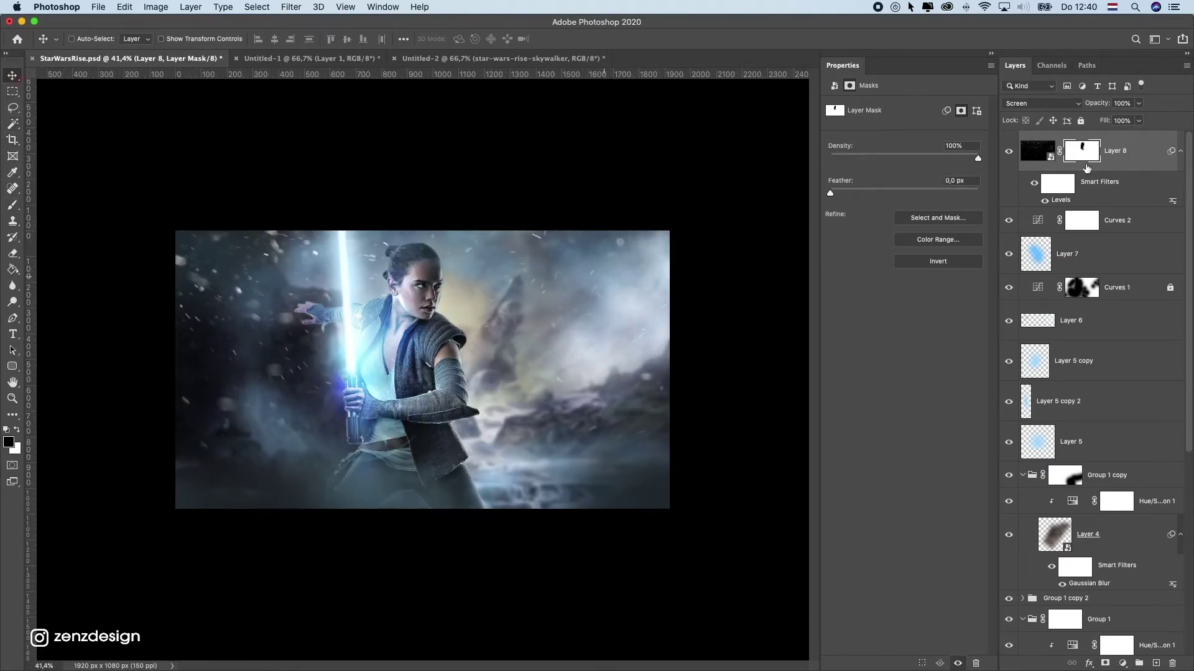
pyautogui.moveTo(459, 340); pyautogui.dragTo(475, 286)
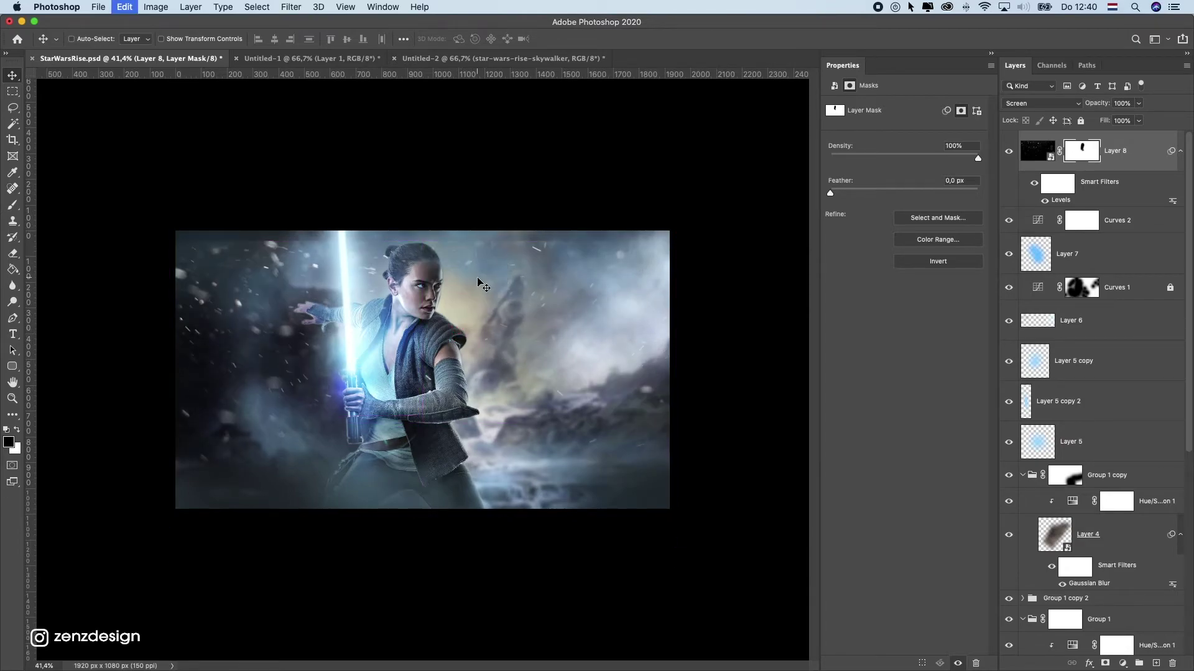
pyautogui.press('super+z')
# Switch to Untitled-2, try copying the whole Star Wars title artwork, and undo the full-canvas selection
pyautogui.click(323, 59)
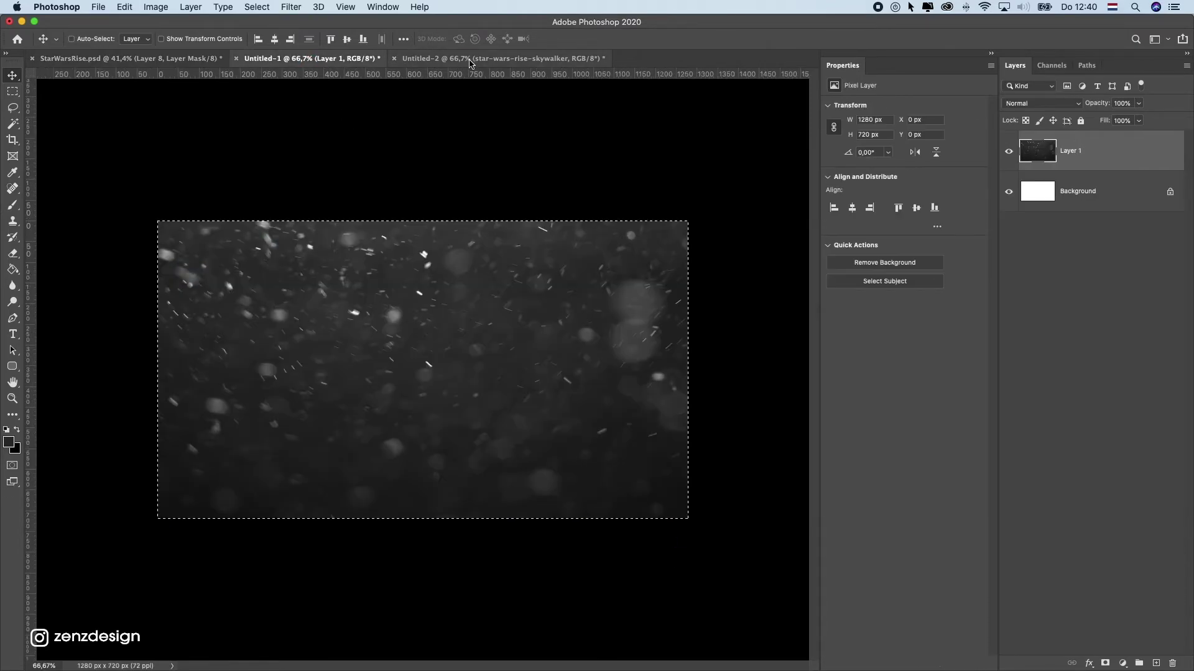
pyautogui.hotkey('ctrl', 'Tab')
pyautogui.press('super+a')
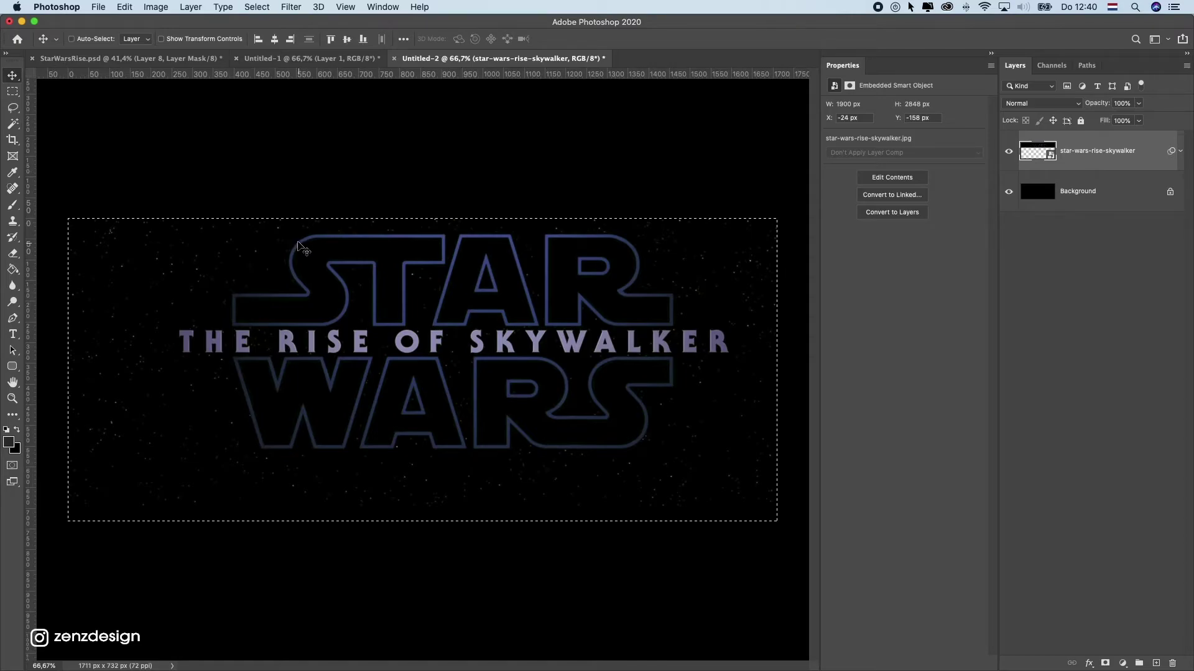
pyautogui.press('super+c')
pyautogui.press('super+z')
# Hide the Background layer in Untitled-2 and set the area around the canvas to Medium Gray
pyautogui.click(12, 91)
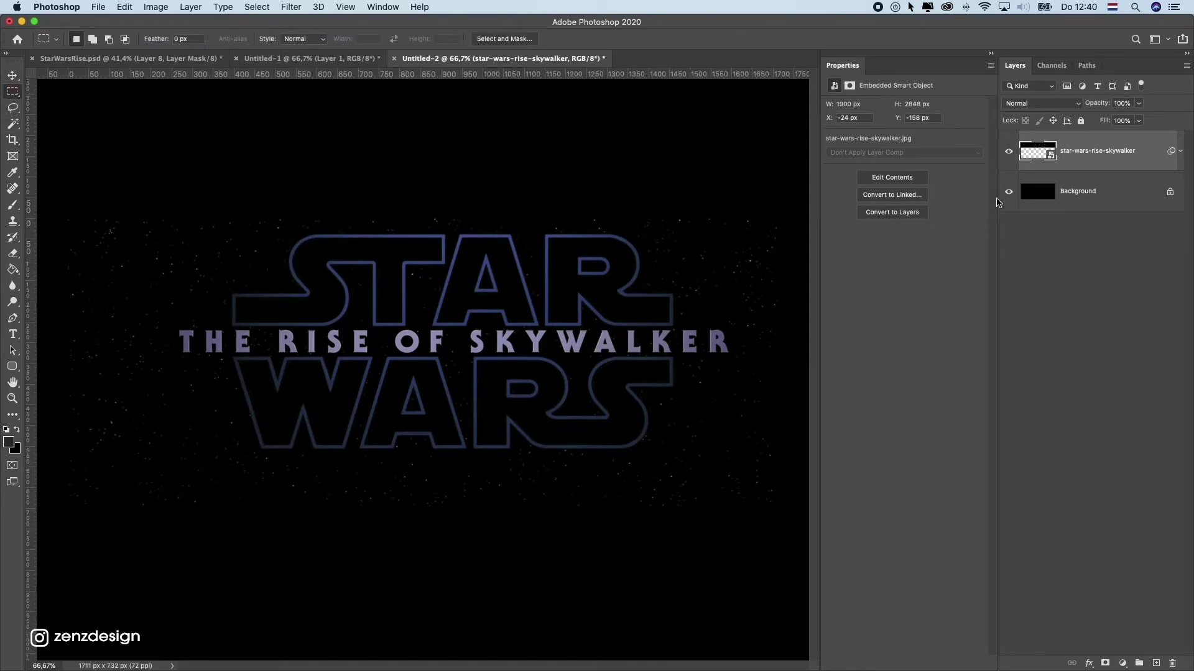
pyautogui.click(1008, 192)
pyautogui.rightClick(367, 126)
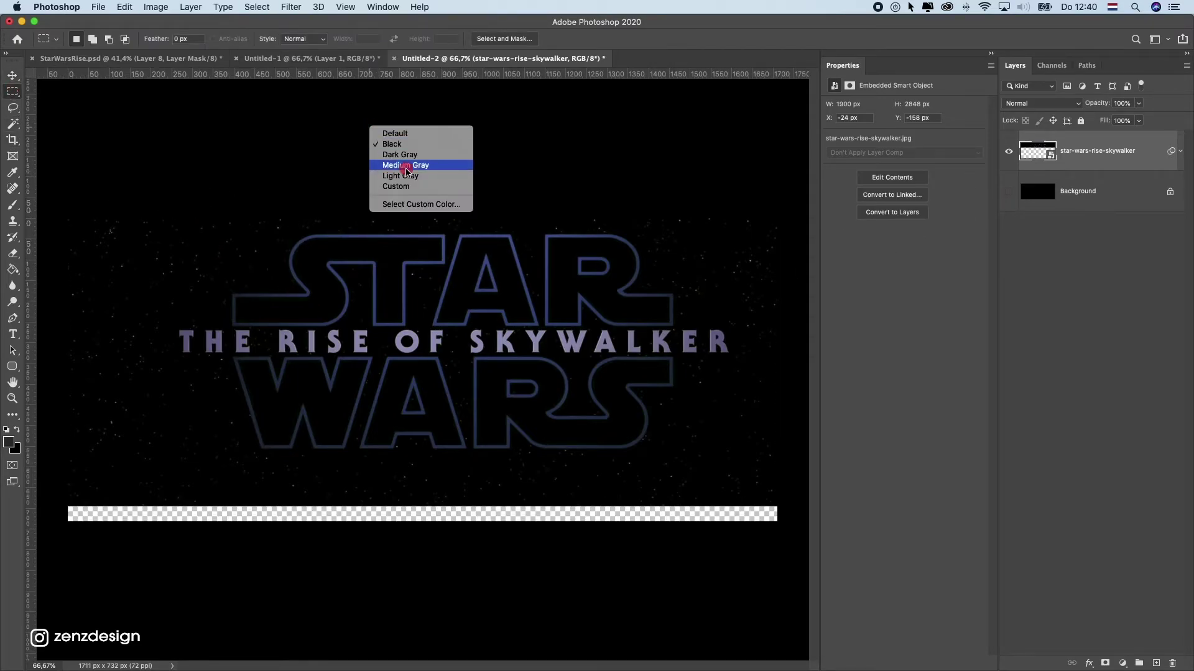
pyautogui.click(405, 167)
# Copy a rectangular area of about 1443 × 618 px around the Star Wars title and paste it above Layer 8 in StarWarsRise.psd
pyautogui.moveTo(400, 421); pyautogui.dragTo(757, 474)
pyautogui.click(174, 58)
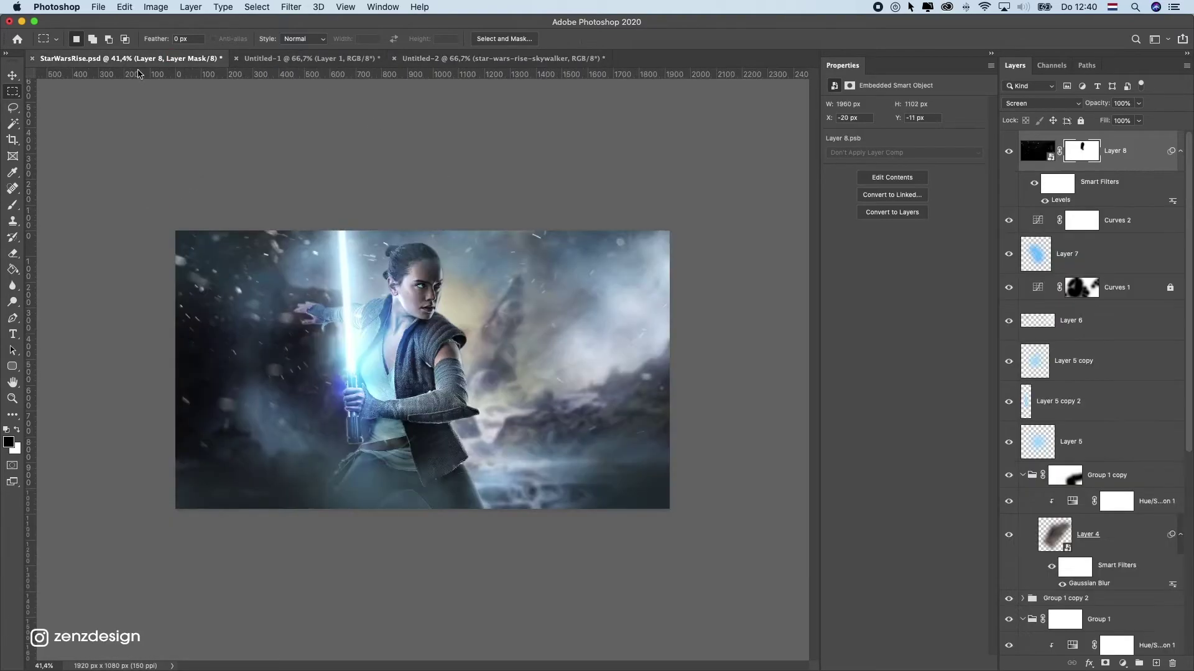
pyautogui.click(13, 75)
pyautogui.scroll(-5, 1070, 251)
pyautogui.scroll(5, 1070, 252)
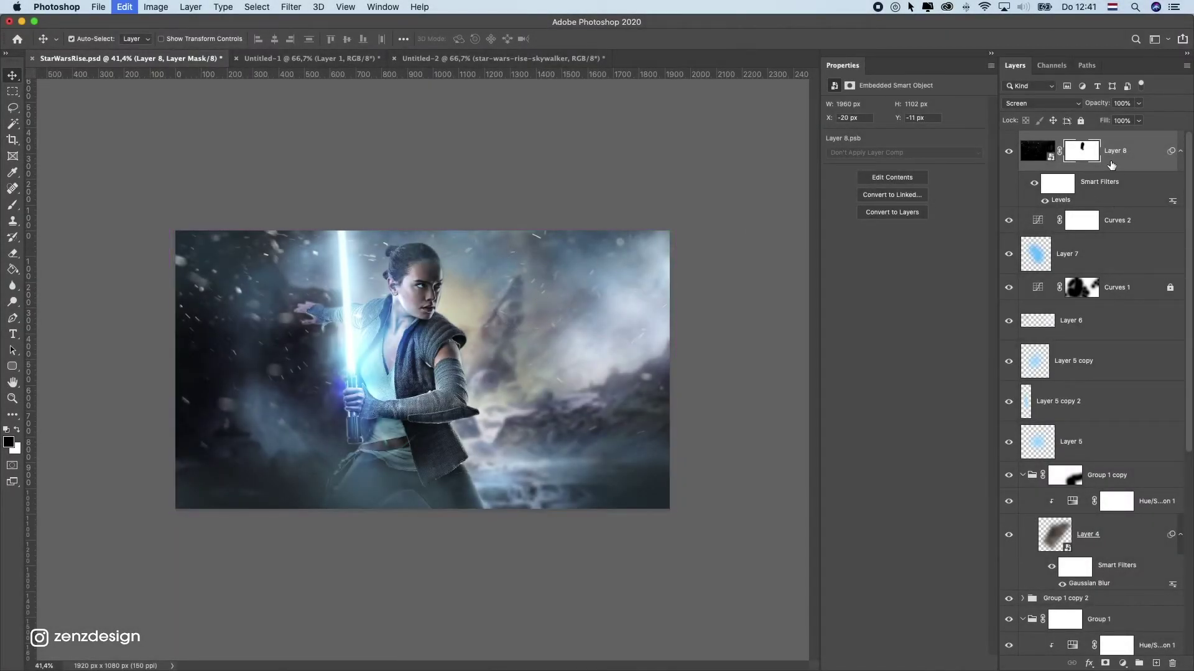
pyautogui.press('cmd+v')
# Convert the pasted title on Layer 9 to a smart object and set its blend mode to Screen
pyautogui.rightClick(1092, 163)
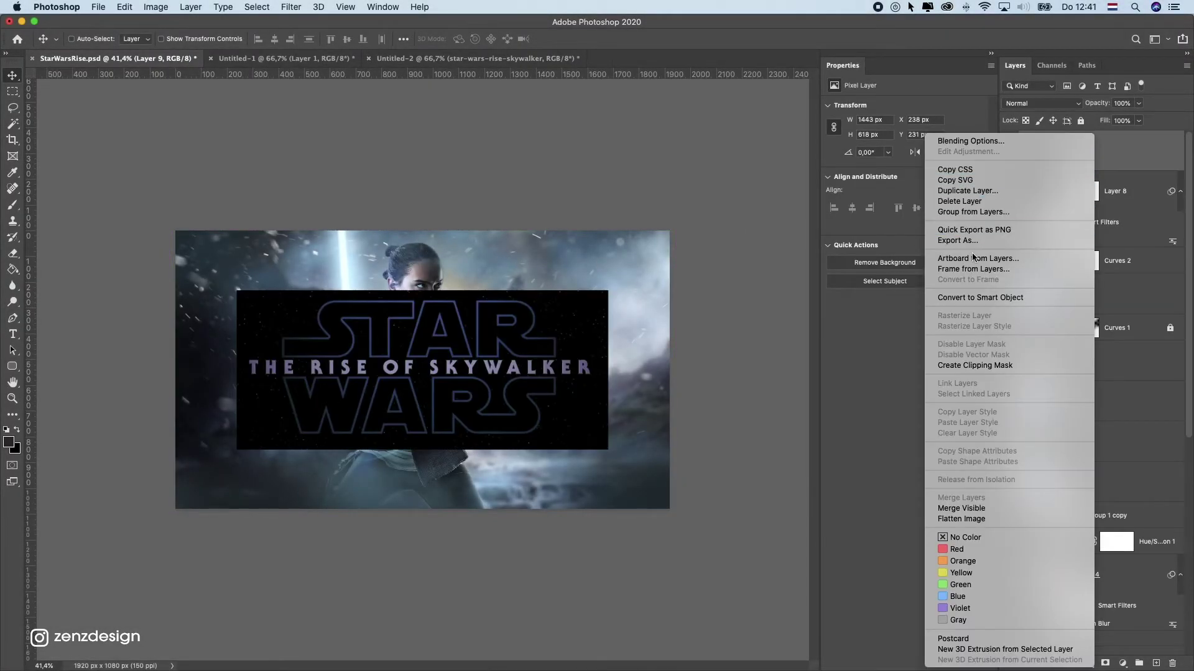
pyautogui.click(979, 297)
pyautogui.click(1044, 107)
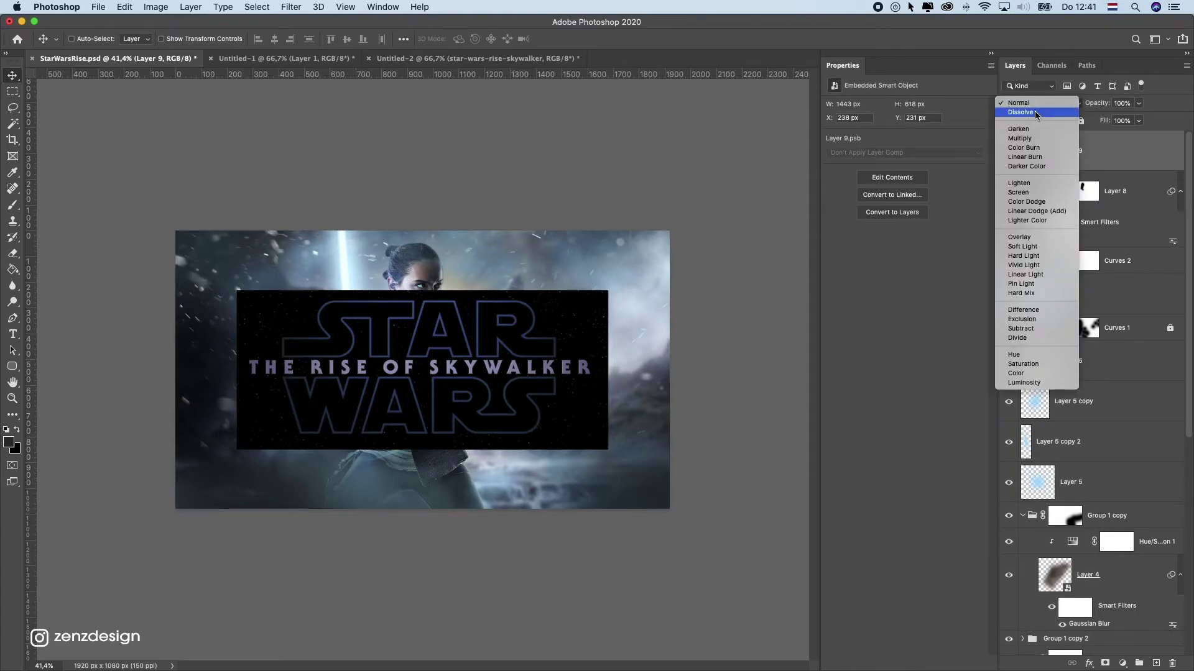
pyautogui.click(1027, 194)
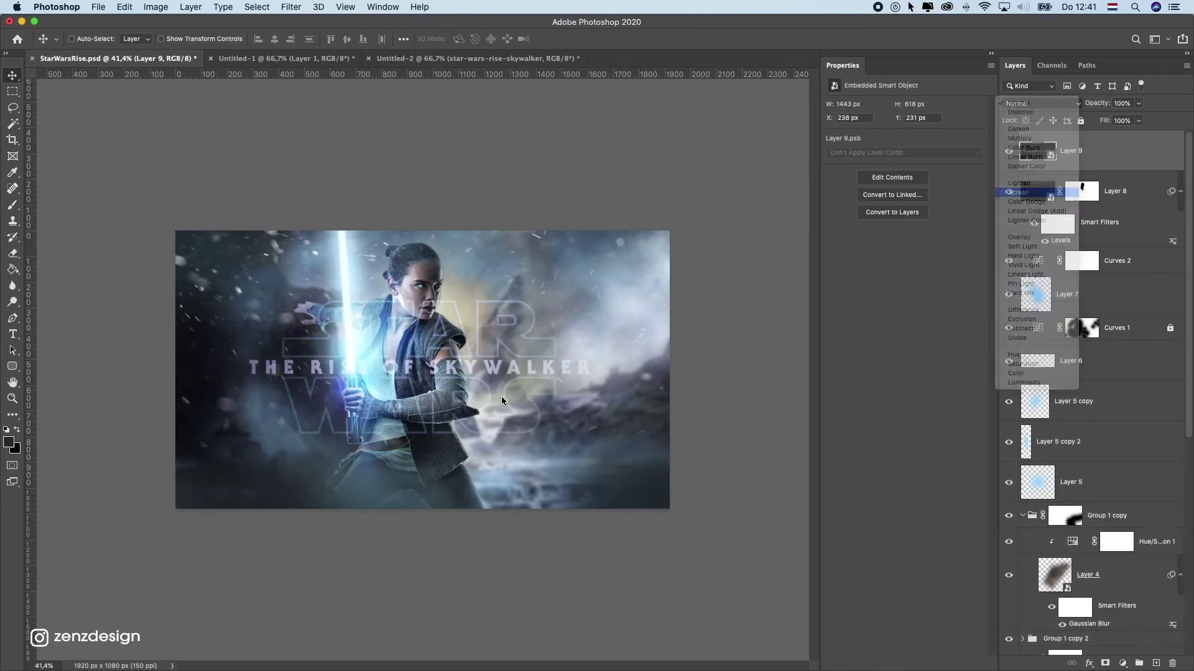
# Scale the title proportionally to about 751 × 322 px and place it beside the figure's head at X 1076 px, Y 85 px
pyautogui.press('super+t')
pyautogui.moveTo(604, 288); pyautogui.dragTo(519, 318)
pyautogui.press('super+z')
pyautogui.press('super+t')
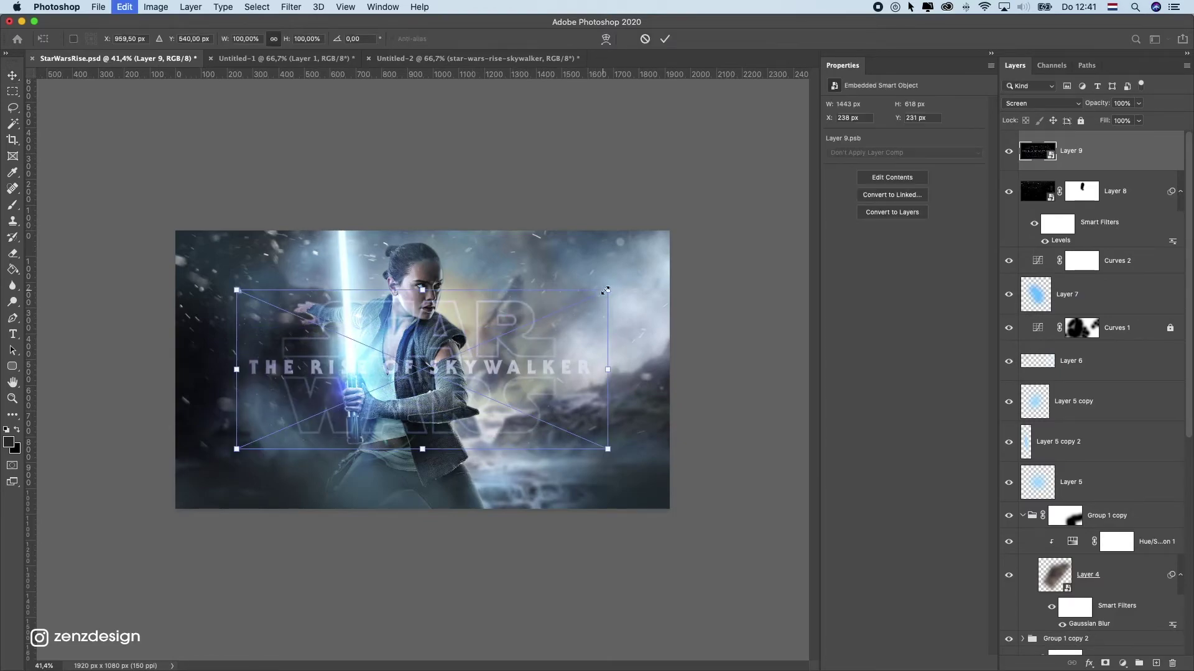
pyautogui.moveTo(608, 290); pyautogui.dragTo(573, 311)
pyautogui.moveTo(460, 366); pyautogui.dragTo(586, 291)
pyautogui.press('Return')
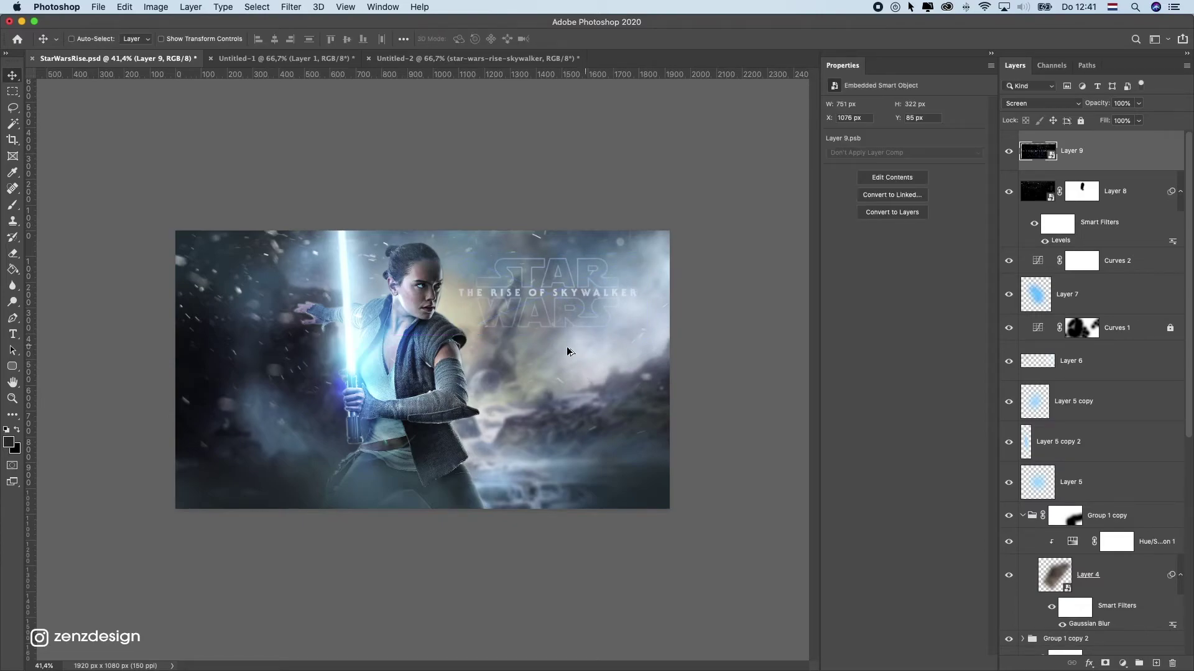
# Shift the title horizontally to X 1100 px, keeping it at Y 85 px
pyautogui.scroll(-1, 578, 349)
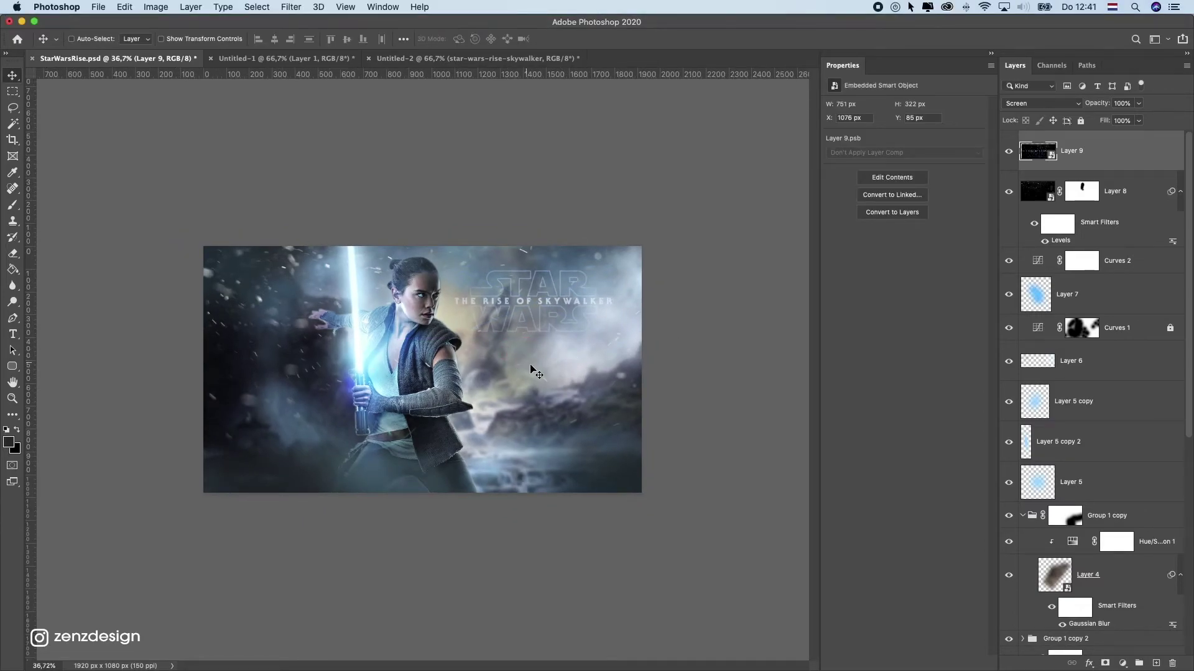
pyautogui.moveTo(549, 289); pyautogui.dragTo(531, 285)
pyautogui.click(527, 244)
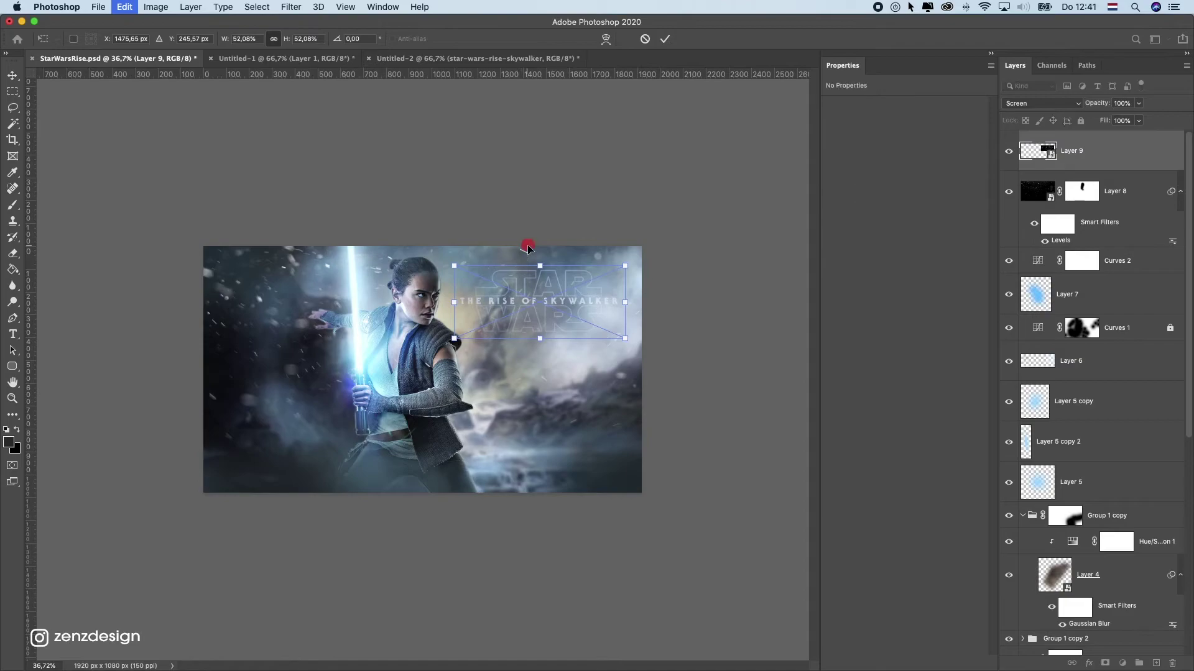
pyautogui.moveTo(528, 255)
pyautogui.mouseDown()
pyautogui.moveTo(525, 310)
pyautogui.moveTo(529, 275)
pyautogui.mouseUp()
pyautogui.hotkey('ctrl', 't')
pyautogui.press('Return')
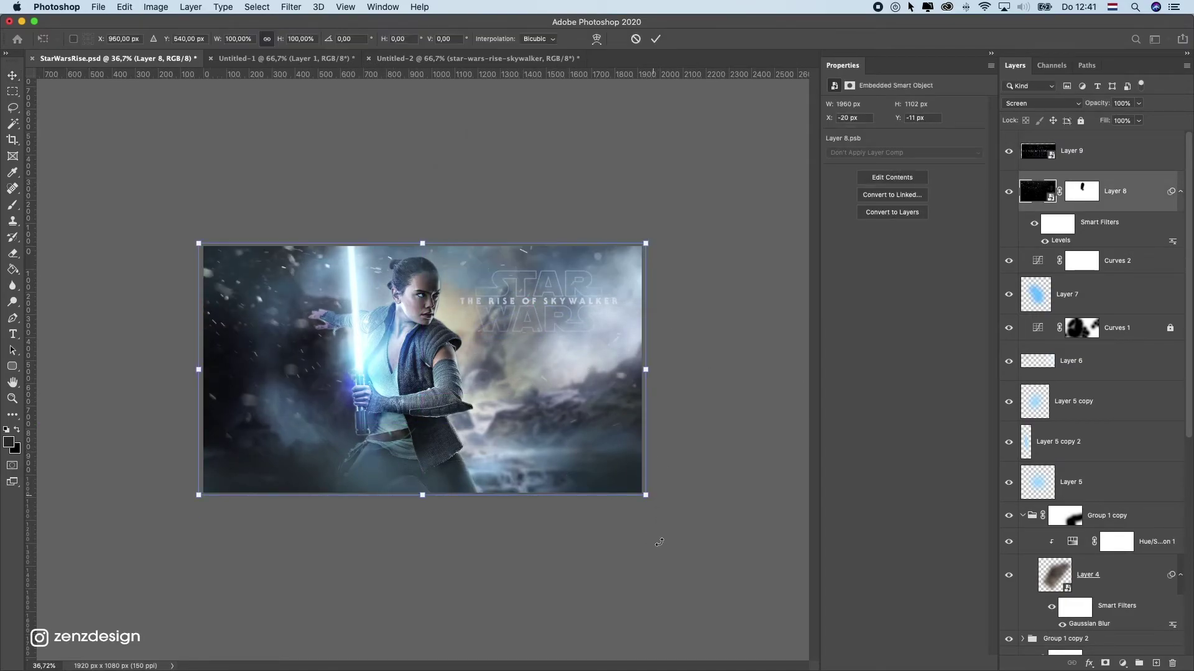
# Enlarge the snow particles on Layer 8 to about 2447 × 1377 px and move them to X -441 px, Y -55 px
pyautogui.moveTo(650, 498); pyautogui.dragTo(759, 560)
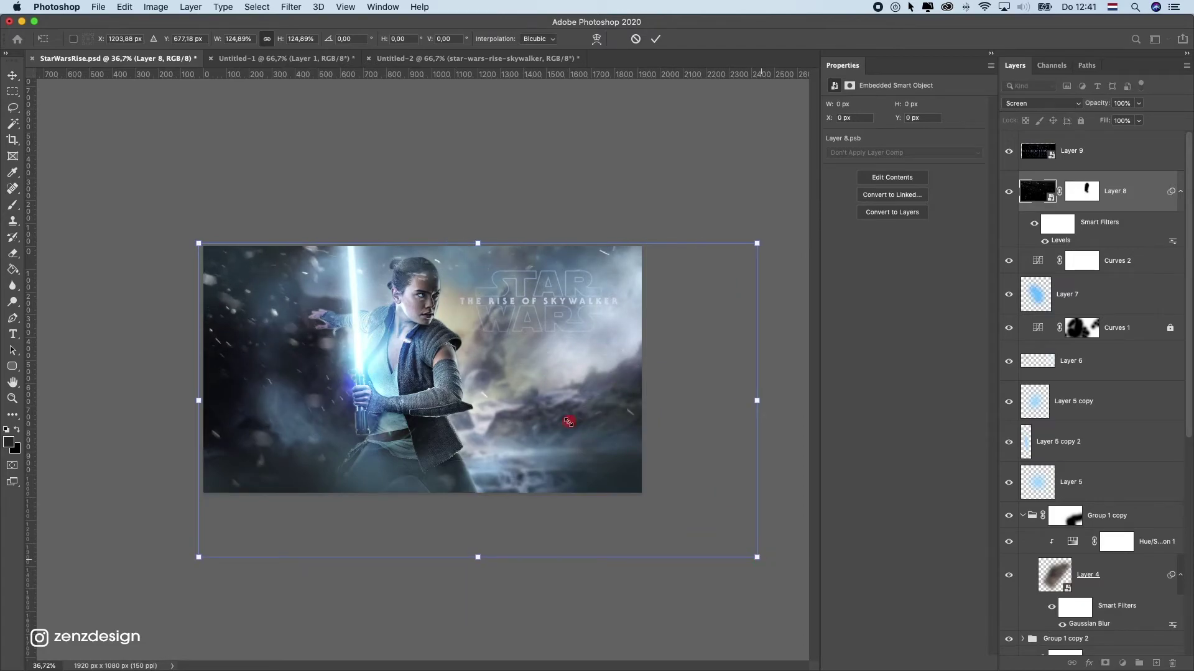
pyautogui.moveTo(570, 420); pyautogui.dragTo(504, 419)
pyautogui.press('Return')
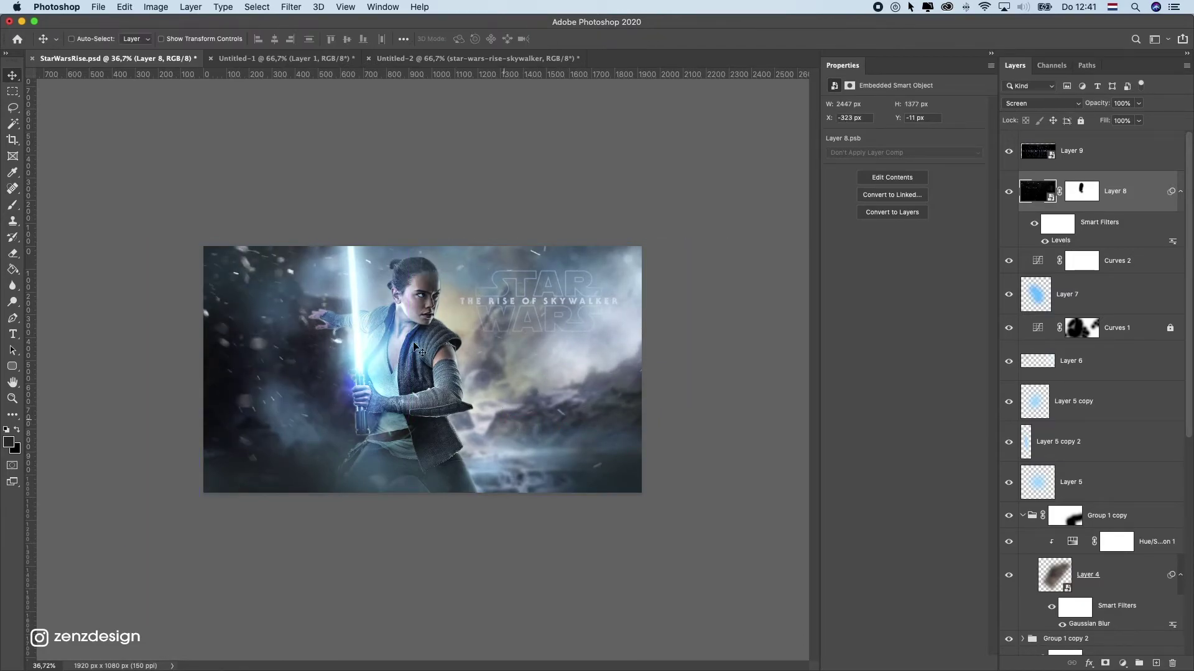
pyautogui.moveTo(371, 320); pyautogui.dragTo(345, 310)
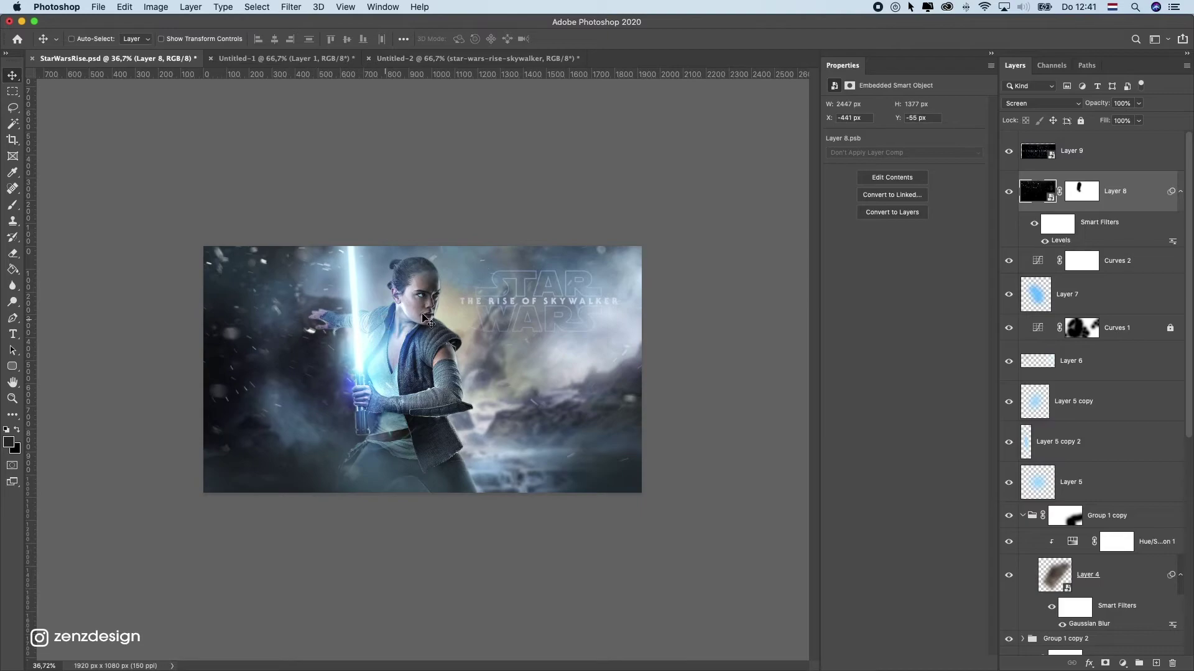
# Lower the opacity of the snow particles on Layer 8 to about 85%
pyautogui.scroll(-5, 425, 328)
pyautogui.scroll(4, 425, 328)
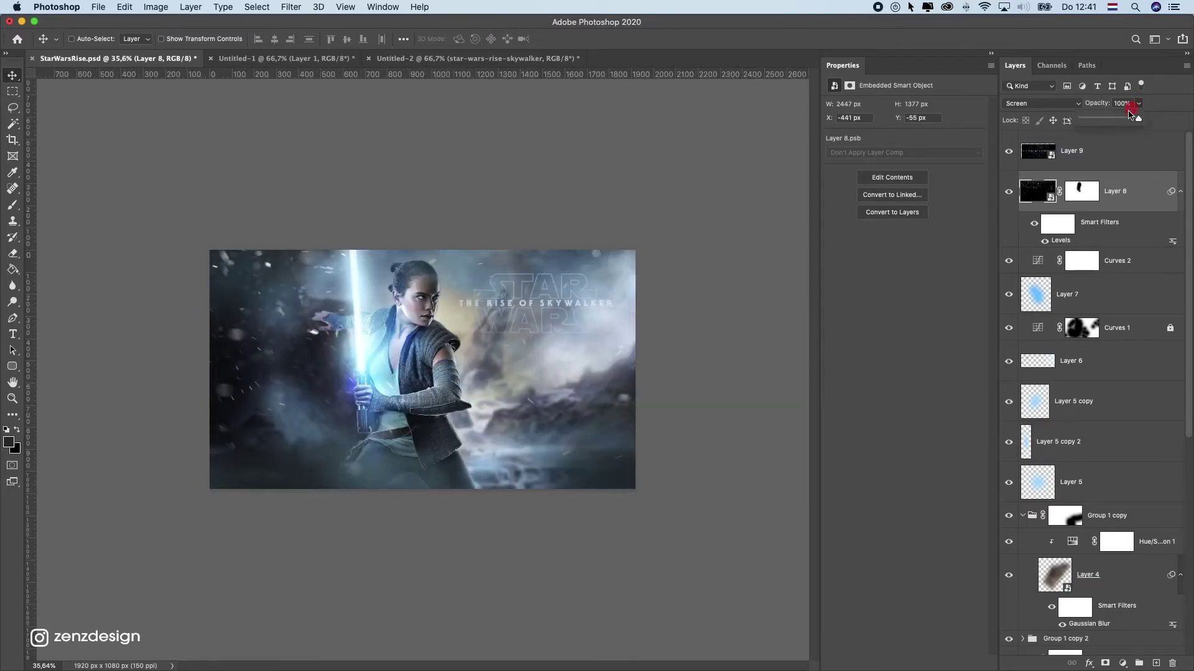
pyautogui.moveTo(1111, 120); pyautogui.dragTo(1111, 120)
pyautogui.scroll(1, 460, 333)
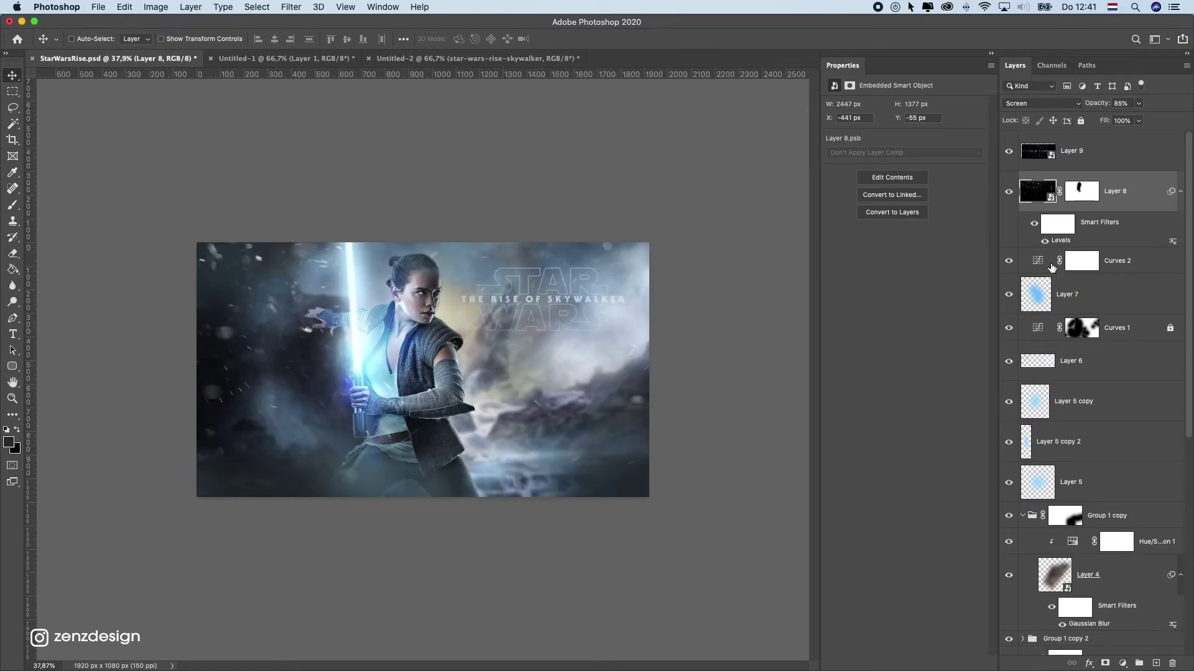
# Add a new layer above Layer 9 and set the foreground colour to a light blue near the lightsaber glow, about #67c2e9
pyautogui.click(1064, 160)
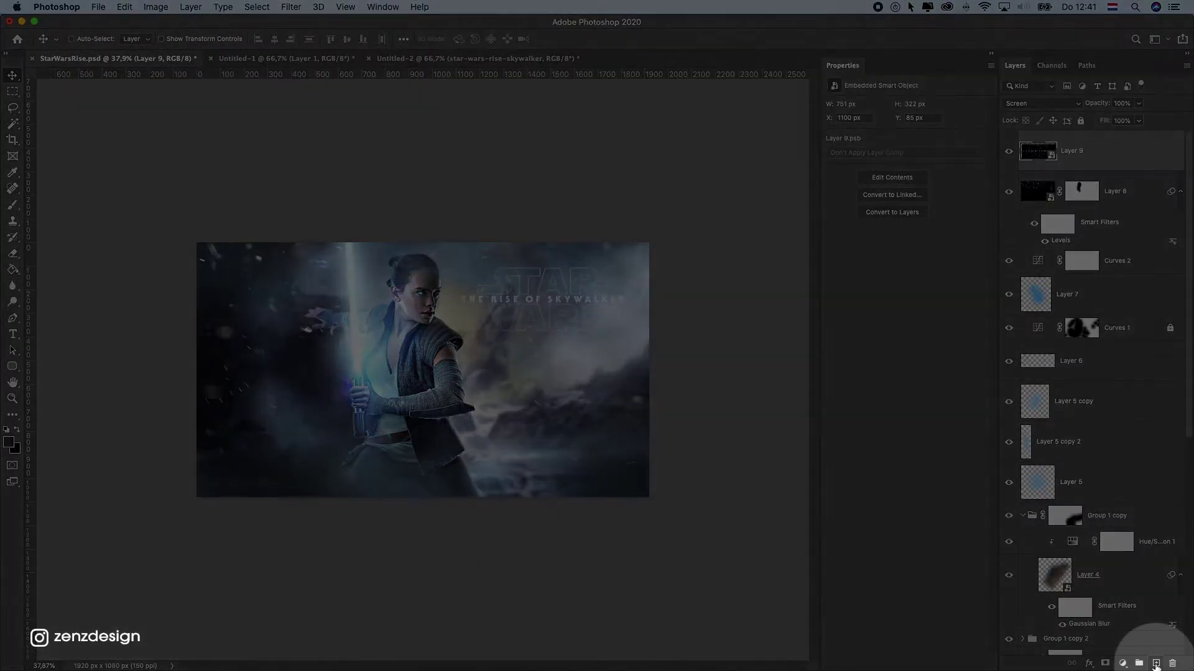
pyautogui.click(1155, 664)
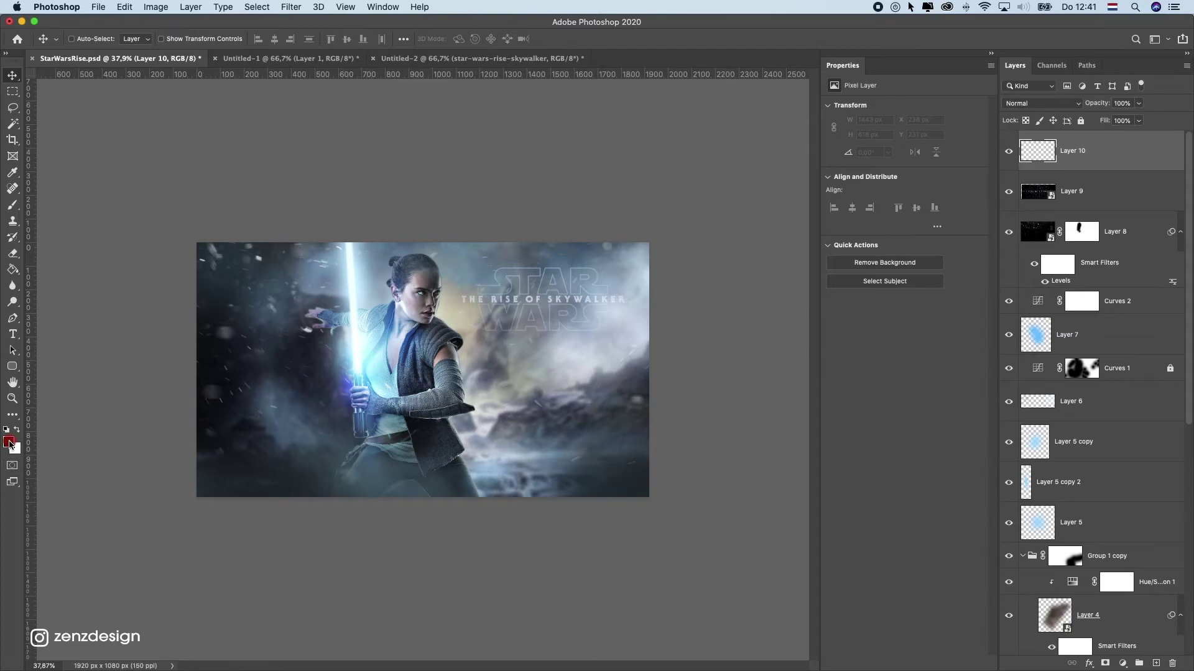
pyautogui.click(9, 442)
pyautogui.click(368, 351)
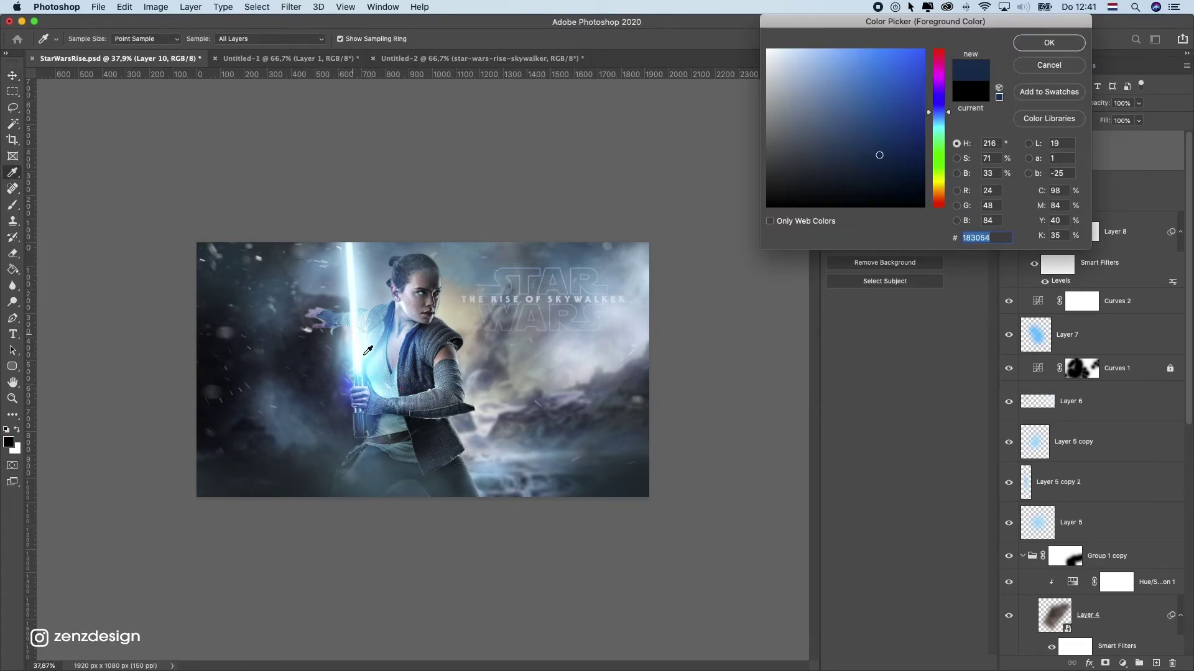
pyautogui.click(363, 355)
pyautogui.moveTo(864, 154); pyautogui.dragTo(844, 41)
pyautogui.moveTo(936, 128); pyautogui.dragTo(934, 110)
pyautogui.moveTo(855, 47); pyautogui.dragTo(813, 46)
pyautogui.click(939, 117)
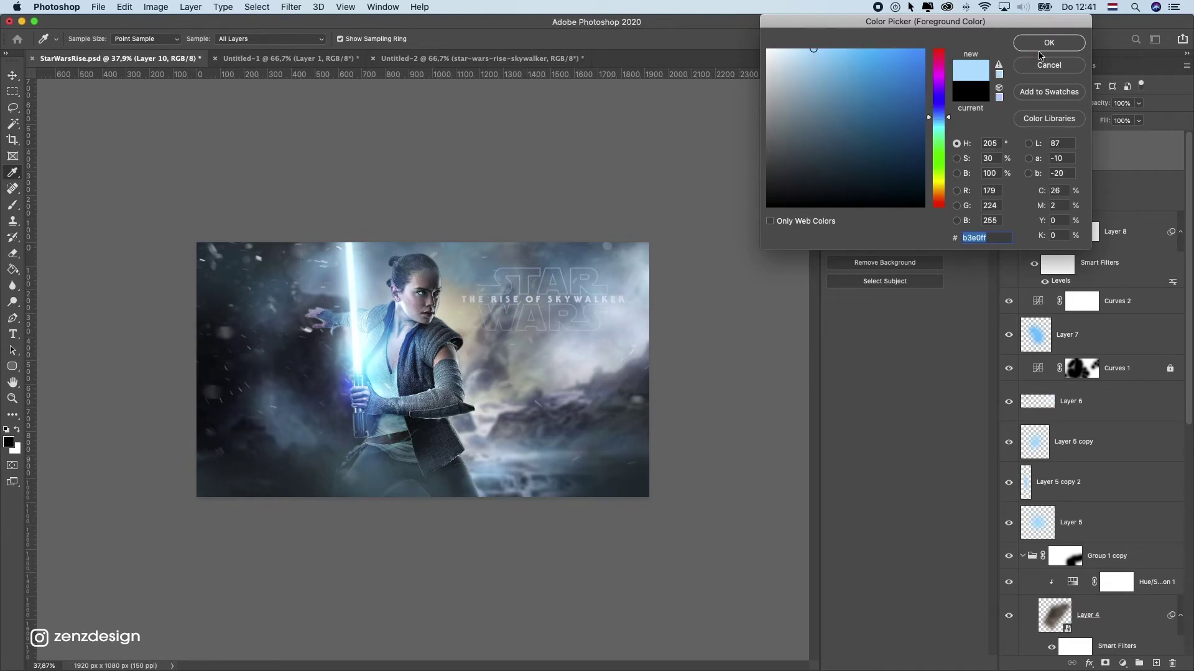
pyautogui.click(331, 365)
pyautogui.click(354, 362)
pyautogui.click(347, 362)
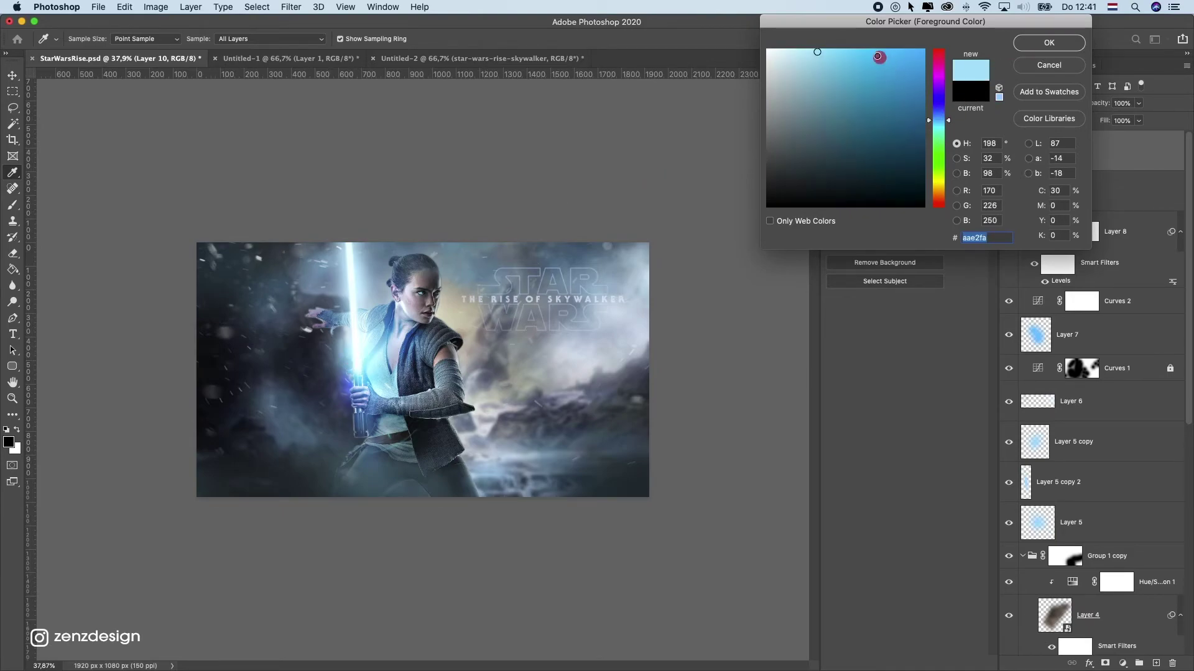
pyautogui.moveTo(879, 59); pyautogui.dragTo(909, 44)
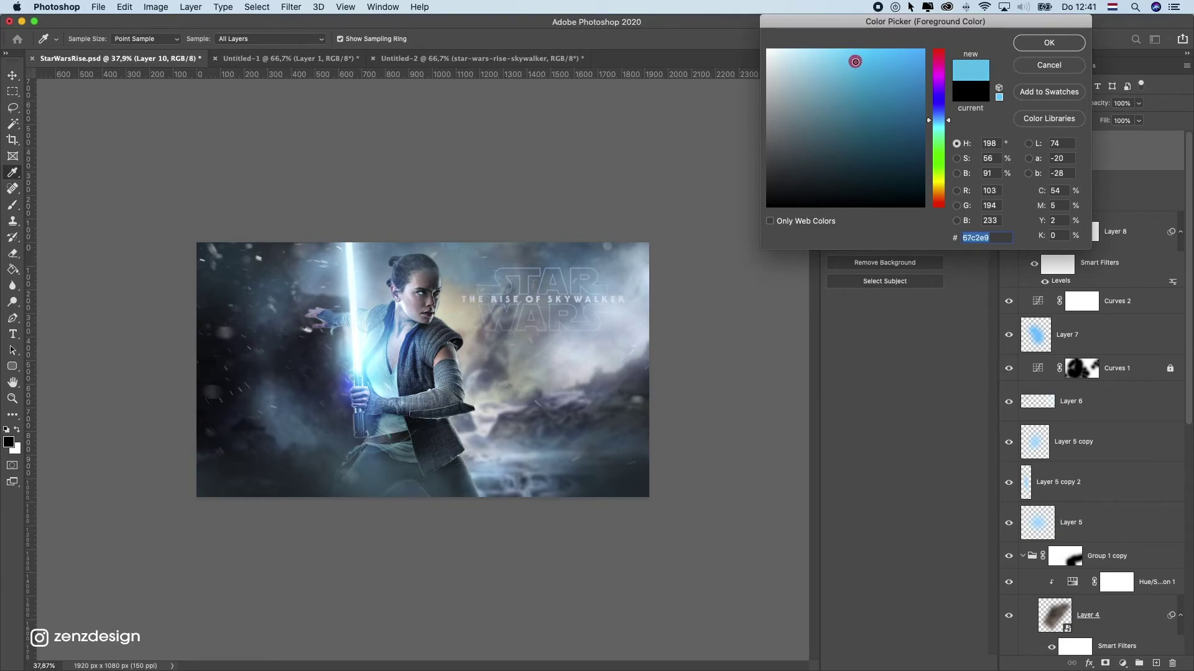
pyautogui.click(1049, 43)
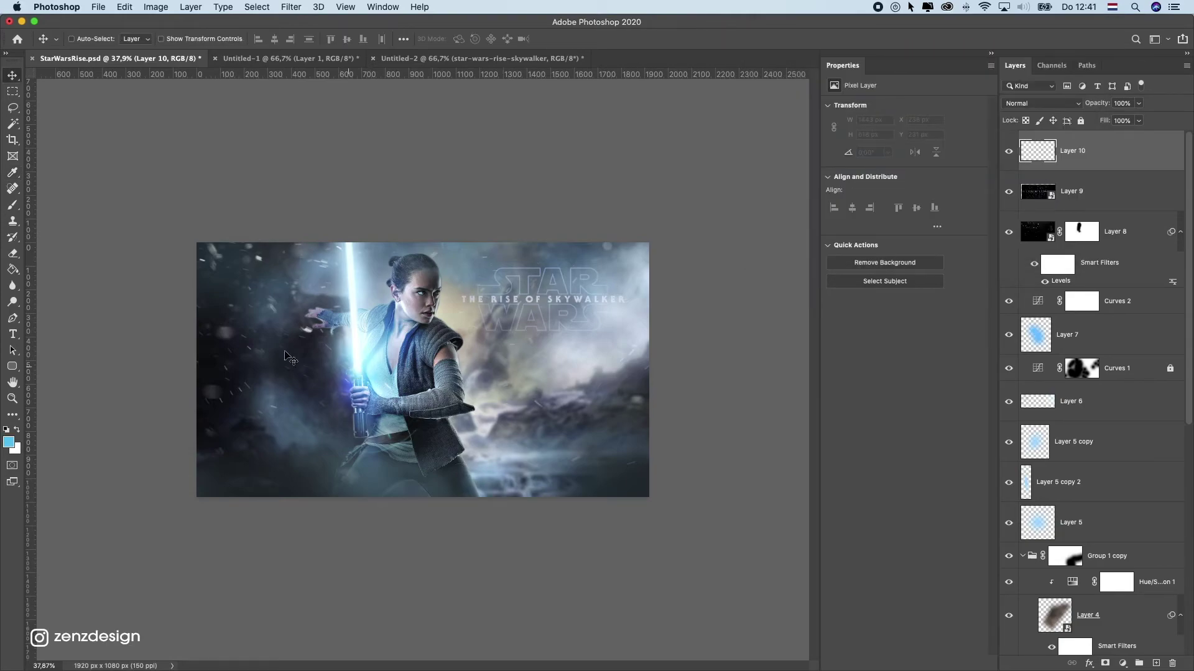
# Paint one soft light-blue dab over the figure's chest on Layer 10 with a 600 px brush
pyautogui.click(7, 205)
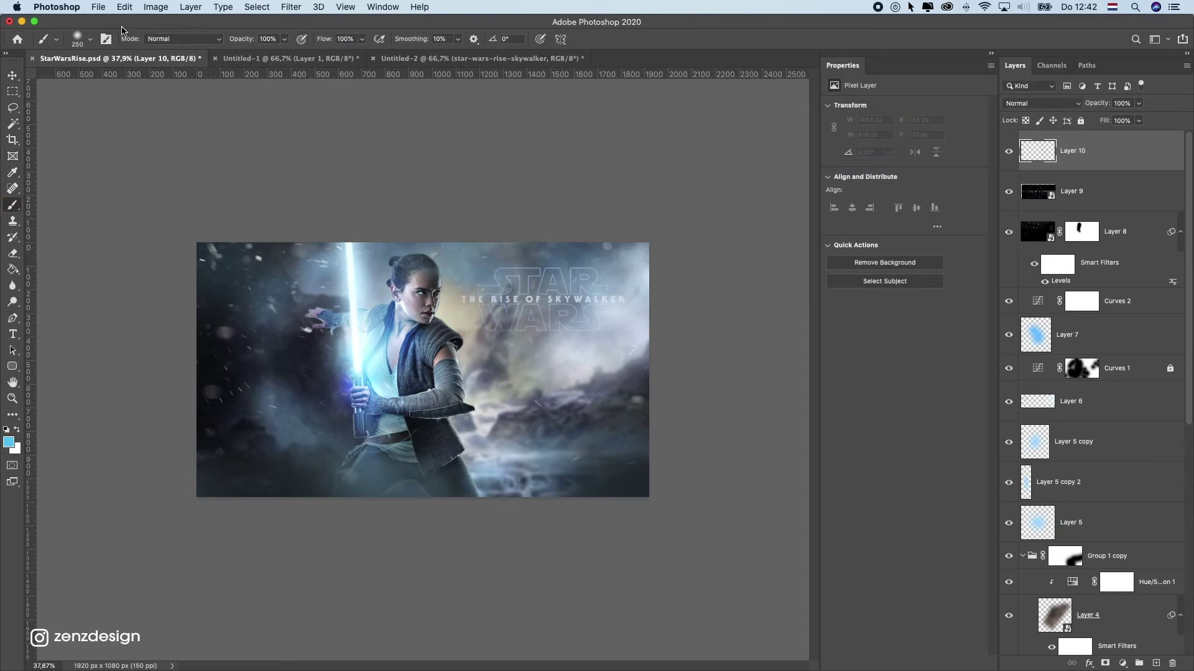
pyautogui.click(79, 37)
pyautogui.click(381, 370)
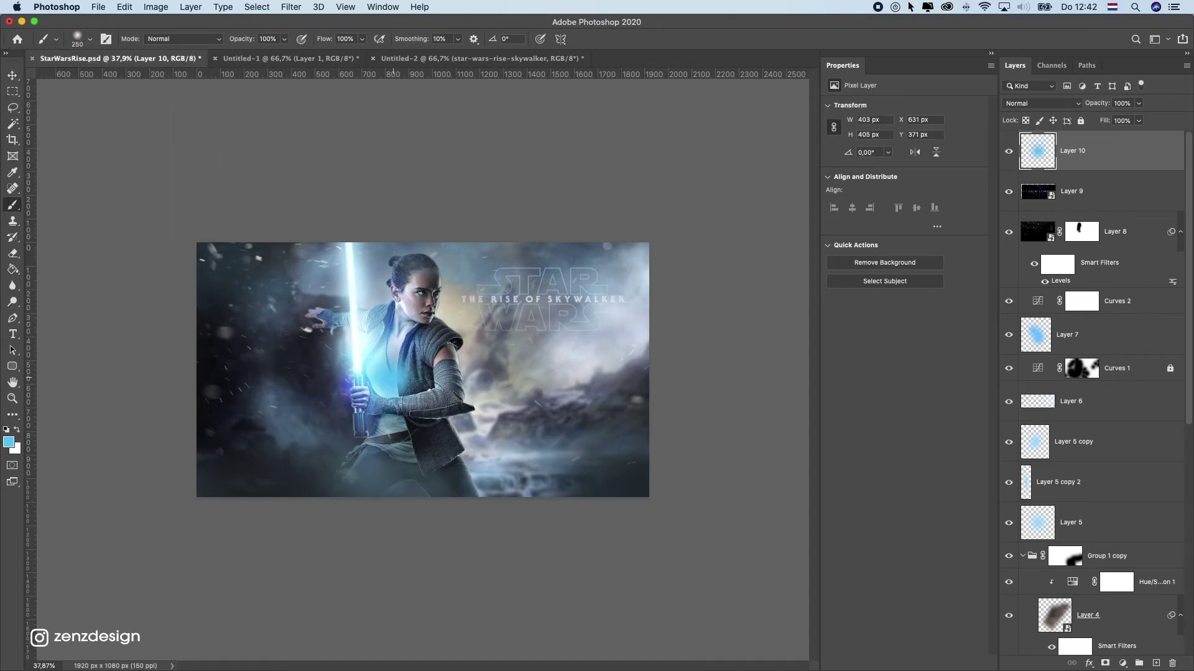
pyautogui.press('super+z')
pyautogui.press(']')
pyautogui.click(380, 371)
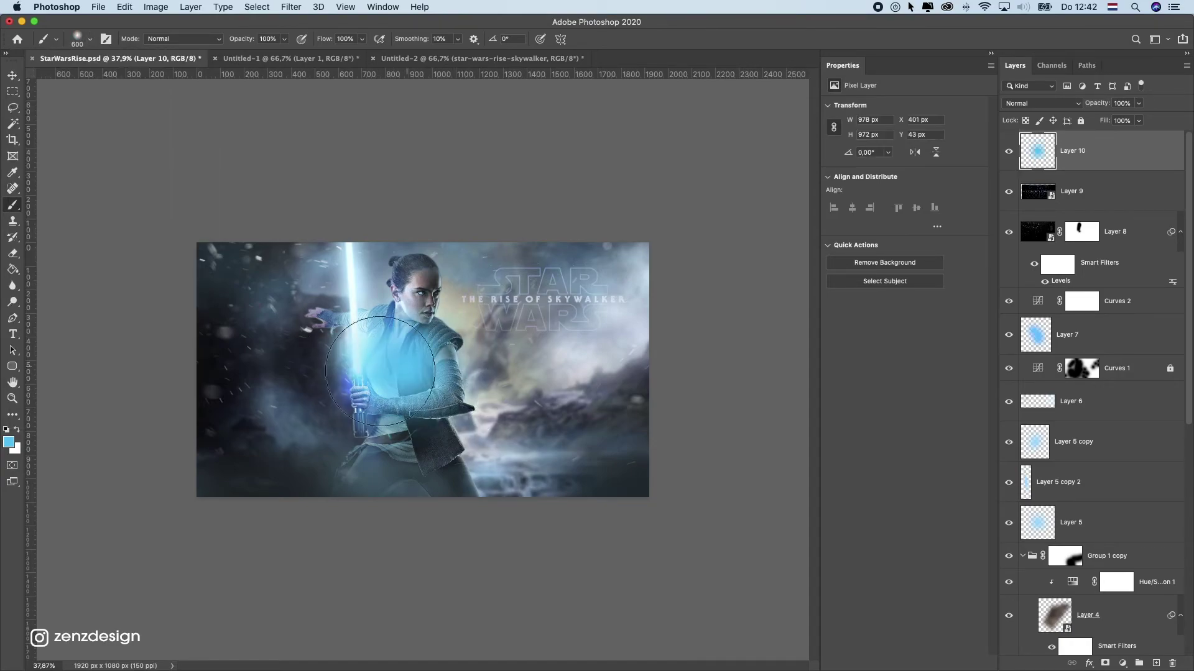
pyautogui.press('super+t')
pyautogui.press('Escape')
# Set Layer 10 to Soft Light and move the blue glow to X 42 px, Y -277 px
pyautogui.click(13, 77)
pyautogui.click(1030, 107)
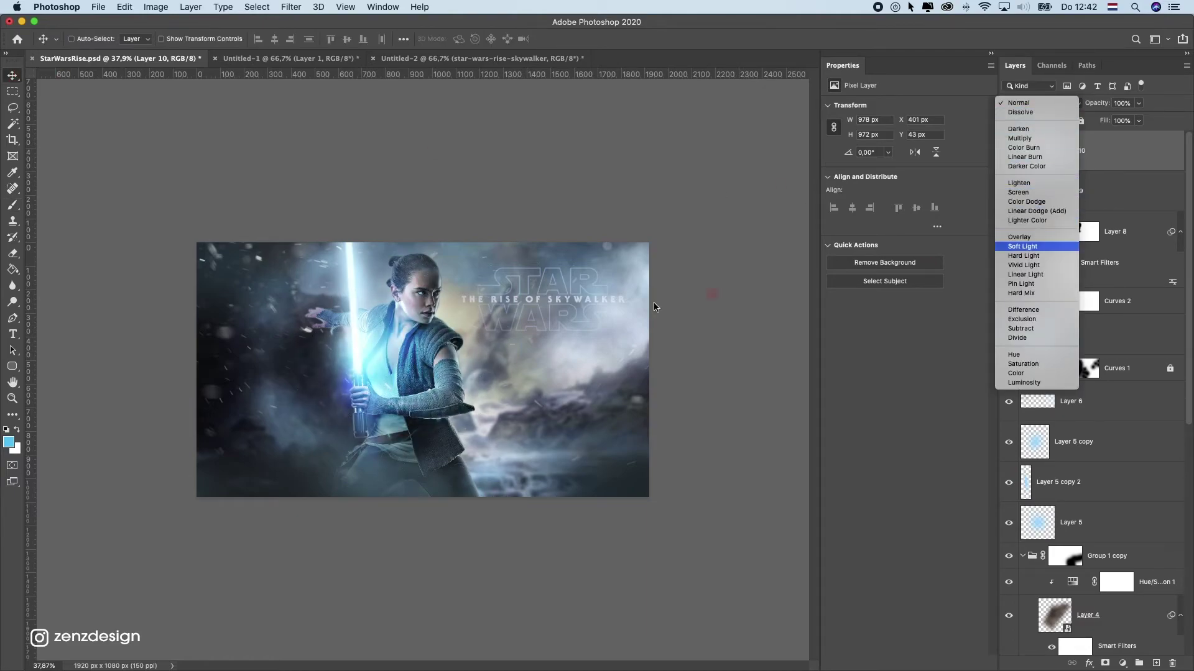
pyautogui.moveTo(418, 336); pyautogui.dragTo(334, 260)
# Enlarge the blue glow to about 1904 × 1893 px, place it at X -696 px, Y -302 px, and compare the image without it
pyautogui.press('super+t')
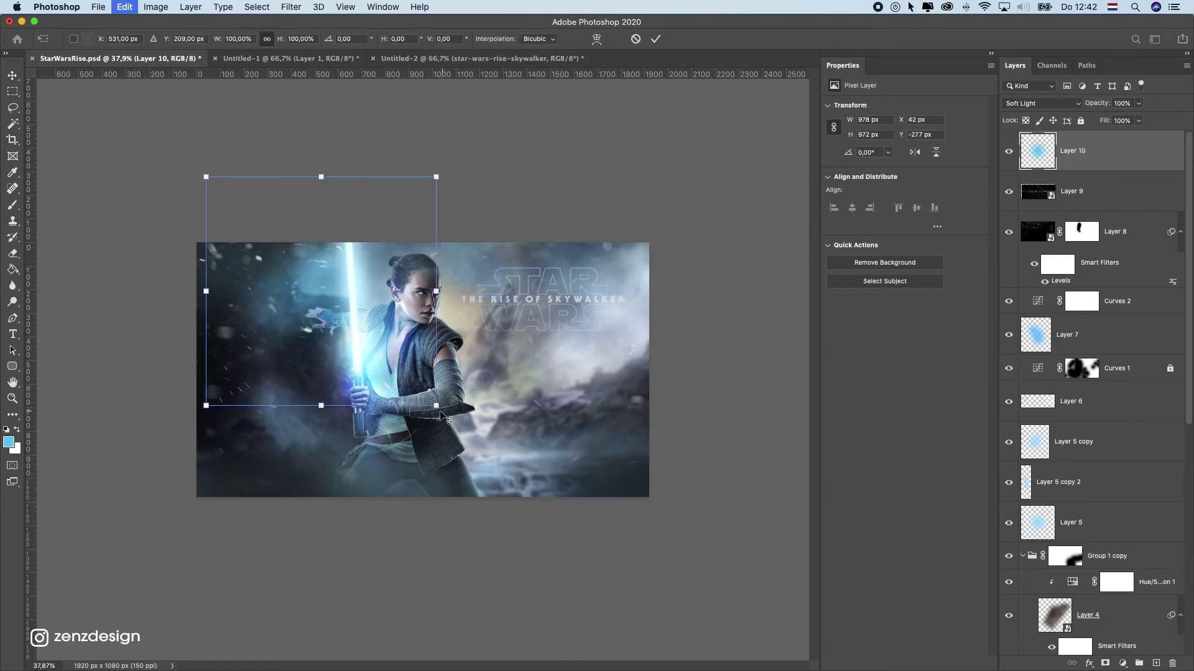
pyautogui.moveTo(438, 407); pyautogui.dragTo(549, 514)
pyautogui.moveTo(472, 315); pyautogui.dragTo(402, 379)
pyautogui.press('Return')
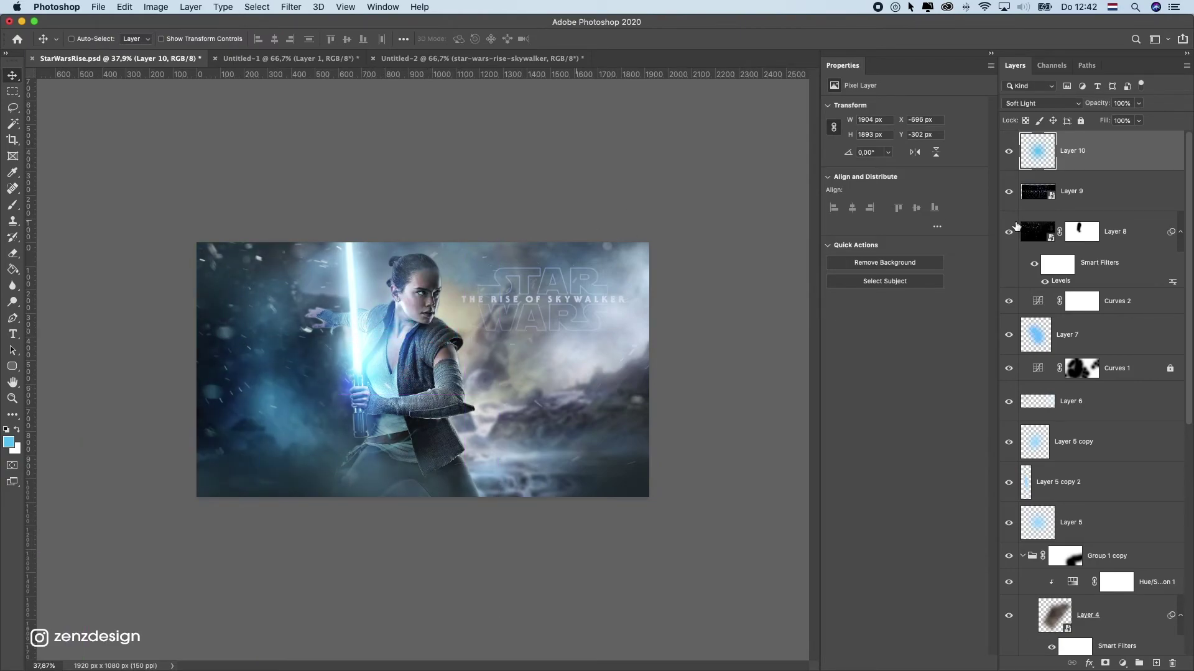
pyautogui.click(1009, 154)
pyautogui.click(1008, 154)
# Duplicate Layer 10 and move the Soft Light copy over the sky behind the title, at X 1003 px, Y -573 px
pyautogui.moveTo(1051, 153); pyautogui.dragTo(1156, 662)
pyautogui.moveTo(291, 327); pyautogui.dragTo(611, 370)
pyautogui.moveTo(677, 320)
pyautogui.mouseDown()
pyautogui.moveTo(646, 306)
pyautogui.moveTo(560, 400)
pyautogui.moveTo(672, 308)
pyautogui.mouseUp()
pyautogui.click(1043, 100)
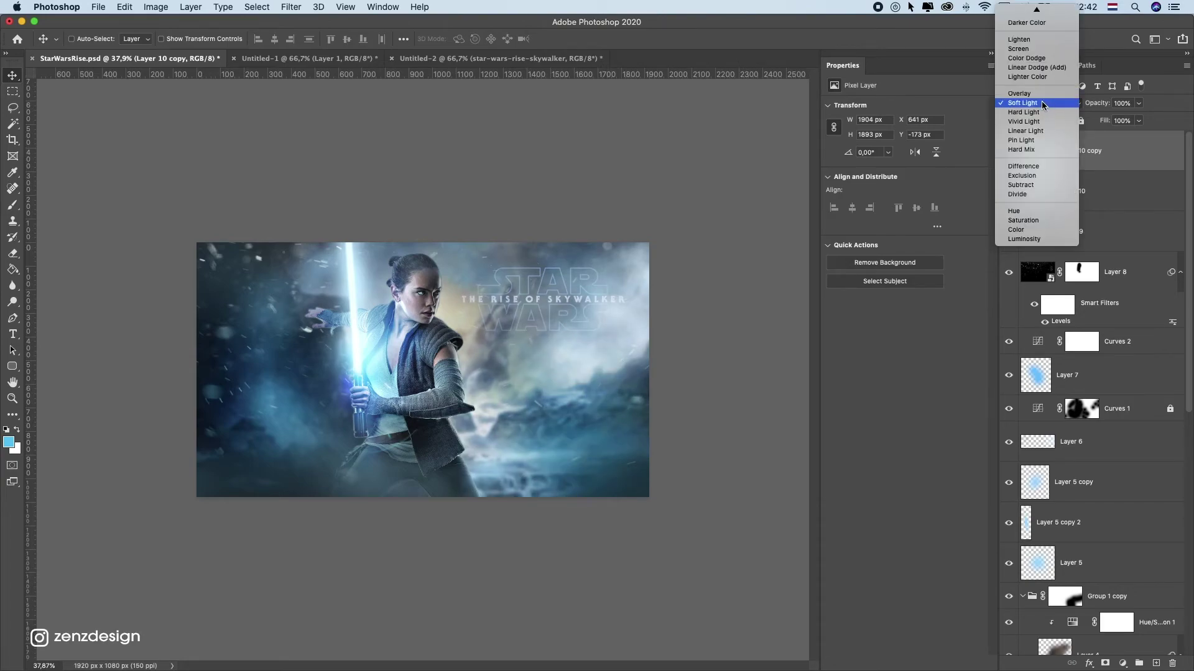
pyautogui.click(1045, 103)
pyautogui.moveTo(596, 373); pyautogui.dragTo(703, 322)
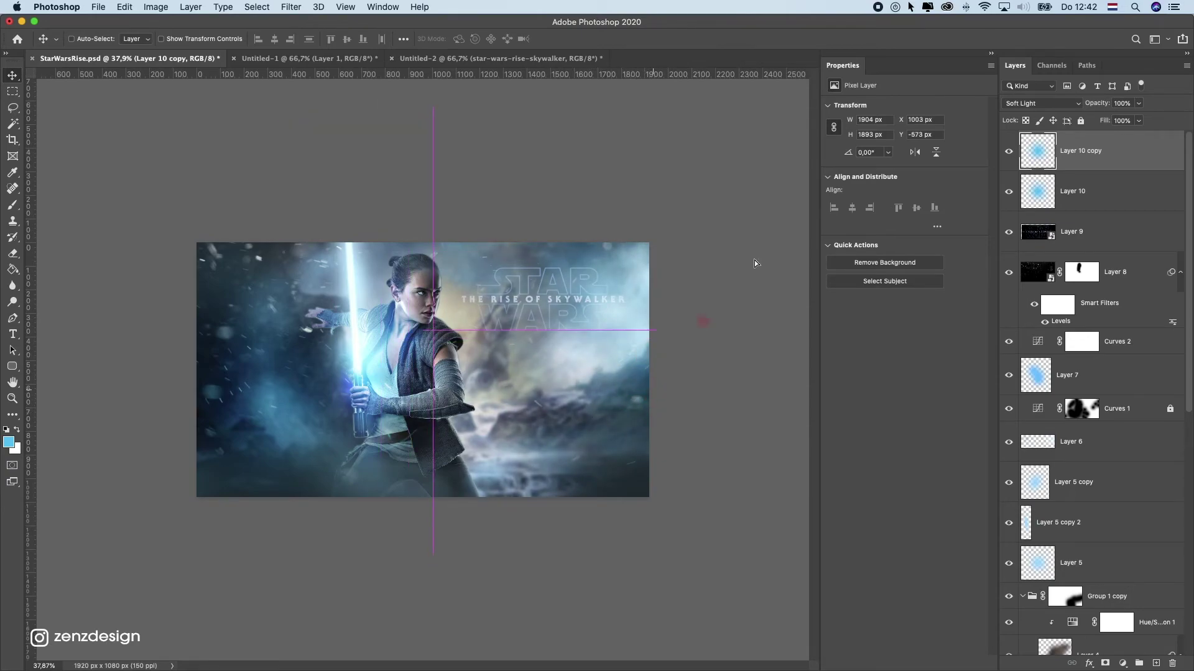
# Move the original Layer 10 glow to X -745 px, Y -406 px and lower its opacity to 78%
pyautogui.click(1092, 193)
pyautogui.moveTo(367, 338); pyautogui.dragTo(355, 314)
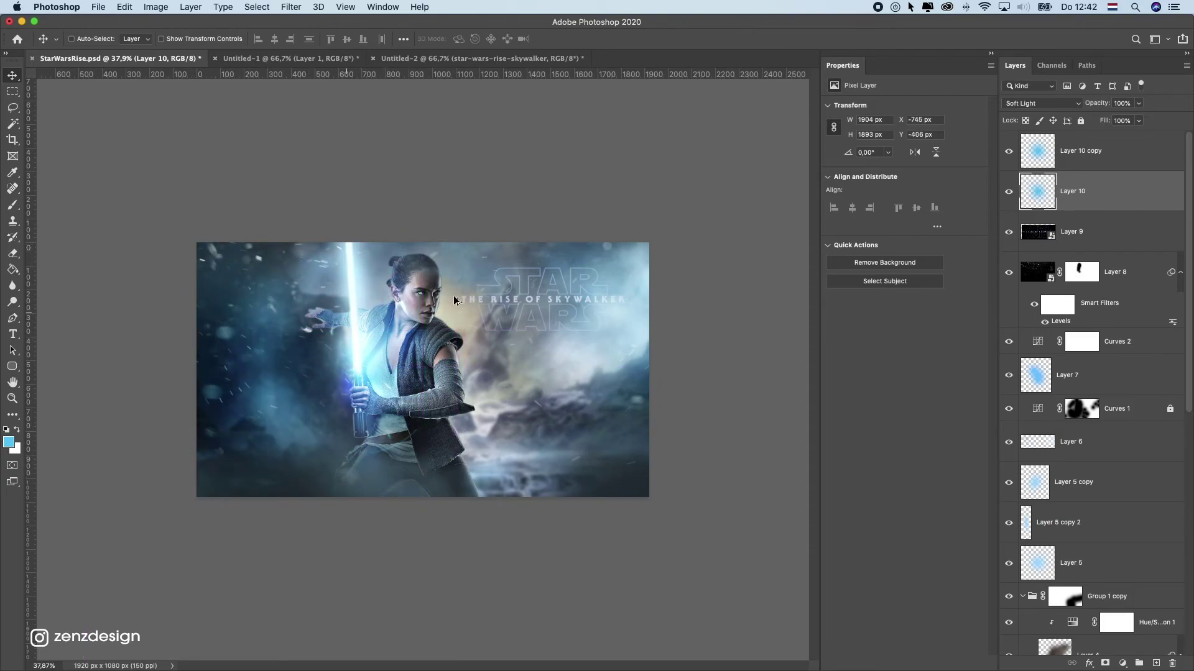
pyautogui.scroll(-5, 451, 298)
pyautogui.scroll(3, 501, 274)
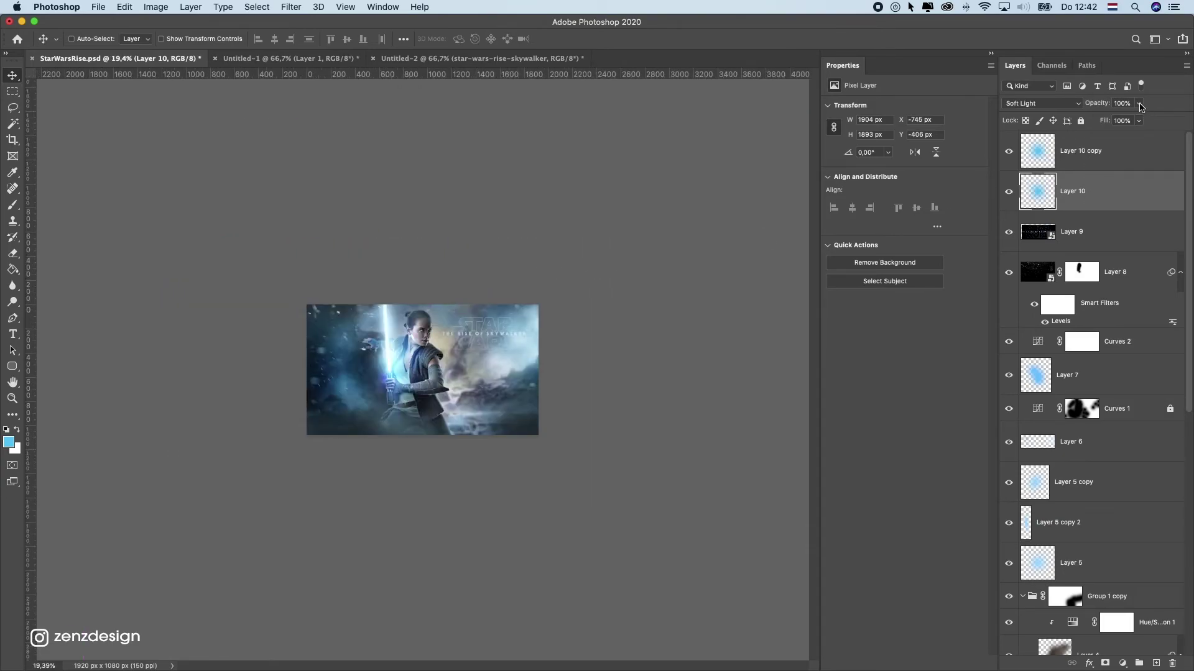
pyautogui.scroll(1, 412, 331)
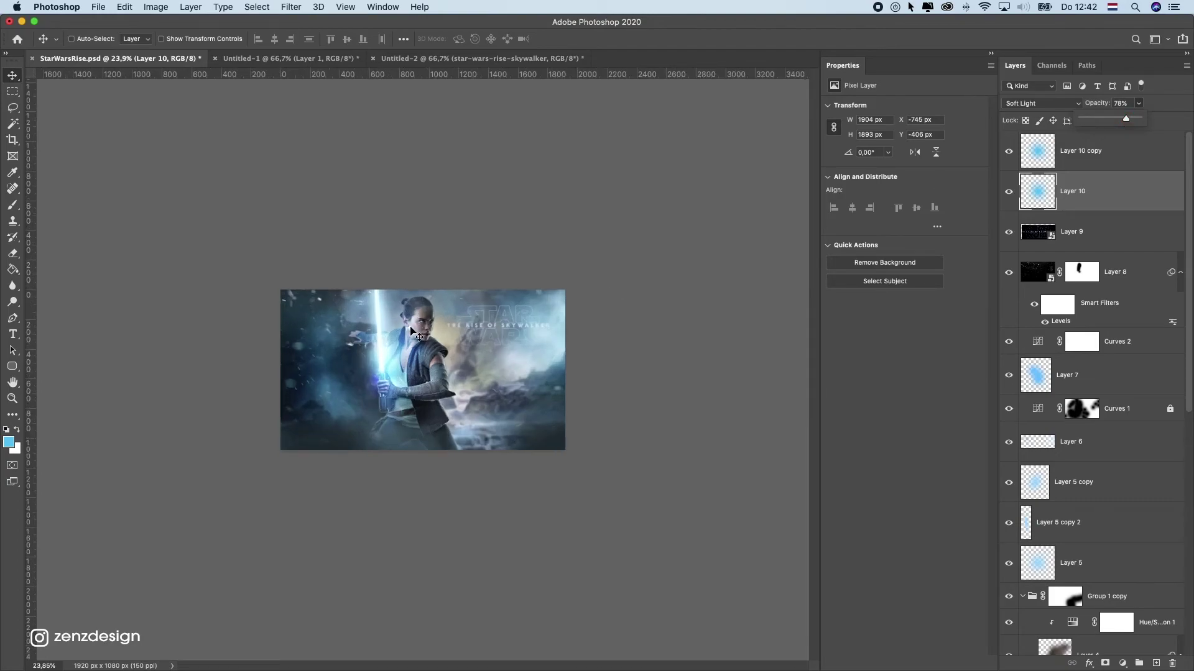
# Add a Vibrance adjustment layer above Layer 10 copy and set its Vibrance to -34
pyautogui.click(1090, 161)
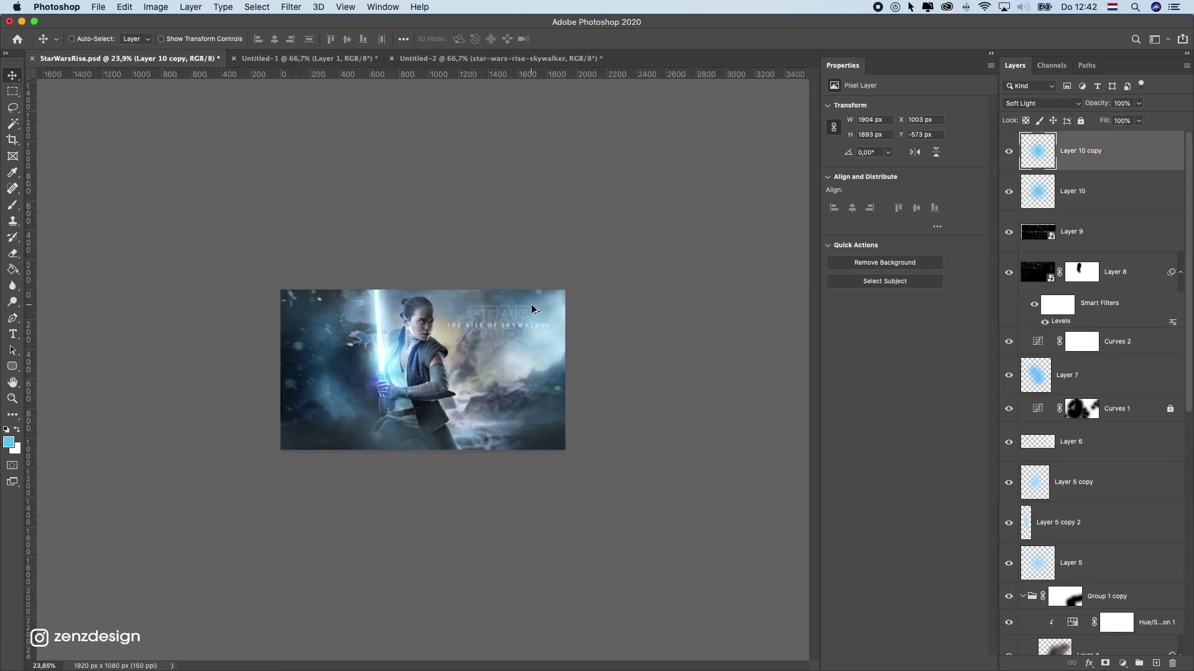
pyautogui.scroll(1, 531, 309)
pyautogui.click(1121, 664)
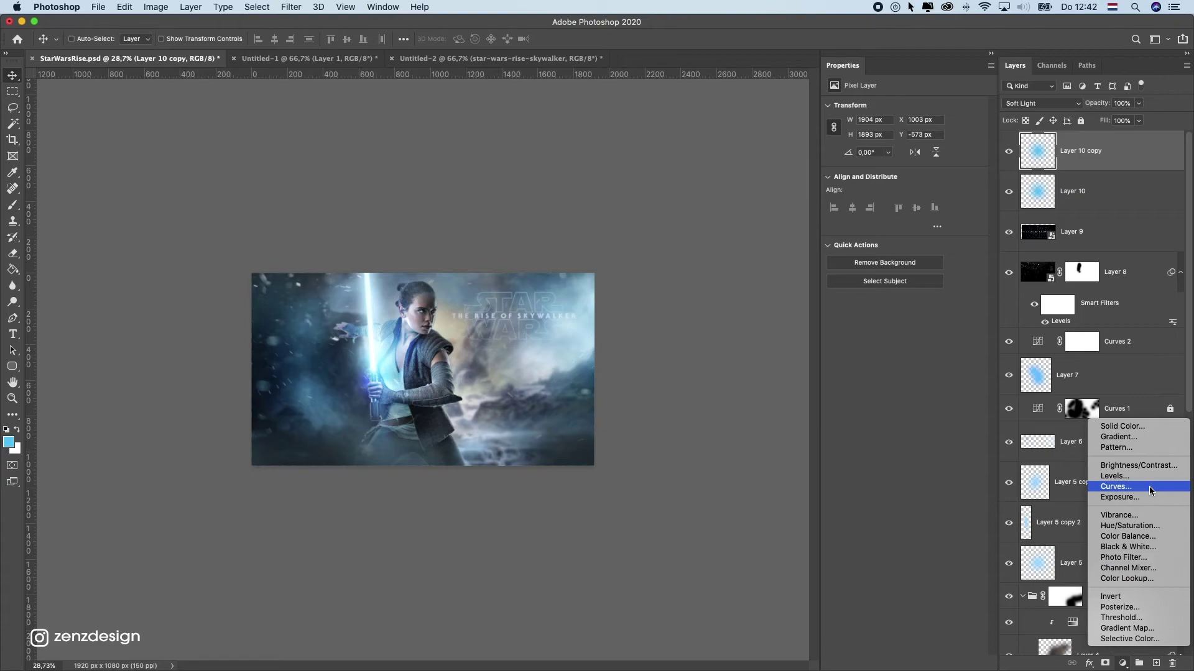
pyautogui.click(1141, 516)
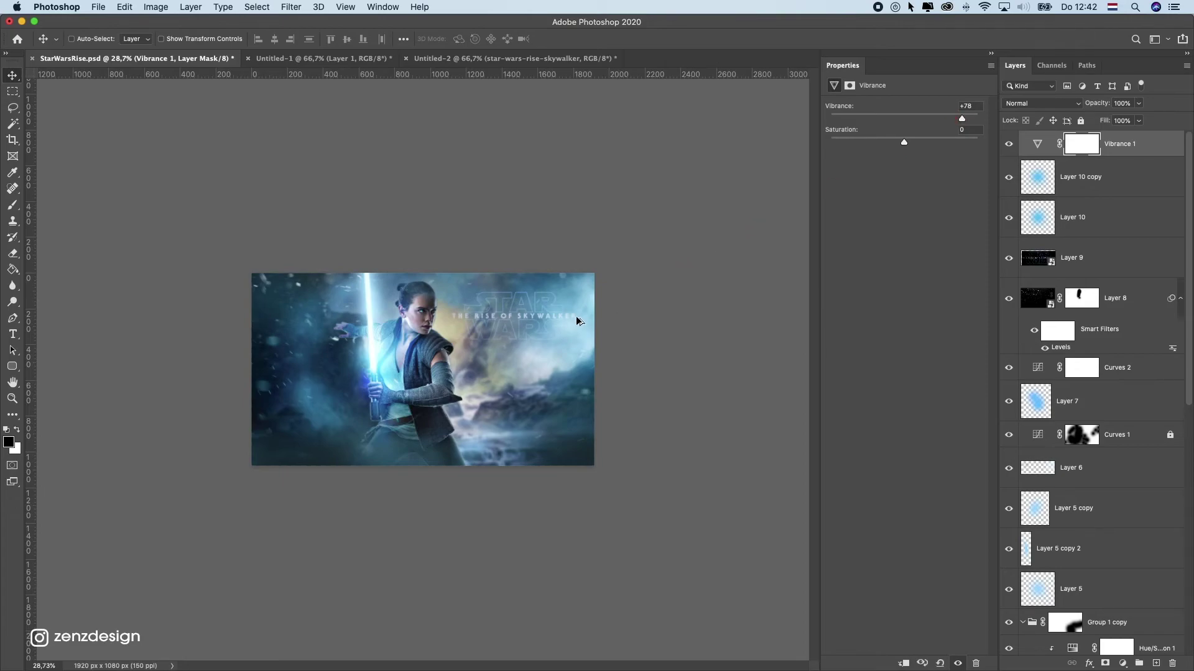
pyautogui.scroll(5, 590, 322)
pyautogui.moveTo(962, 118); pyautogui.dragTo(879, 119)
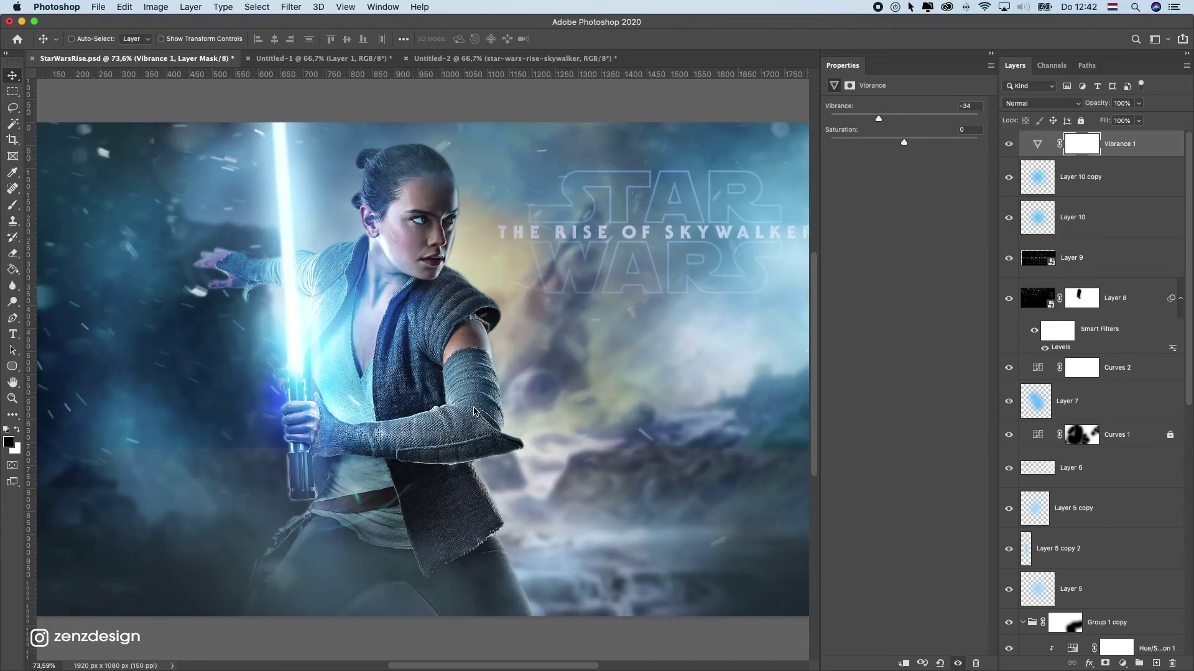
# Set the Vibrance adjustment layer's Vibrance to -22 and check the composite at small and large magnification
pyautogui.scroll(-5, 479, 415)
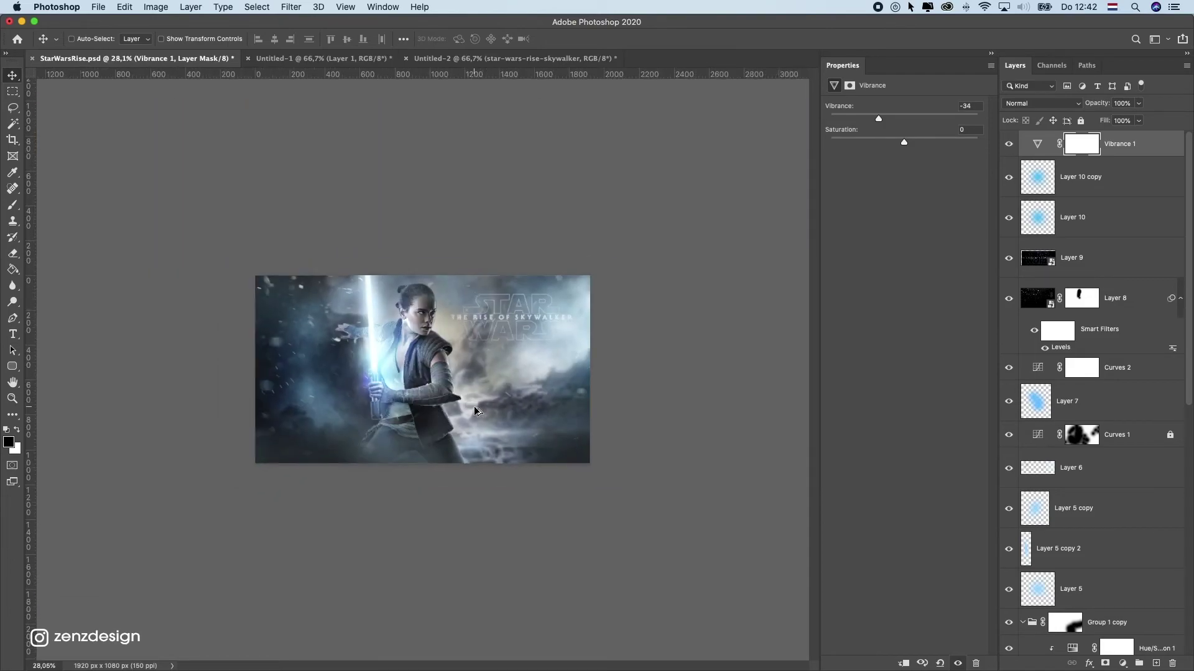
pyautogui.moveTo(904, 119); pyautogui.dragTo(870, 119)
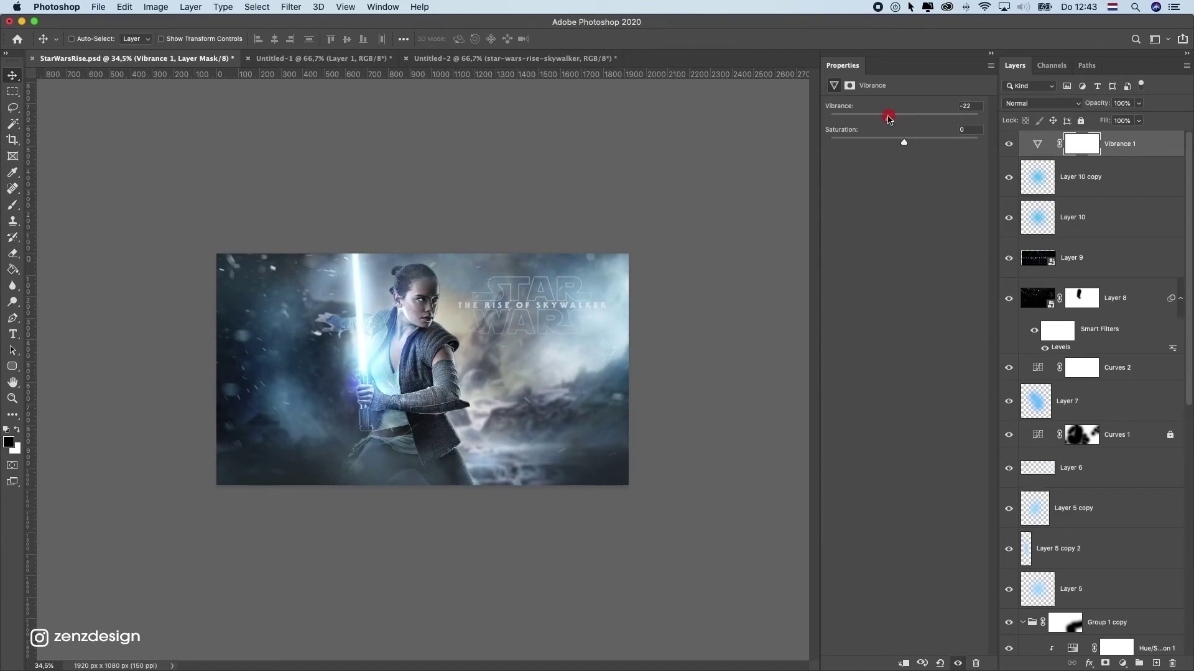
pyautogui.scroll(-3, 477, 335)
pyautogui.scroll(10, 466, 342)
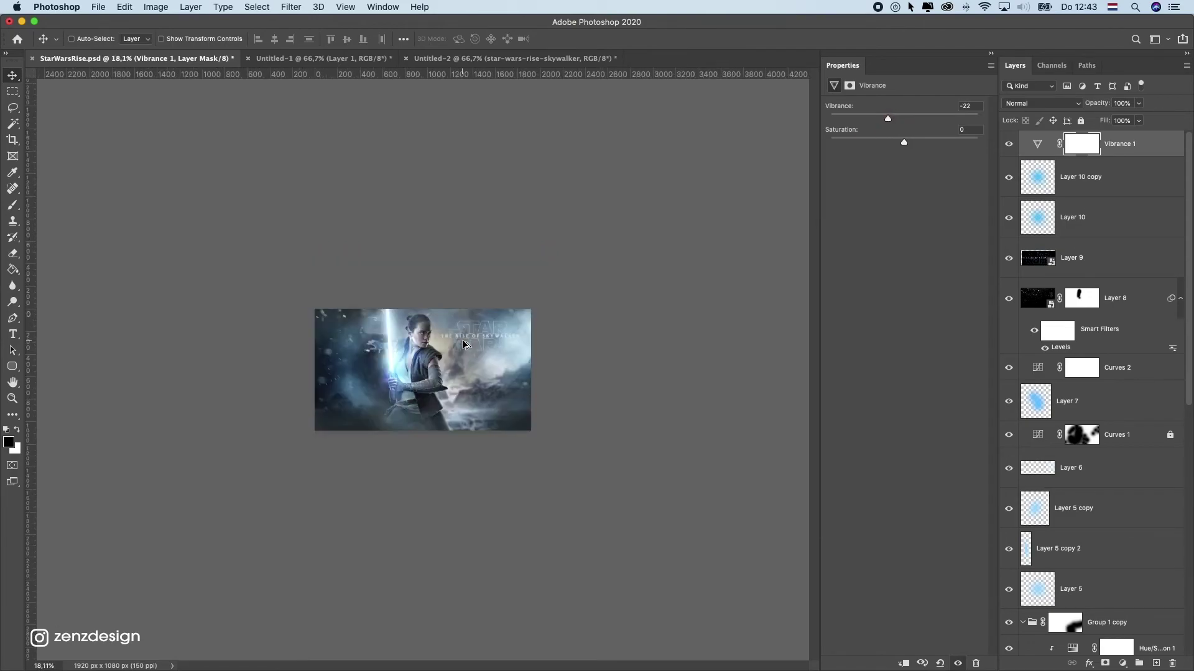
pyautogui.scroll(-5, 464, 344)
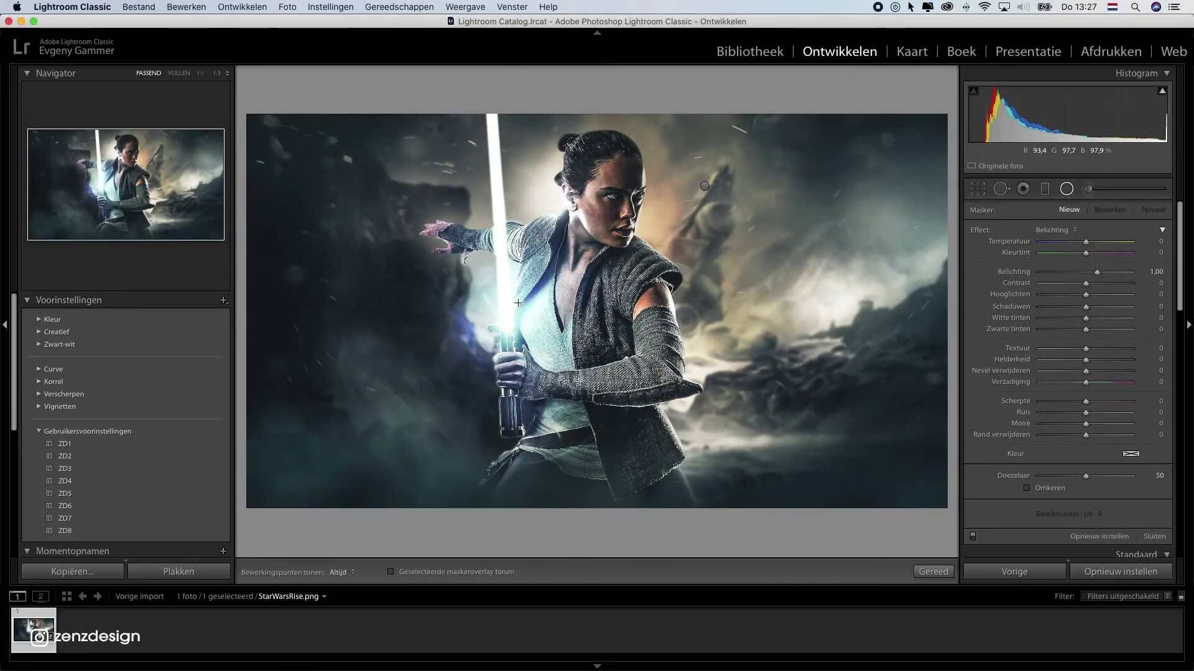
# Switch to Lightroom Classic, view StarWarsRise.png at 1:3, and set the photo's overall exposure (Belichting) to -2.65
pyautogui.click(104, 447)
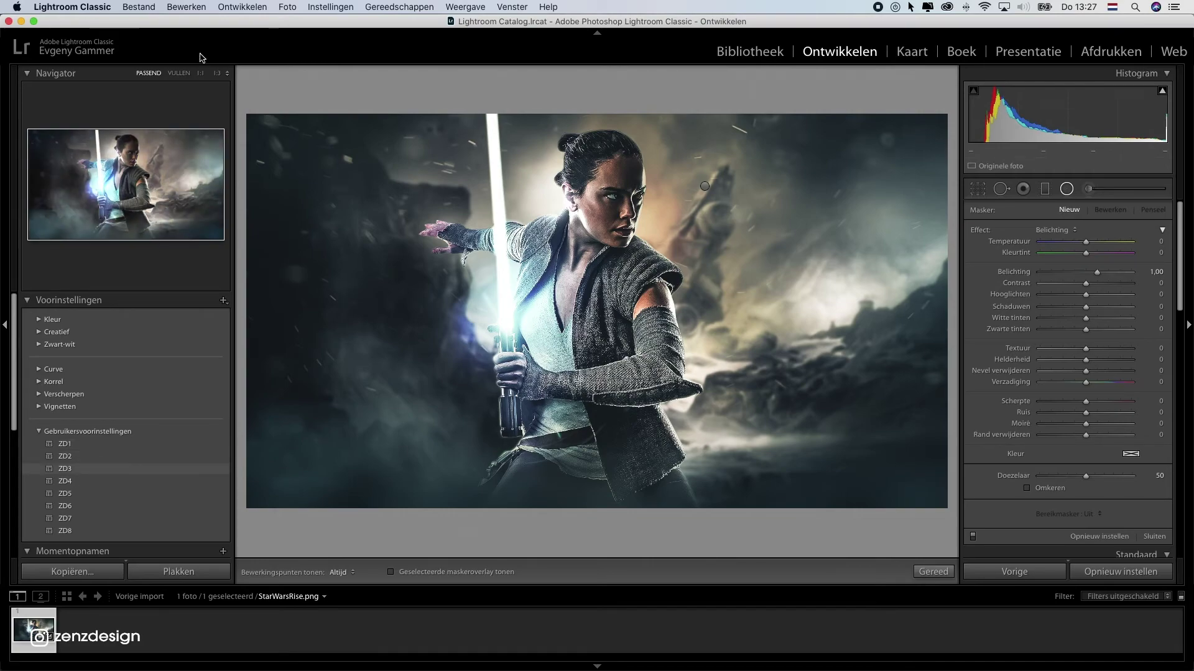
pyautogui.click(219, 74)
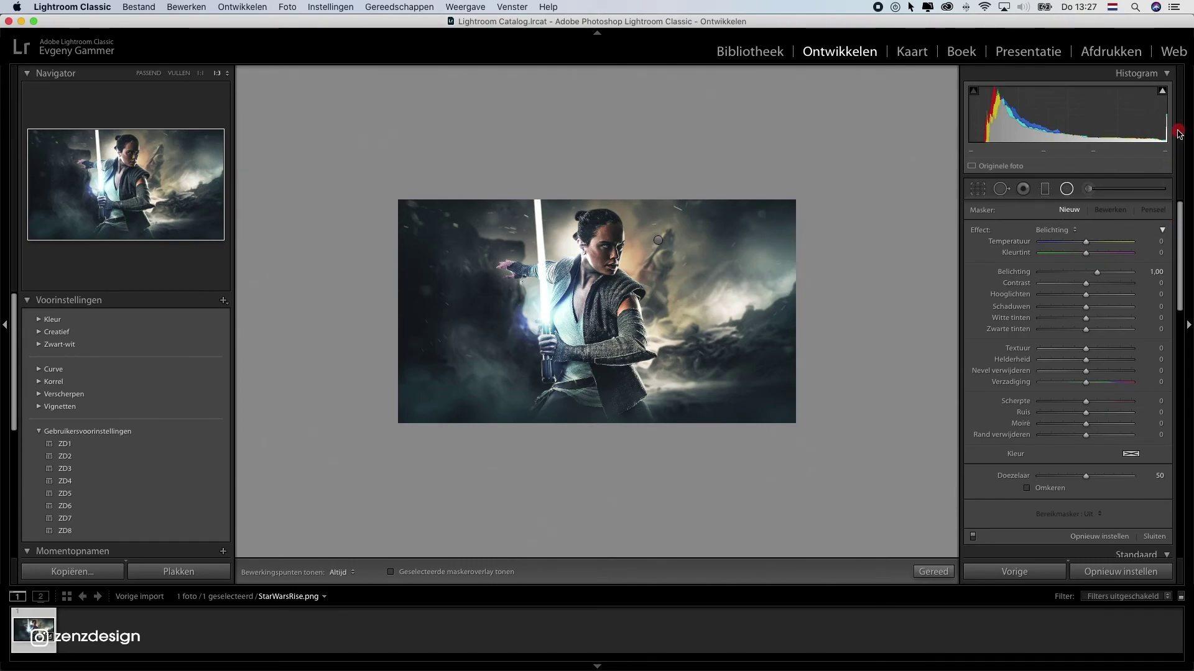
pyautogui.moveTo(1179, 215)
pyautogui.mouseDown()
pyautogui.moveTo(1167, 301)
pyautogui.moveTo(1175, 197)
pyautogui.mouseUp()
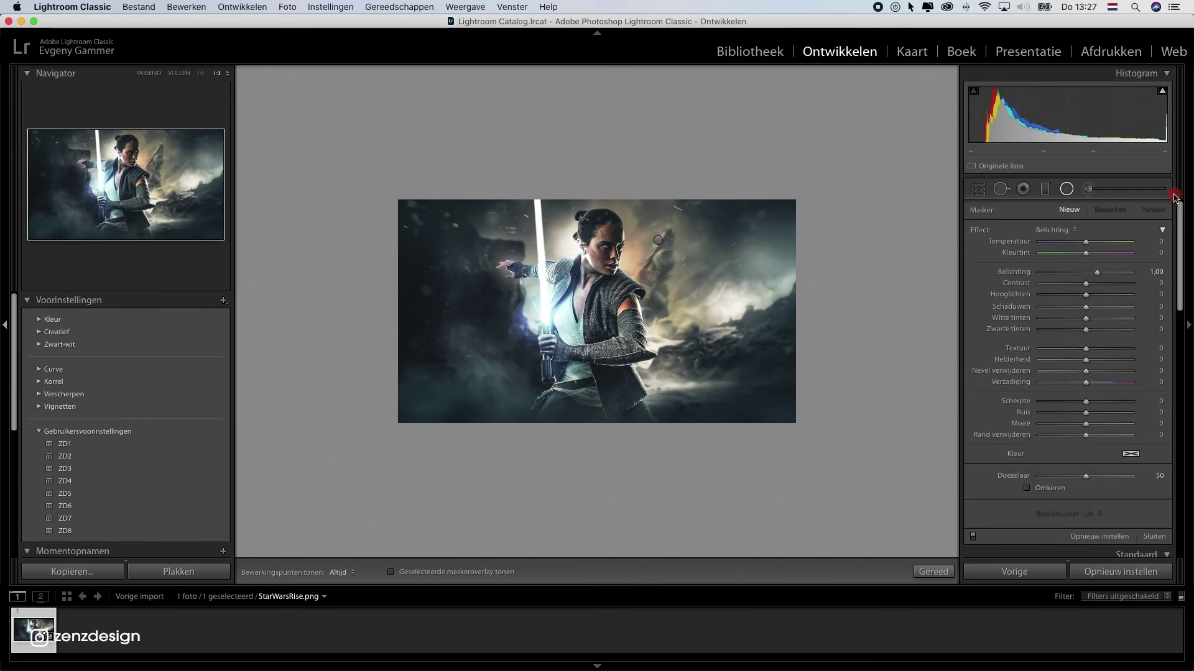
pyautogui.moveTo(1183, 289)
pyautogui.mouseDown()
pyautogui.moveTo(1175, 341)
pyautogui.moveTo(1165, 286)
pyautogui.mouseUp()
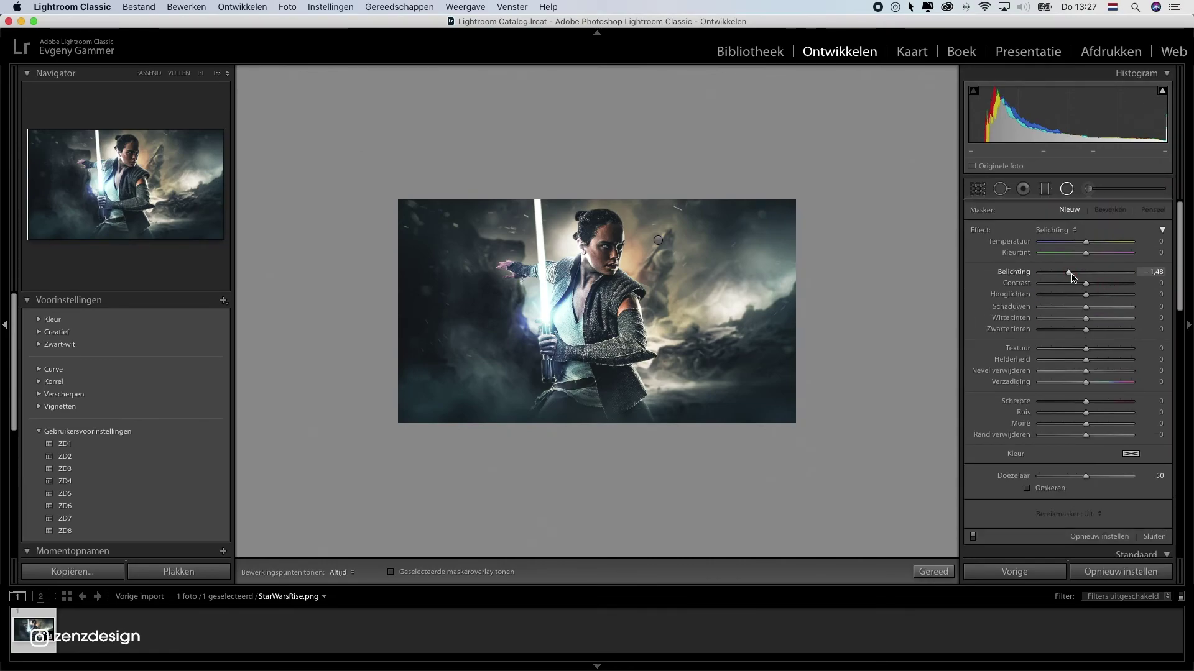
pyautogui.click(1065, 190)
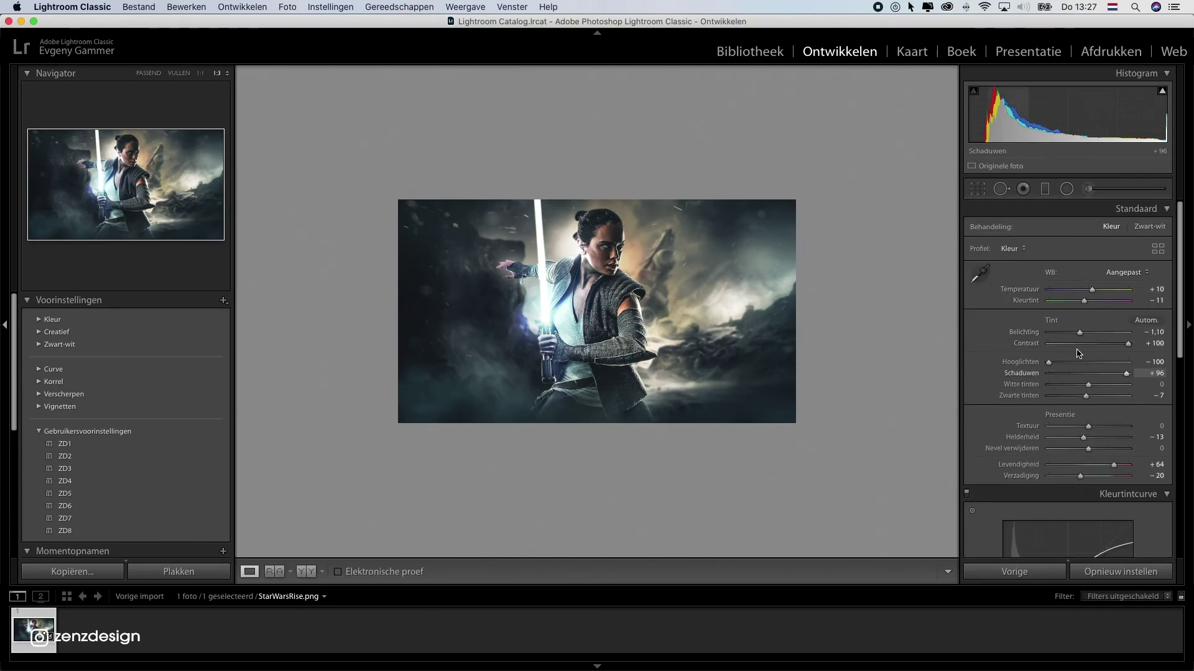
pyautogui.moveTo(1078, 336); pyautogui.dragTo(1068, 336)
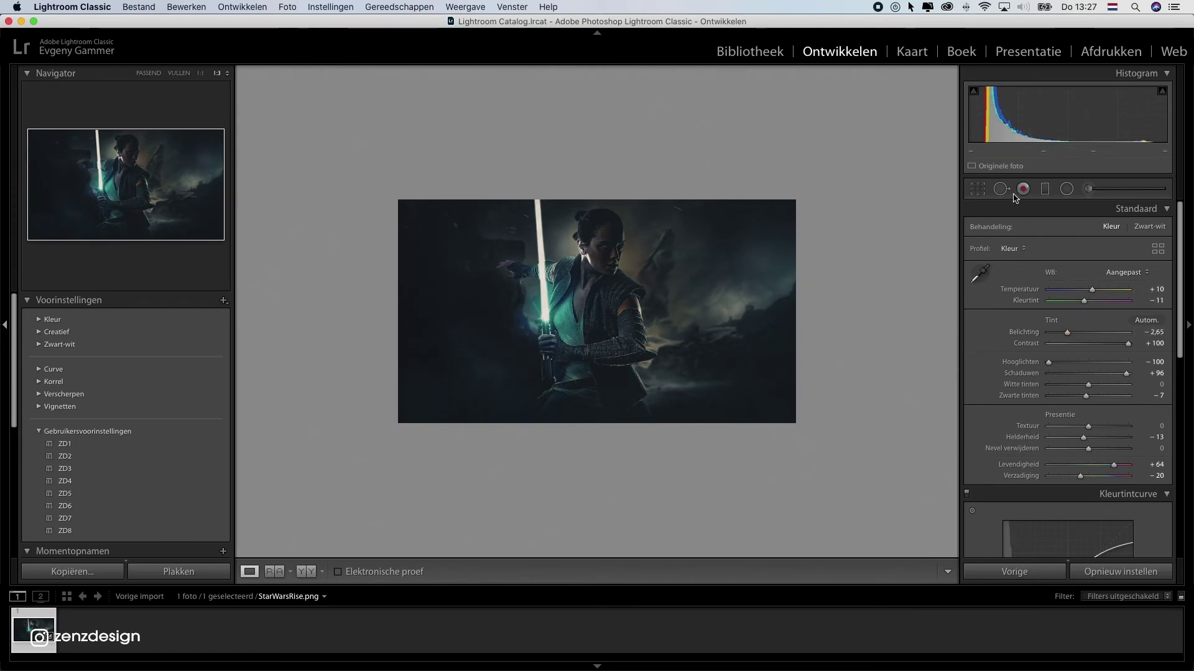
# Add an inverted radial filter around the lightsaber and the woman's upper body with an exposure of 0.34
pyautogui.click(1068, 189)
pyautogui.moveTo(525, 253); pyautogui.dragTo(593, 384)
pyautogui.moveTo(554, 295); pyautogui.dragTo(592, 320)
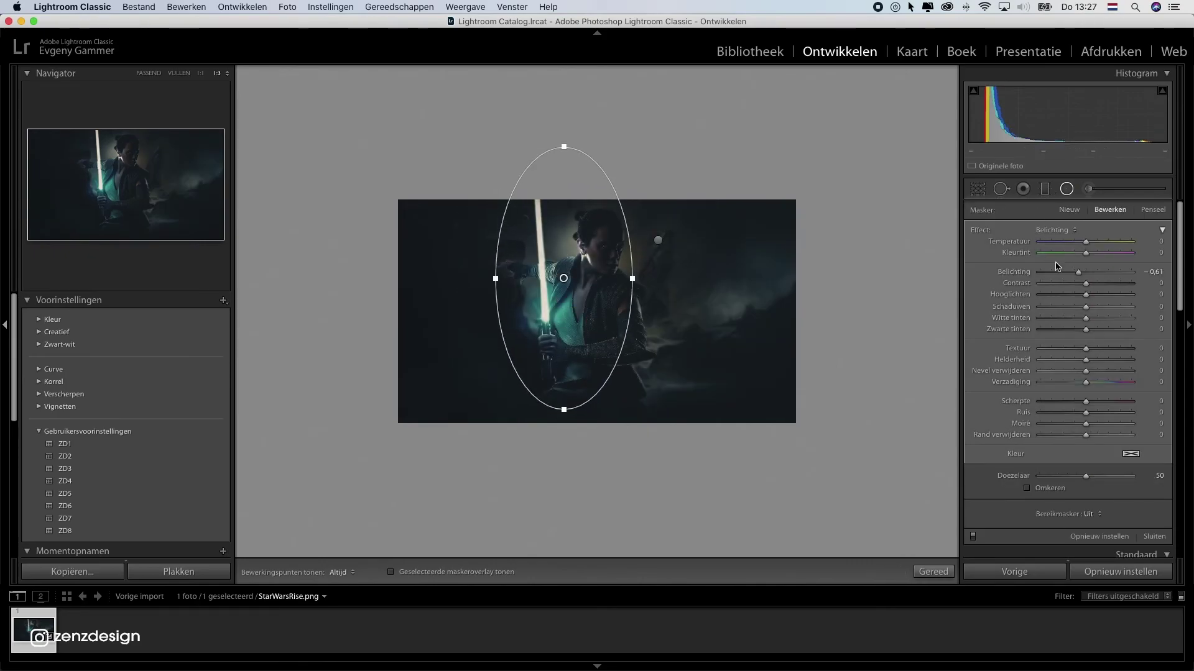
pyautogui.moveTo(1086, 274); pyautogui.dragTo(1089, 272)
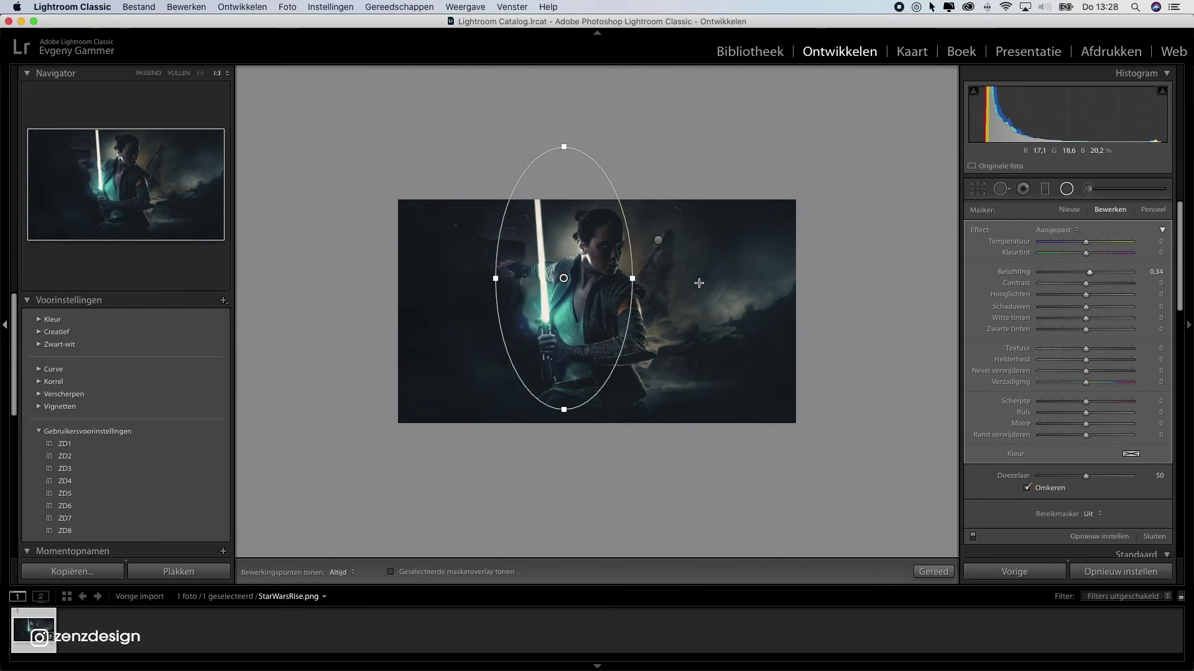
# Enlarge the radial filter over most of the image, raise its exposure to 0.69, and recentre it on the woman's shoulder
pyautogui.moveTo(631, 278); pyautogui.dragTo(664, 278)
pyautogui.moveTo(1090, 273); pyautogui.dragTo(1093, 273)
pyautogui.moveTo(564, 409); pyautogui.dragTo(559, 520)
pyautogui.moveTo(463, 279); pyautogui.dragTo(336, 274)
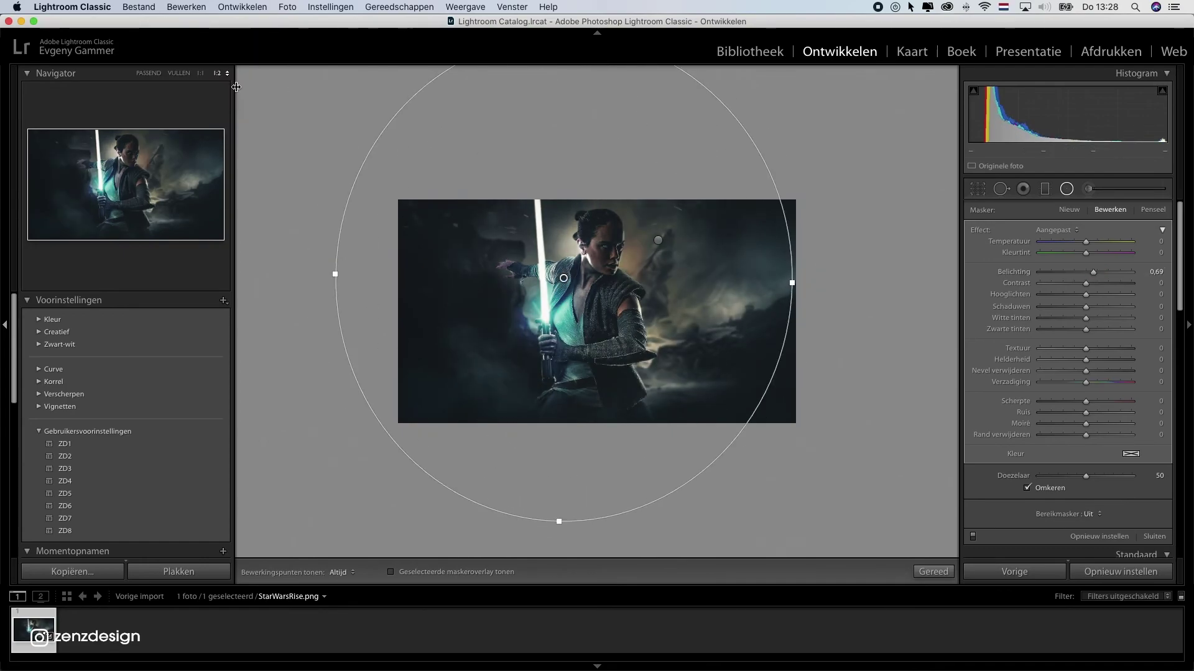
pyautogui.click(227, 73)
pyautogui.click(235, 118)
pyautogui.moveTo(547, 258); pyautogui.dragTo(569, 239)
pyautogui.moveTo(911, 247); pyautogui.dragTo(949, 248)
# Add a new radial filter over the woman's face, resize it to fit, and fine-tune its exposure
pyautogui.click(1069, 210)
pyautogui.moveTo(564, 421); pyautogui.dragTo(623, 493)
pyautogui.moveTo(1098, 272); pyautogui.dragTo(1092, 272)
pyautogui.moveTo(565, 422); pyautogui.dragTo(605, 304)
pyautogui.moveTo(605, 376)
pyautogui.mouseDown()
pyautogui.moveTo(605, 479)
pyautogui.moveTo(605, 389)
pyautogui.mouseUp()
pyautogui.moveTo(605, 304)
pyautogui.mouseDown()
pyautogui.moveTo(600, 246)
pyautogui.moveTo(636, 223)
pyautogui.mouseUp()
pyautogui.moveTo(1093, 273); pyautogui.dragTo(1088, 272)
# Add a tall inverted radial filter around the lightsaber and adjust its exposure
pyautogui.click(1069, 209)
pyautogui.moveTo(784, 290)
pyautogui.mouseDown()
pyautogui.moveTo(850, 369)
pyautogui.moveTo(522, 312)
pyautogui.mouseUp()
pyautogui.click(1027, 488)
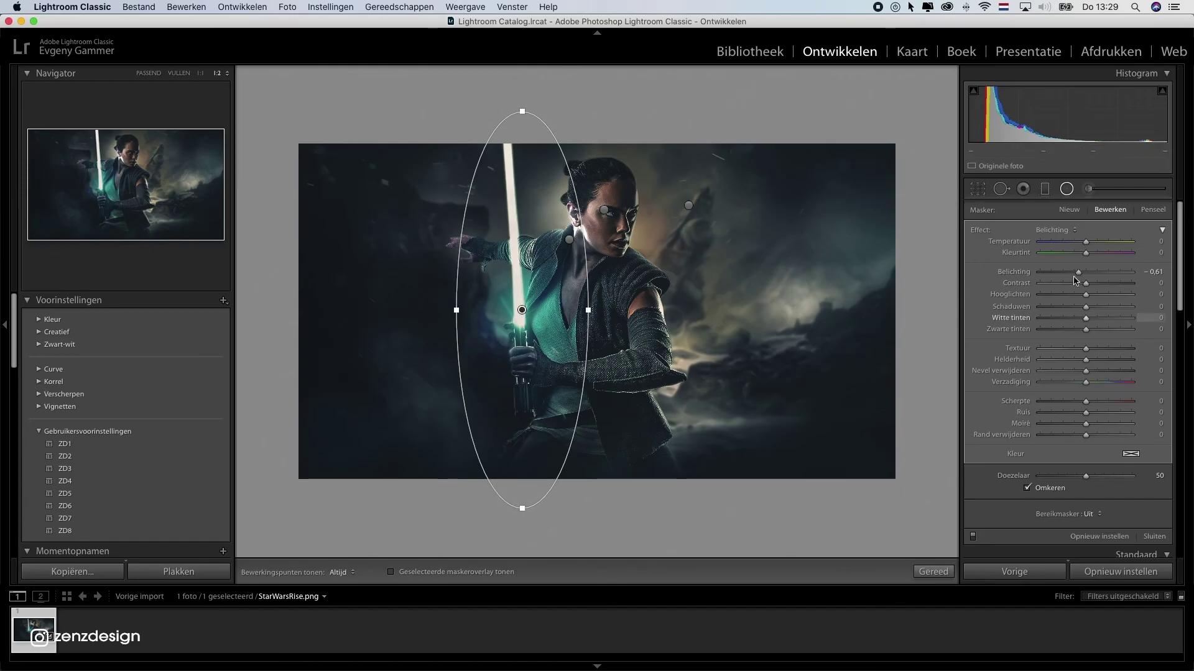
pyautogui.moveTo(1076, 272); pyautogui.dragTo(1082, 273)
pyautogui.click(1064, 190)
pyautogui.click(1064, 190)
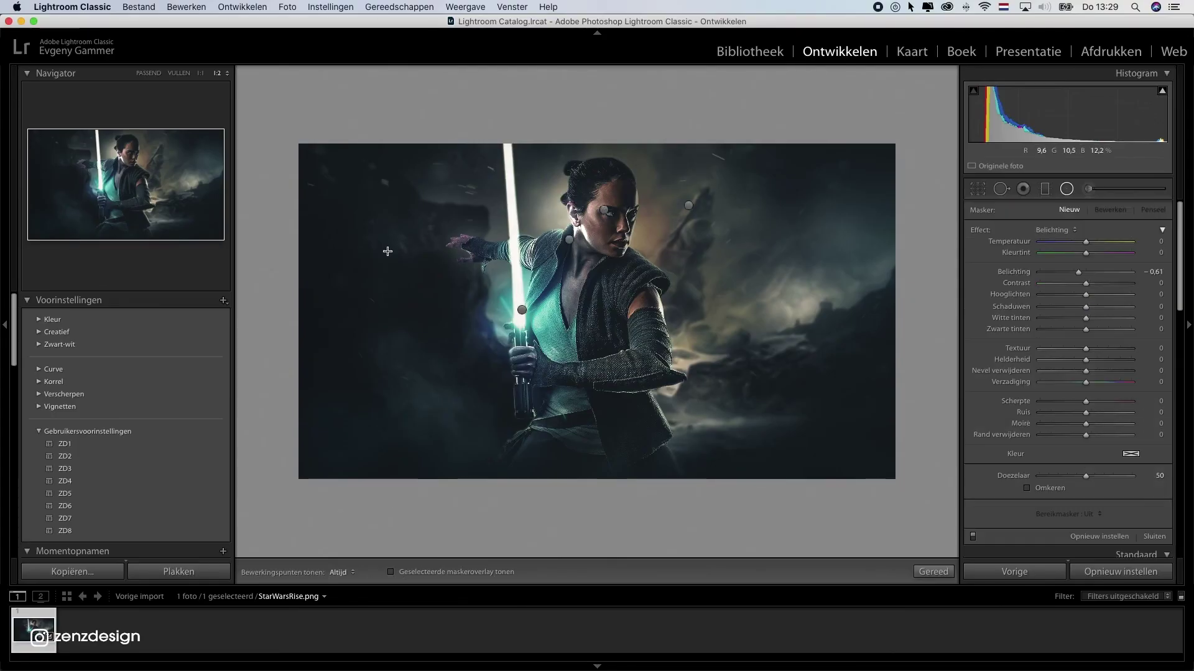
# Add a small inverted radial filter, place it over the woman's outstretched hand, and close the radial filter tool
pyautogui.moveTo(386, 251); pyautogui.dragTo(425, 309)
pyautogui.click(1027, 488)
pyautogui.moveTo(386, 250); pyautogui.dragTo(460, 247)
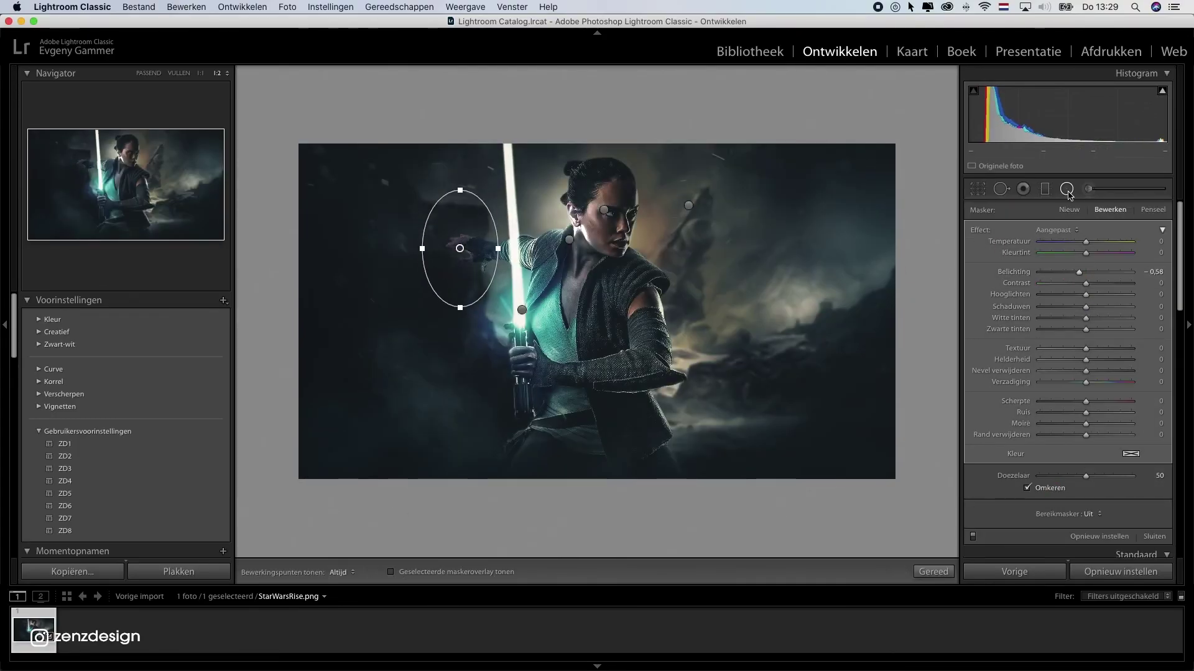
pyautogui.click(1066, 191)
# Set the photo's overall exposure to -2.35 and touch up its temperature at +10
pyautogui.moveTo(1067, 333); pyautogui.dragTo(1069, 335)
pyautogui.moveTo(1092, 289); pyautogui.dragTo(1093, 290)
# Add a wide inverted radial filter across the upper part of the image around the blade and raise its exposure
pyautogui.click(1066, 189)
pyautogui.moveTo(348, 250); pyautogui.dragTo(429, 339)
pyautogui.moveTo(1079, 272); pyautogui.dragTo(1100, 274)
pyautogui.click(1027, 488)
pyautogui.moveTo(349, 251); pyautogui.dragTo(501, 219)
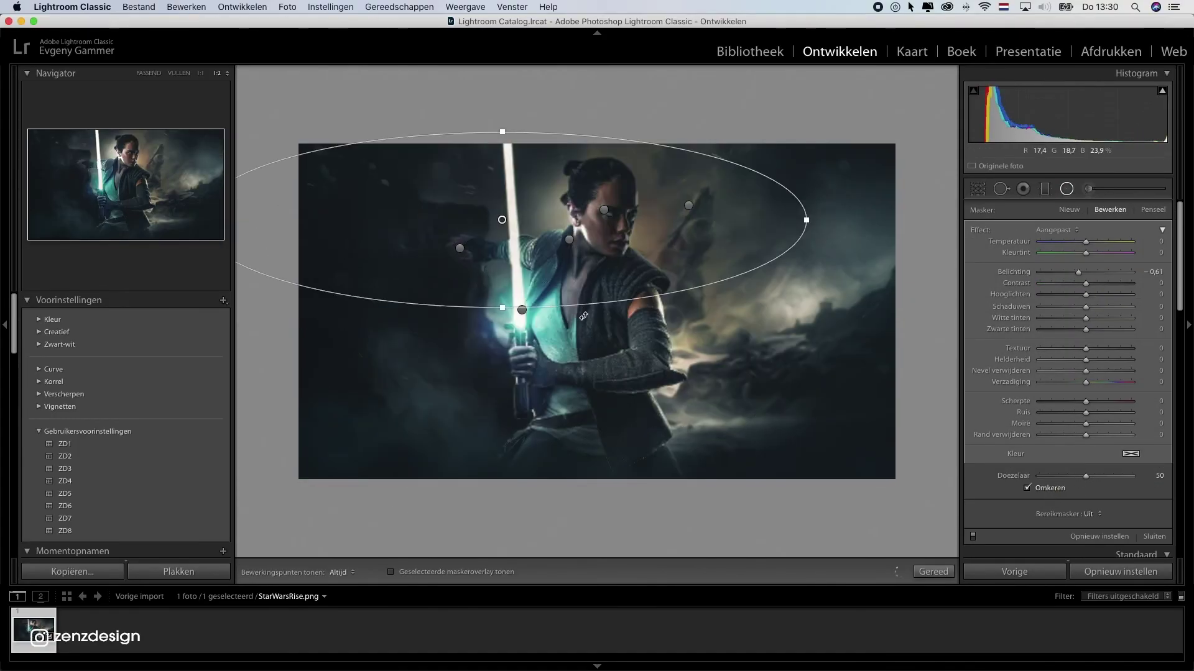
pyautogui.moveTo(1079, 272); pyautogui.dragTo(1091, 274)
# Add a radial filter over the background just beside the woman's chin and shoulder, and close the tool
pyautogui.click(1066, 190)
pyautogui.click(1066, 190)
pyautogui.moveTo(646, 244); pyautogui.dragTo(715, 317)
pyautogui.click(1065, 189)
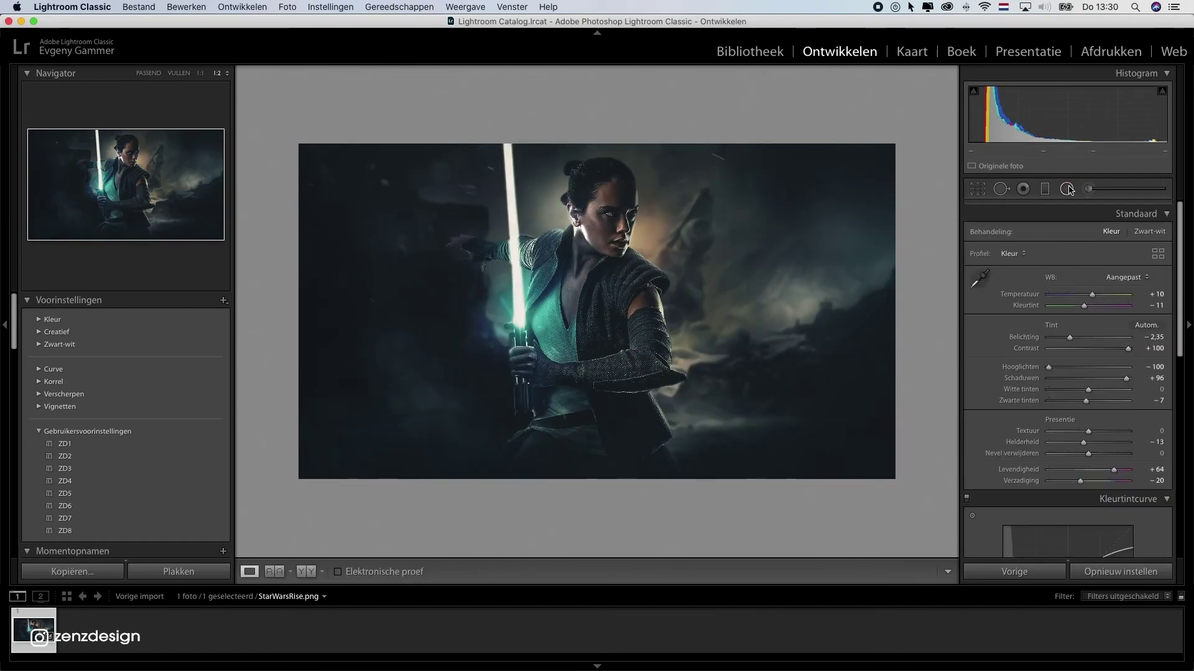
# Add an inverted radial filter, brighten it, and move and widen it over the rock spire behind the woman
pyautogui.click(1066, 190)
pyautogui.moveTo(801, 301); pyautogui.dragTo(853, 354)
pyautogui.click(1037, 488)
pyautogui.moveTo(1078, 272); pyautogui.dragTo(1138, 277)
pyautogui.moveTo(801, 302); pyautogui.dragTo(702, 234)
pyautogui.moveTo(752, 233); pyautogui.dragTo(810, 233)
pyautogui.moveTo(1135, 273); pyautogui.dragTo(1103, 277)
# Add an inverted radial filter over the lower right rocks, raise its exposure, and undo the last change
pyautogui.moveTo(741, 397); pyautogui.dragTo(900, 481)
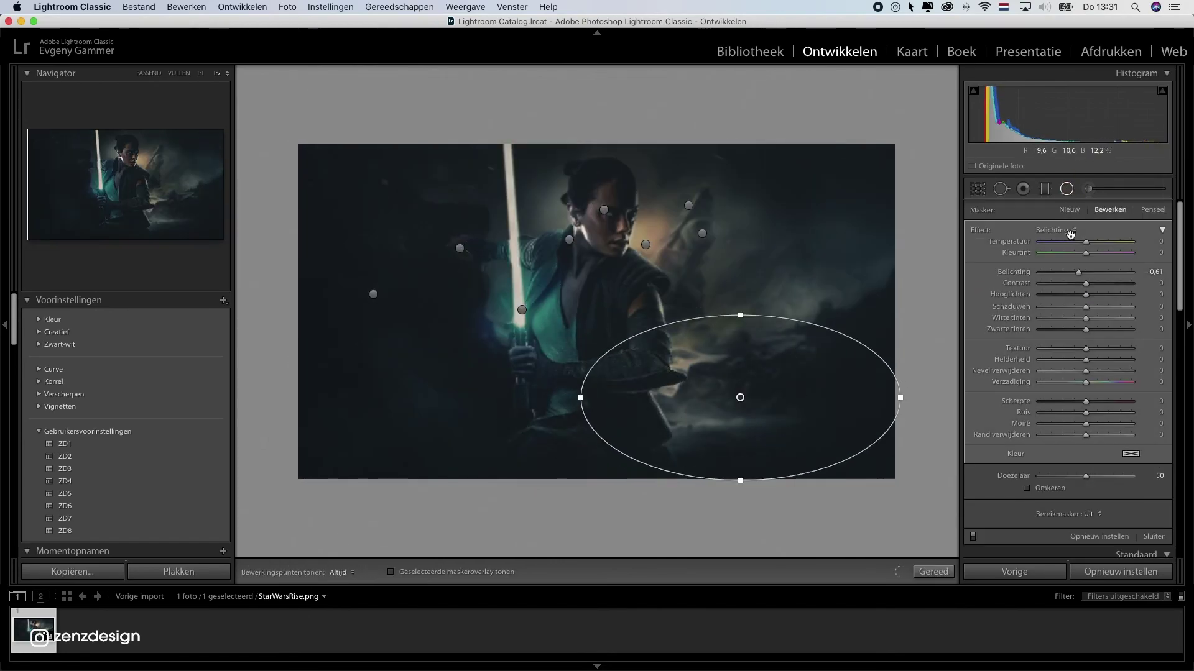
pyautogui.click(1037, 488)
pyautogui.moveTo(1079, 273); pyautogui.dragTo(1099, 285)
pyautogui.press('super+z')
pyautogui.click(1066, 189)
pyautogui.moveTo(432, 400); pyautogui.dragTo(538, 458)
pyautogui.press('super+z')
# Add an inverted radial filter over the dark lower left area, brighten it, shift it toward the woman's legs, and undo two changes
pyautogui.click(1066, 190)
pyautogui.moveTo(450, 410); pyautogui.dragTo(521, 464)
pyautogui.click(1027, 488)
pyautogui.moveTo(1085, 272); pyautogui.dragTo(1101, 271)
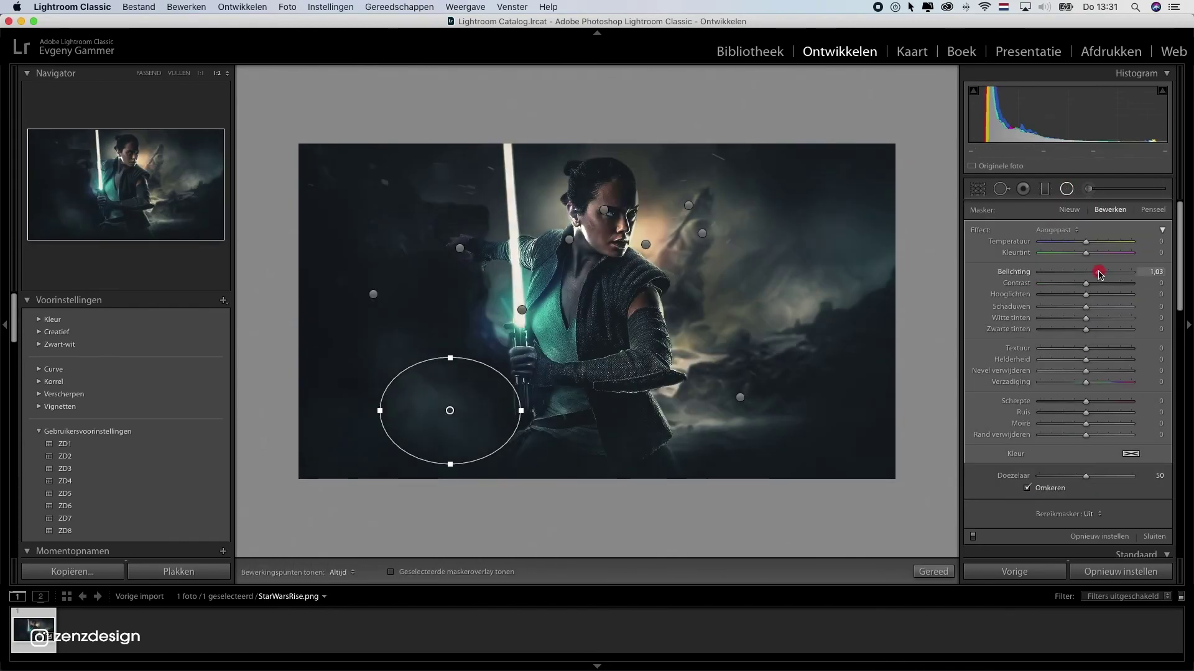
pyautogui.moveTo(501, 421)
pyautogui.mouseDown()
pyautogui.moveTo(563, 430)
pyautogui.moveTo(564, 420)
pyautogui.mouseUp()
pyautogui.moveTo(1101, 272); pyautogui.dragTo(1113, 274)
pyautogui.press('super+z')
pyautogui.press('super+z')
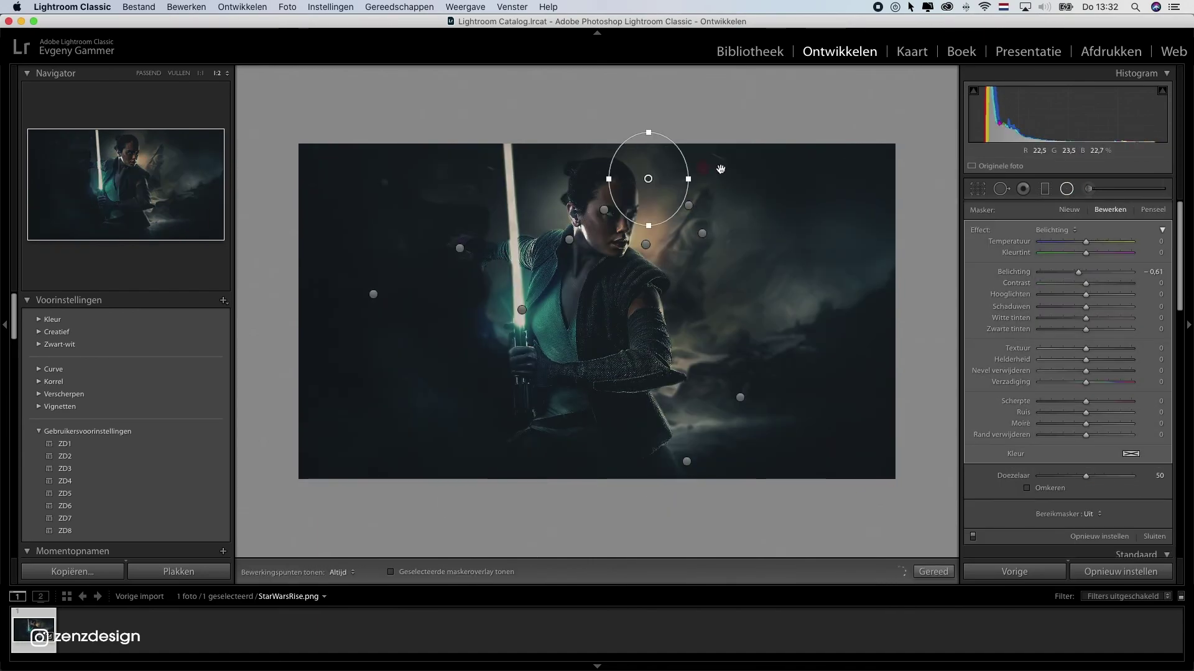
# Try a narrow radial filter along the lightsaber blade and delete it
pyautogui.moveTo(486, 105); pyautogui.dragTo(497, 75)
pyautogui.click(1066, 189)
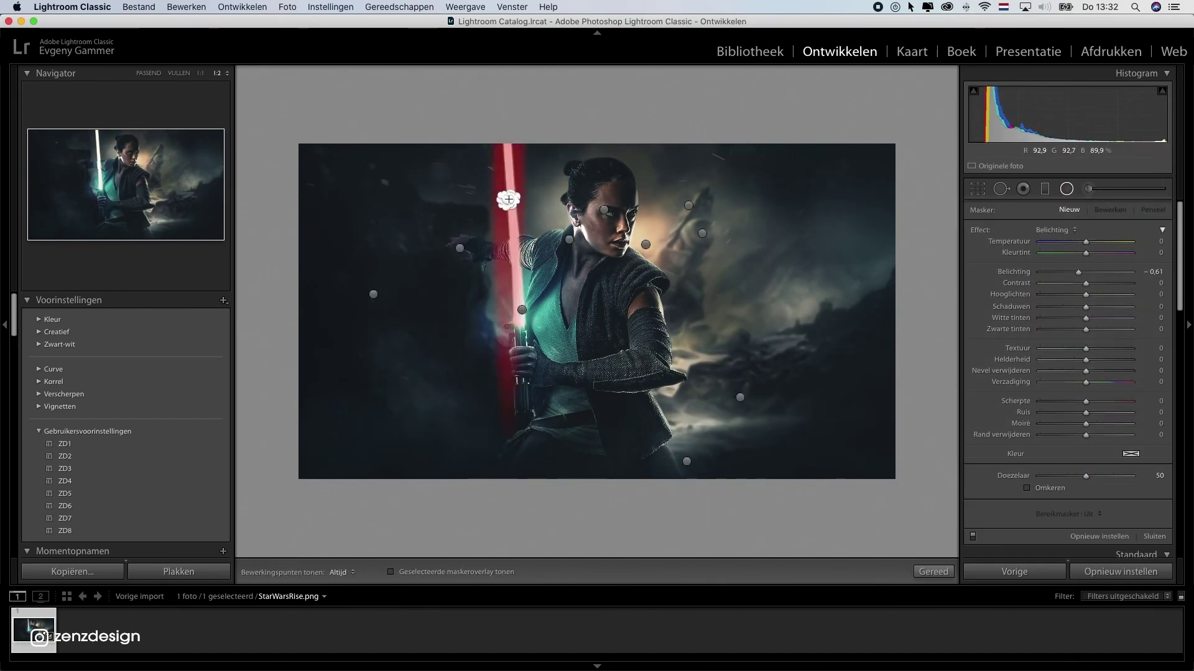
pyautogui.click(506, 200)
pyautogui.press('Delete')
# Add an inverted radial filter over the sky left of the blade with an exposure of 1.28, undoing unwanted changes
pyautogui.moveTo(412, 226); pyautogui.dragTo(508, 339)
pyautogui.click(1027, 488)
pyautogui.moveTo(1078, 271); pyautogui.dragTo(1101, 272)
pyautogui.press('super+z')
pyautogui.press('super+z')
pyautogui.press('super+z')
pyautogui.press('super+z')
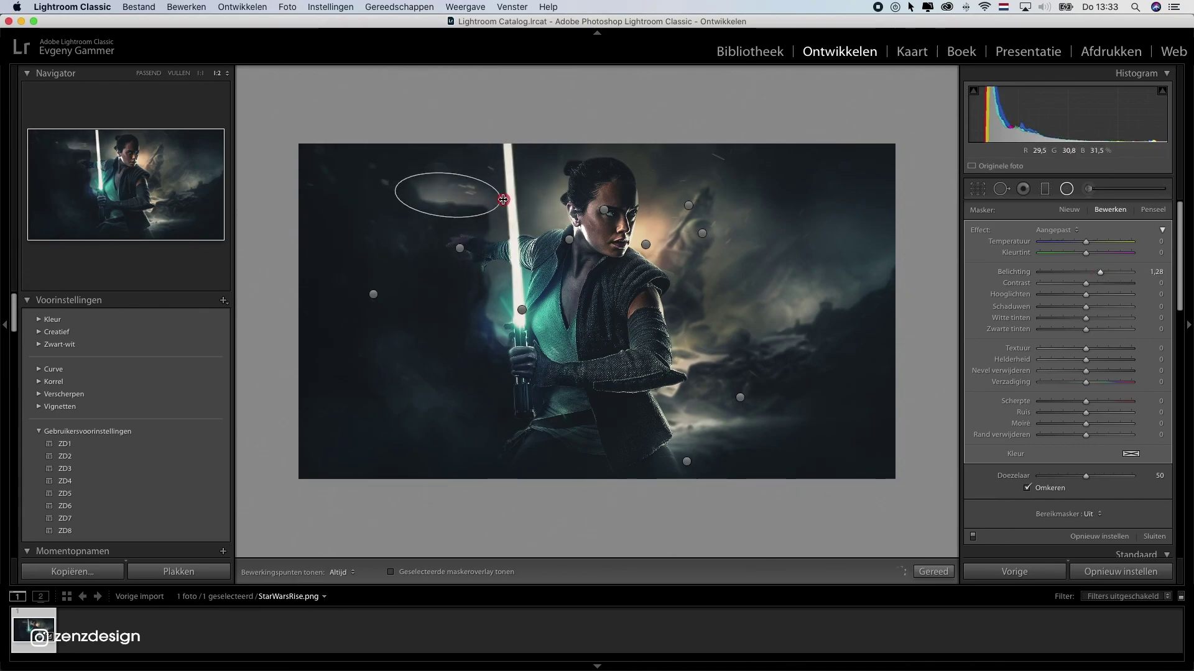